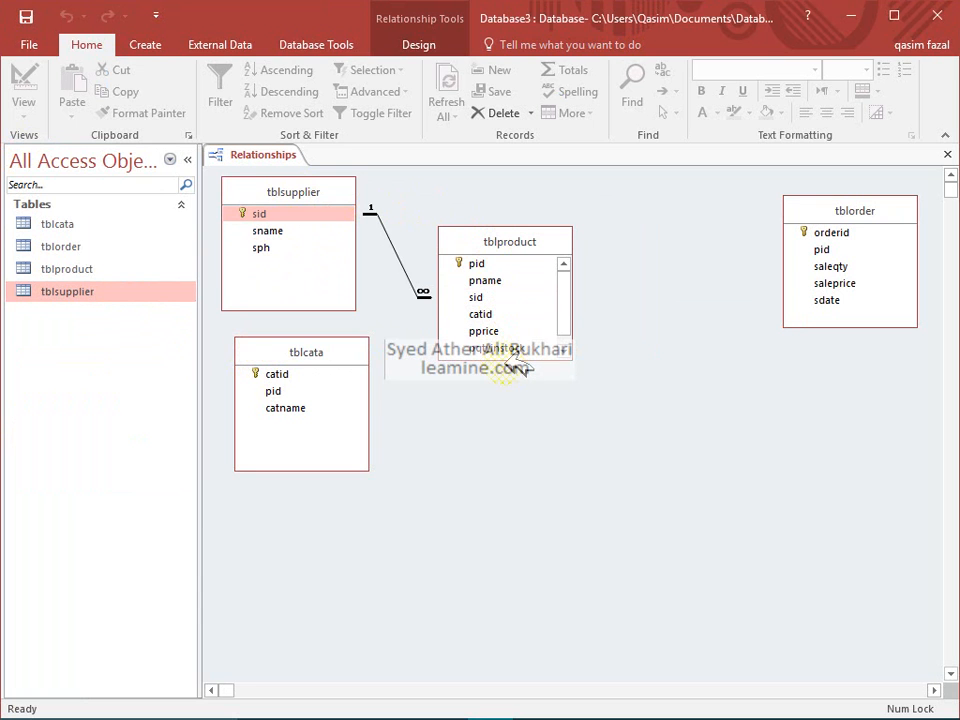
Stretch the tblproduct field list downward so every one of its fields is visible
{"action": "left_click", "coordinate": [512, 355]}
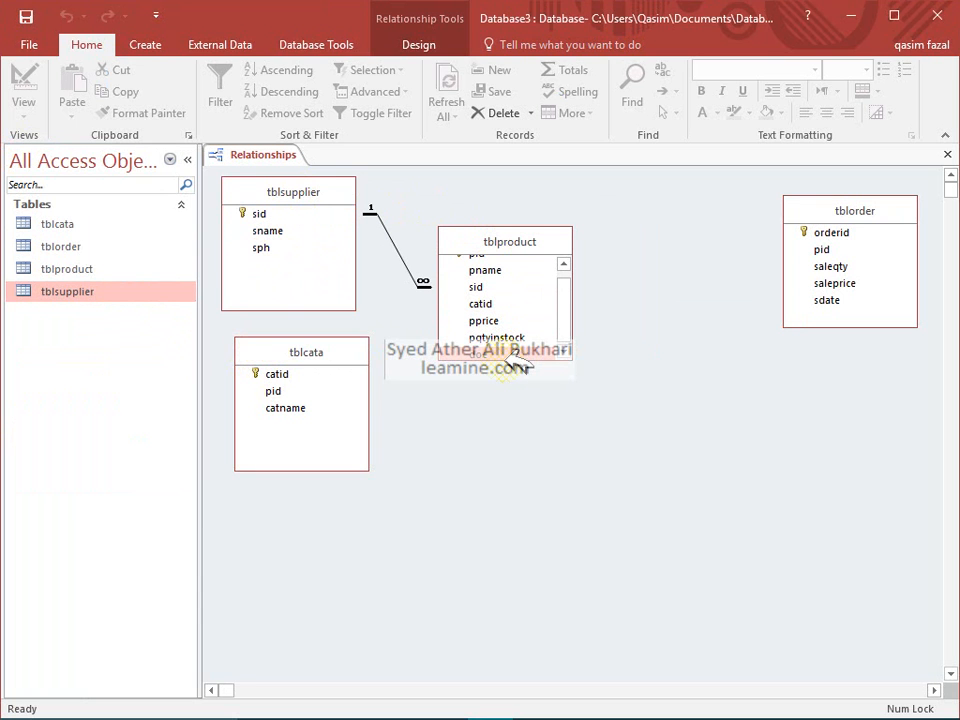
{"action": "left_click_drag", "start_coordinate": [513, 361], "coordinate": [516, 387]}
{"action": "left_click_drag", "start_coordinate": [298, 371], "coordinate": [487, 314]}
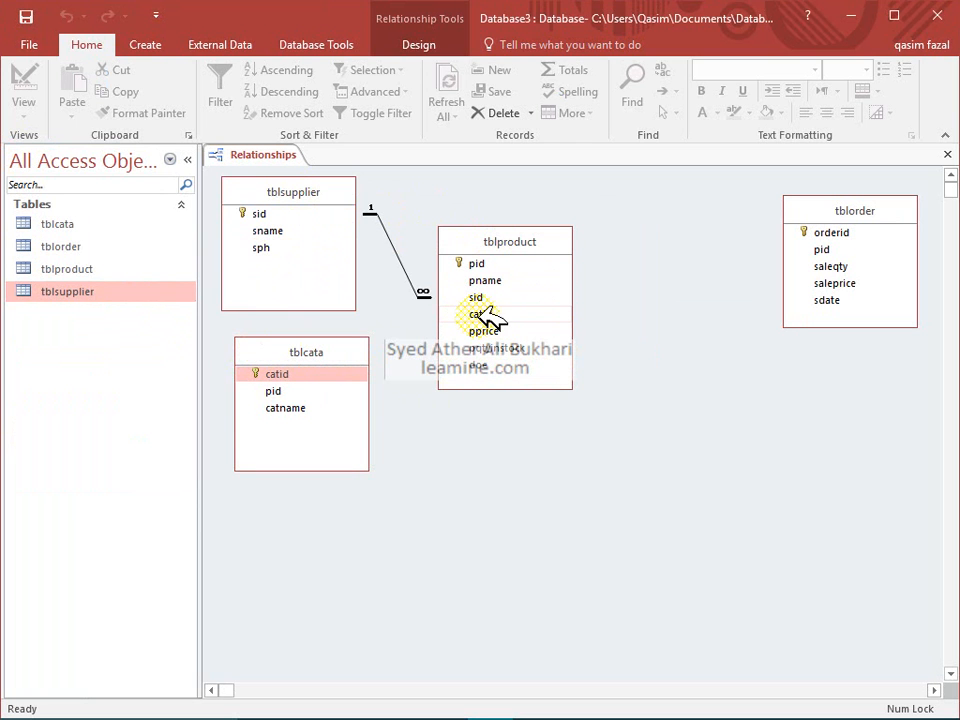
{"action": "right_click", "coordinate": [478, 316]}
In tblproduct's design, set the catid data type to Short Text and save the table
{"action": "left_click", "coordinate": [520, 355]}
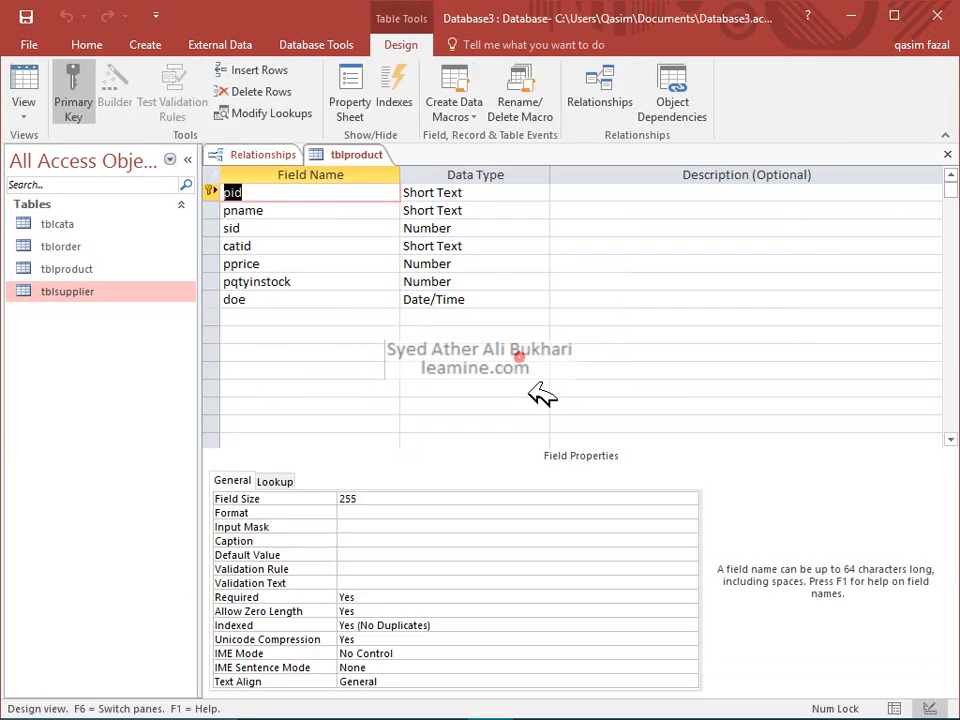
{"action": "left_click", "coordinate": [266, 246]}
{"action": "left_click", "coordinate": [504, 246]}
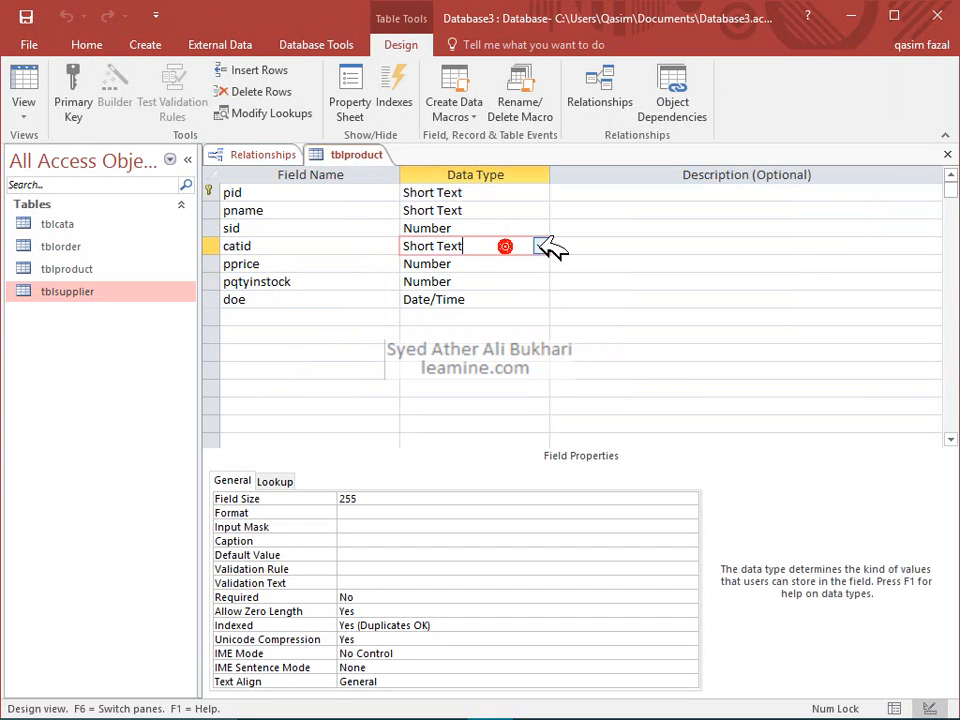
{"action": "left_click", "coordinate": [539, 246]}
{"action": "left_click", "coordinate": [539, 244]}
{"action": "left_click", "coordinate": [538, 242]}
{"action": "left_click", "coordinate": [538, 226]}
{"action": "left_click", "coordinate": [547, 238]}
{"action": "left_click", "coordinate": [540, 247]}
{"action": "left_click", "coordinate": [527, 262]}
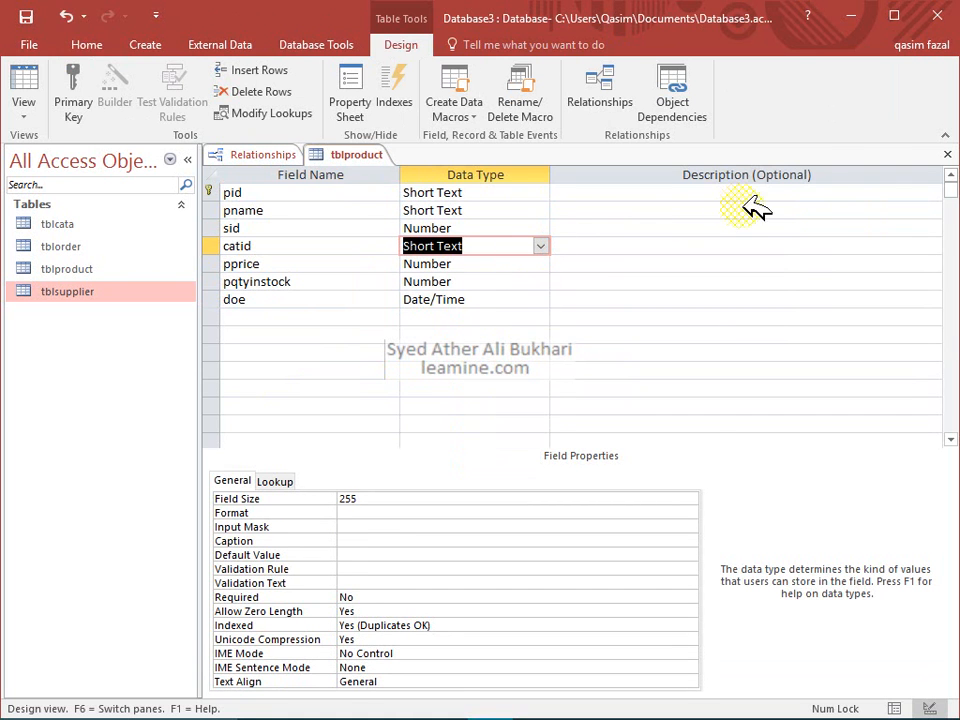
{"action": "left_click", "coordinate": [945, 152]}
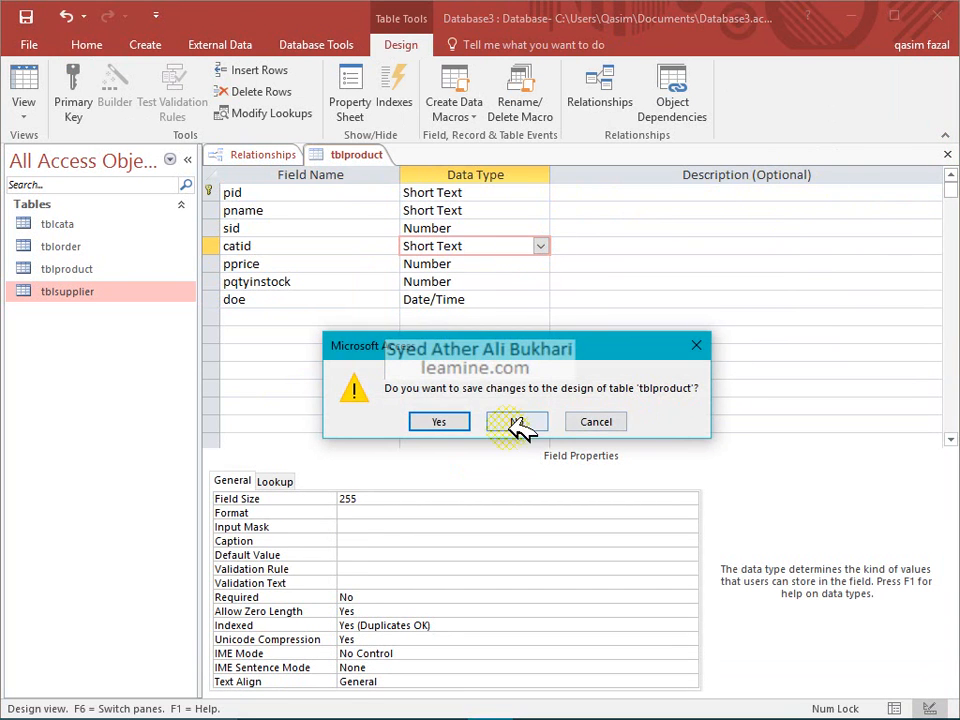
{"action": "left_click", "coordinate": [439, 421]}
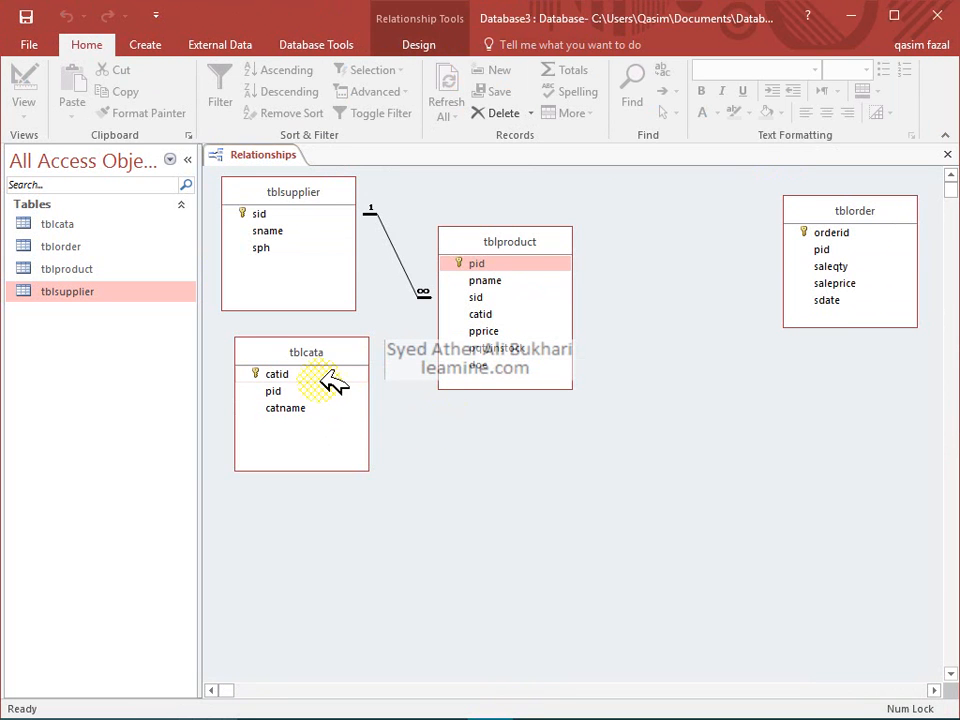
Relate tblcata.catid to tblproduct.catid with referential integrity and cascade update, then rearrange tables
{"action": "left_click_drag", "start_coordinate": [324, 373], "coordinate": [468, 314]}
{"action": "left_click", "coordinate": [426, 304]}
{"action": "left_click", "coordinate": [428, 324]}
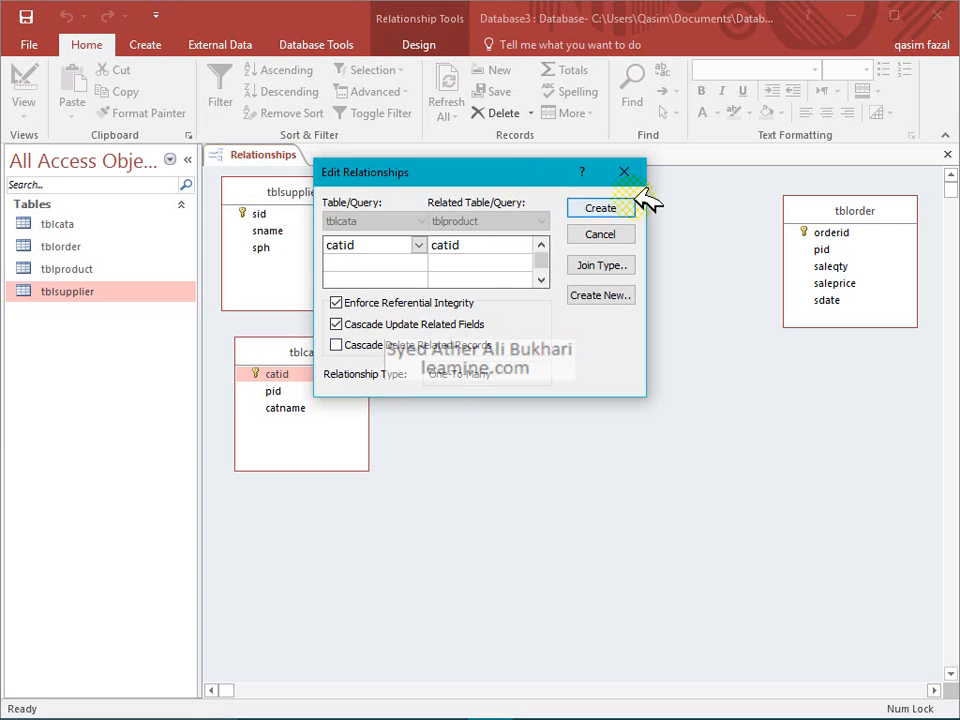
{"action": "left_click", "coordinate": [628, 205]}
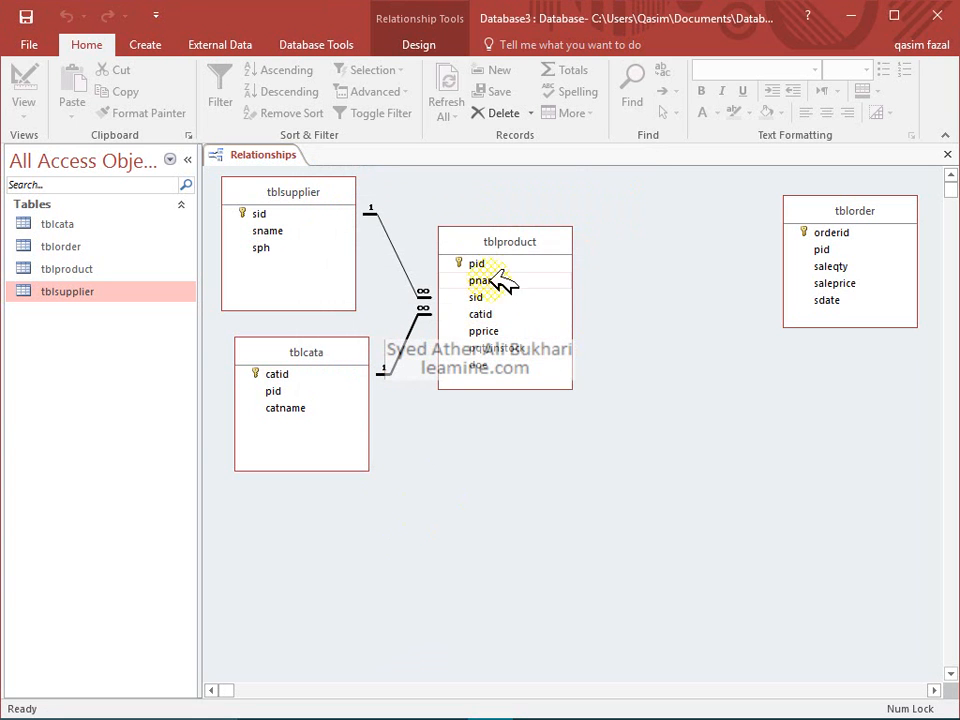
{"action": "mouse_move", "coordinate": [508, 243]}
{"action": "left_mouse_down"}
{"action": "mouse_move", "coordinate": [478, 241]}
{"action": "mouse_move", "coordinate": [490, 241]}
{"action": "left_mouse_up"}
{"action": "left_click_drag", "start_coordinate": [868, 212], "coordinate": [804, 242]}
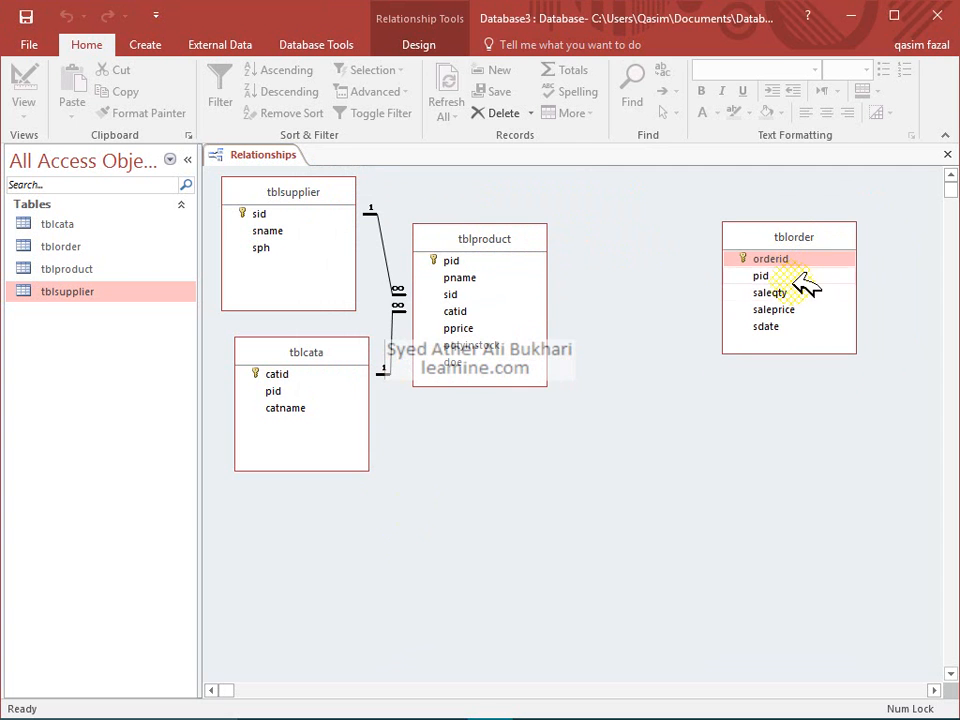
{"action": "left_click", "coordinate": [789, 275]}
{"action": "right_click", "coordinate": [776, 278]}
{"action": "left_click", "coordinate": [782, 311]}
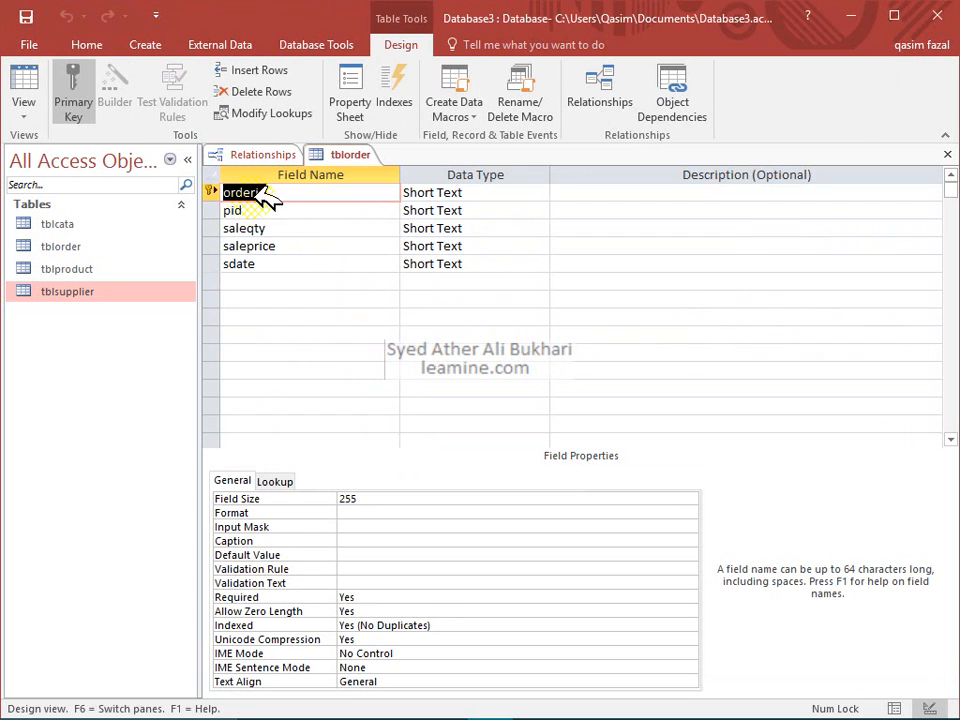
{"action": "left_click", "coordinate": [478, 209]}
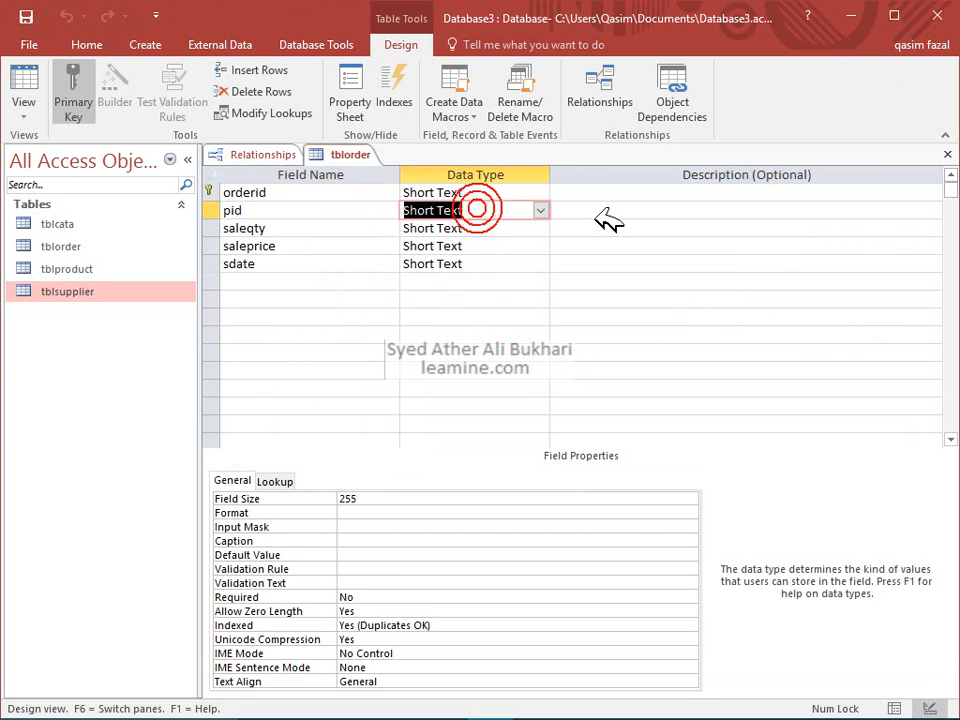
{"action": "left_click", "coordinate": [948, 155]}
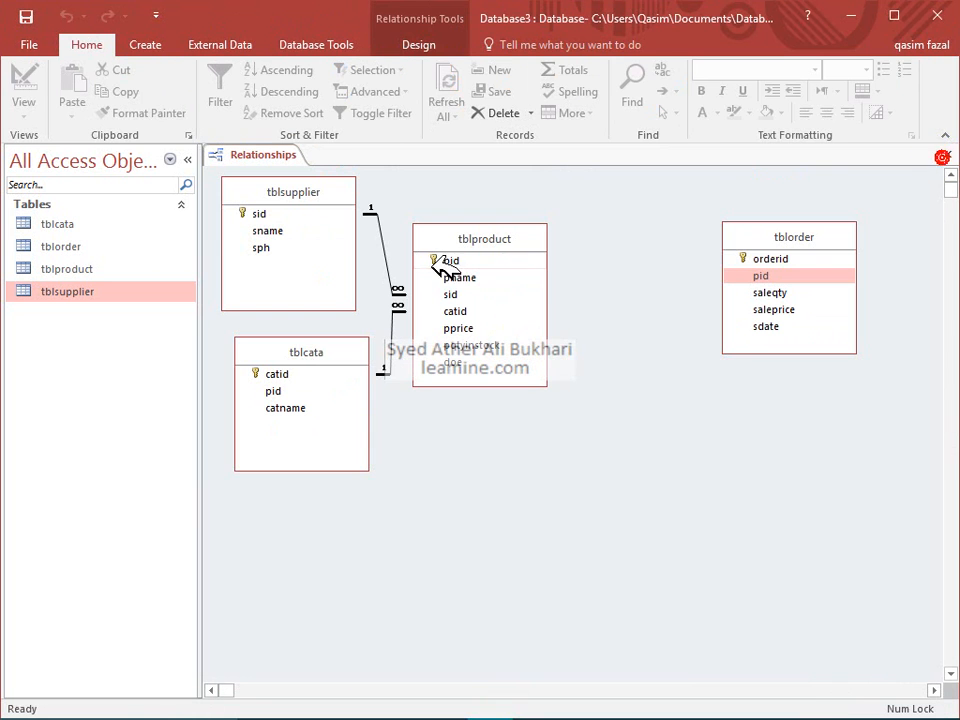
{"action": "left_click", "coordinate": [478, 295]}
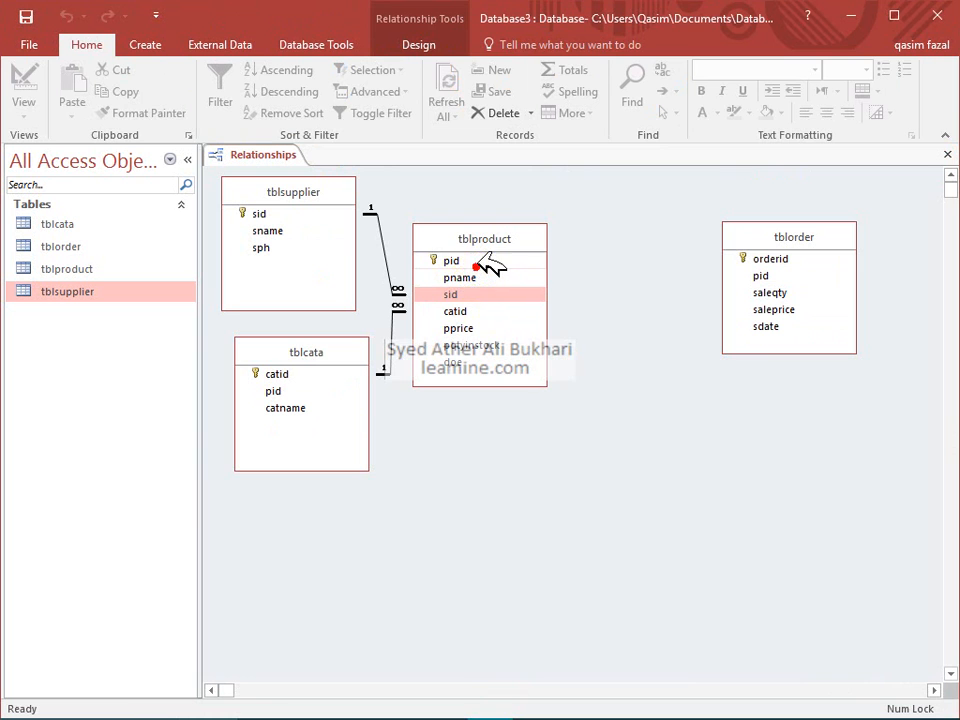
{"action": "left_click", "coordinate": [478, 261]}
{"action": "right_click", "coordinate": [486, 258]}
{"action": "left_click", "coordinate": [514, 297]}
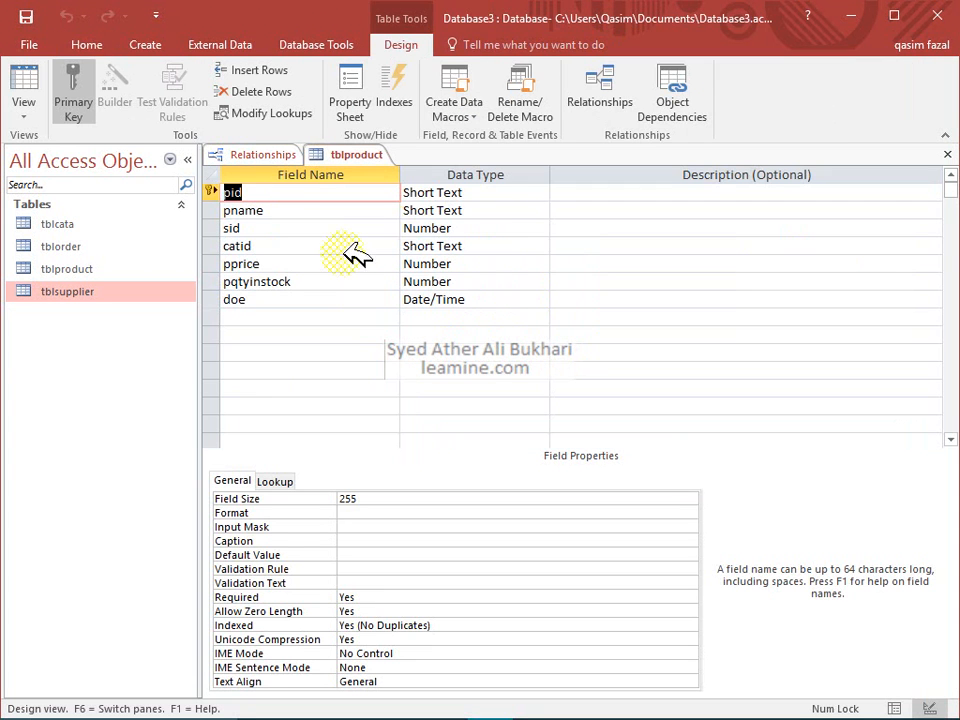
{"action": "left_click", "coordinate": [493, 193]}
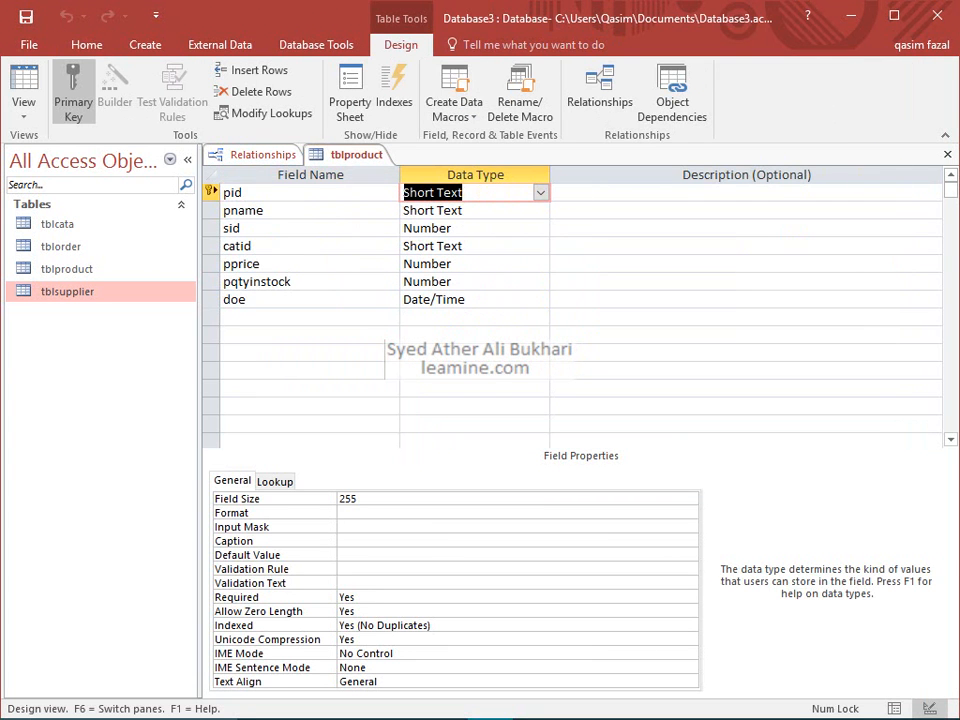
{"action": "left_click", "coordinate": [947, 152]}
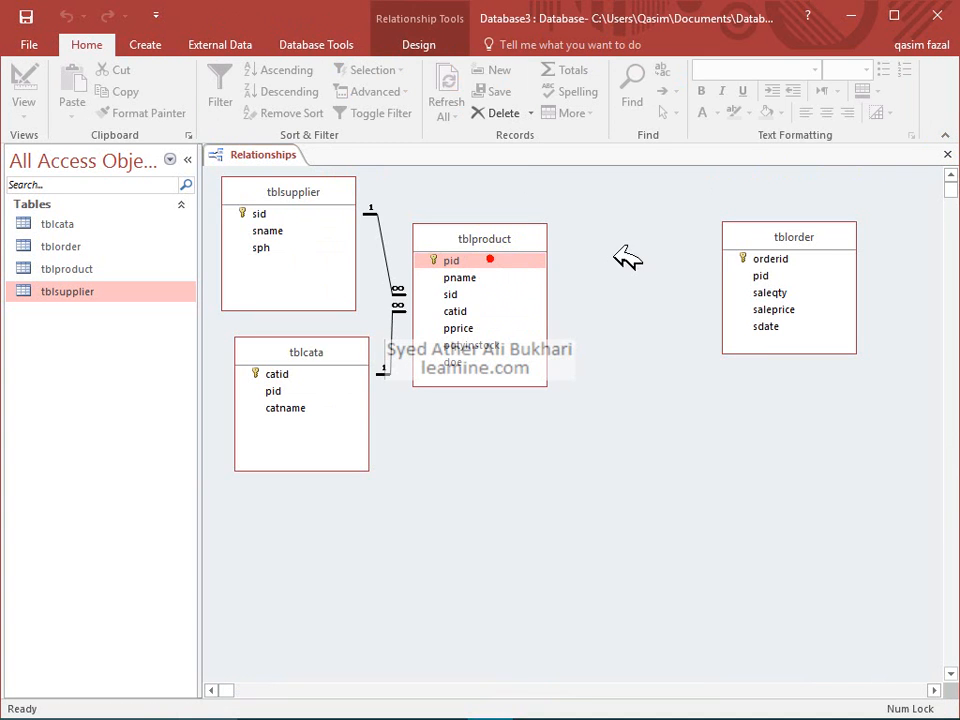
Create the tblproduct.pid to tblorder.pid link with referential integrity, cascade update and cascade delete
{"action": "left_click_drag", "start_coordinate": [760, 280], "coordinate": [760, 276]}
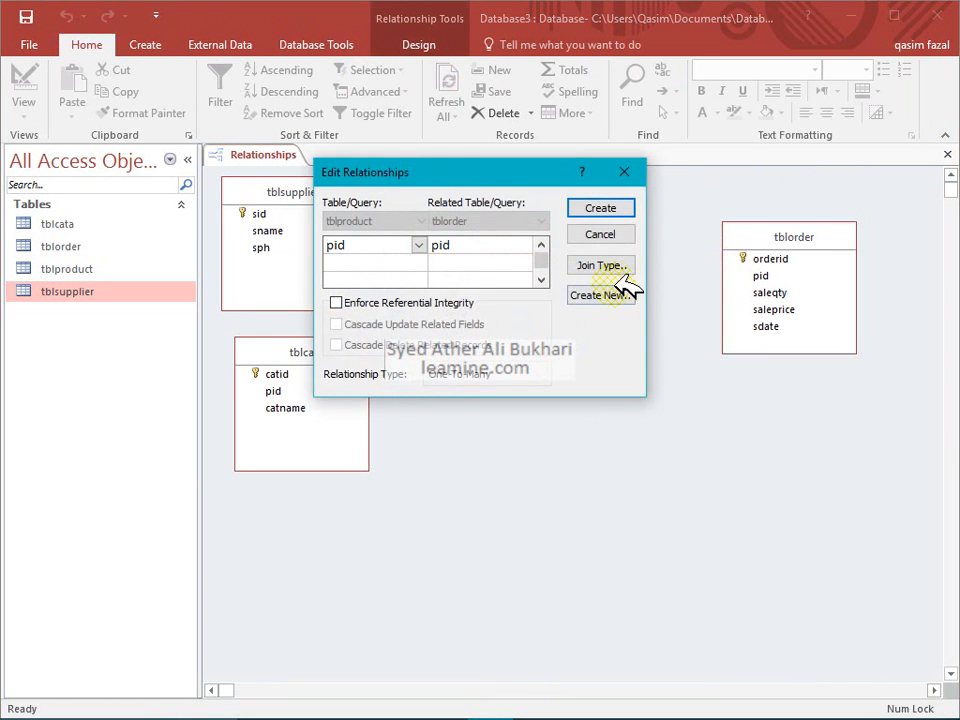
{"action": "left_click", "coordinate": [436, 303]}
{"action": "left_click", "coordinate": [441, 326]}
{"action": "left_click", "coordinate": [445, 343]}
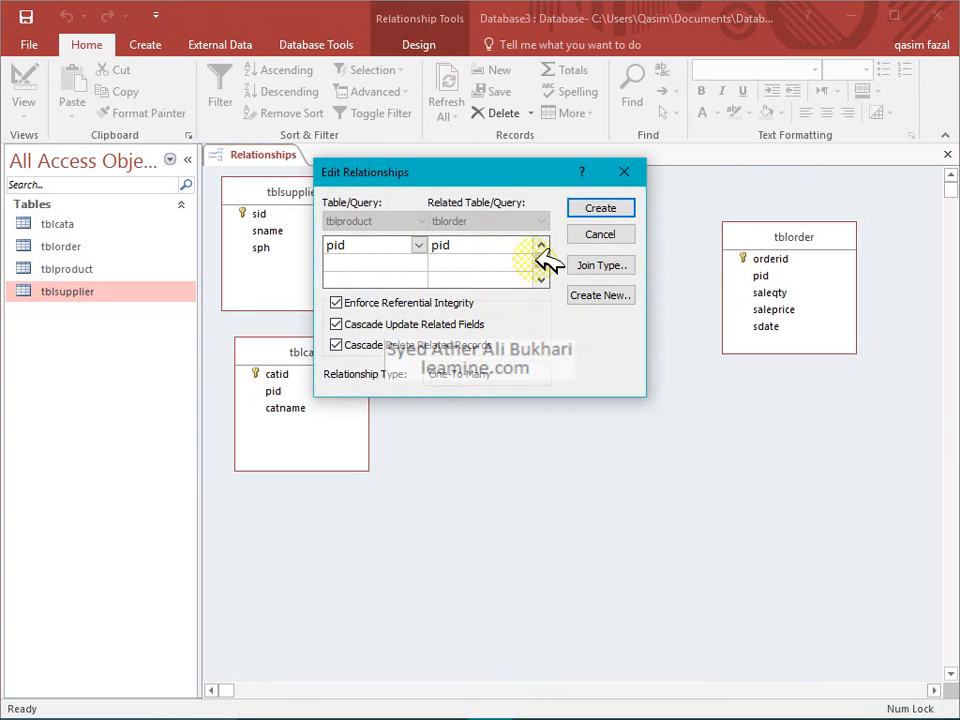
{"action": "left_click", "coordinate": [602, 208]}
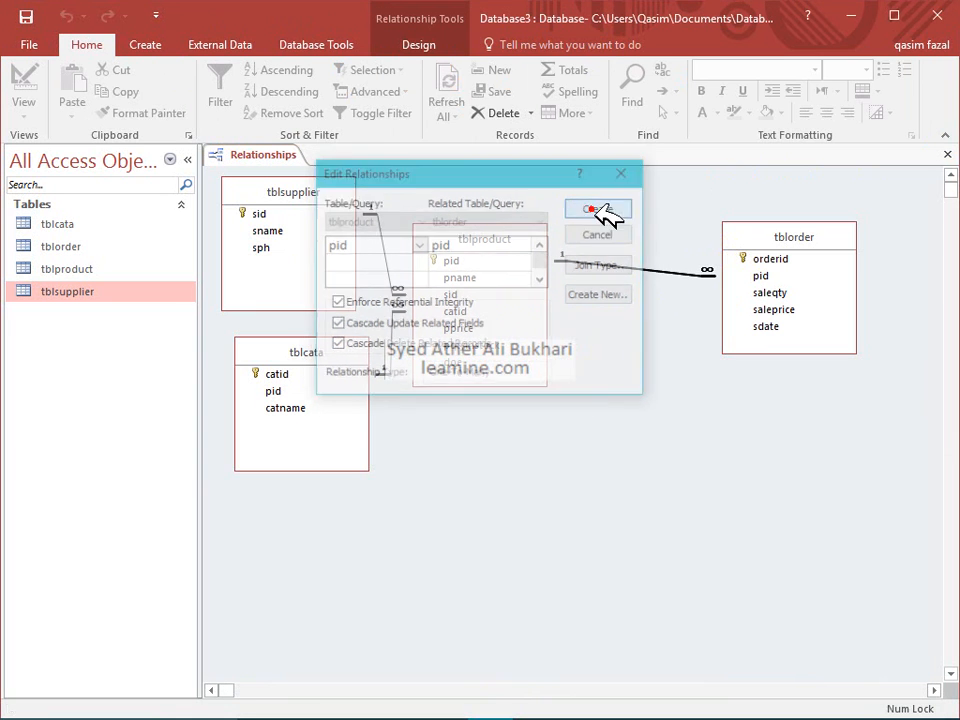
{"action": "left_click", "coordinate": [770, 277]}
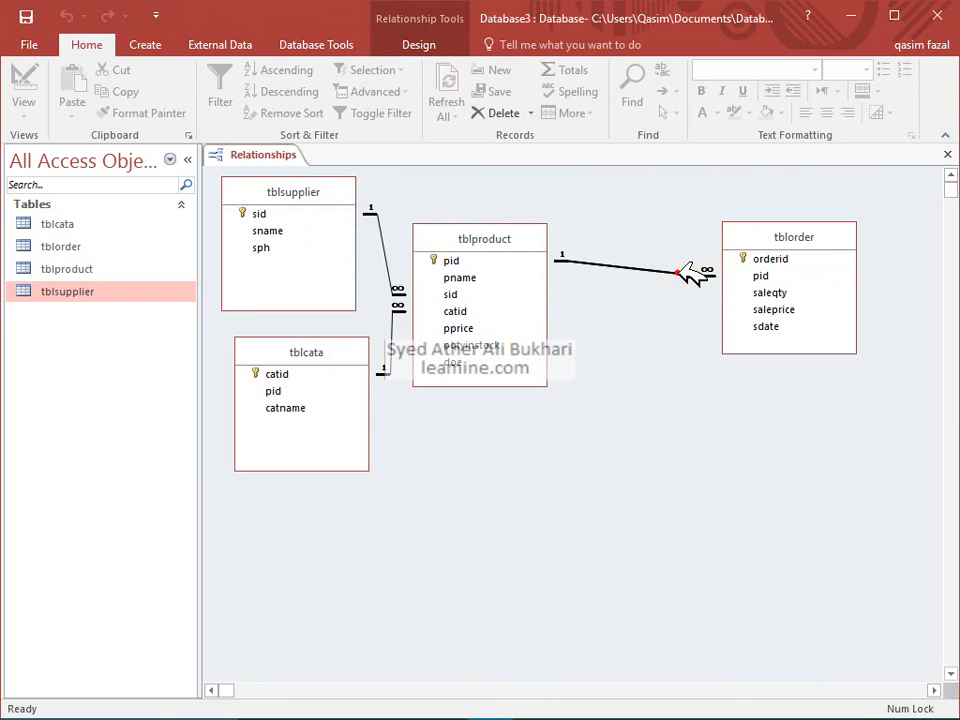
Delete the tblproduct–tblorder link and make orderid plus pid tblorder's combined primary key
{"action": "key", "text": "Delete"}
{"action": "left_click", "coordinate": [474, 420]}
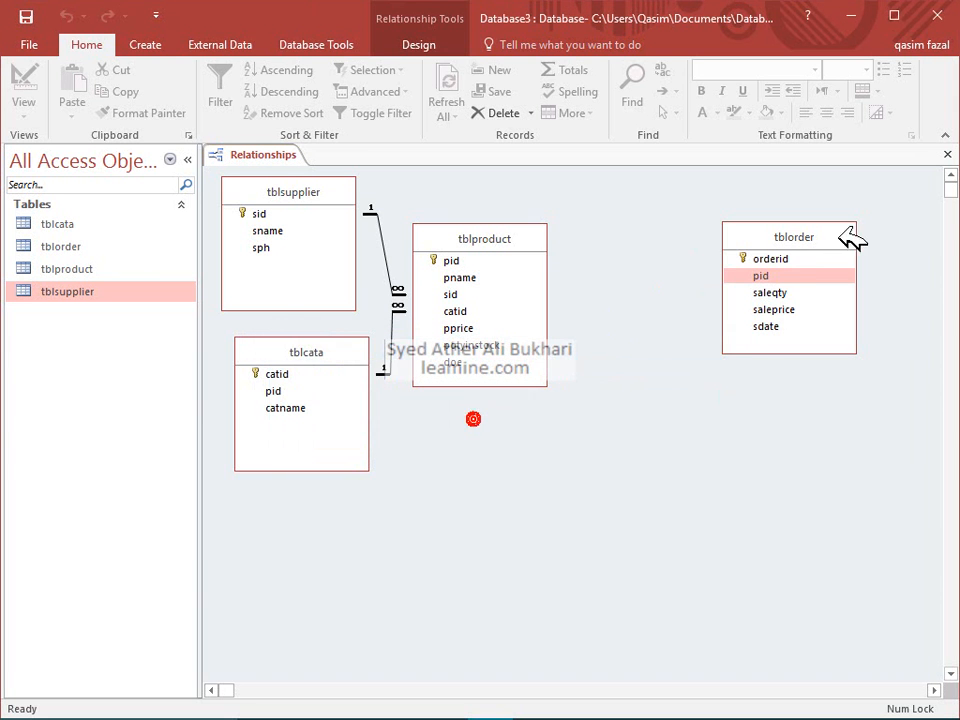
{"action": "right_click", "coordinate": [795, 268]}
{"action": "left_click", "coordinate": [850, 294]}
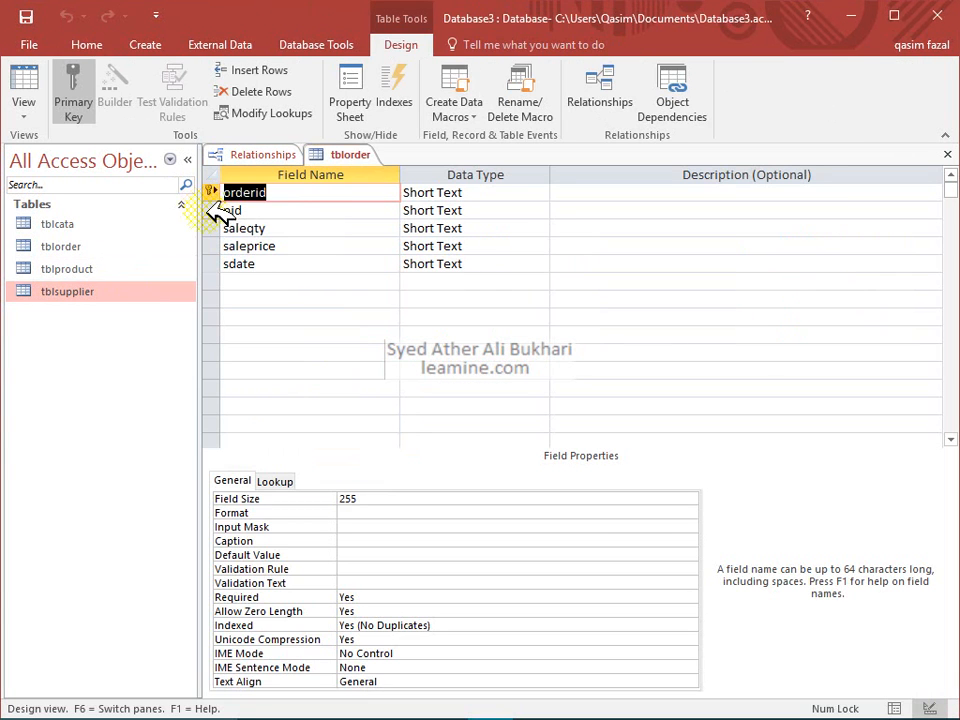
{"action": "left_click", "coordinate": [211, 209], "text": "shift"}
{"action": "left_click", "coordinate": [73, 85]}
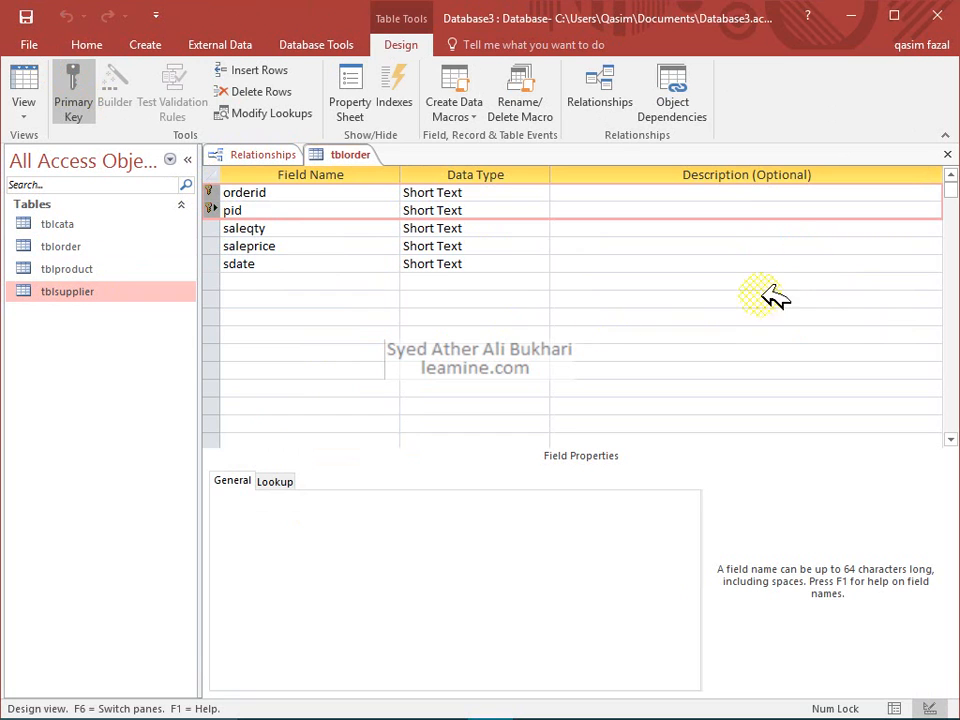
{"action": "left_click", "coordinate": [947, 154]}
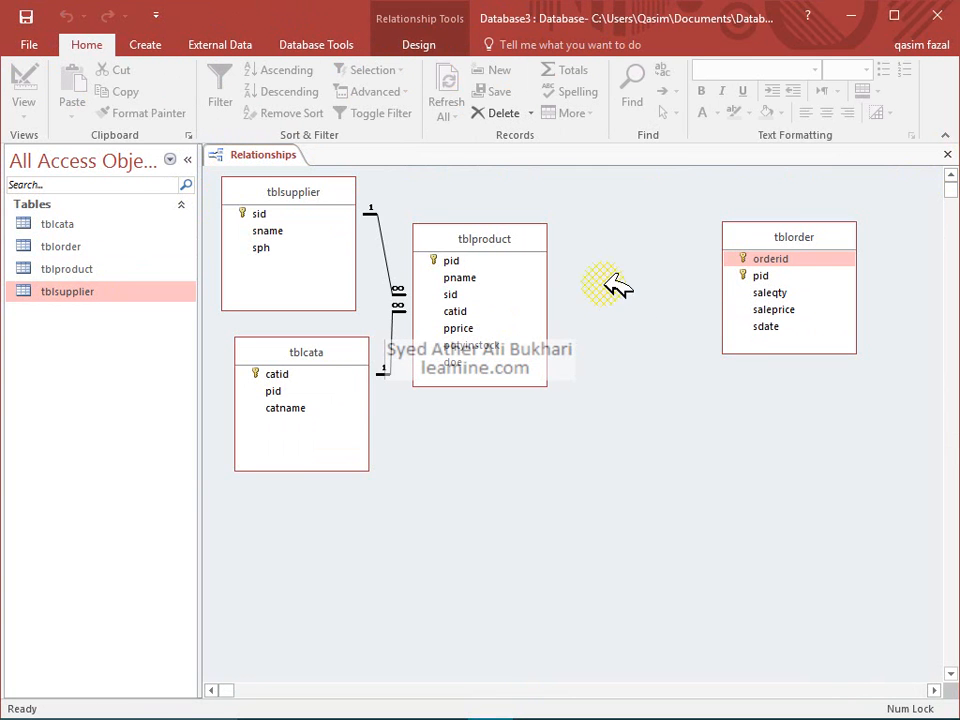
Link tblproduct's pid to tblorder's pid with referential integrity and cascade update
{"action": "left_click", "coordinate": [521, 262]}
{"action": "left_click_drag", "start_coordinate": [521, 262], "coordinate": [748, 275]}
{"action": "left_click", "coordinate": [462, 305]}
{"action": "left_click", "coordinate": [455, 322]}
{"action": "left_click", "coordinate": [612, 206]}
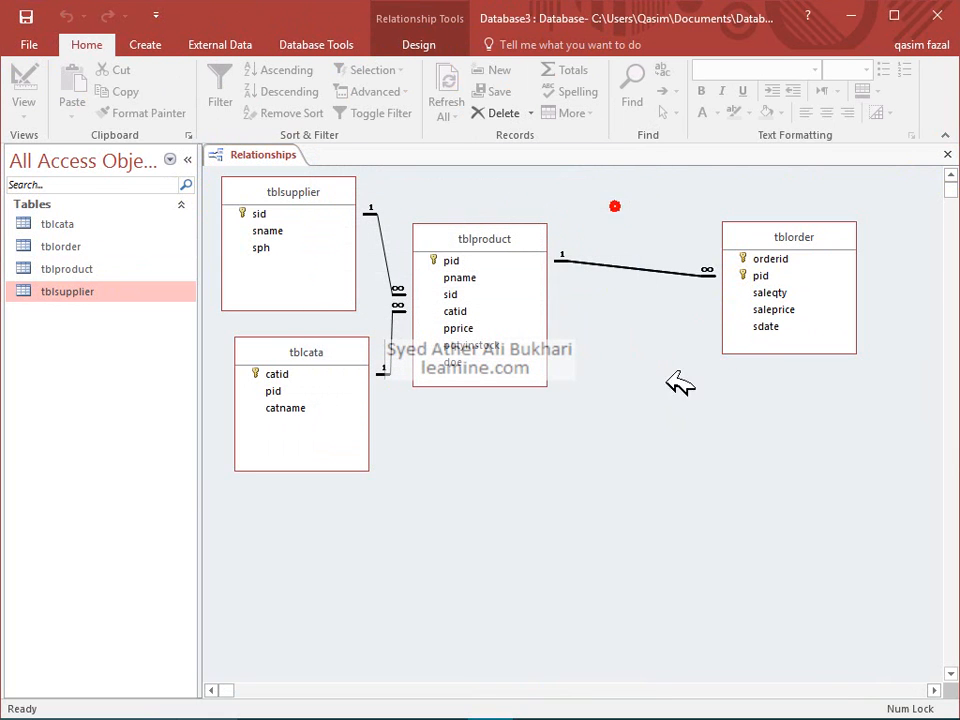
Turn off referential integrity on that link, delete it, and open tblorder's table design
{"action": "double_click", "coordinate": [657, 268]}
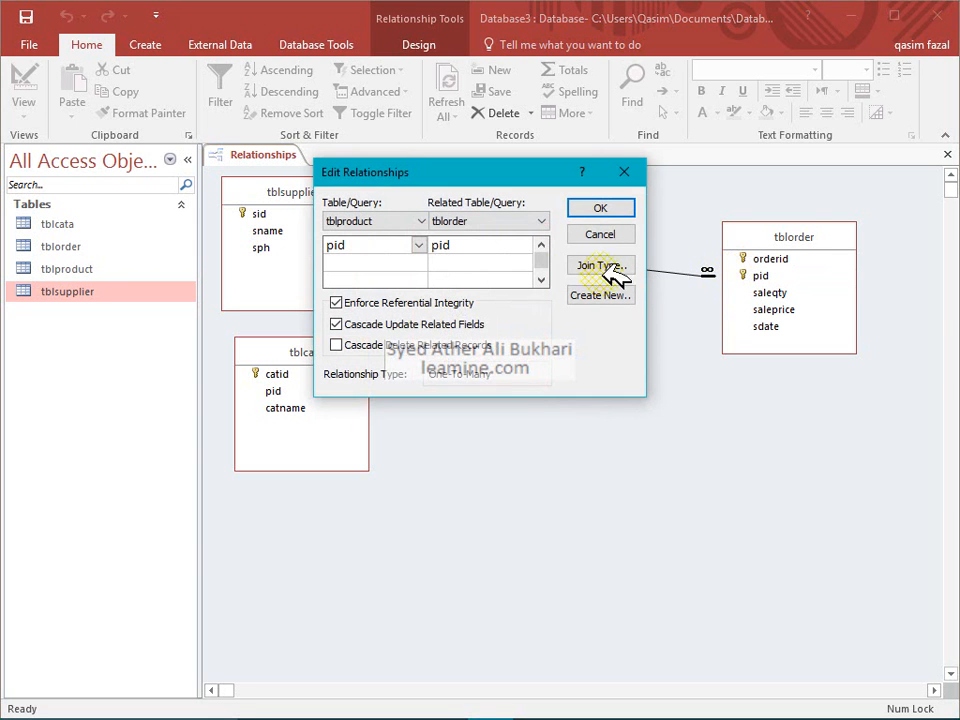
{"action": "left_click", "coordinate": [446, 300]}
{"action": "left_click", "coordinate": [630, 208]}
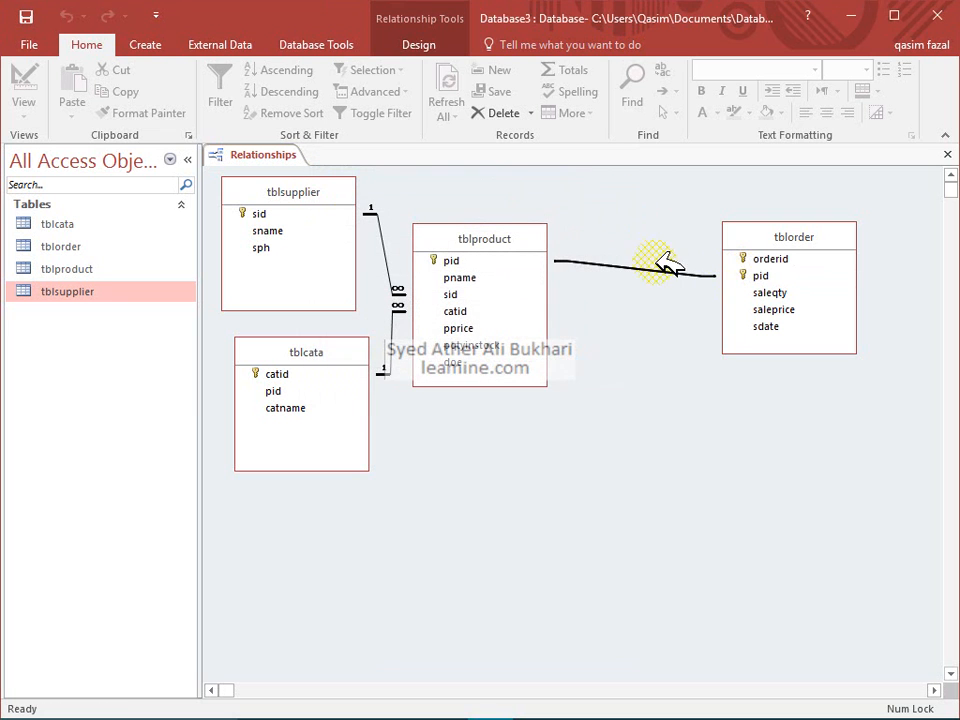
{"action": "left_click", "coordinate": [664, 270]}
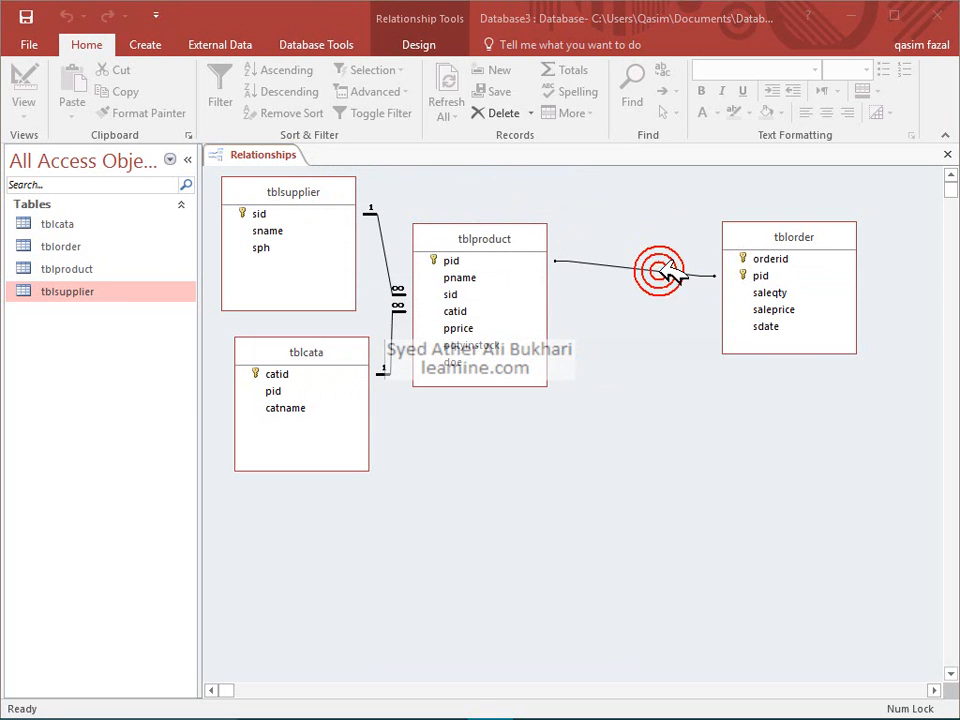
{"action": "key", "text": "Delete"}
{"action": "left_click", "coordinate": [489, 420]}
{"action": "right_click", "coordinate": [800, 272]}
{"action": "left_click", "coordinate": [825, 310]}
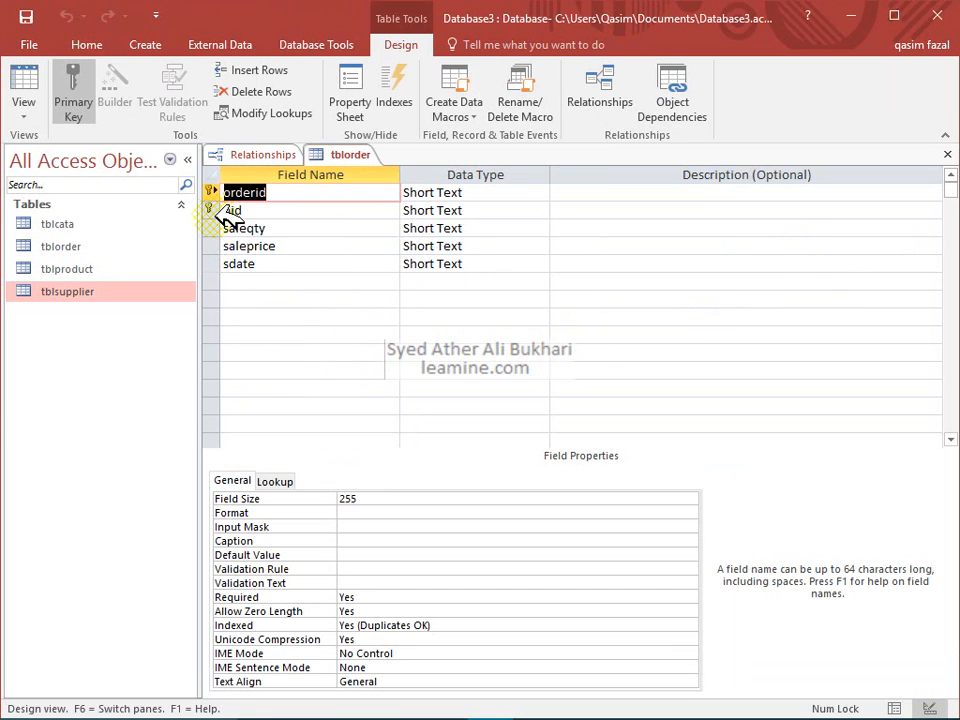
{"action": "left_click", "coordinate": [209, 210], "text": "shift"}
{"action": "left_click", "coordinate": [80, 106]}
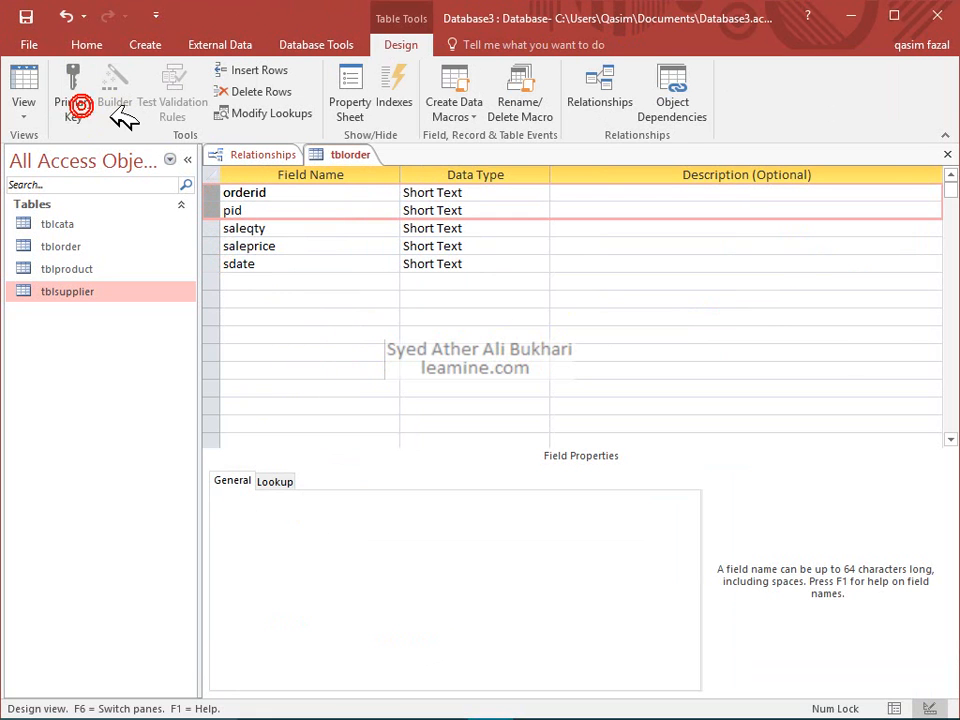
{"action": "left_click", "coordinate": [296, 189]}
{"action": "left_click", "coordinate": [58, 110]}
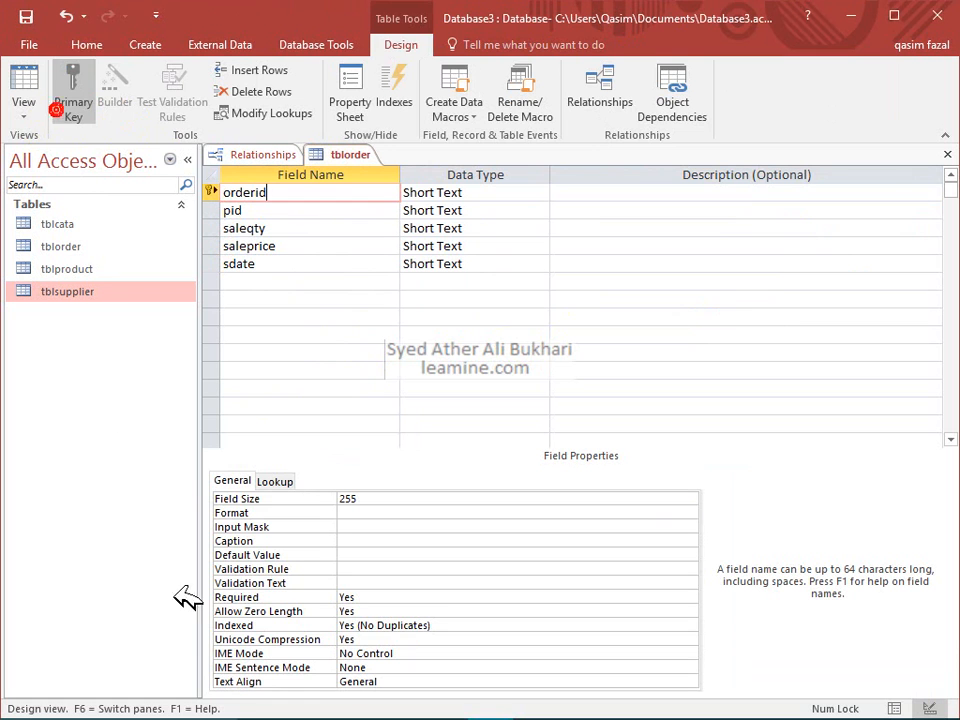
{"action": "left_click", "coordinate": [390, 625]}
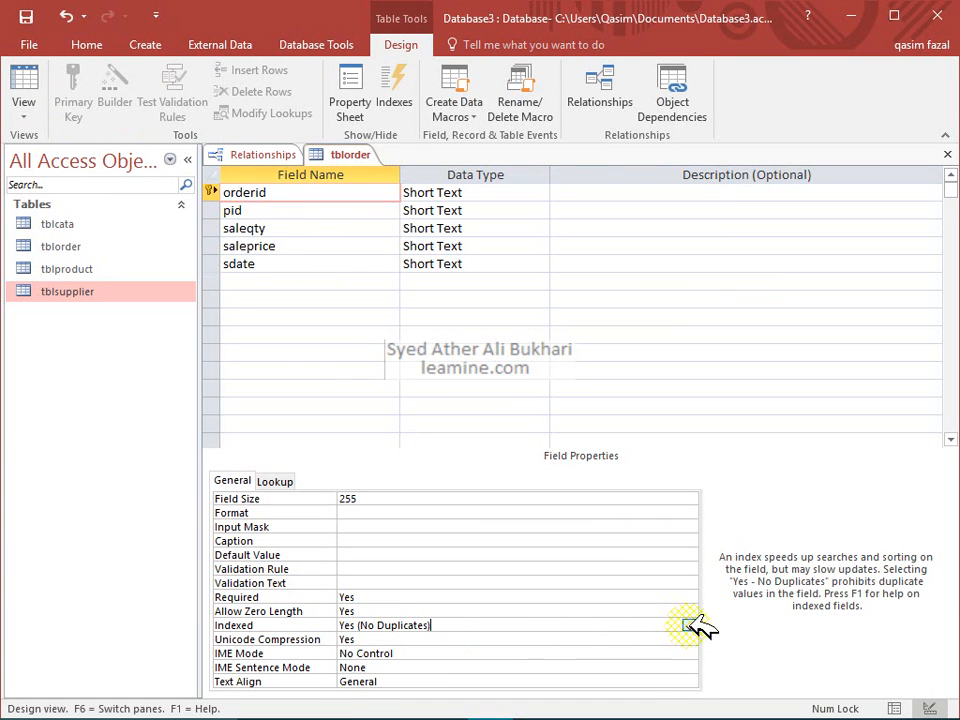
{"action": "left_click", "coordinate": [688, 625]}
{"action": "left_click", "coordinate": [561, 612]}
{"action": "left_click", "coordinate": [556, 625]}
{"action": "left_click", "coordinate": [689, 625]}
{"action": "left_click_drag", "start_coordinate": [590, 628], "coordinate": [368, 650]}
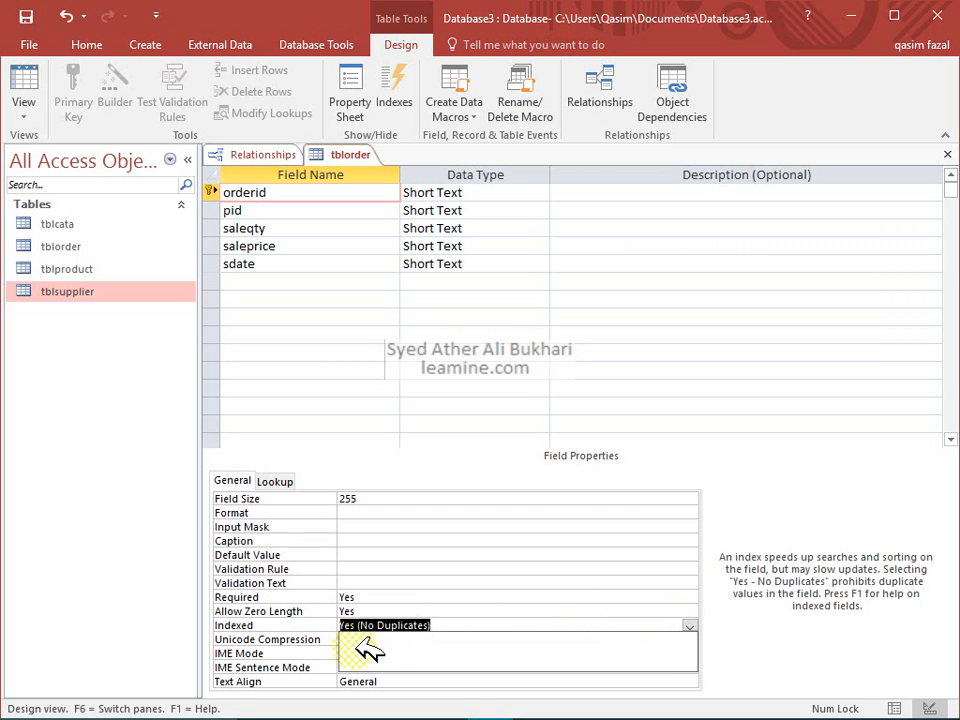
{"action": "key", "text": "BackSpace"}
{"action": "type", "text": "no"}
{"action": "left_click", "coordinate": [402, 611]}
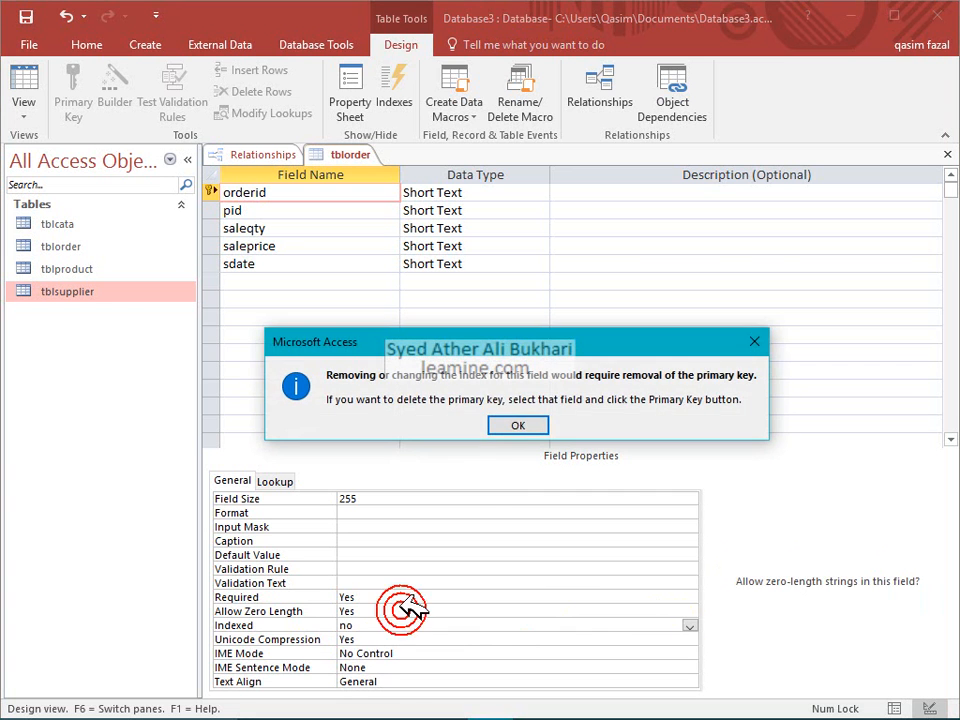
{"action": "left_click", "coordinate": [518, 425]}
{"action": "left_click", "coordinate": [514, 423]}
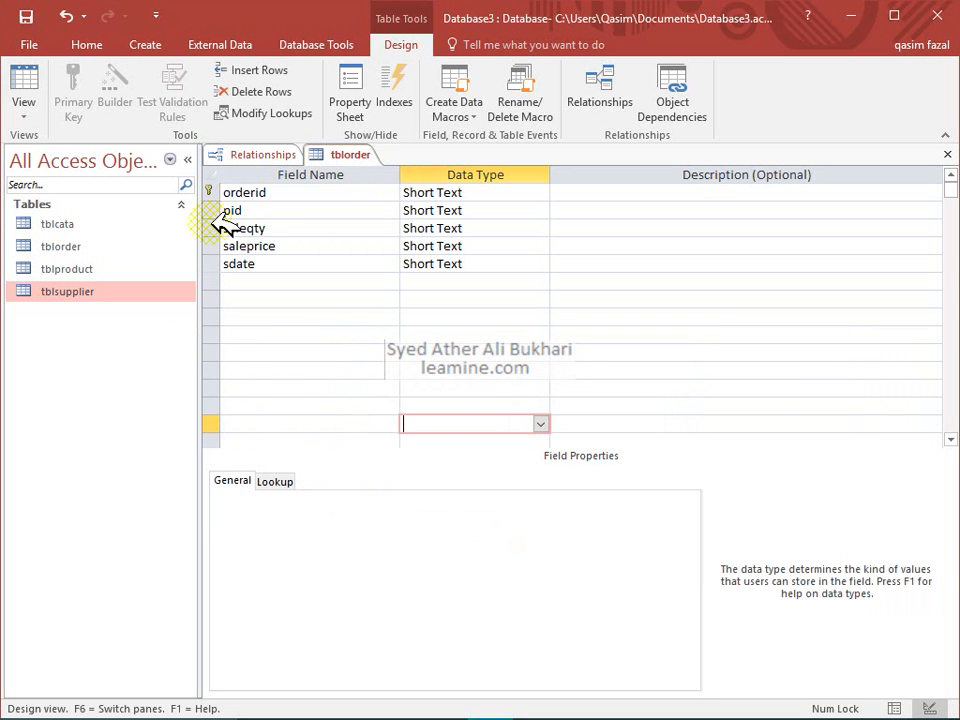
{"action": "left_click", "coordinate": [272, 210]}
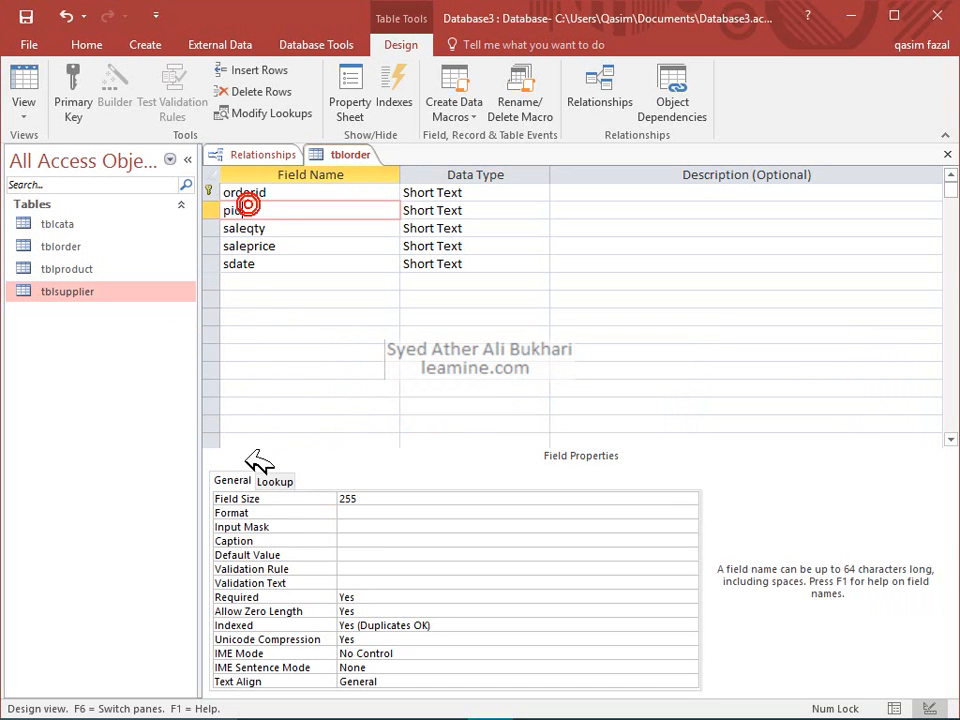
{"action": "left_click", "coordinate": [425, 625]}
{"action": "left_click", "coordinate": [697, 624]}
{"action": "left_click", "coordinate": [697, 624]}
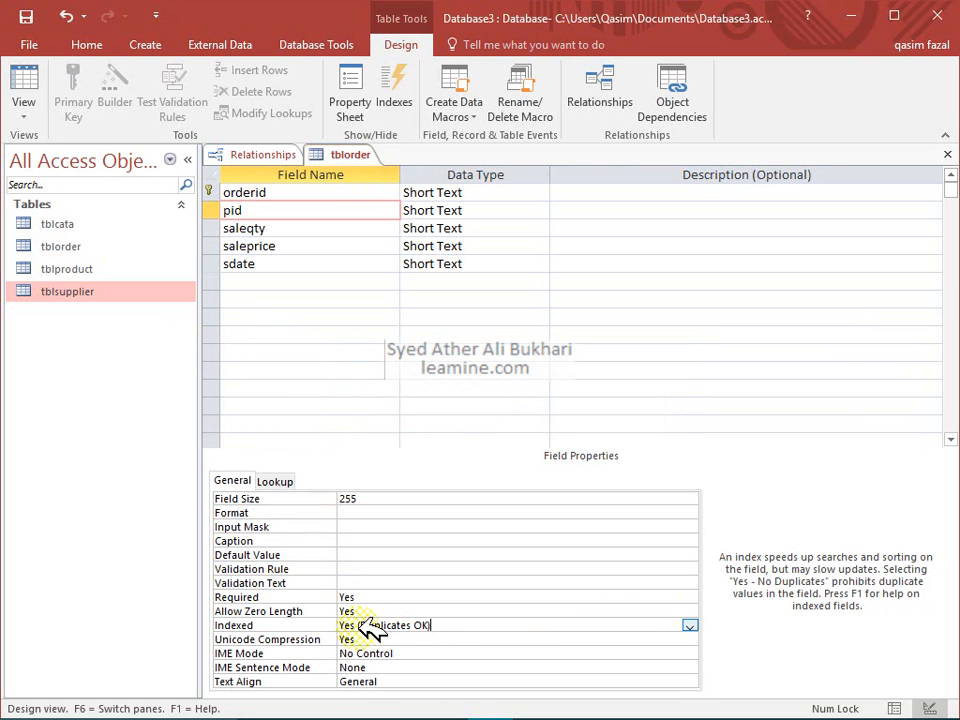
{"action": "double_click", "coordinate": [425, 625]}
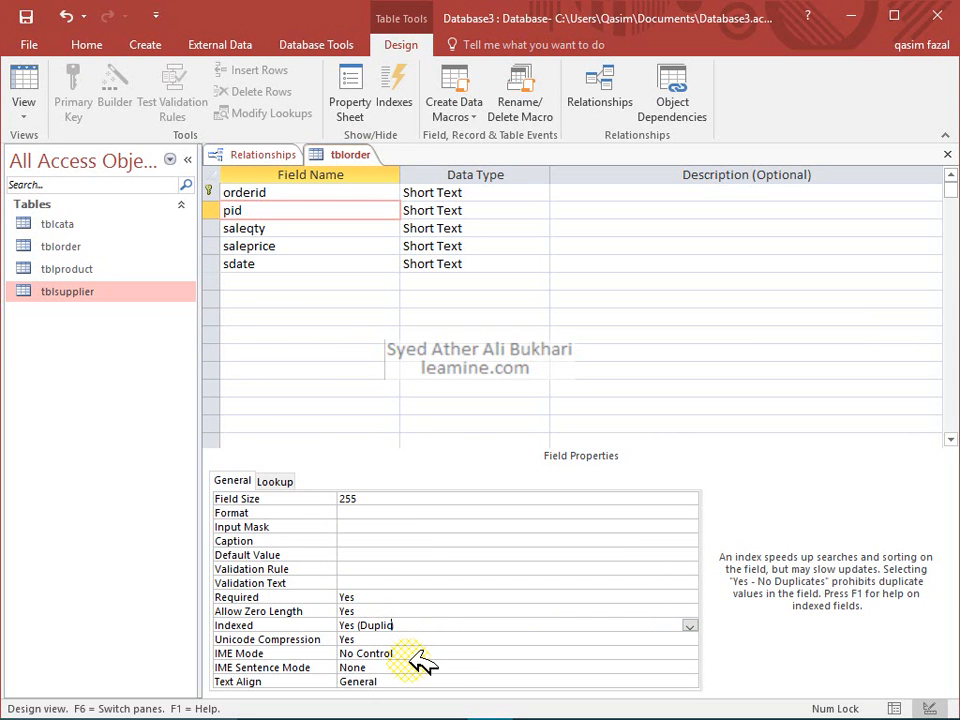
{"action": "key", "text": "BackSpace"}
{"action": "key", "text": "BackSpace"}
{"action": "left_click", "coordinate": [466, 638]}
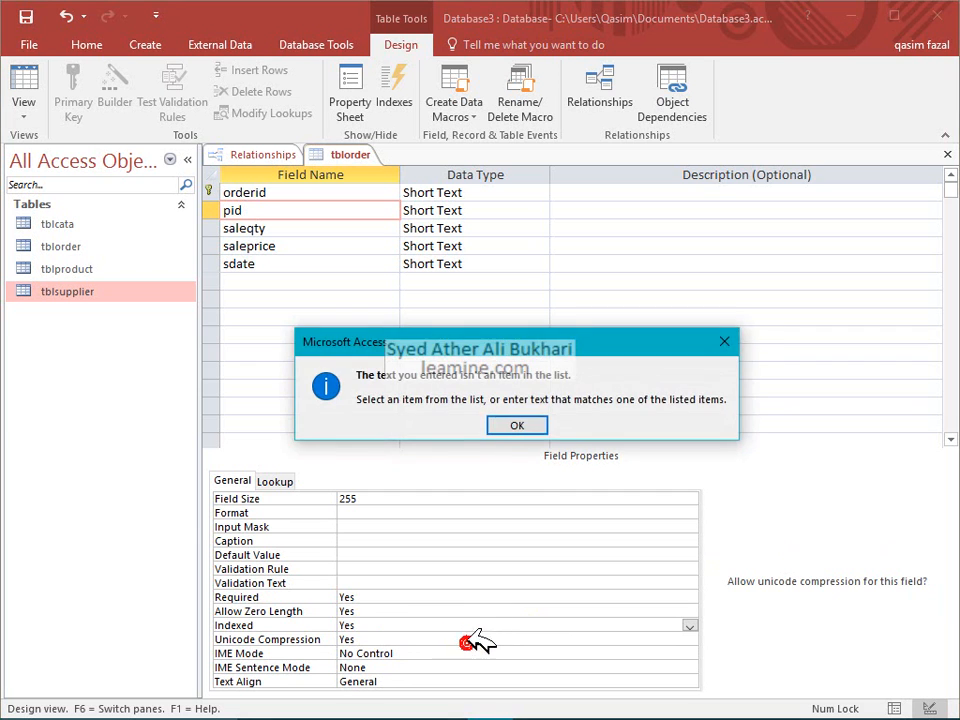
{"action": "left_click", "coordinate": [508, 422]}
{"action": "left_click", "coordinate": [689, 625]}
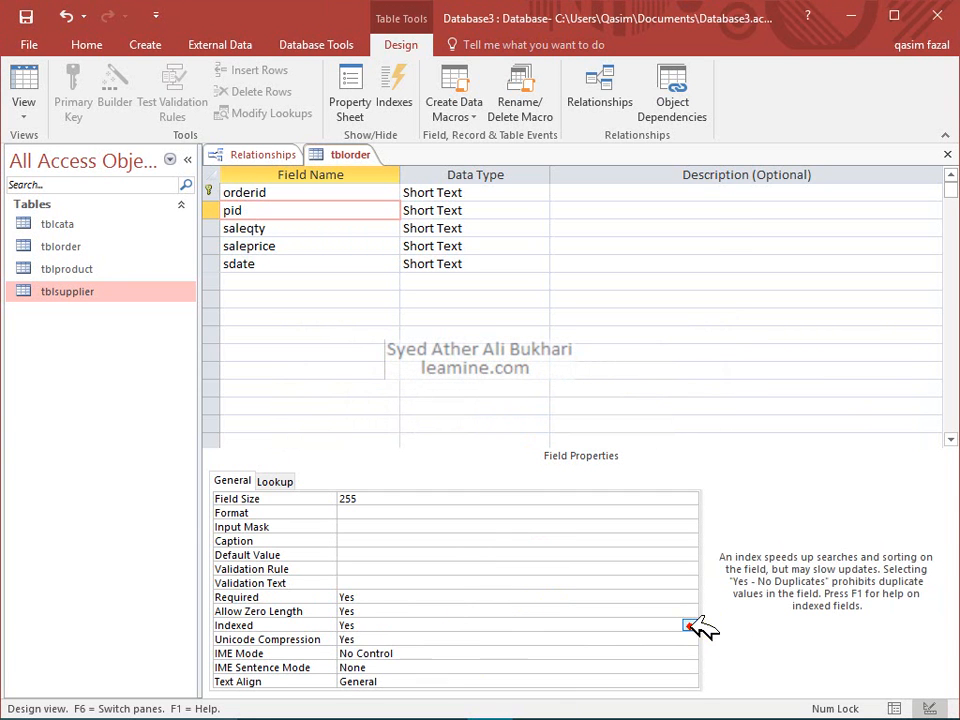
{"action": "left_click", "coordinate": [690, 625]}
{"action": "left_click", "coordinate": [580, 610]}
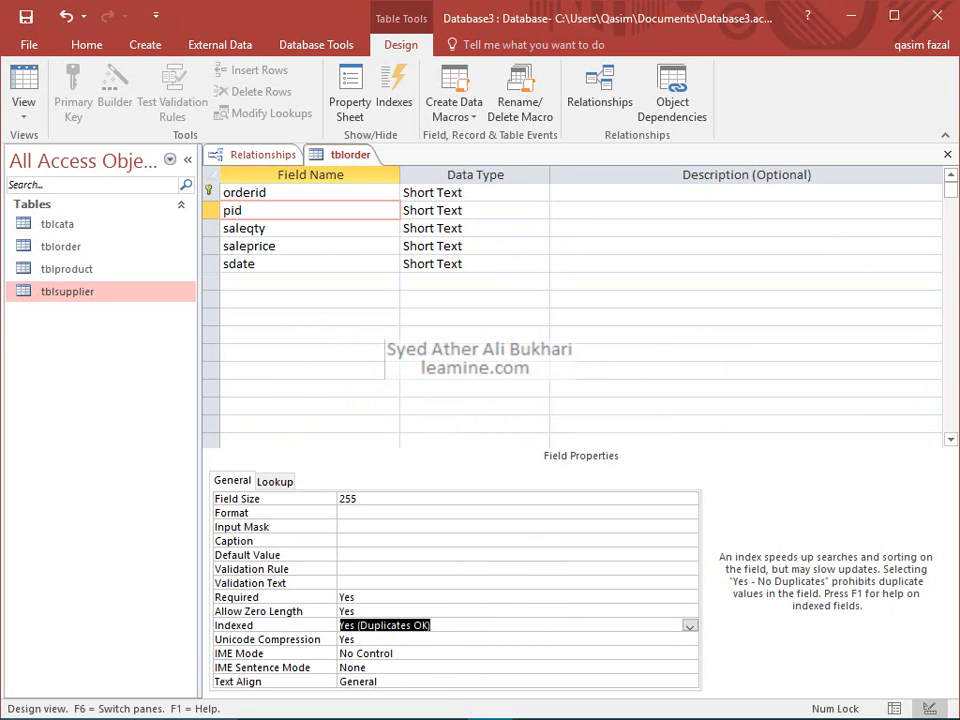
Save tblorder's design and show all tables in the Relationships diagram
{"action": "left_click", "coordinate": [946, 154]}
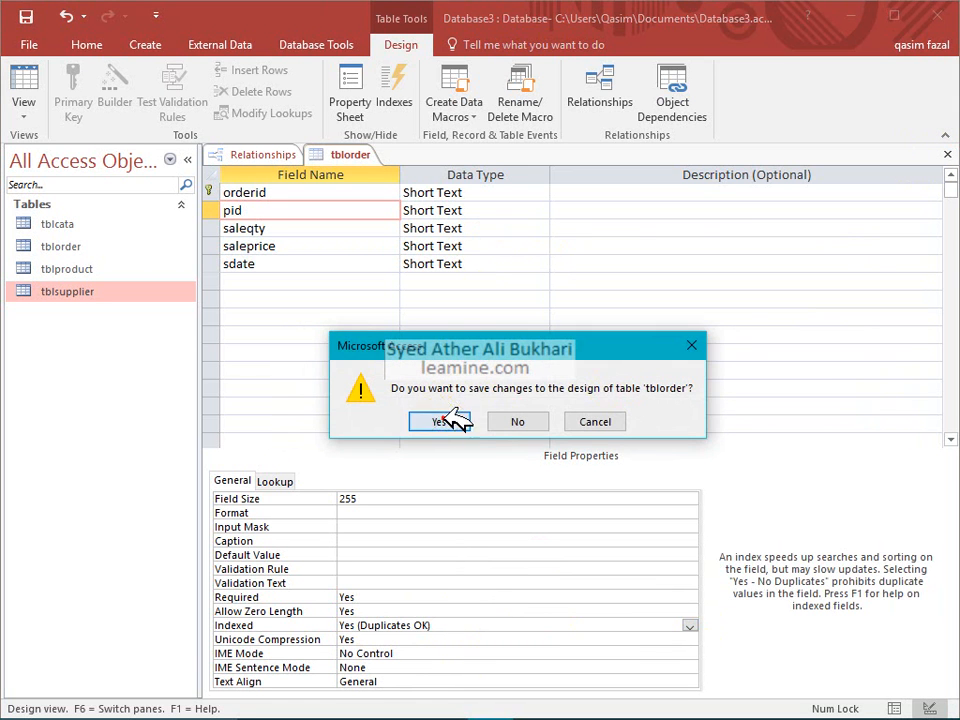
{"action": "left_click", "coordinate": [436, 419]}
{"action": "right_click", "coordinate": [573, 423]}
{"action": "left_click", "coordinate": [600, 450]}
Link tblorder's pid to tblproduct's pid with referential integrity and cascade update enforced
{"action": "left_click", "coordinate": [747, 280]}
{"action": "left_click_drag", "start_coordinate": [752, 285], "coordinate": [545, 263]}
{"action": "left_click", "coordinate": [432, 302]}
{"action": "left_click", "coordinate": [364, 320]}
{"action": "left_click", "coordinate": [601, 208]}
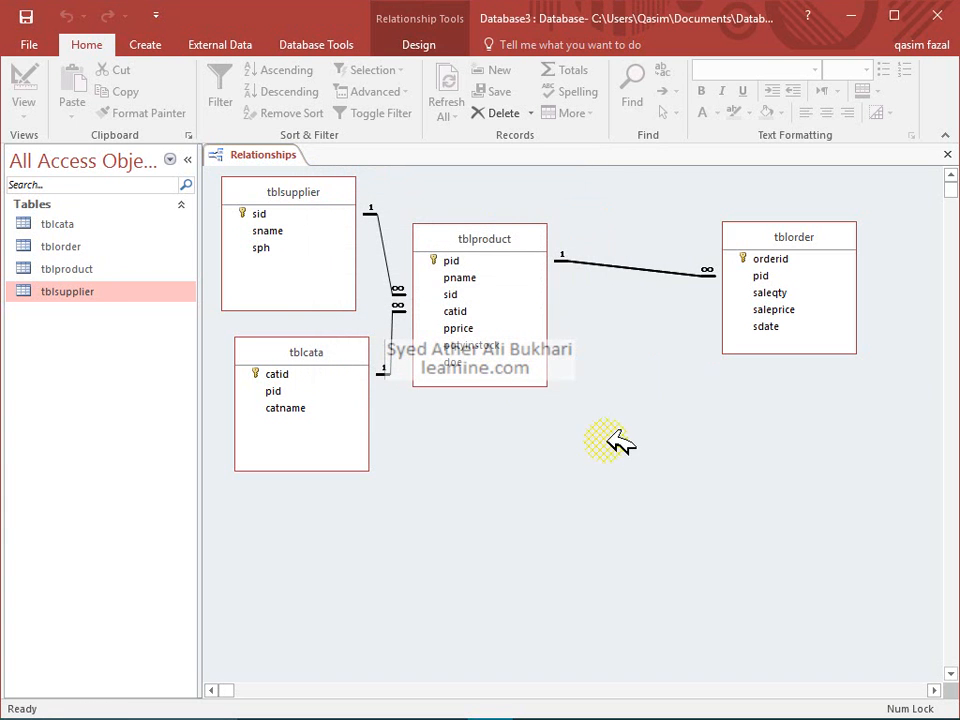
{"action": "left_click_drag", "start_coordinate": [516, 243], "coordinate": [548, 250]}
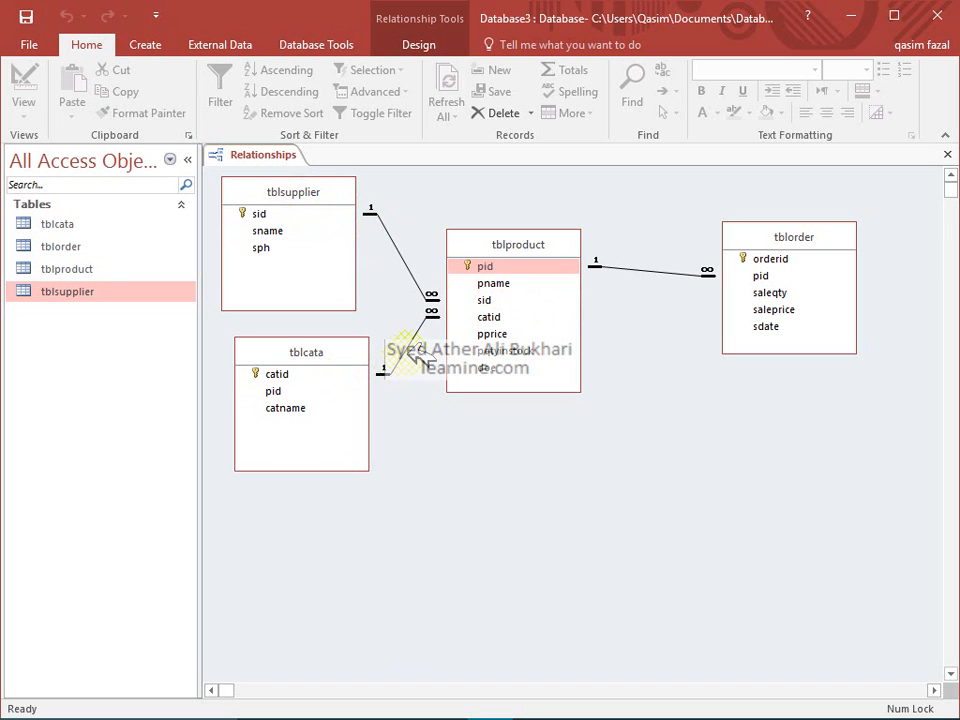
{"action": "right_click", "coordinate": [287, 249]}
Open tblsupplier in Datasheet view and enter seven supplier names in the sname column
{"action": "left_click", "coordinate": [316, 279]}
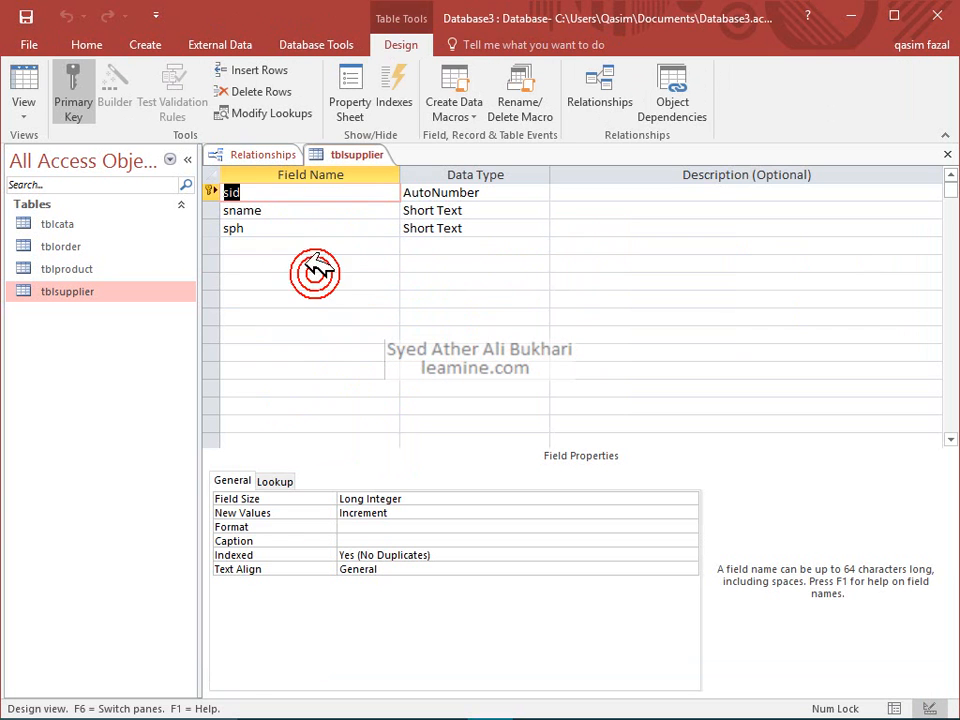
{"action": "left_click", "coordinate": [28, 95]}
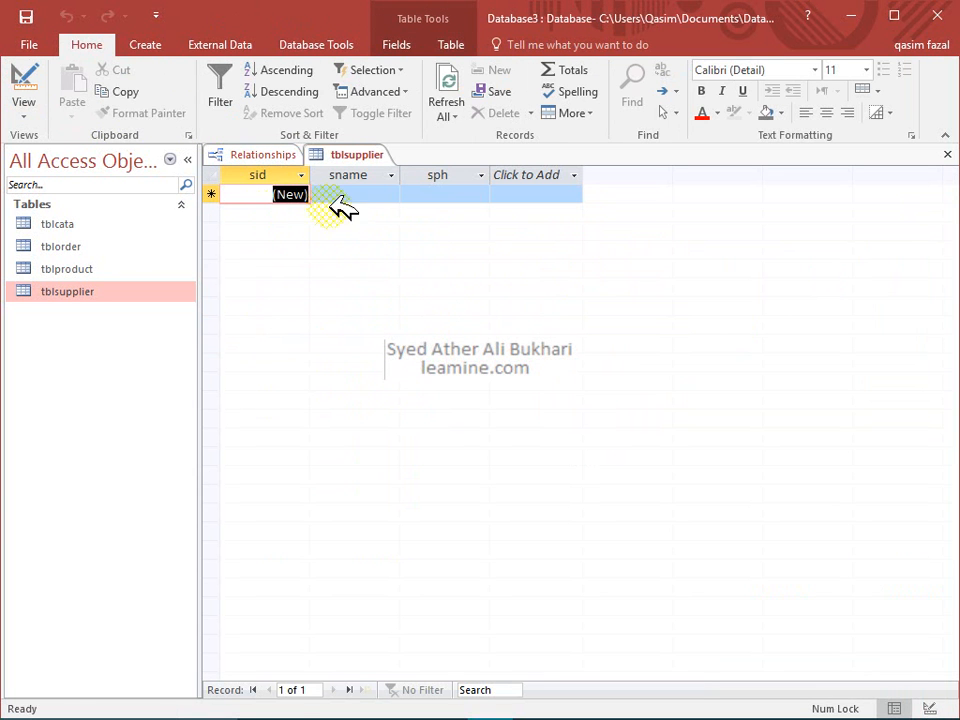
{"action": "key", "text": "Tab"}
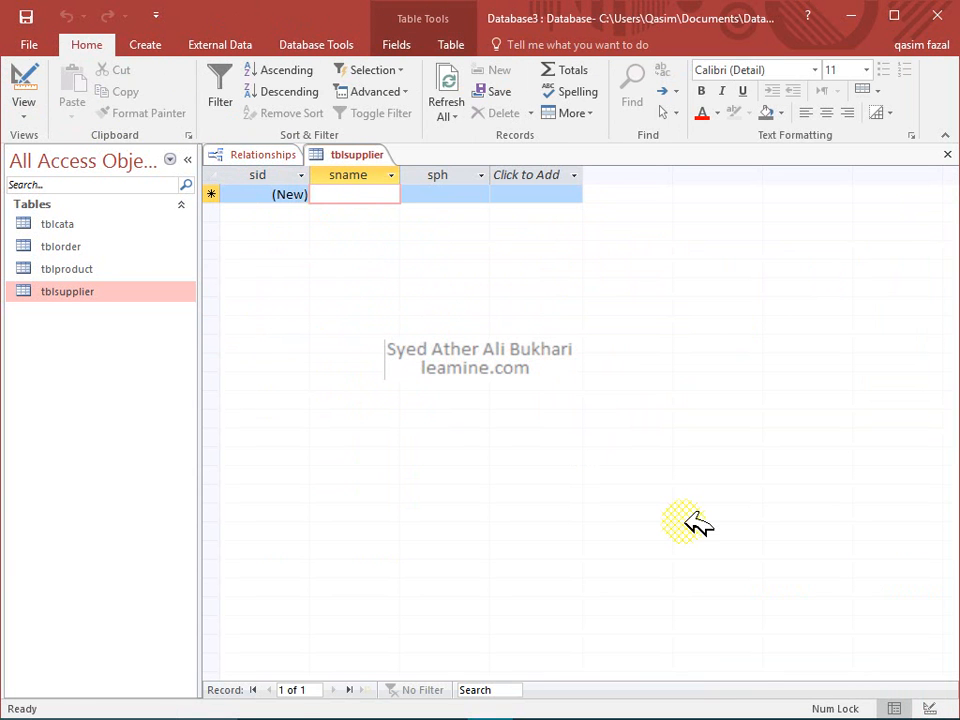
{"action": "type", "text": "Ali"}
{"action": "key", "text": "Down"}
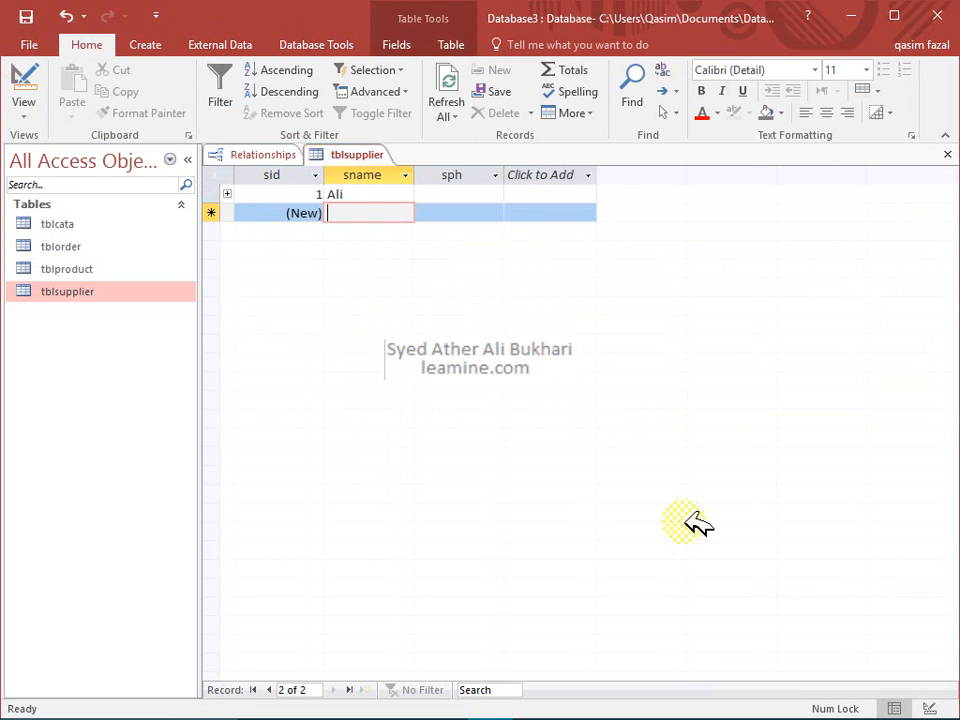
{"action": "type", "text": "Umer"}
{"action": "key", "text": "Down"}
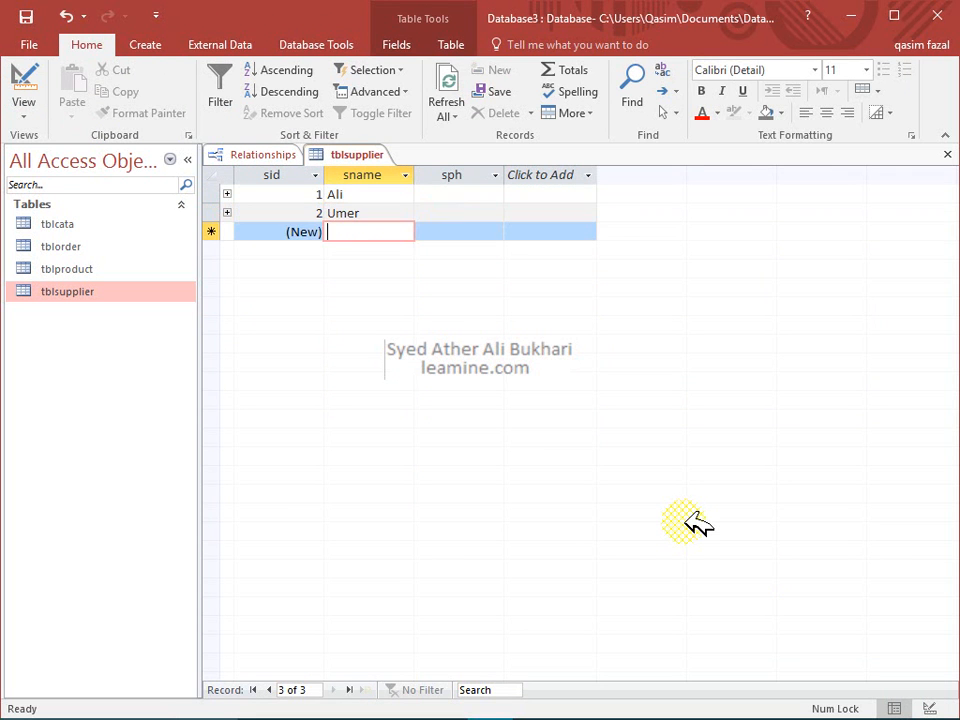
{"action": "type", "text": "Akram"}
{"action": "key", "text": "Down"}
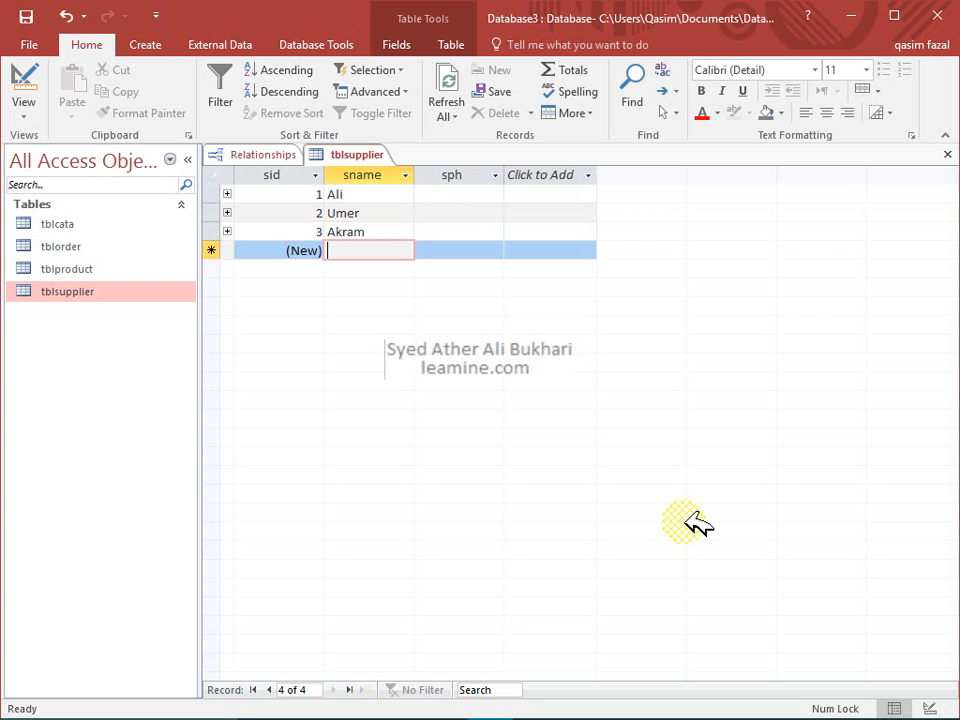
{"action": "type", "text": "usman"}
{"action": "key", "text": "Down"}
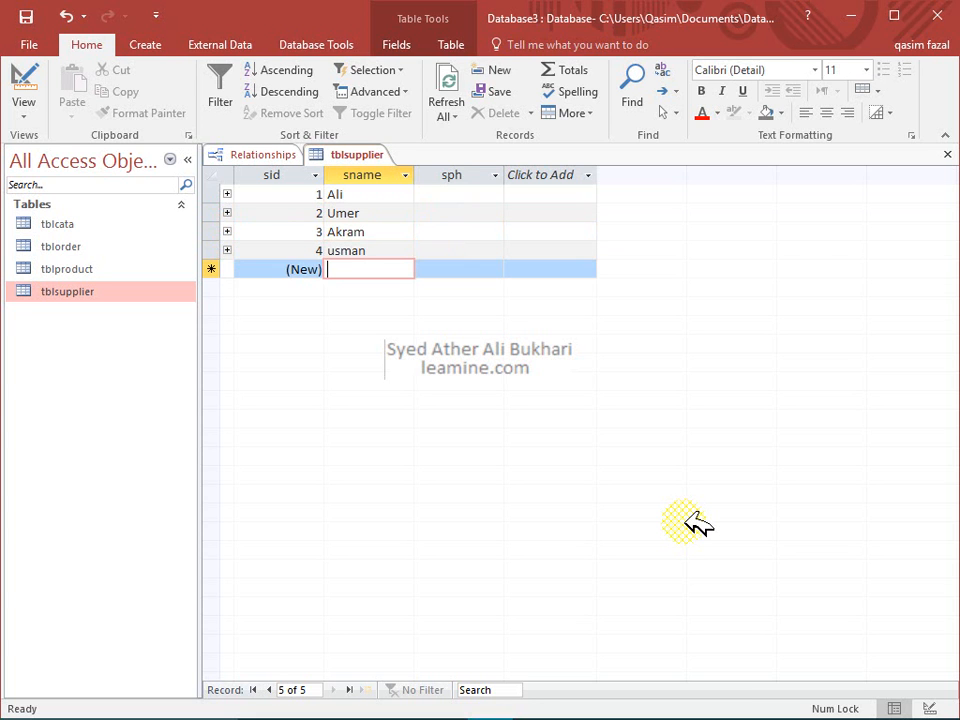
{"action": "type", "text": "Sadia"}
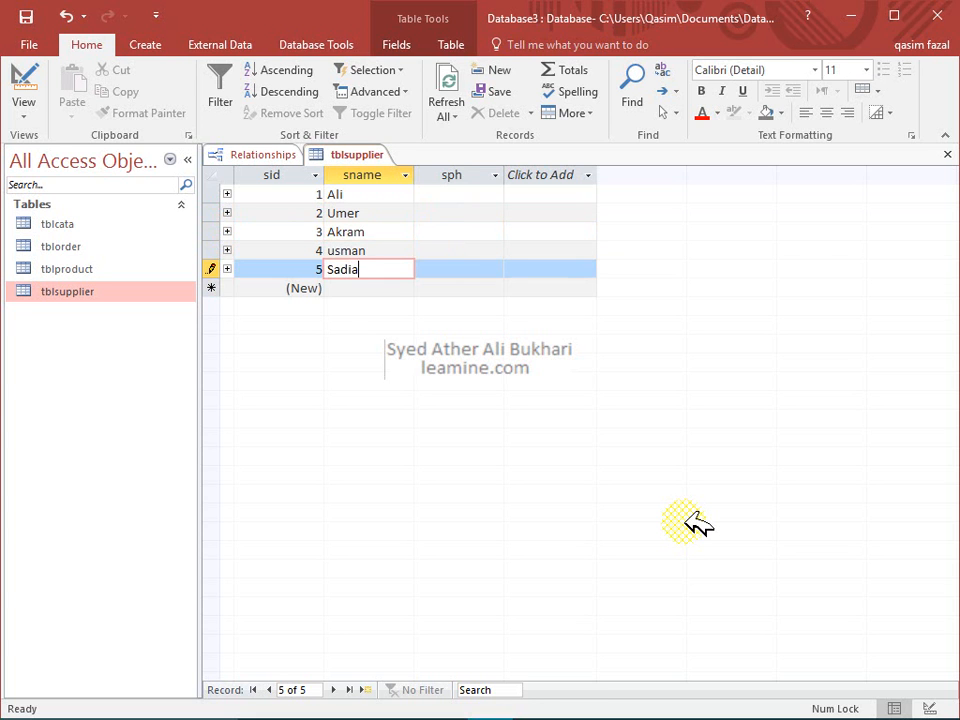
{"action": "key", "text": "Down"}
{"action": "type", "text": "S"}
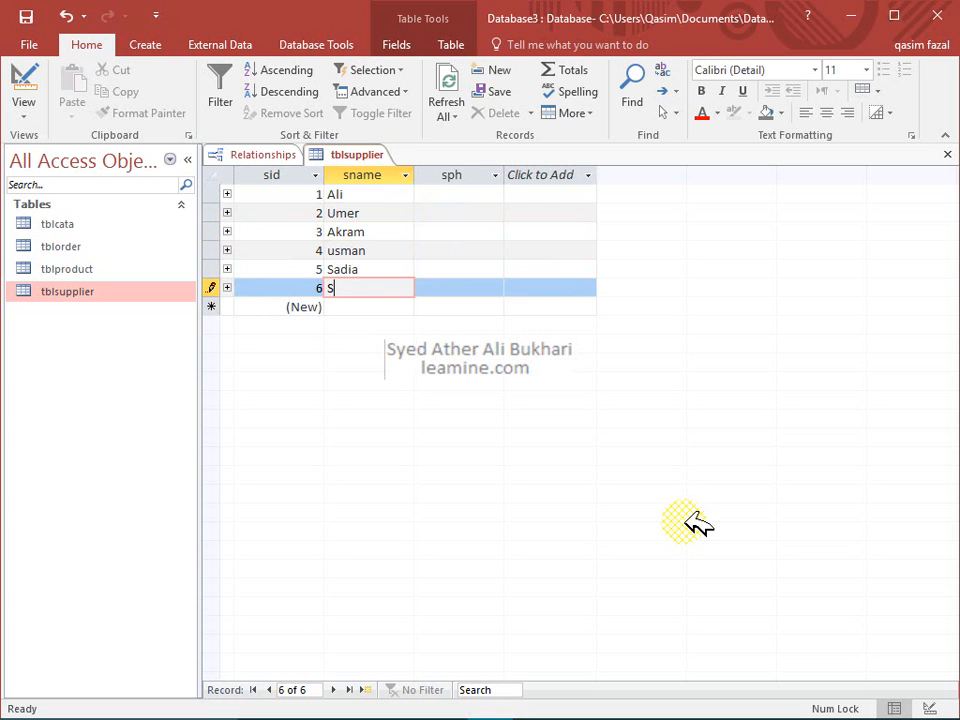
{"action": "type", "text": "a"}
{"action": "key", "text": "Down"}
{"action": "type", "text": "sajid"}
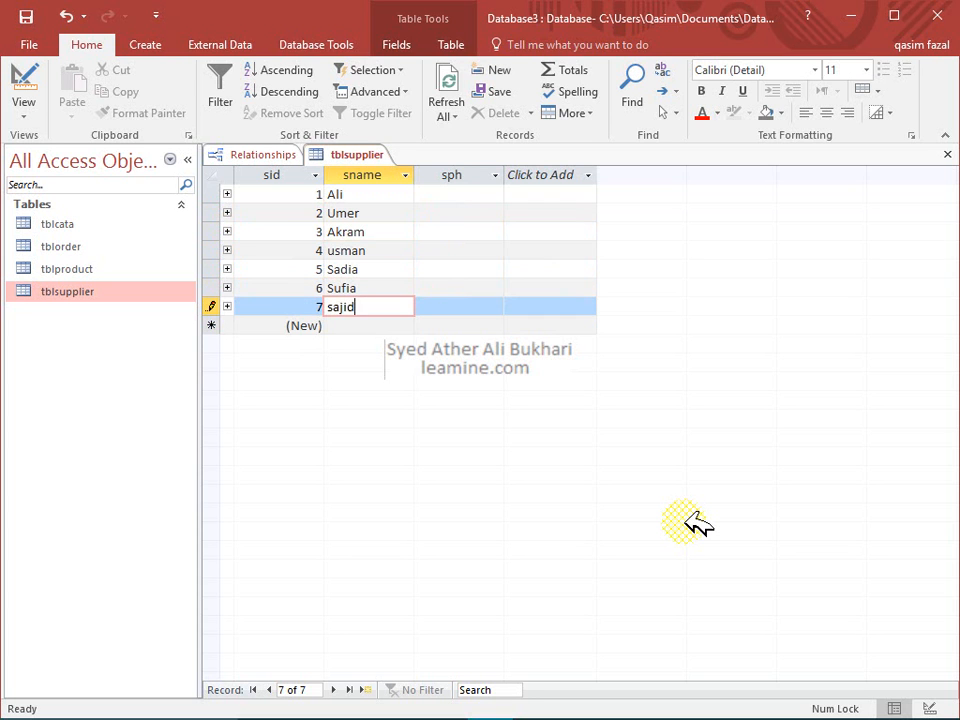
{"action": "key", "text": "Tab"}
Enter a phone number in sph for the first supplier and close the datasheet
{"action": "key", "text": "Up"}
{"action": "key", "text": "Up"}
{"action": "key", "text": "Up"}
{"action": "key", "text": "Up"}
{"action": "key", "text": "Up"}
{"action": "key", "text": "Up"}
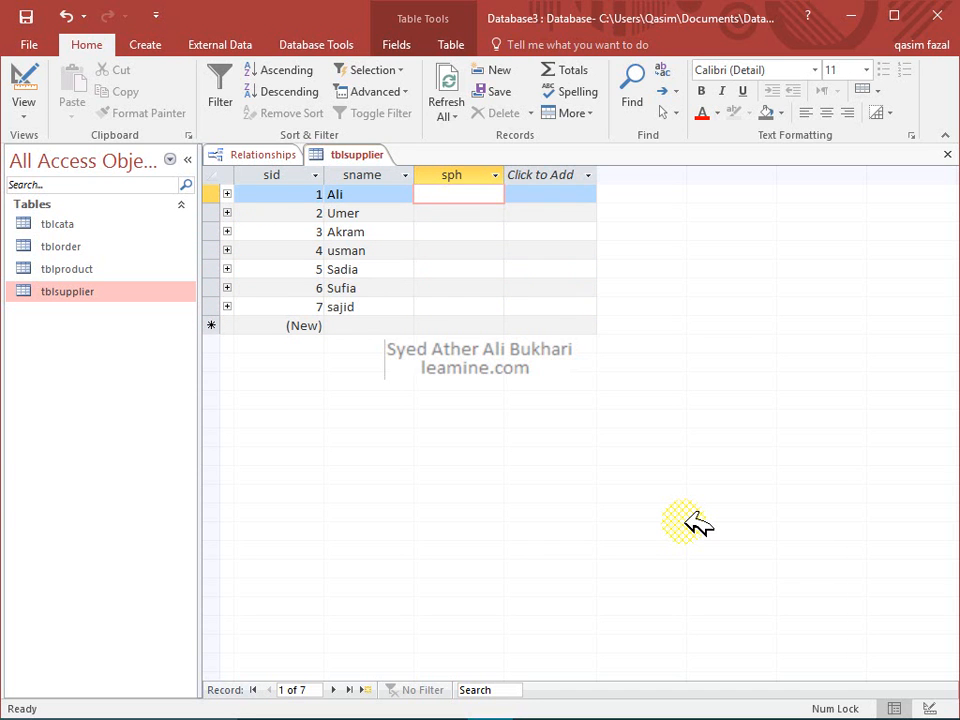
{"action": "type", "text": "3434343434"}
{"action": "key", "text": "Down"}
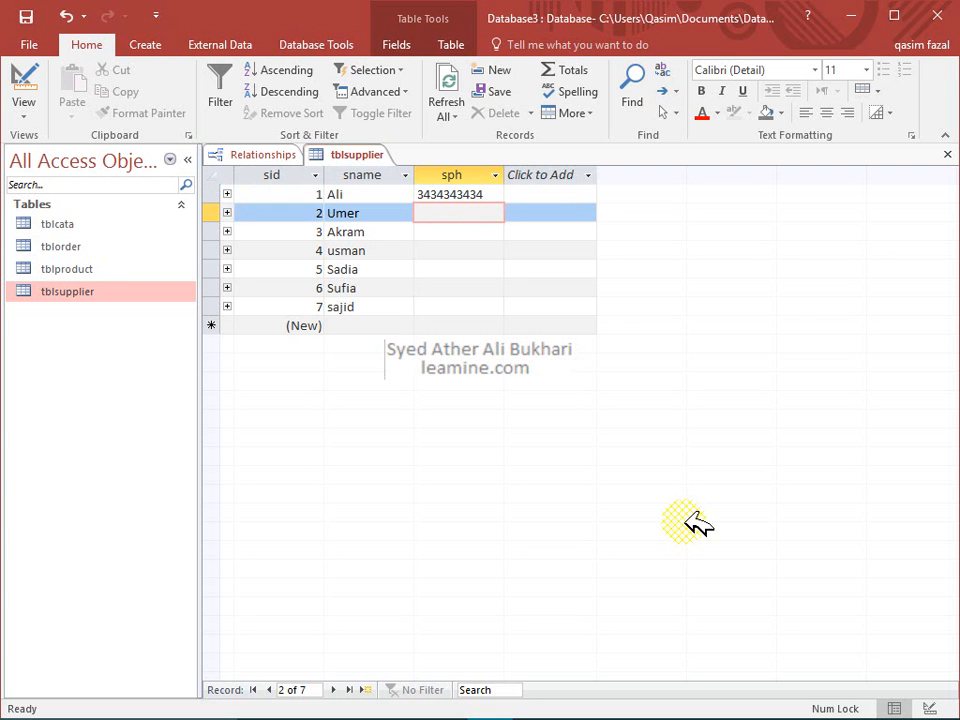
{"action": "left_click", "coordinate": [947, 154]}
{"action": "left_click", "coordinate": [326, 393]}
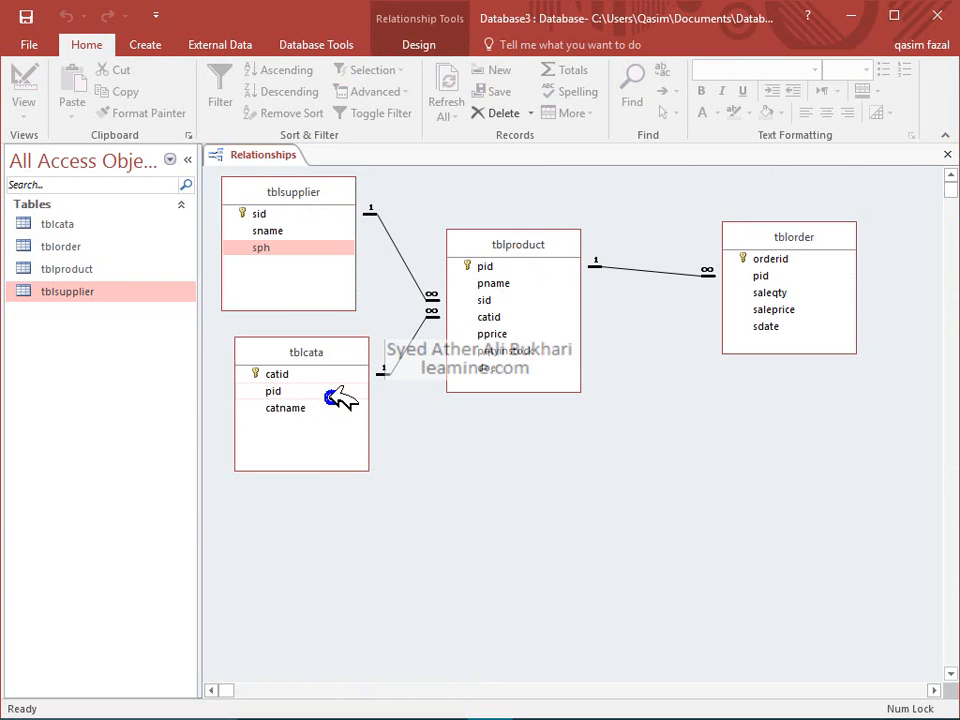
Open tblcata in Datasheet view and enter five records numbered 1 to 5
{"action": "right_click", "coordinate": [308, 389]}
{"action": "left_click", "coordinate": [358, 423]}
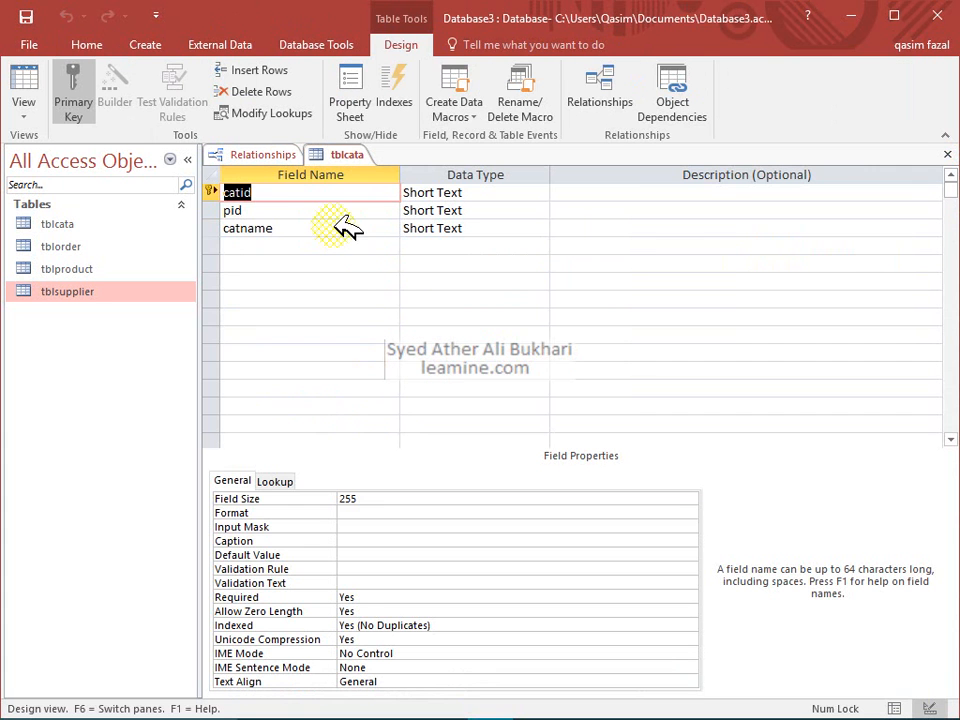
{"action": "left_click", "coordinate": [22, 80]}
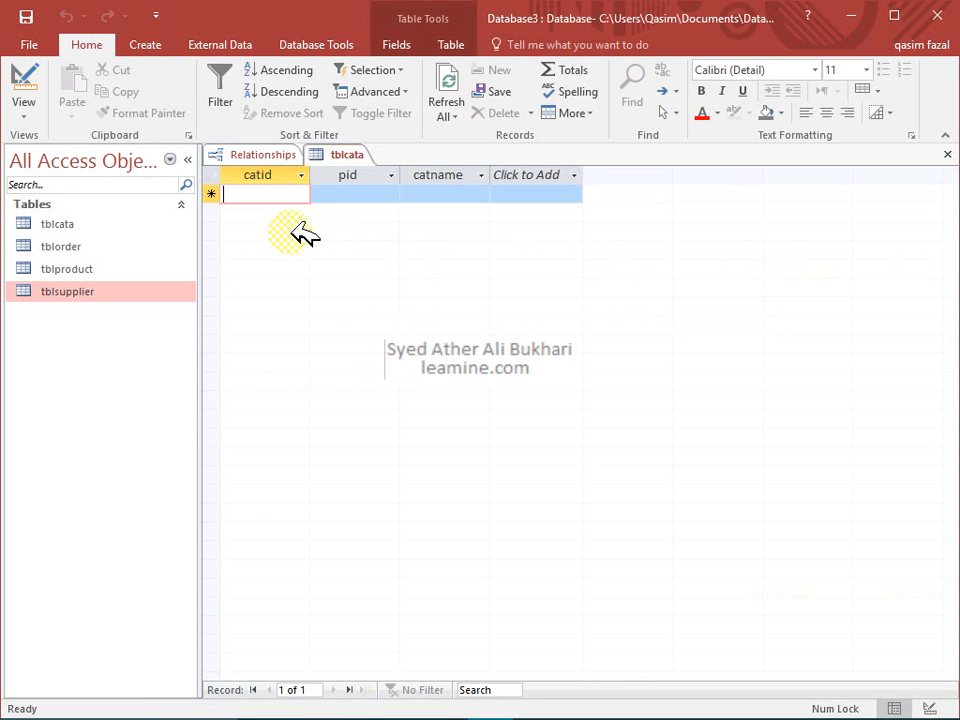
{"action": "type", "text": "1"}
{"action": "key", "text": "Down"}
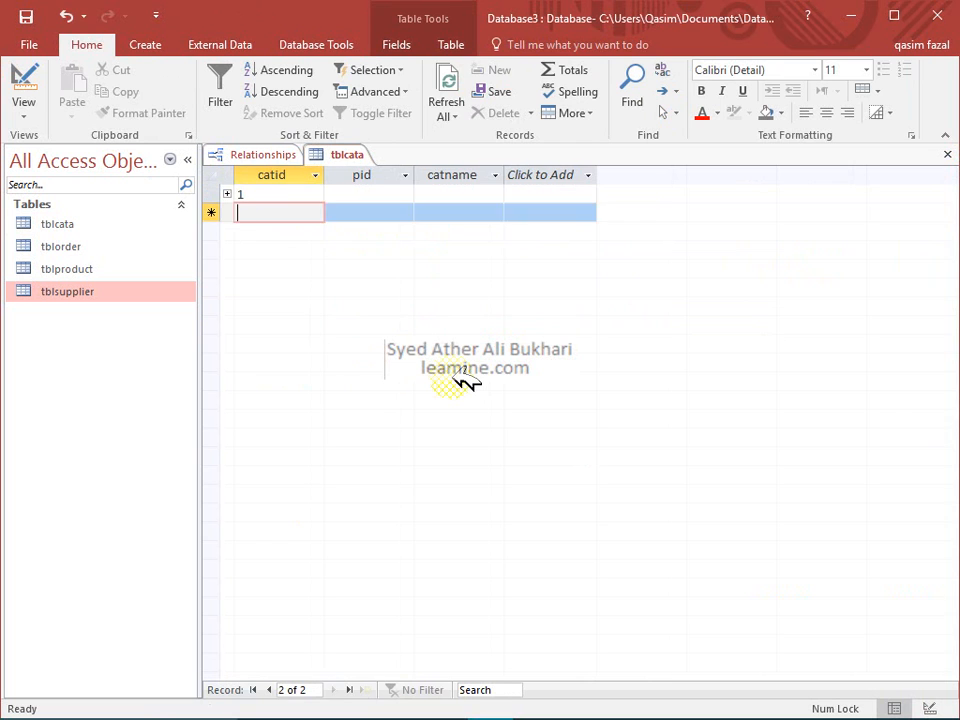
{"action": "type", "text": "2"}
{"action": "key", "text": "Down"}
{"action": "type", "text": "3"}
{"action": "key", "text": "Down"}
{"action": "type", "text": "4"}
{"action": "key", "text": "Tab"}
{"action": "key", "text": "Tab"}
{"action": "key", "text": "Tab"}
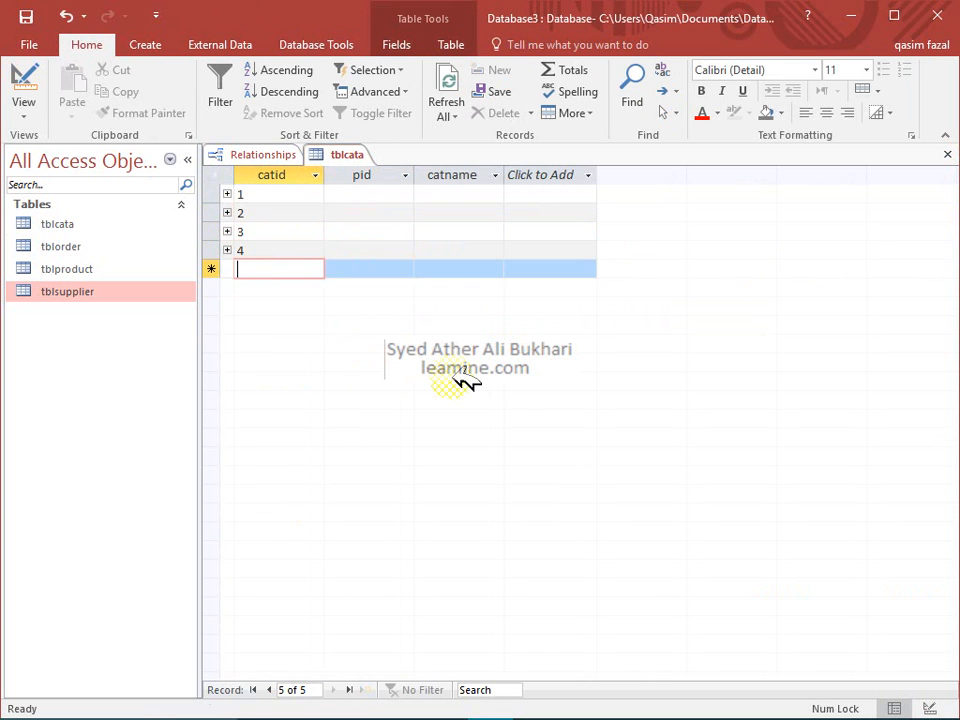
{"action": "type", "text": "5"}
{"action": "key", "text": "Tab"}
{"action": "key", "text": "Down"}
{"action": "key", "text": "Up"}
{"action": "key", "text": "Up"}
{"action": "key", "text": "Up"}
{"action": "key", "text": "Up"}
{"action": "key", "text": "Up"}
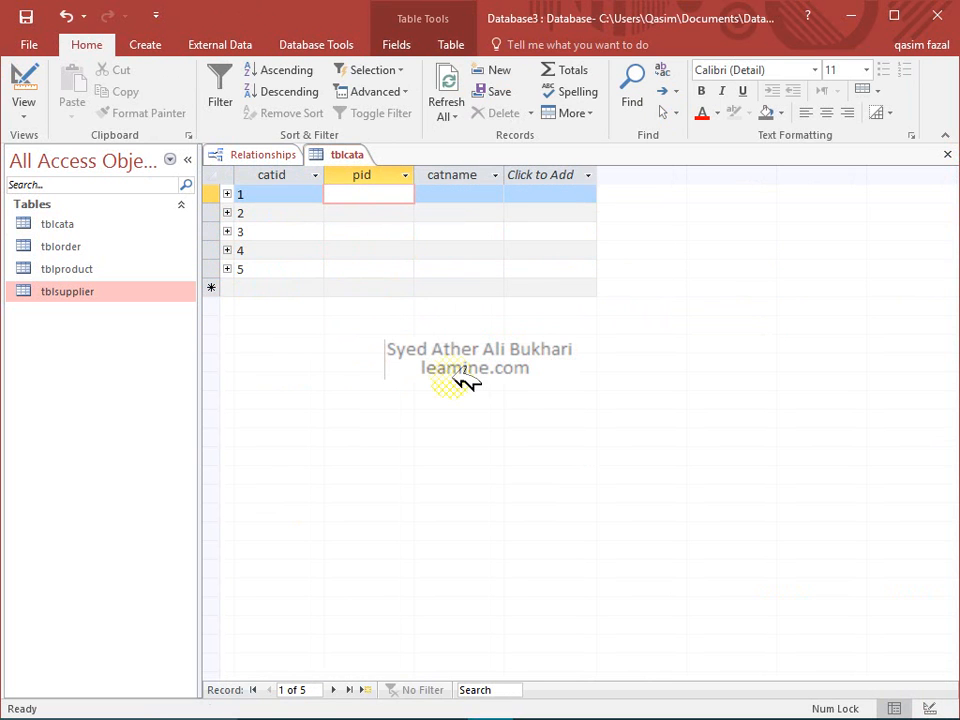
Fill the pid column with Wood Products, A products, B product, C Products and D Products
{"action": "type", "text": "Wood Products"}
{"action": "key", "text": "Down"}
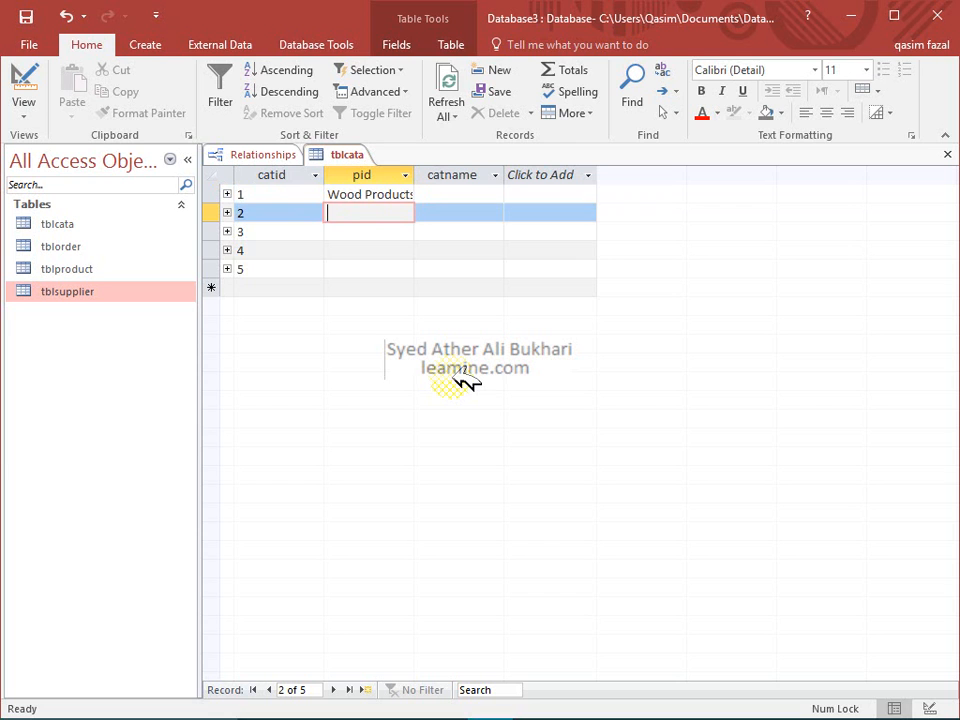
{"action": "type", "text": "A products"}
{"action": "key", "text": "Down"}
{"action": "type", "text": "B product"}
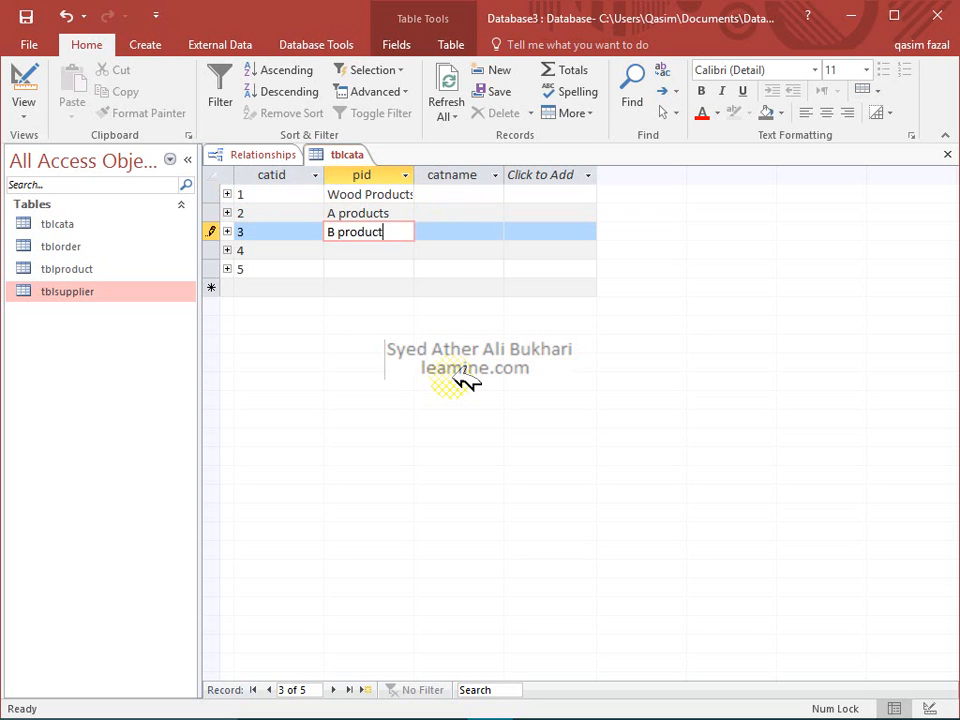
{"action": "key", "text": "Down"}
{"action": "type", "text": "C Products"}
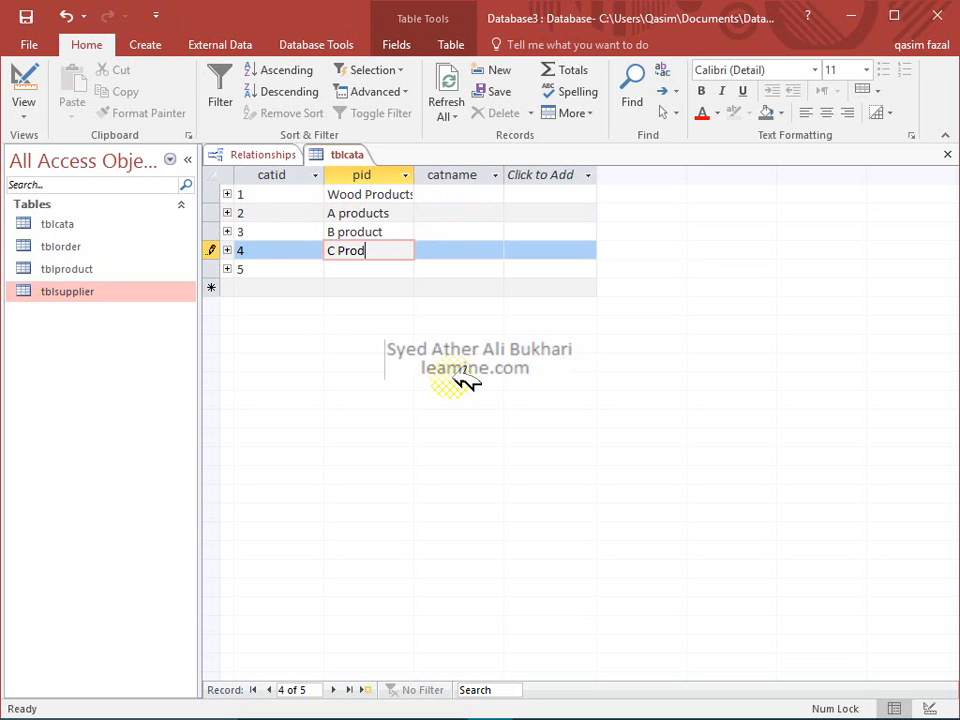
{"action": "key", "text": "Down"}
{"action": "type", "text": "D"}
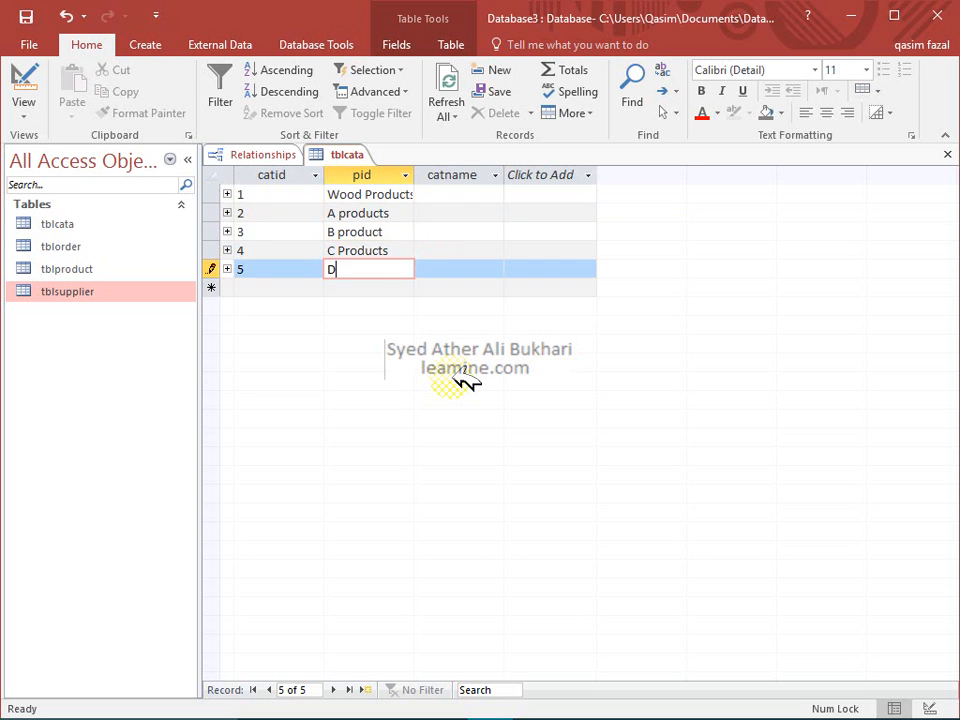
{"action": "type", "text": " Products"}
{"action": "key", "text": "Down"}
Change the first row's Wood Products to E products and close tblcata
{"action": "key", "text": "Up"}
{"action": "key", "text": "Up"}
{"action": "key", "text": "Up"}
{"action": "key", "text": "Right"}
{"action": "key", "text": "Up"}
{"action": "key", "text": "Up"}
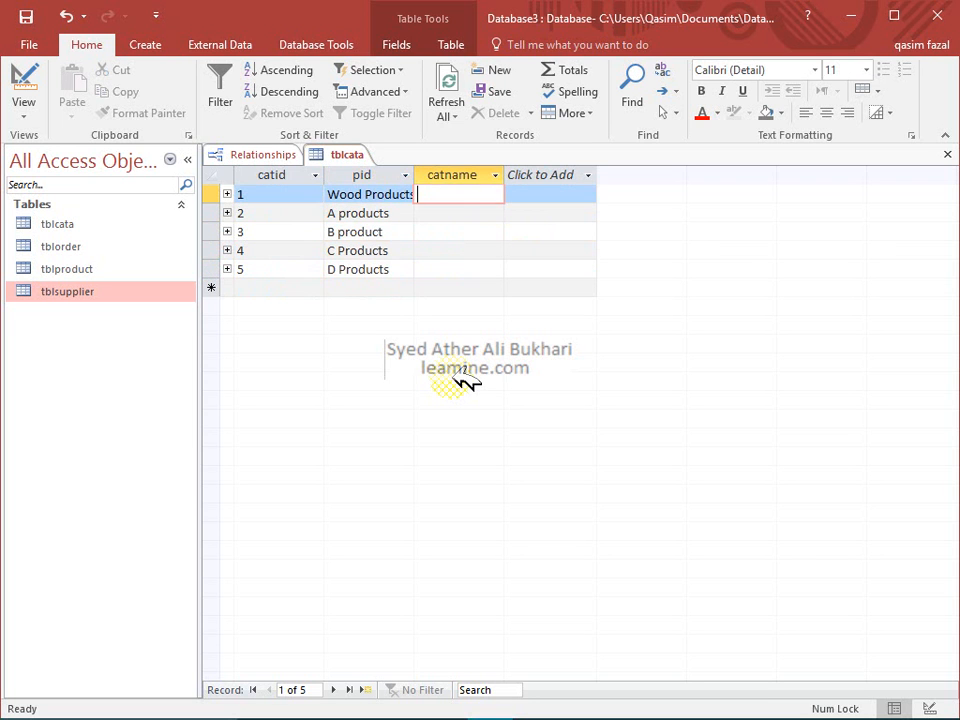
{"action": "key", "text": "Left"}
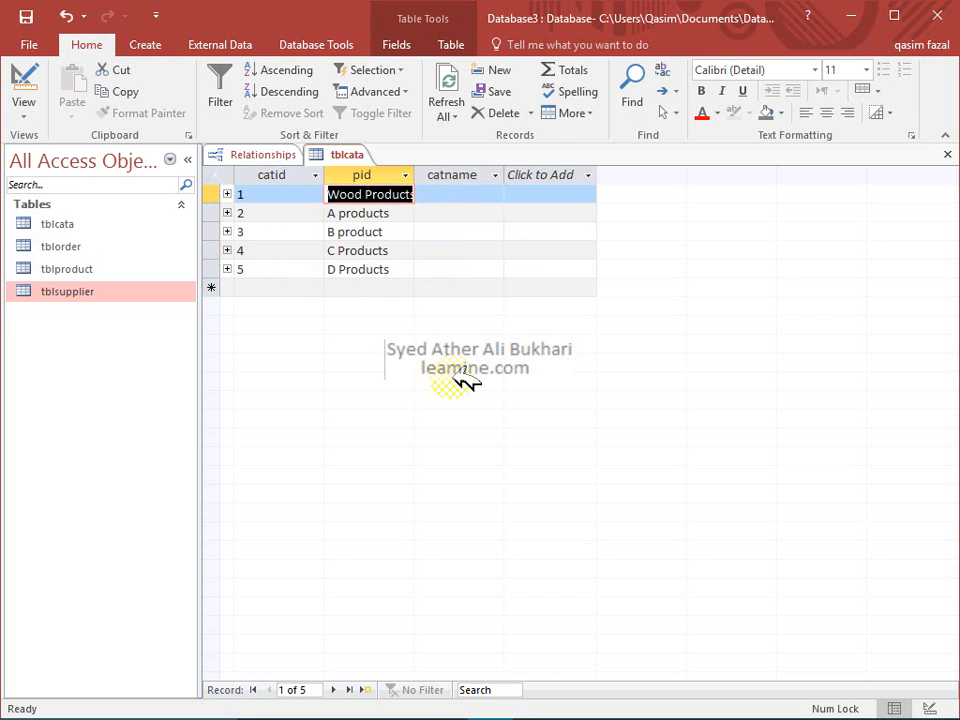
{"action": "type", "text": "EProduct"}
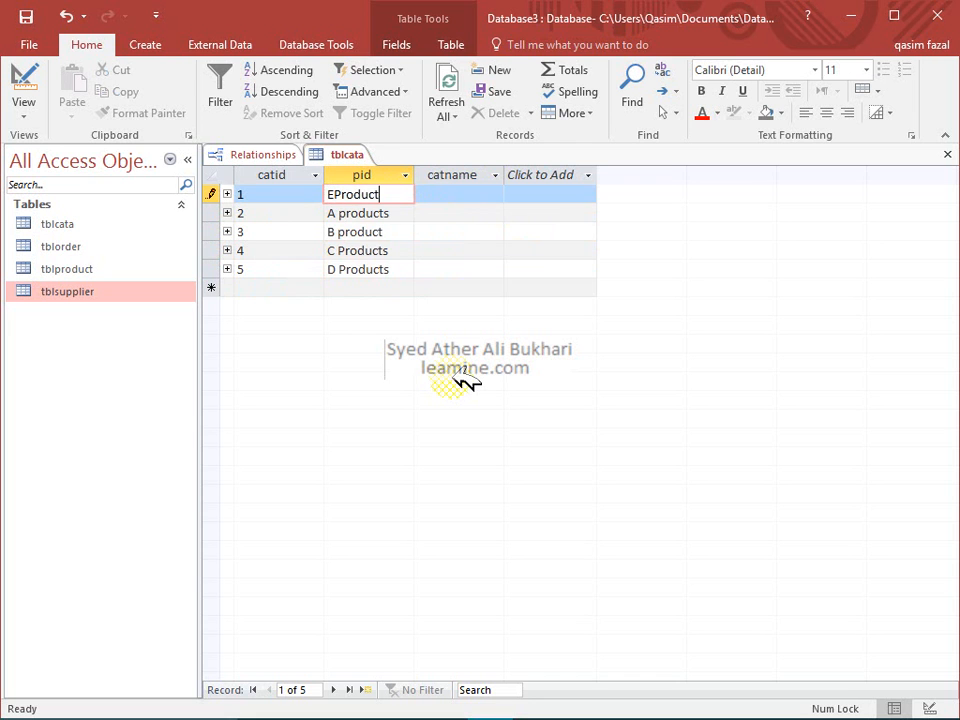
{"action": "key", "text": "Down"}
{"action": "key", "text": "Up"}
{"action": "key", "text": "F2"}
{"action": "key", "text": "Home"}
{"action": "key", "text": "Right"}
{"action": "key", "text": "End"}
{"action": "type", "text": "s"}
{"action": "key", "text": "Tab"}
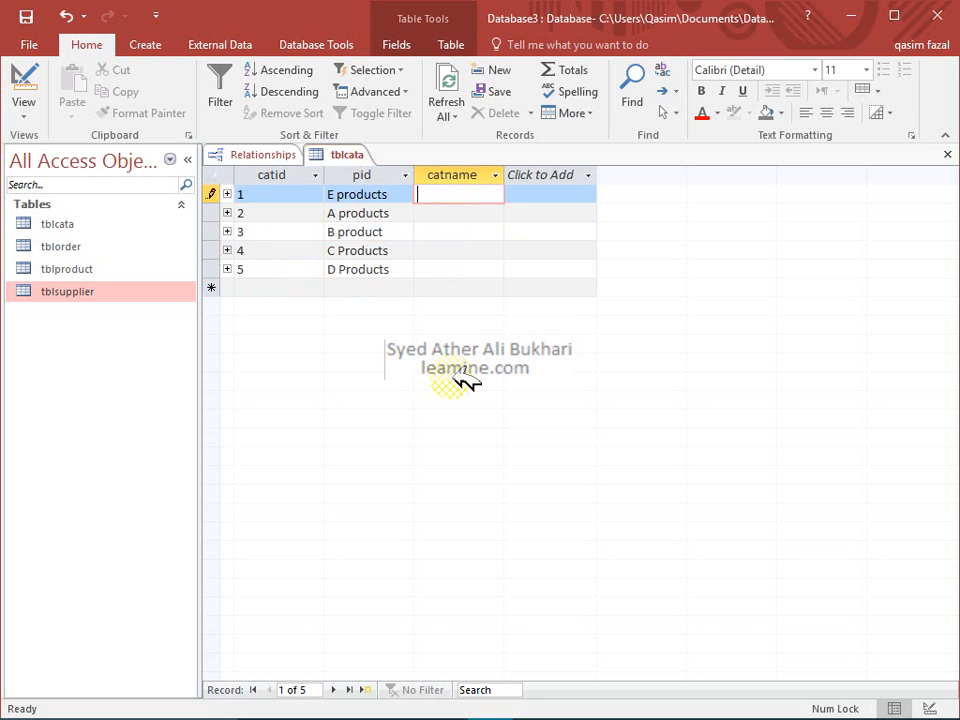
{"action": "key", "text": "Down"}
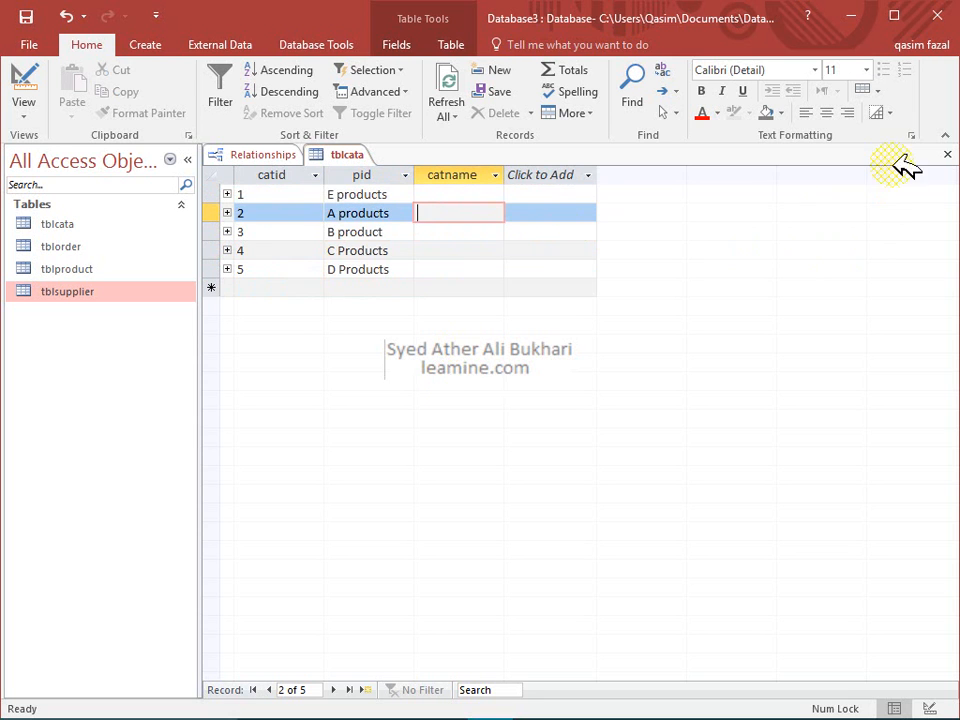
{"action": "left_click", "coordinate": [948, 155]}
{"action": "left_click", "coordinate": [514, 264]}
Open tblproduct's Table Design from the Relationships diagram, then go back to the diagram
{"action": "right_click", "coordinate": [514, 264]}
{"action": "left_click", "coordinate": [683, 296]}
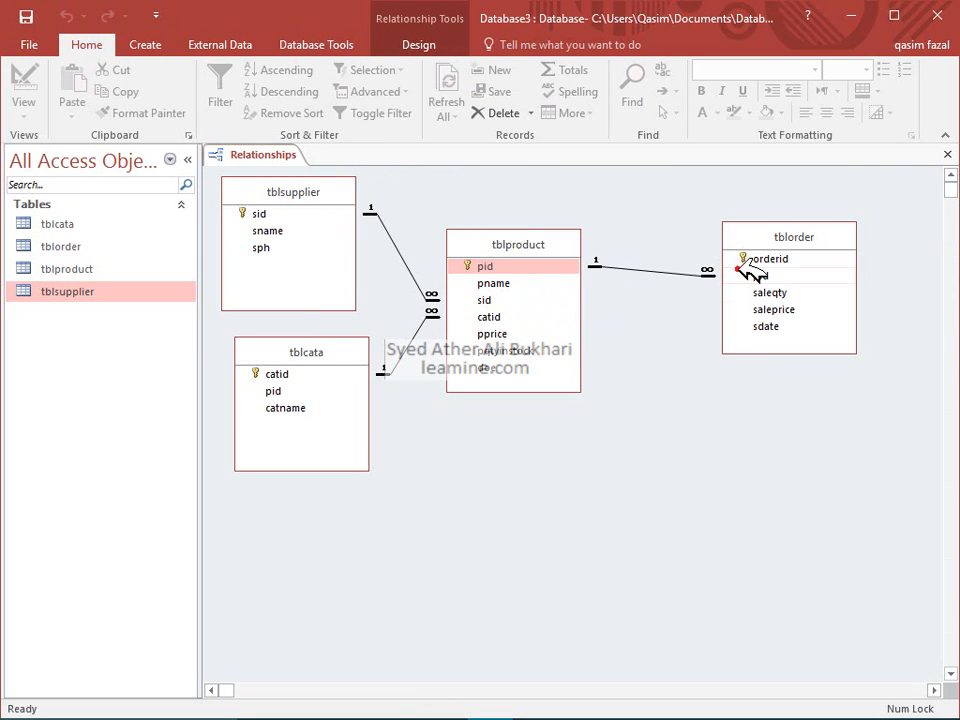
{"action": "left_click", "coordinate": [518, 284]}
{"action": "right_click", "coordinate": [520, 284]}
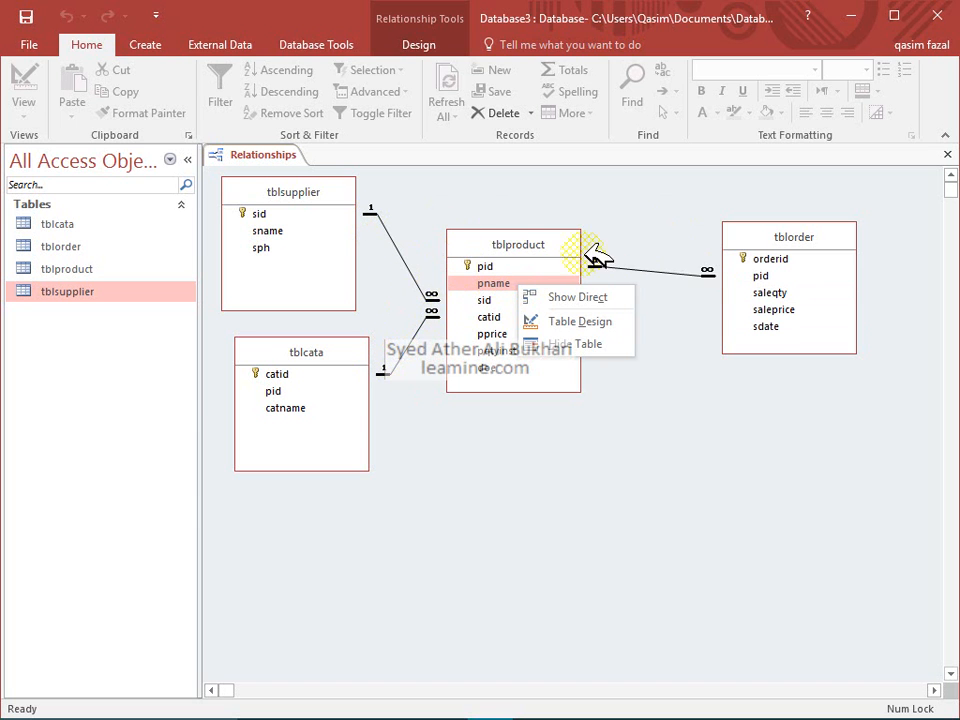
{"action": "left_click", "coordinate": [495, 267]}
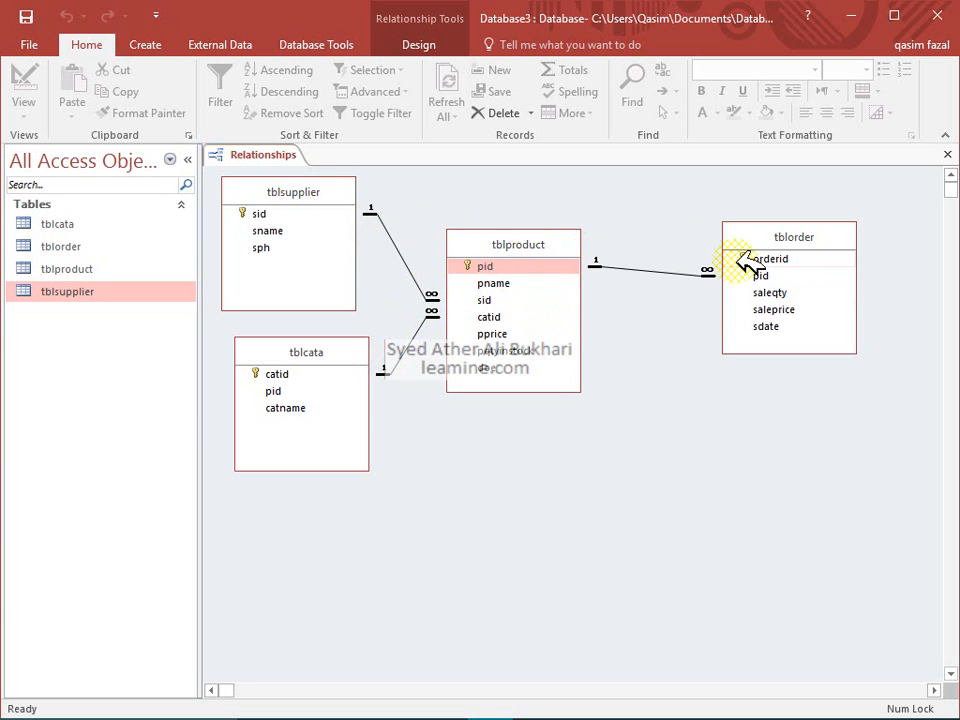
{"action": "right_click", "coordinate": [540, 283]}
{"action": "left_click", "coordinate": [553, 320]}
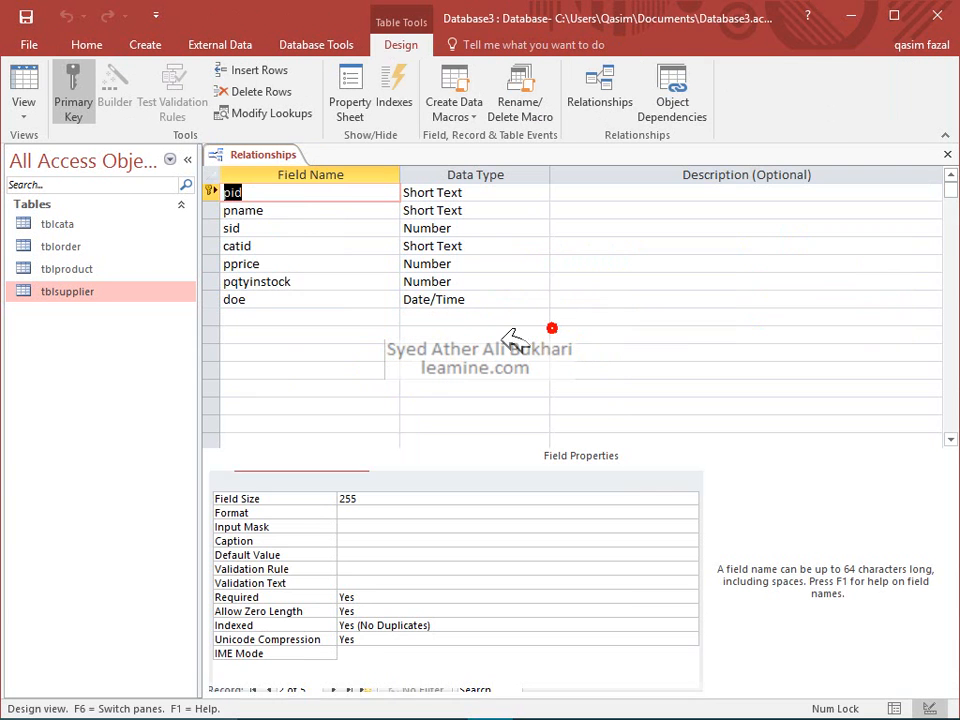
{"action": "left_click", "coordinate": [268, 155]}
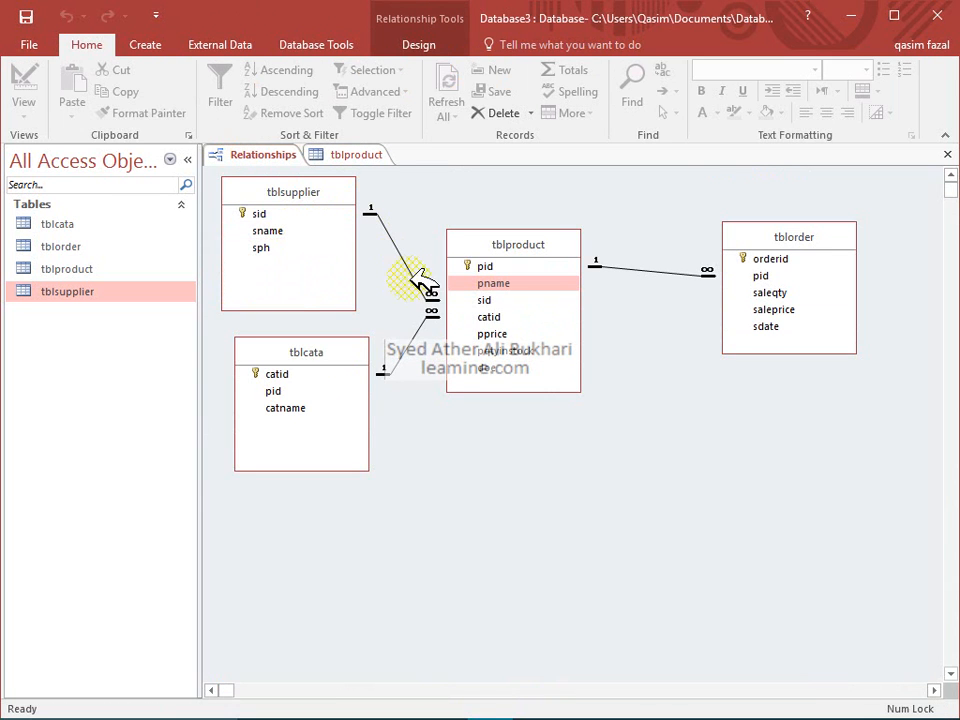
Review tblsupplier's design and its records, then close the table
{"action": "right_click", "coordinate": [265, 215]}
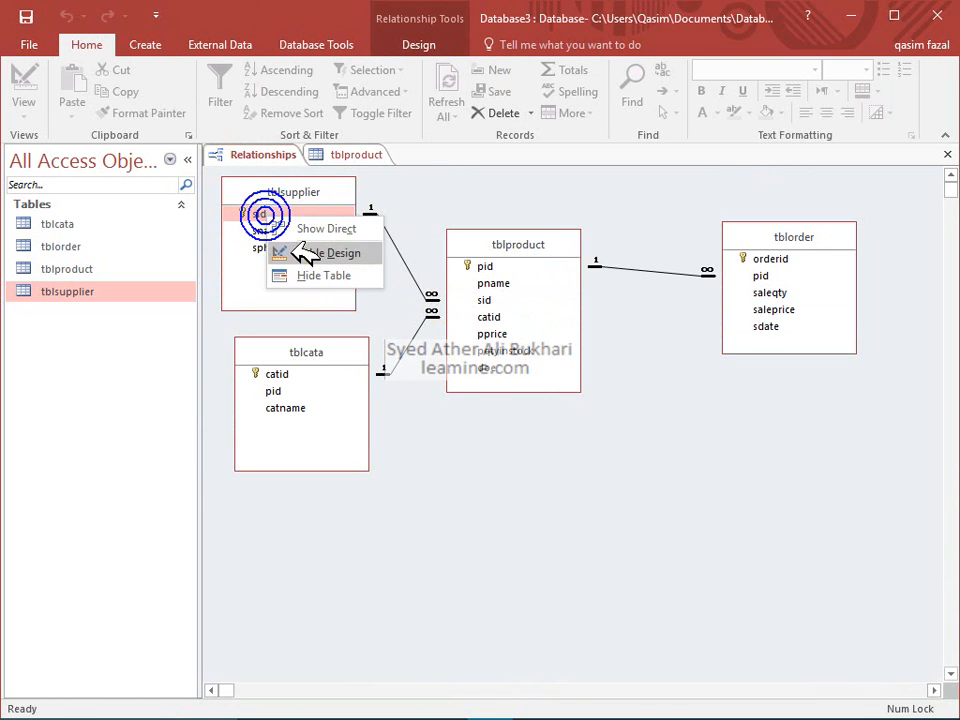
{"action": "left_click", "coordinate": [303, 253]}
{"action": "left_click", "coordinate": [28, 95]}
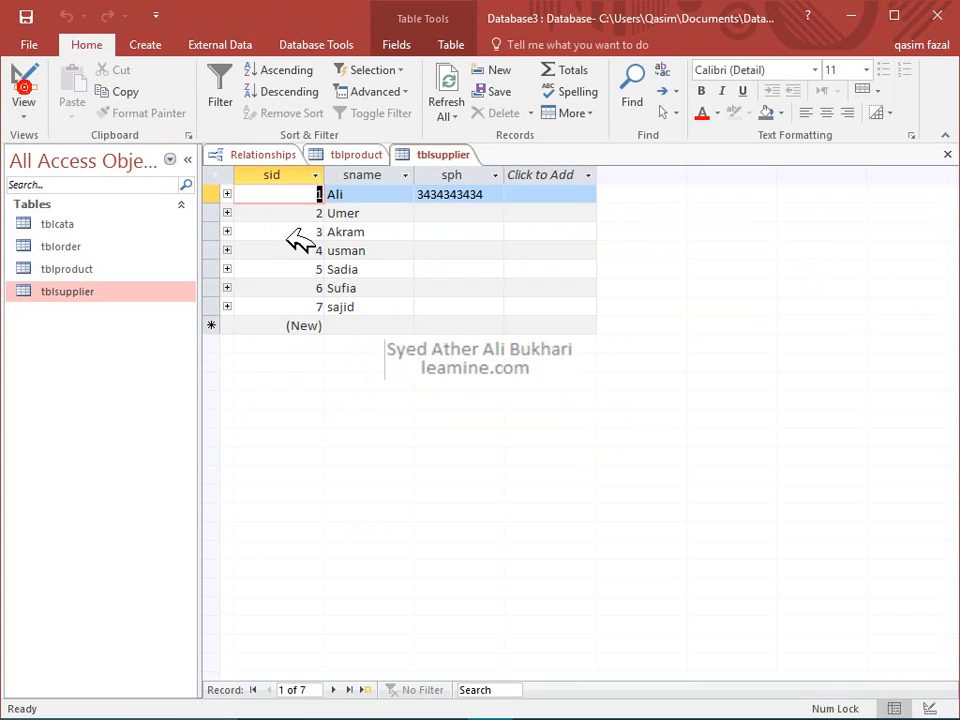
{"action": "left_click", "coordinate": [947, 153]}
Review tblcata's design and records, close it, and reopen tblproduct's design
{"action": "left_click", "coordinate": [516, 300]}
{"action": "left_click", "coordinate": [316, 375]}
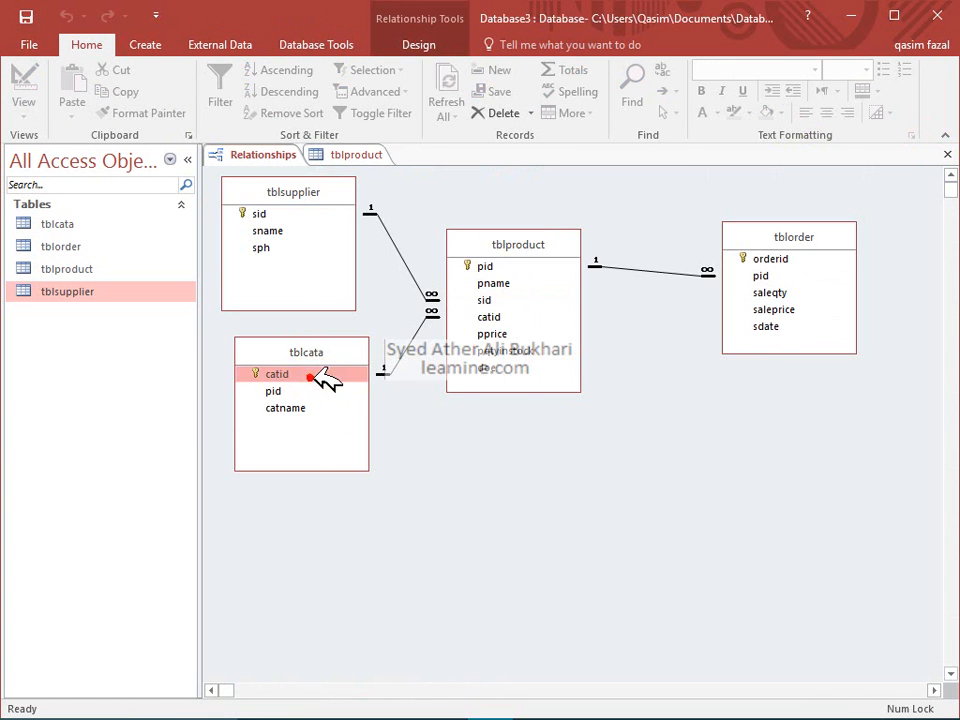
{"action": "right_click", "coordinate": [318, 376]}
{"action": "left_click", "coordinate": [348, 412]}
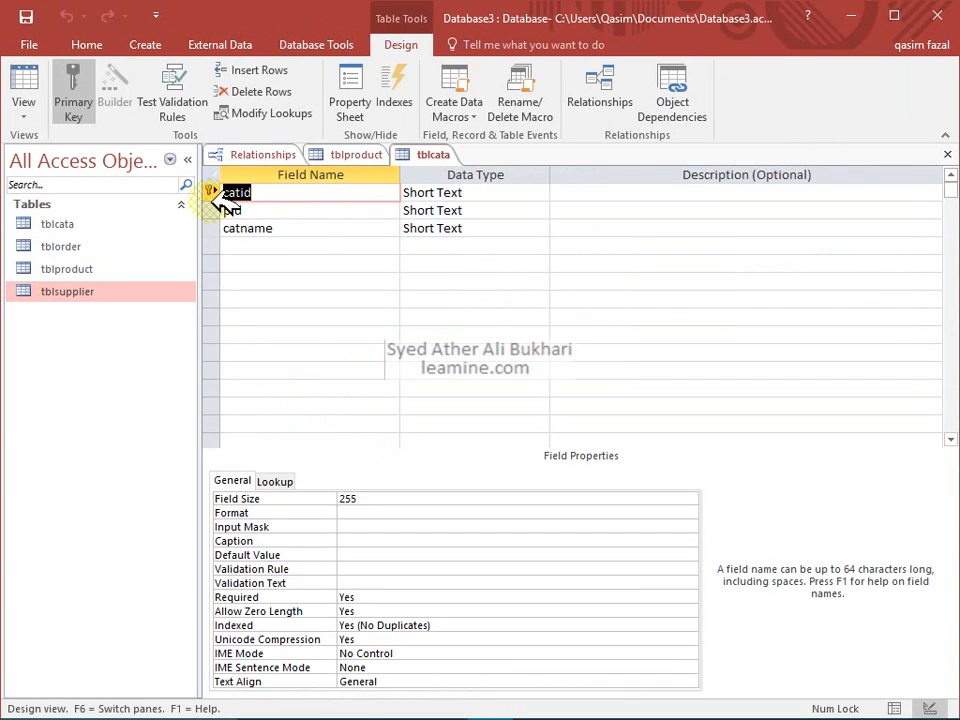
{"action": "left_click", "coordinate": [28, 97]}
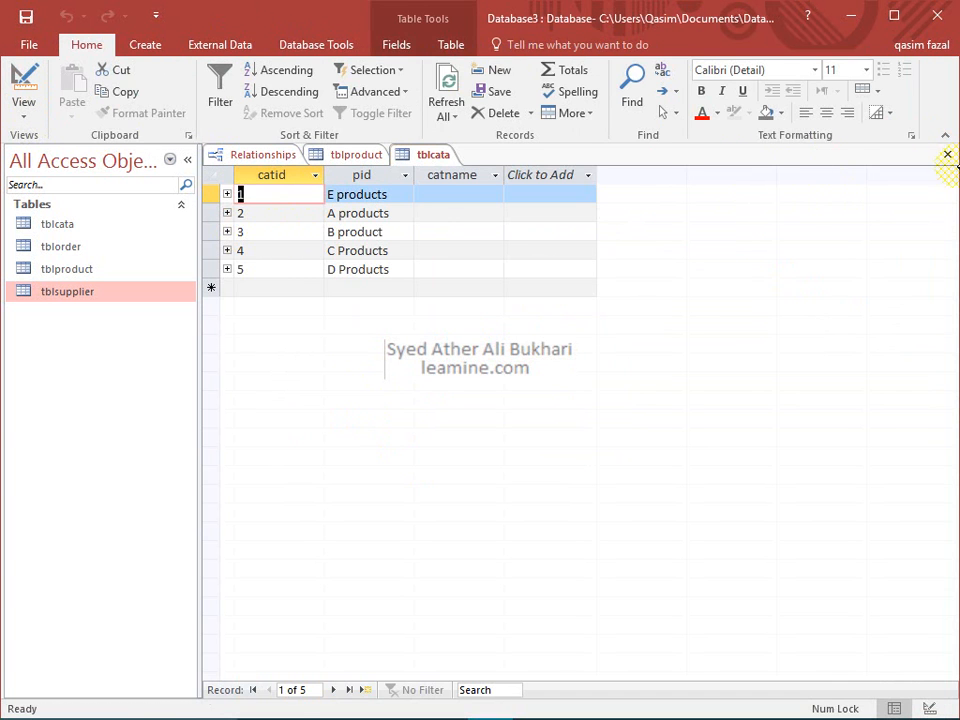
{"action": "left_click", "coordinate": [947, 154]}
{"action": "right_click", "coordinate": [522, 284]}
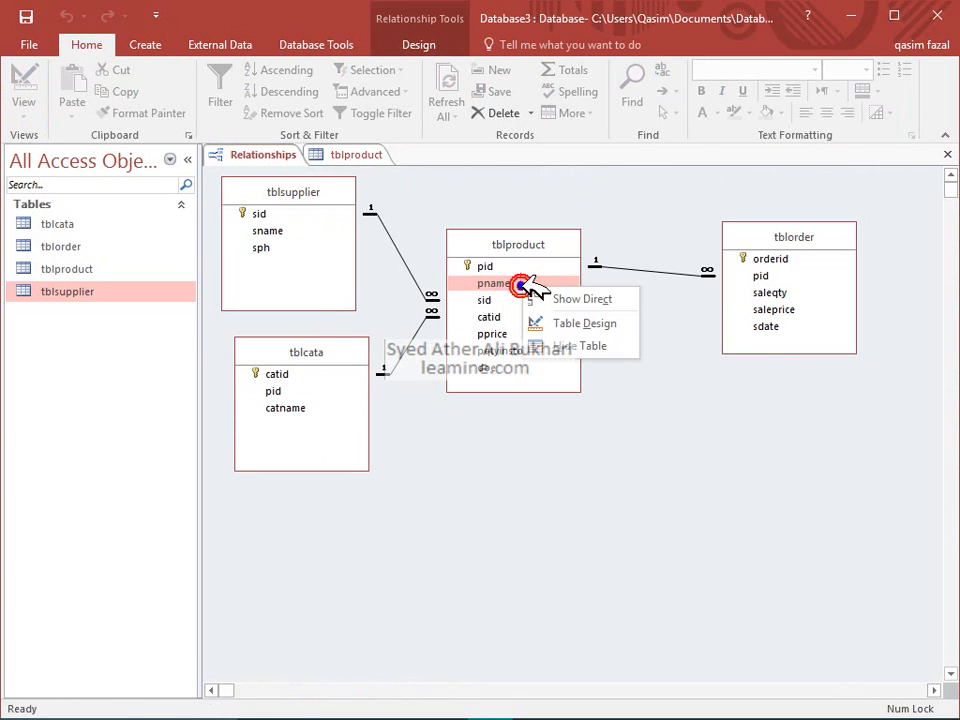
{"action": "left_click", "coordinate": [545, 322]}
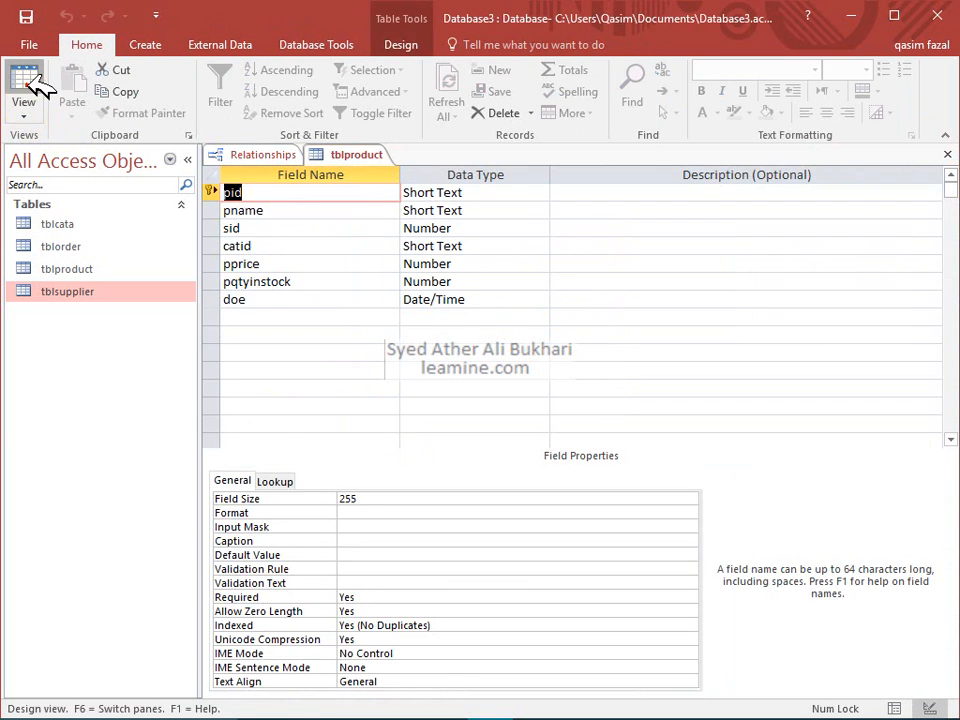
In tblproduct's datasheet, enter pid 1, pname A1 and sid 2, dismissing the related-record error
{"action": "left_click", "coordinate": [28, 82]}
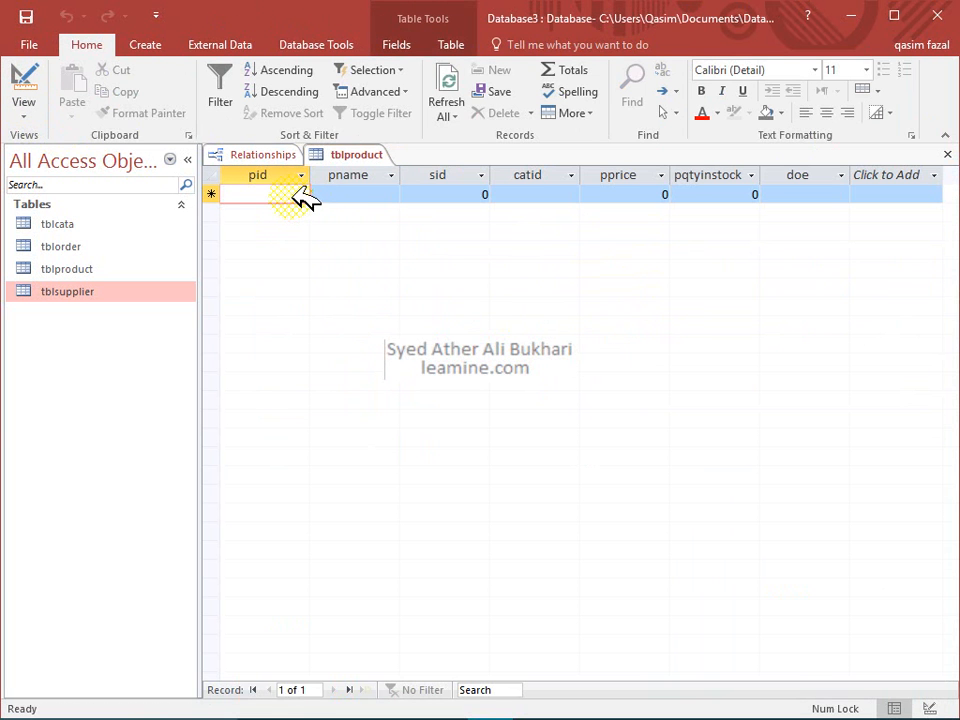
{"action": "type", "text": "1"}
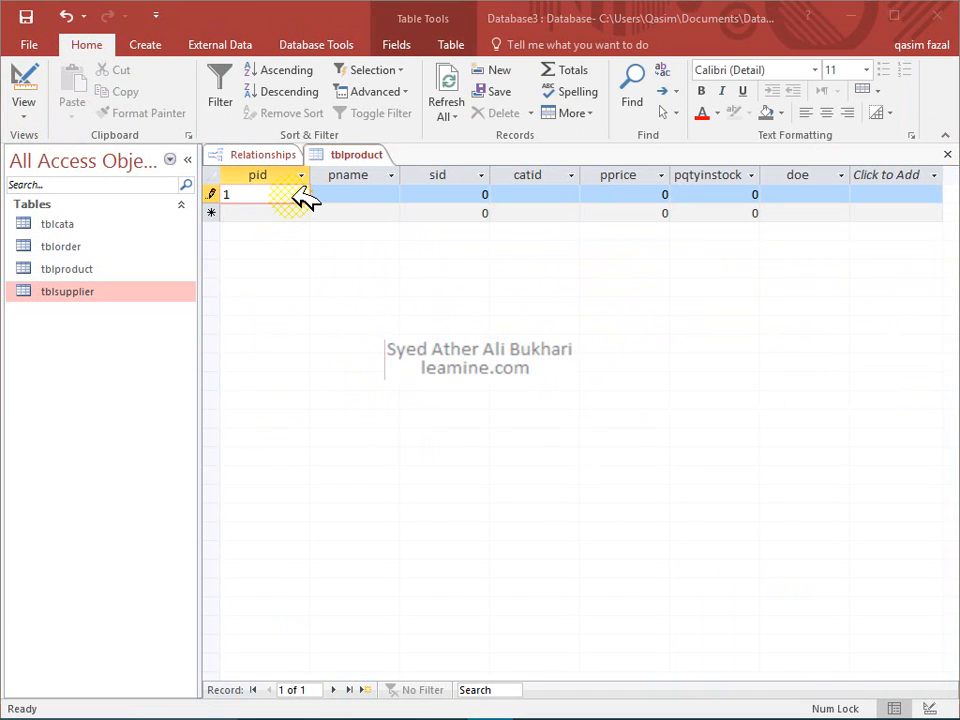
{"action": "key", "text": "Down"}
{"action": "key", "text": "Right"}
{"action": "key", "text": "Left"}
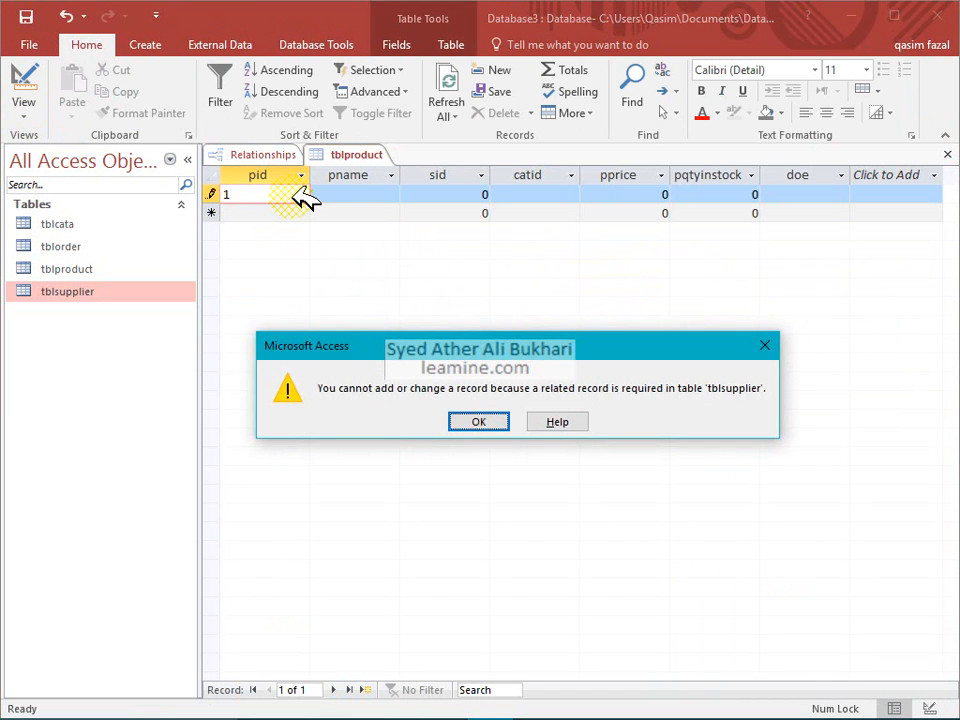
{"action": "key", "text": "Return"}
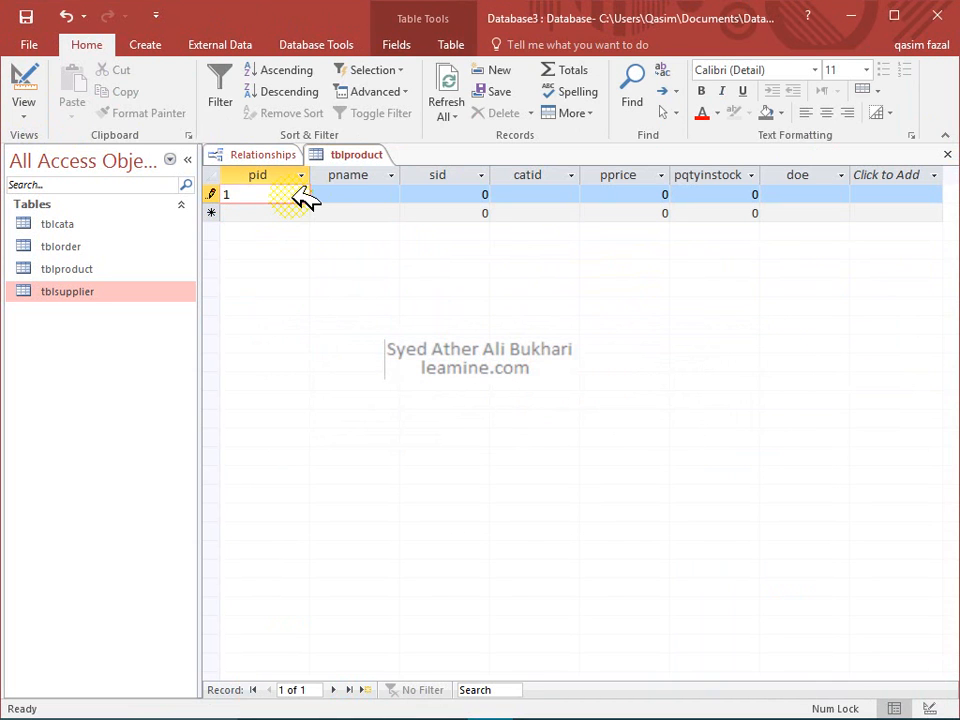
{"action": "key", "text": "Tab"}
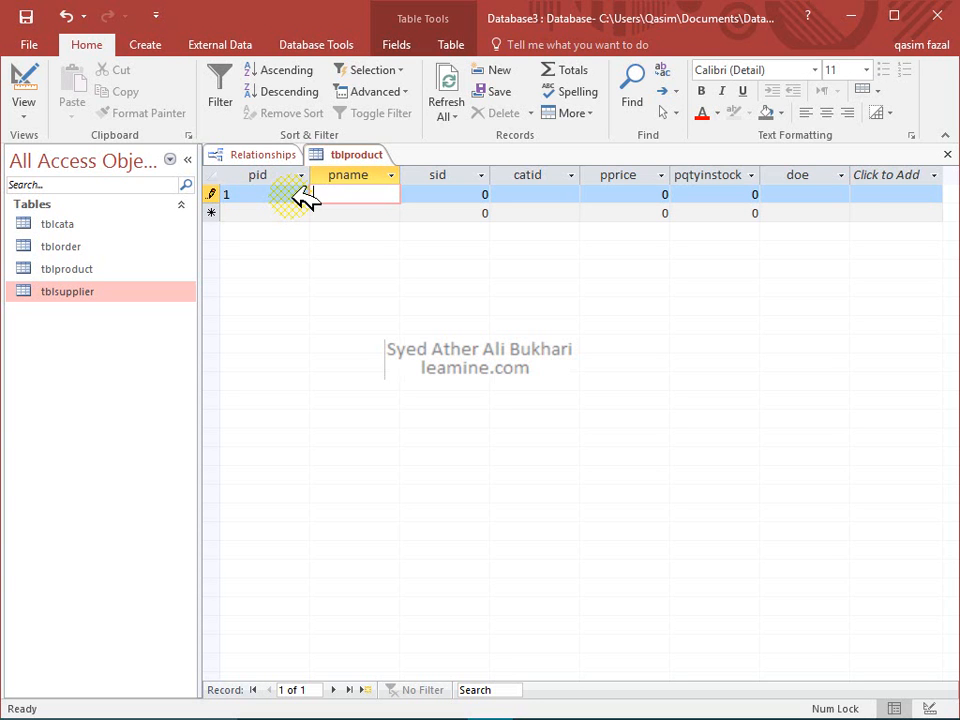
{"action": "type", "text": "A1"}
{"action": "key", "text": "Tab"}
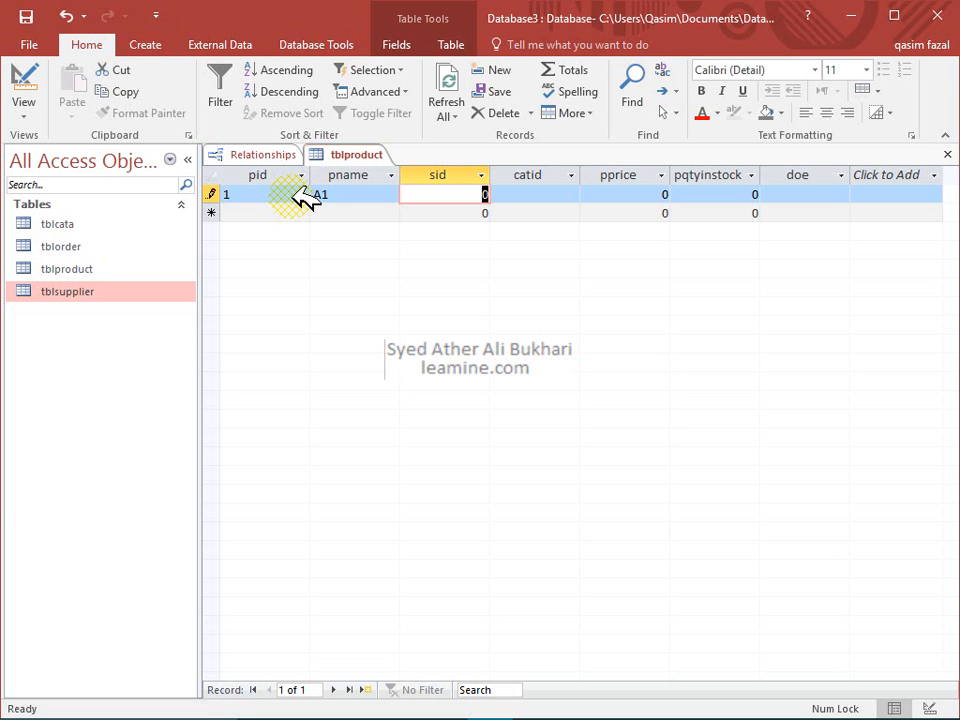
{"action": "type", "text": "2"}
{"action": "key", "text": "Tab"}
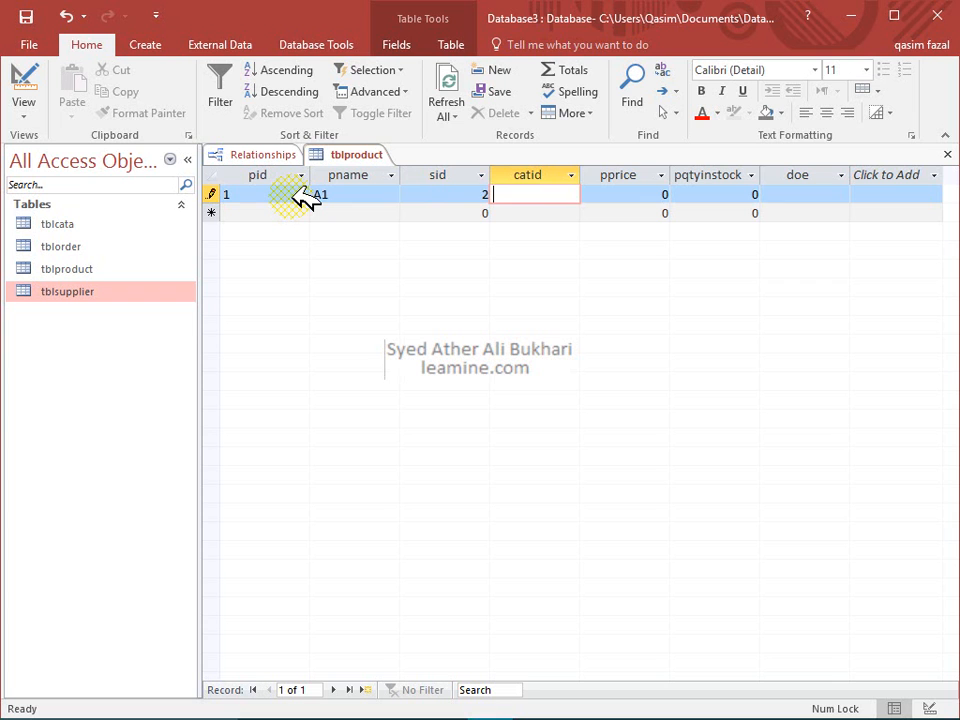
Give the first product catid 3, then add a second product: pid 2, pname A1, sid 2, catid 3
{"action": "type", "text": "3"}
{"action": "key", "text": "Down"}
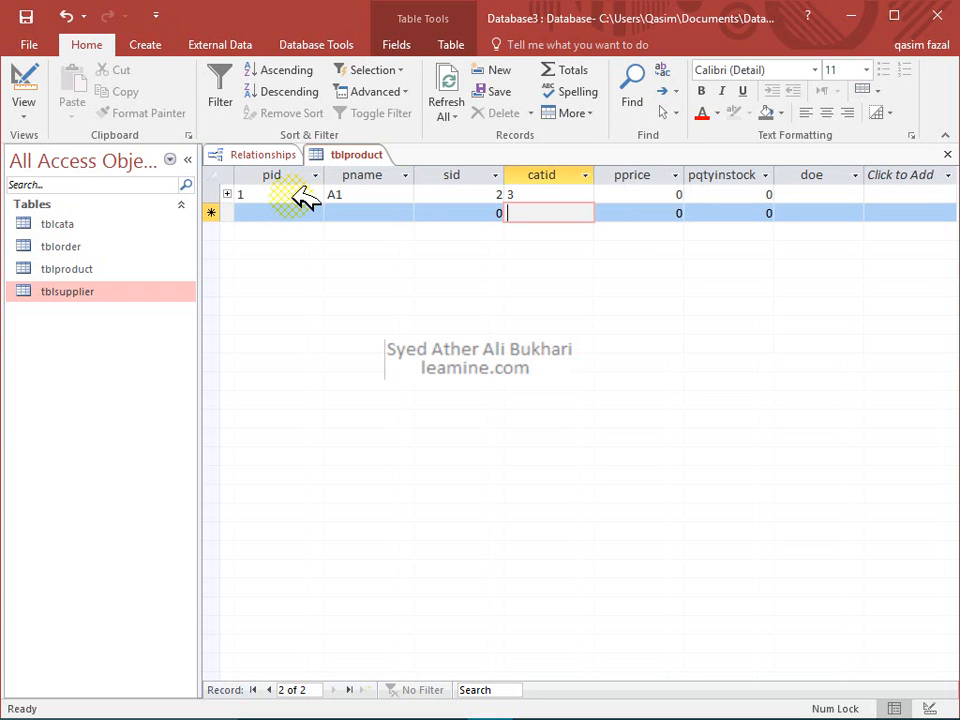
{"action": "key", "text": "shift+Tab"}
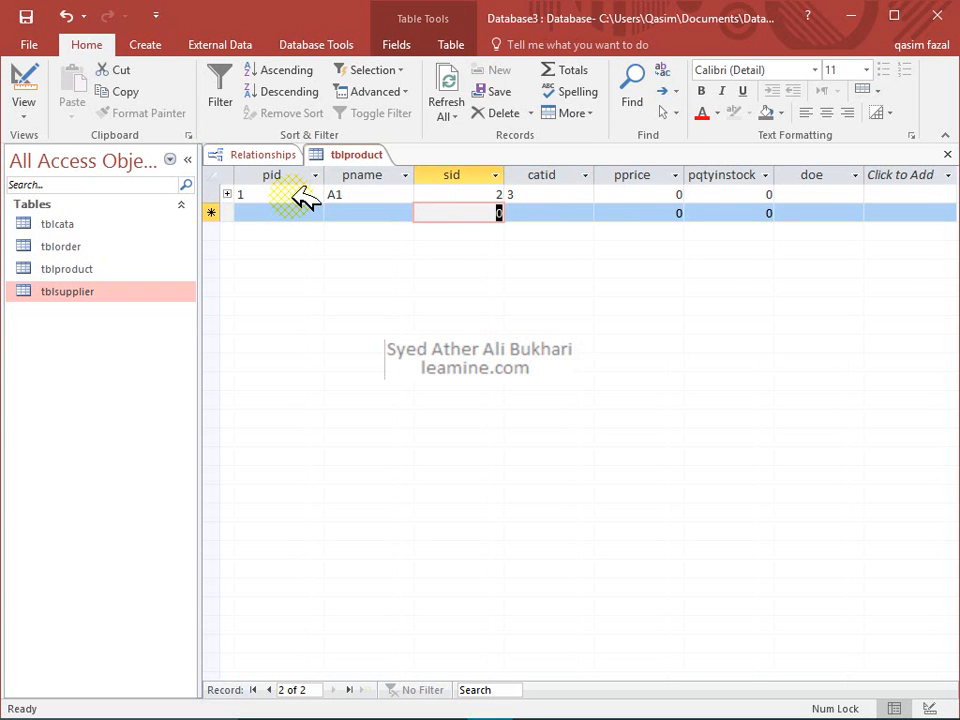
{"action": "key", "text": "shift+Tab"}
{"action": "key", "text": "shift+Tab"}
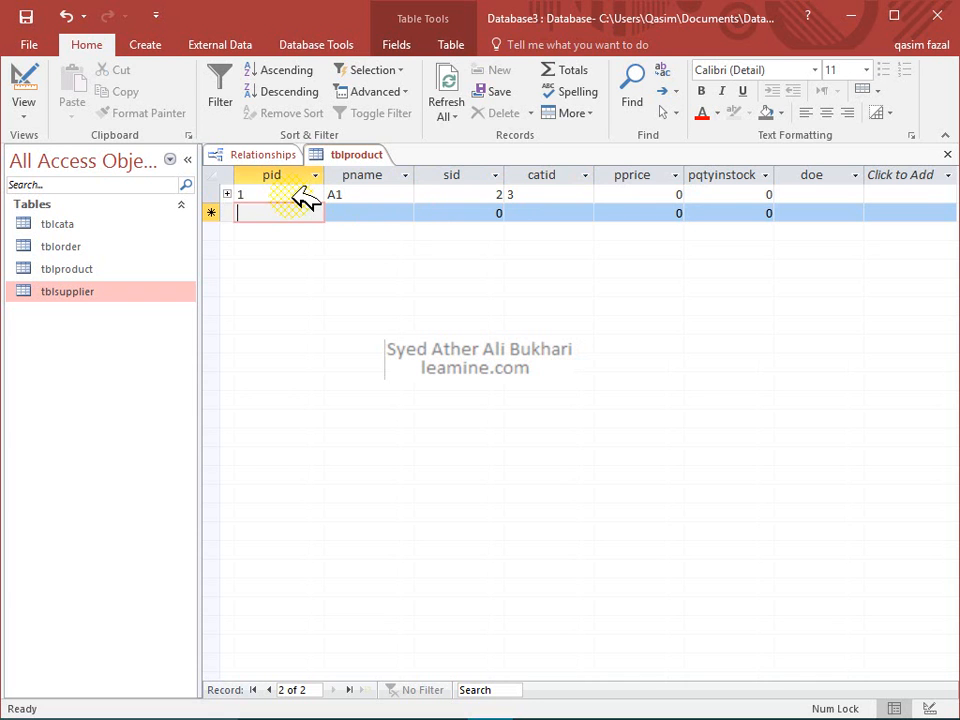
{"action": "type", "text": "2"}
{"action": "key", "text": "Tab"}
{"action": "type", "text": "A1"}
{"action": "key", "text": "Tab"}
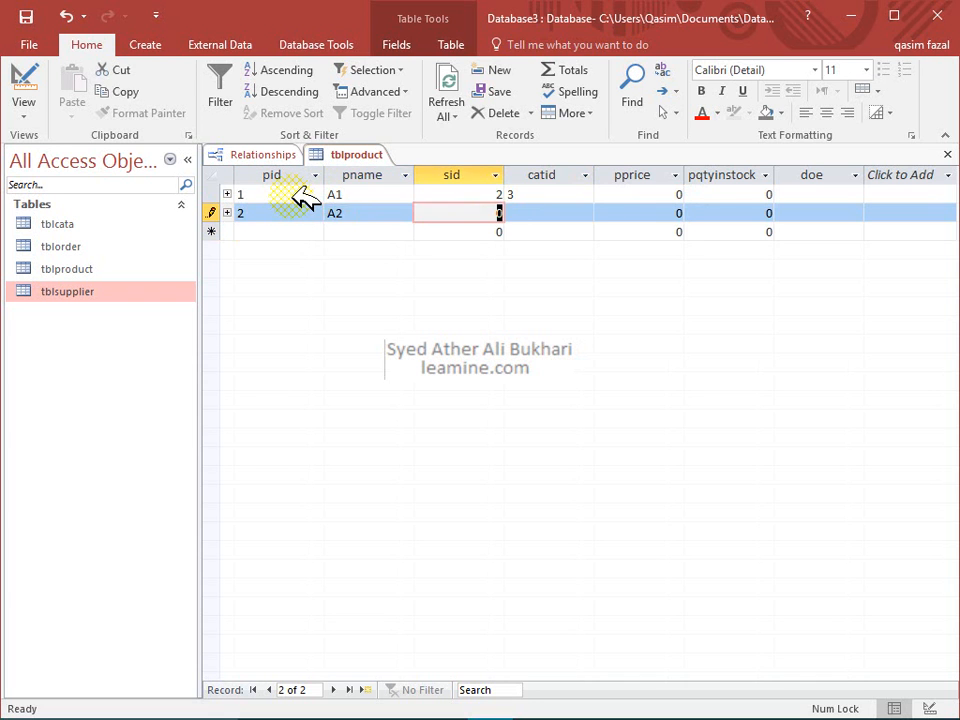
{"action": "type", "text": "2"}
{"action": "key", "text": "Tab"}
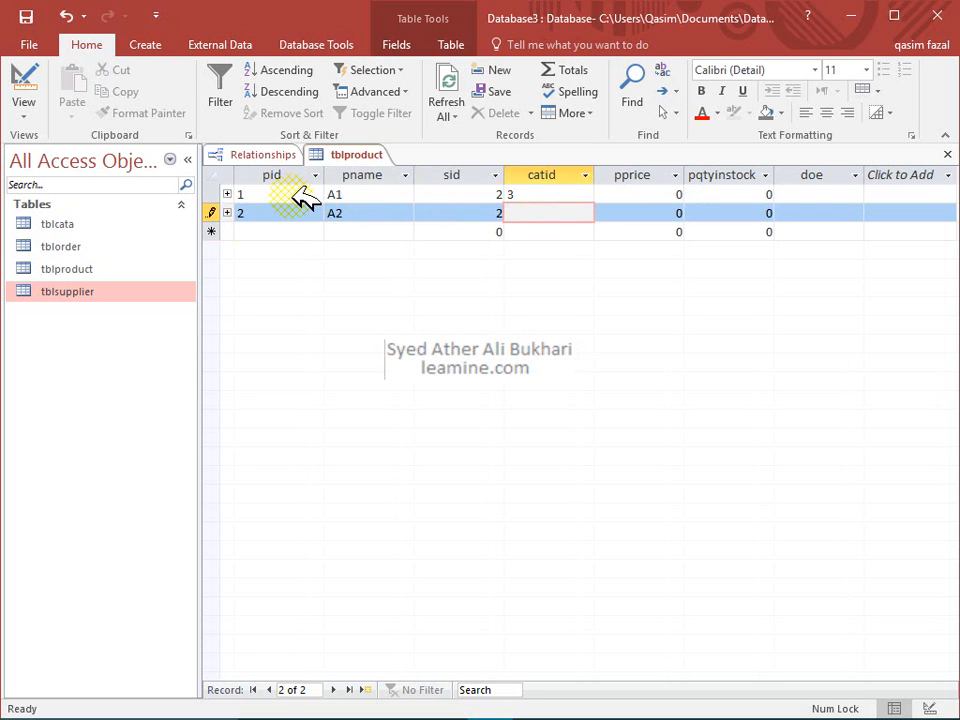
{"action": "type", "text": "3"}
{"action": "key", "text": "Down"}
Add product pid 3, pname A3, with supplier 1 and category 1
{"action": "key", "text": "Left"}
{"action": "key", "text": "Left"}
{"action": "key", "text": "Left"}
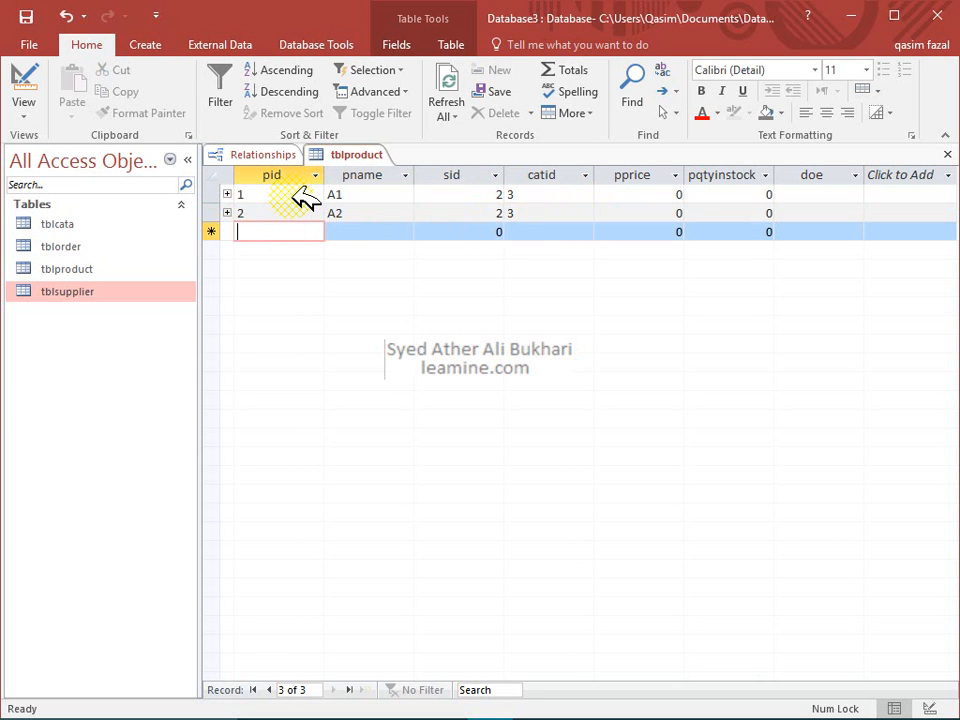
{"action": "type", "text": "3"}
{"action": "key", "text": "Tab"}
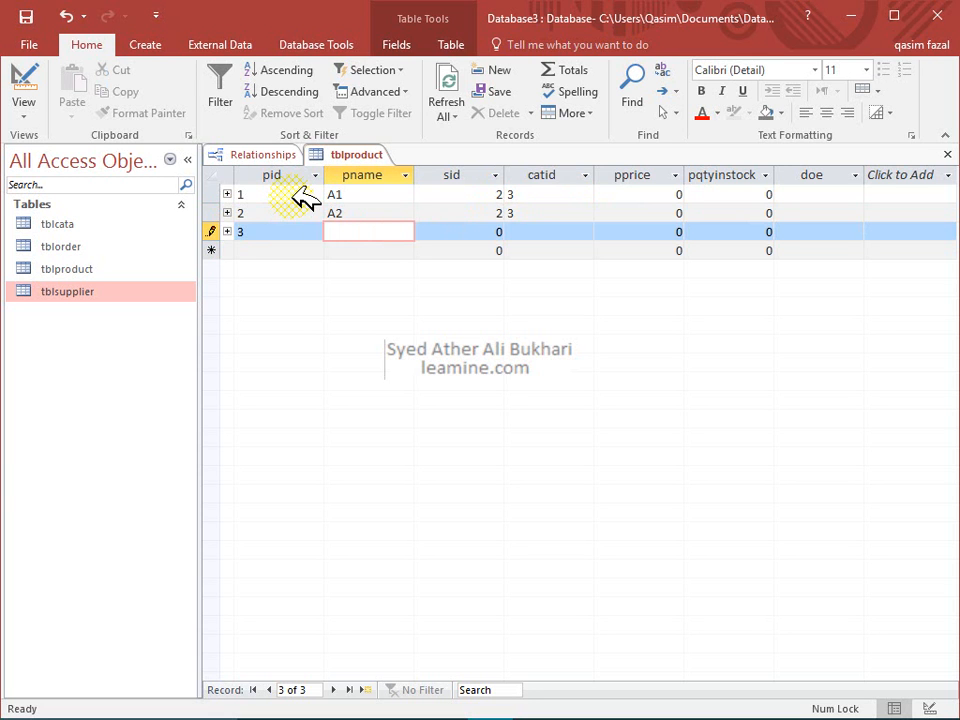
{"action": "type", "text": "A3"}
{"action": "key", "text": "Tab"}
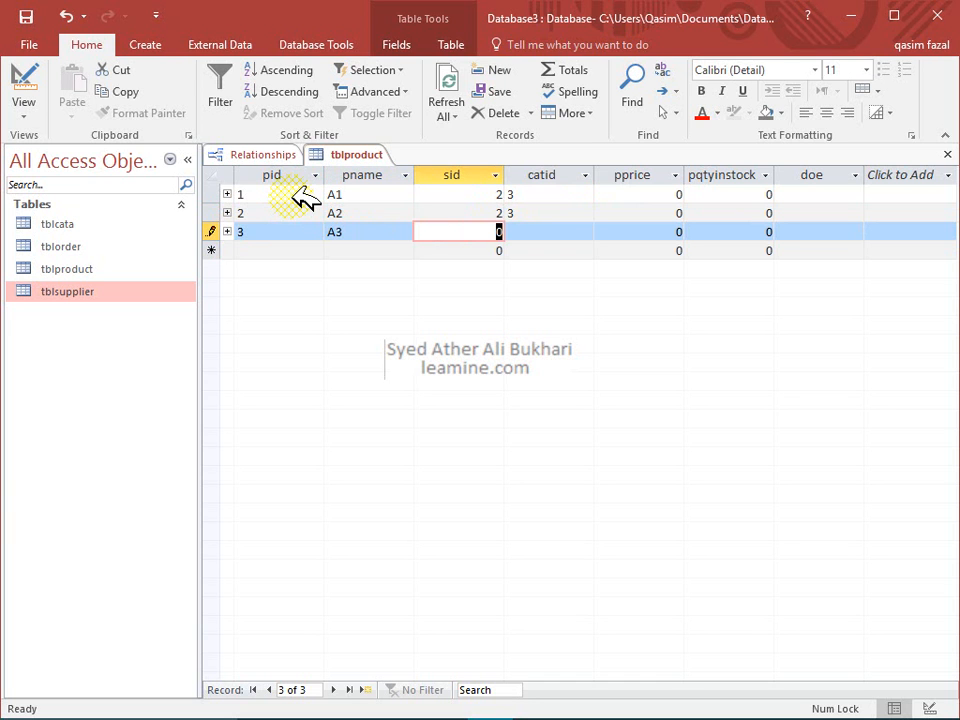
{"action": "type", "text": "1"}
{"action": "key", "text": "Tab"}
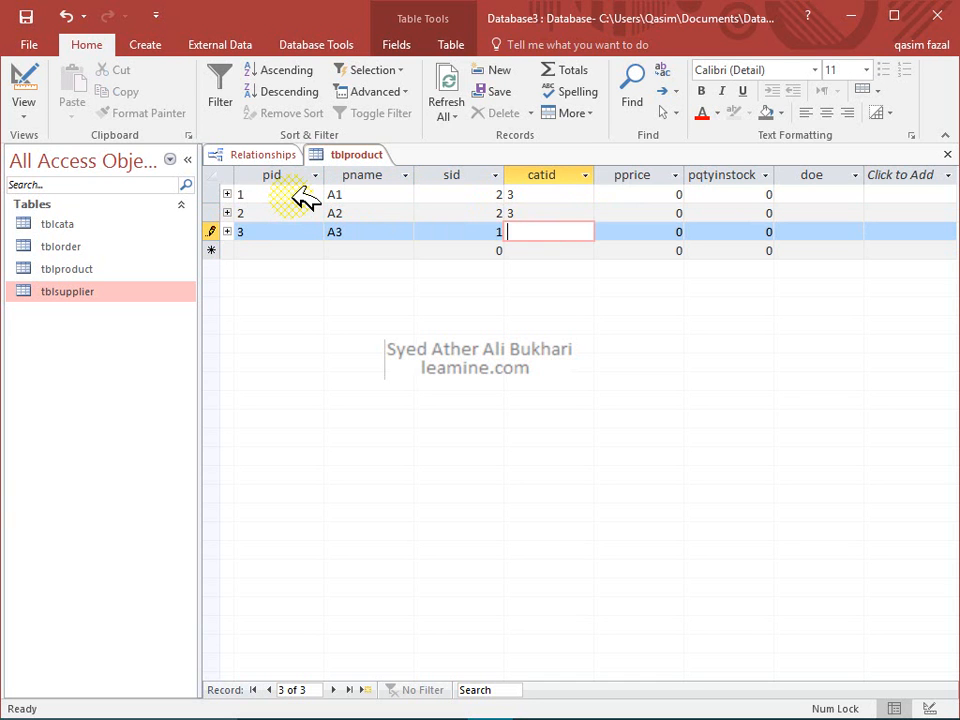
{"action": "type", "text": "1"}
{"action": "key", "text": "Tab"}
{"action": "key", "text": "Tab"}
{"action": "key", "text": "Tab"}
{"action": "key", "text": "Tab"}
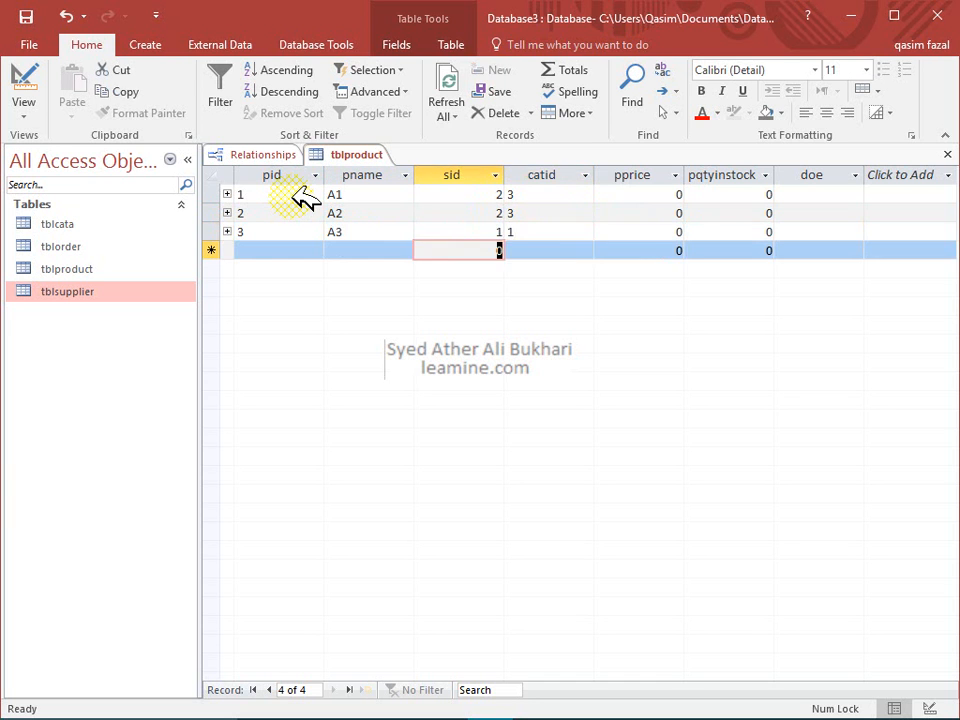
Add product pid 4, pname A4, with supplier 2 and category 3
{"action": "type", "text": "4"}
{"action": "key", "text": "Tab"}
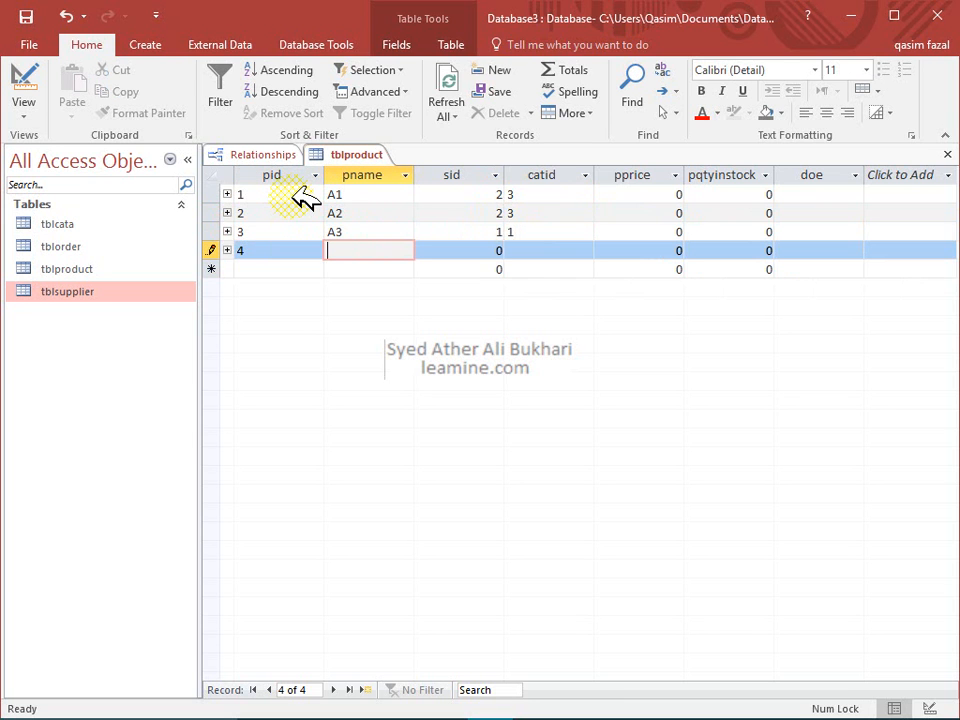
{"action": "type", "text": "A4"}
{"action": "key", "text": "Tab"}
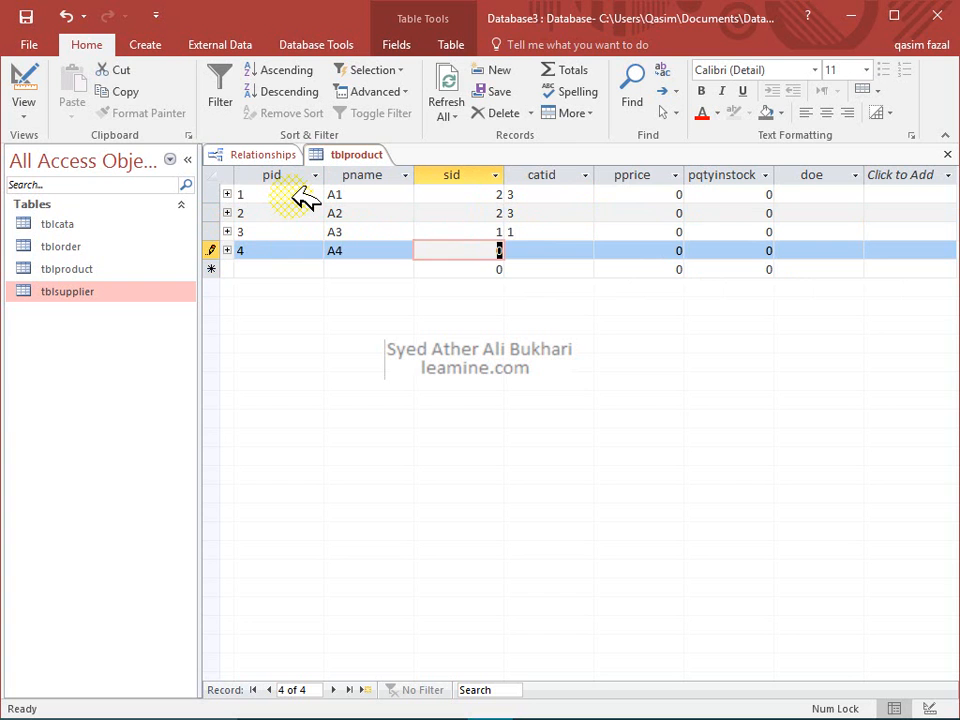
{"action": "type", "text": "2"}
{"action": "key", "text": "Tab"}
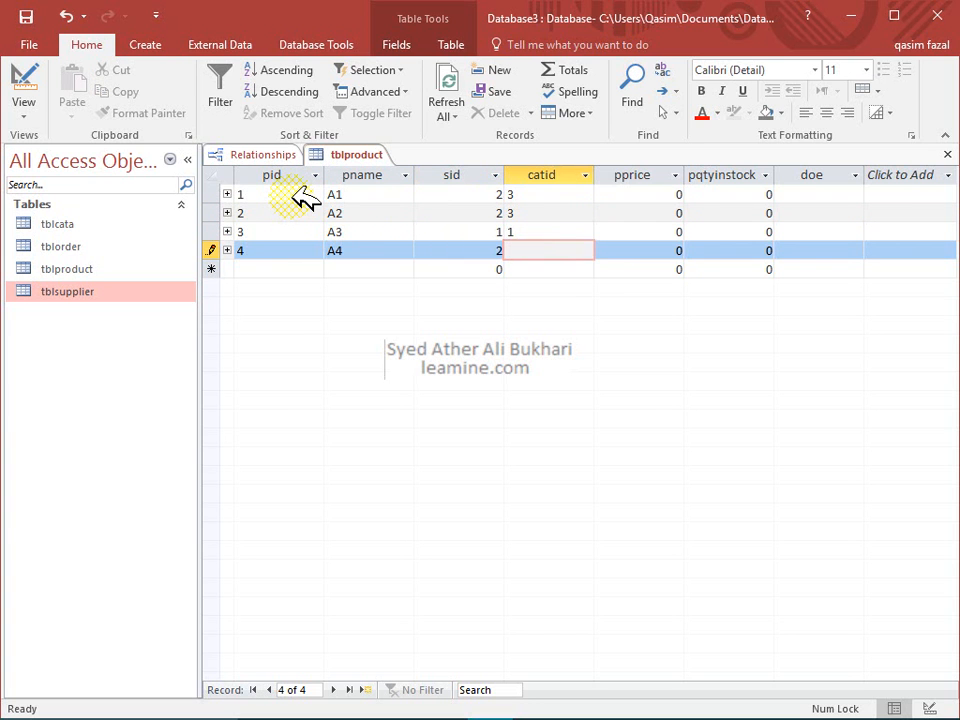
{"action": "type", "text": "3"}
{"action": "key", "text": "Tab"}
Enter prices 10, 20, 30 and 40 for the four products
{"action": "key", "text": "Up"}
{"action": "key", "text": "Up"}
{"action": "key", "text": "Up"}
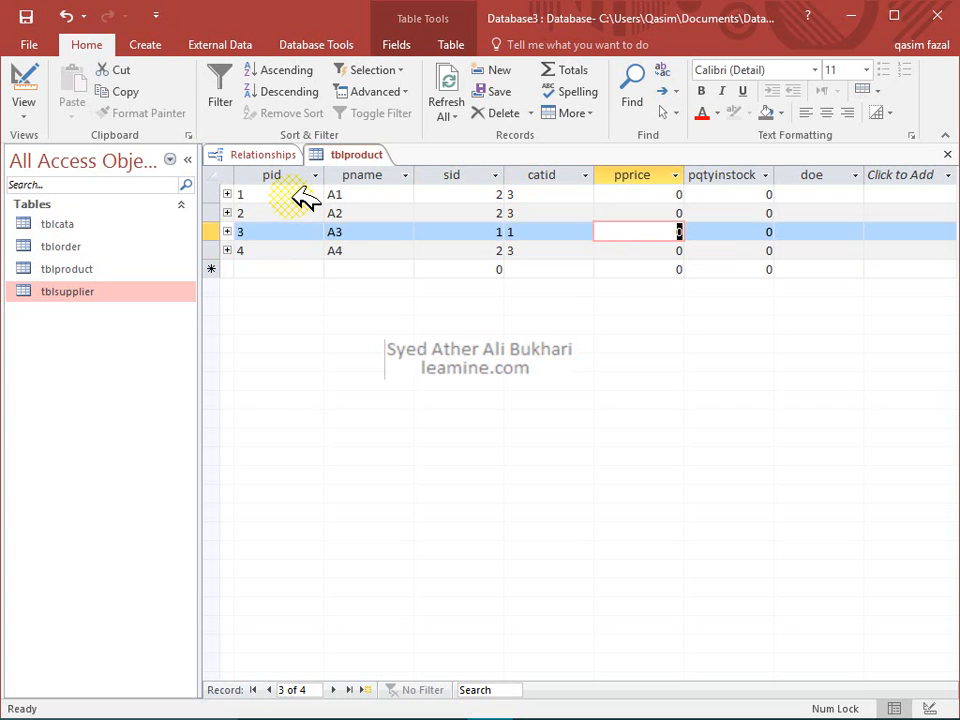
{"action": "type", "text": "10"}
{"action": "key", "text": "Down"}
{"action": "type", "text": "20"}
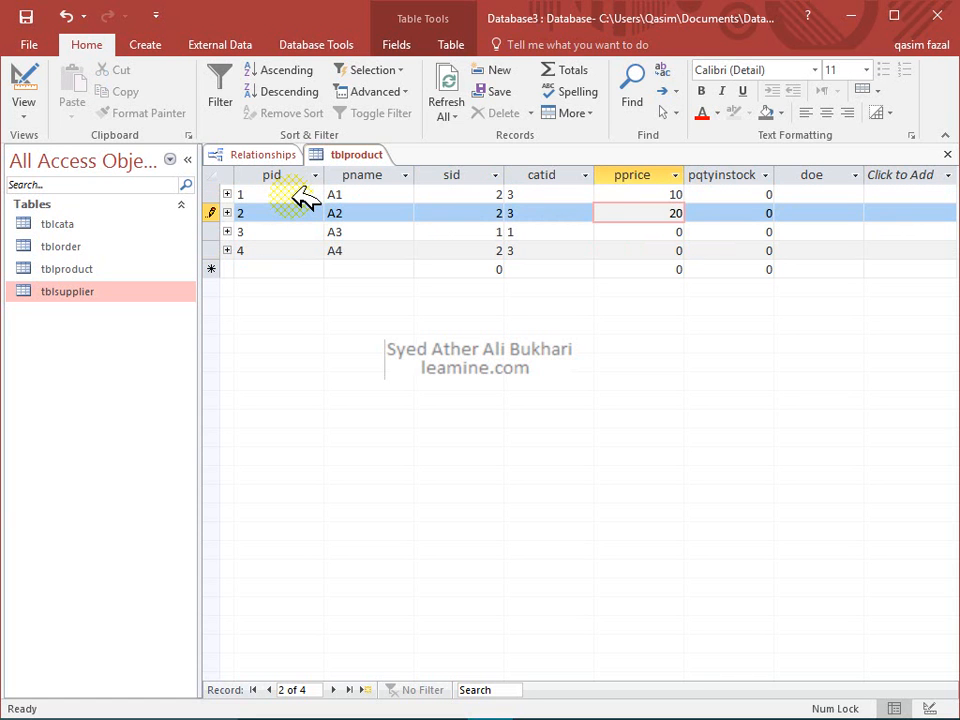
{"action": "key", "text": "Down"}
{"action": "type", "text": "30"}
{"action": "key", "text": "Down"}
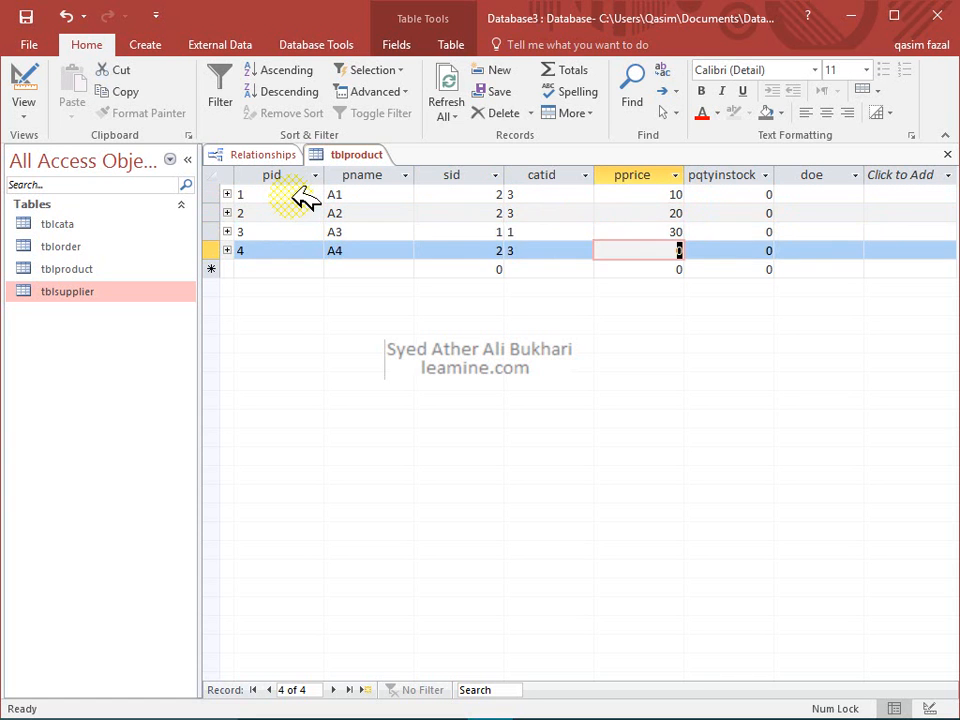
{"action": "type", "text": "40"}
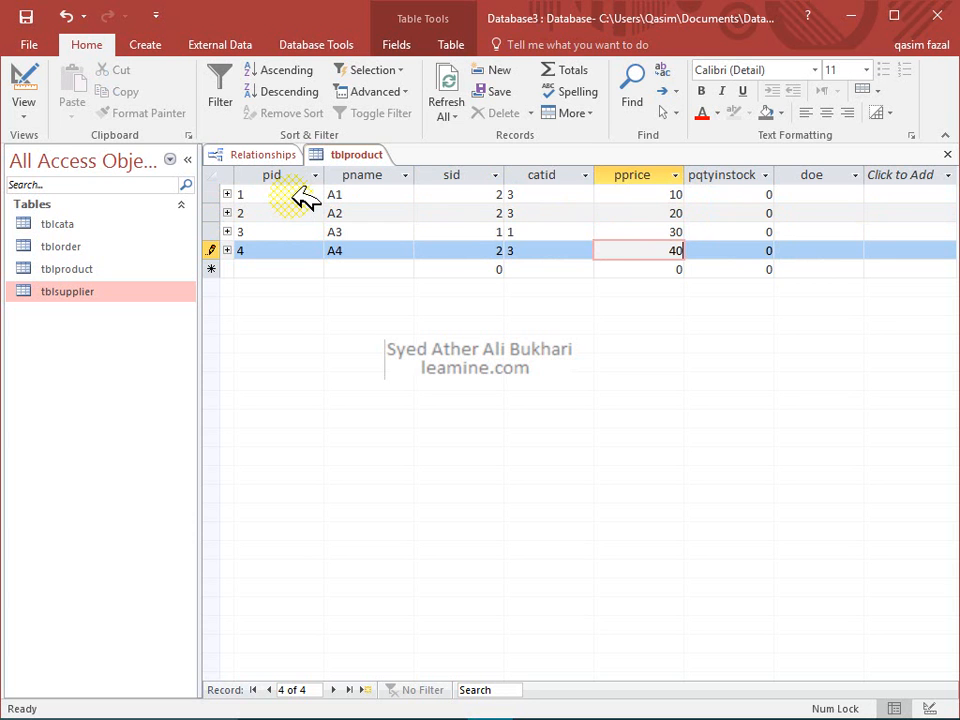
{"action": "key", "text": "Down"}
Enter stock quantities 100, 100, 1000 and 1000 for products A1–A4
{"action": "key", "text": "Right"}
{"action": "key", "text": "Up"}
{"action": "key", "text": "Up"}
{"action": "key", "text": "Up"}
{"action": "key", "text": "Up"}
{"action": "type", "text": "100"}
{"action": "key", "text": "Down"}
{"action": "type", "text": "100"}
{"action": "key", "text": "Down"}
{"action": "type", "text": "1000"}
{"action": "key", "text": "Down"}
{"action": "type", "text": "1000"}
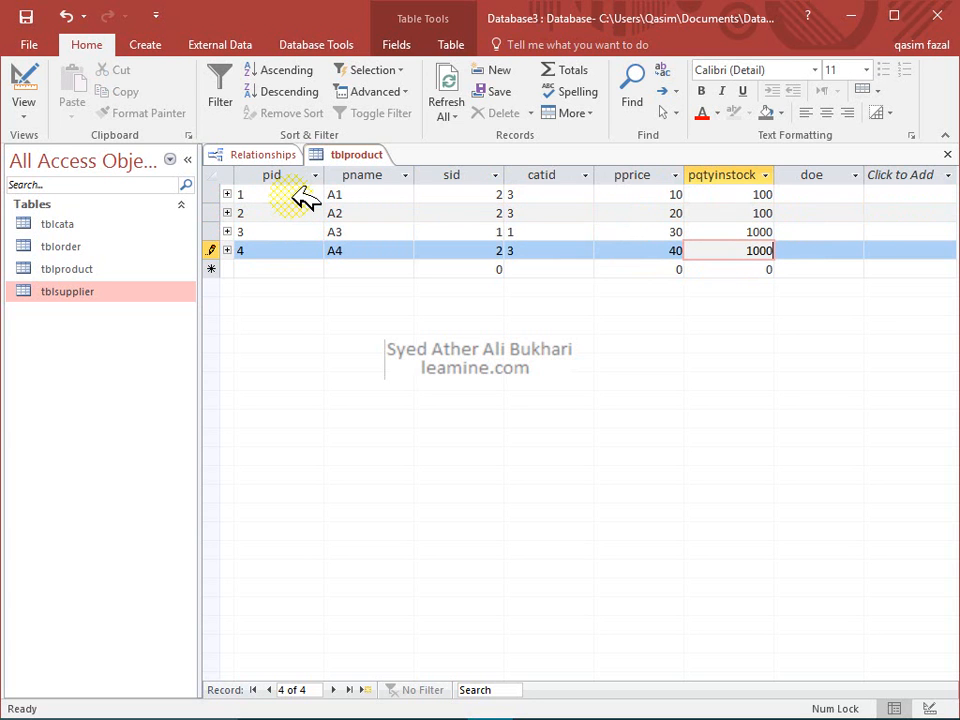
{"action": "key", "text": "Tab"}
Move through the product rows to check the entered values
{"action": "key", "text": "Up"}
{"action": "key", "text": "Up"}
{"action": "key", "text": "Up"}
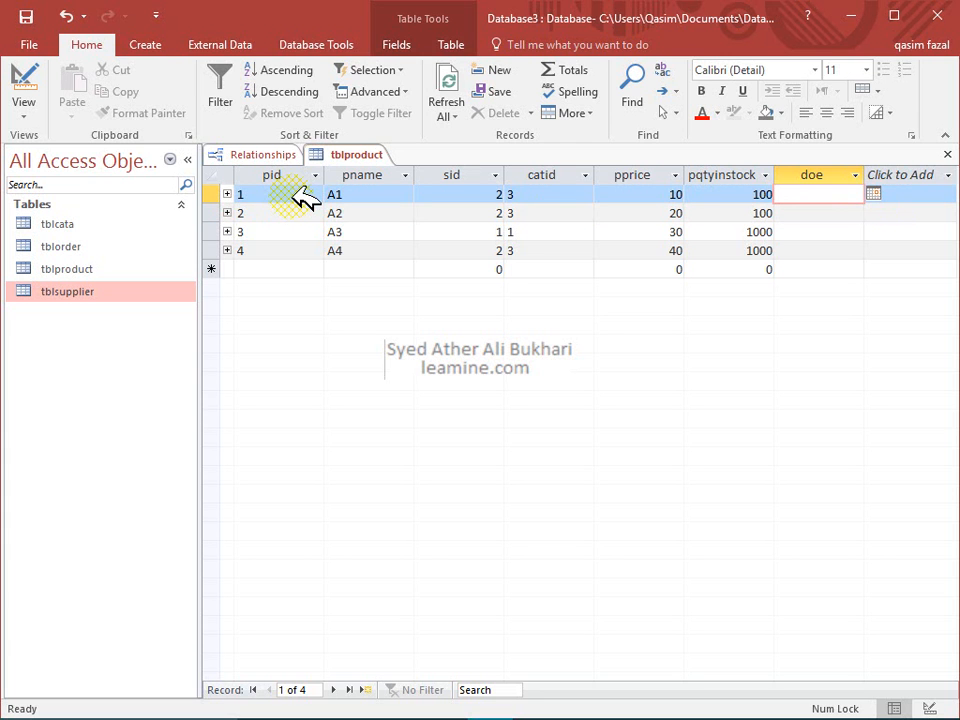
{"action": "key", "text": "Tab"}
{"action": "key", "text": "shift+Tab"}
{"action": "key", "text": "shift+Tab"}
{"action": "key", "text": "Tab"}
{"action": "key", "text": "Down"}
{"action": "key", "text": "Down"}
{"action": "key", "text": "Down"}
{"action": "key", "text": "Up"}
{"action": "key", "text": "Up"}
{"action": "key", "text": "Up"}
{"action": "key", "text": "Left"}
{"action": "key", "text": "Tab"}
{"action": "key", "text": "Down"}
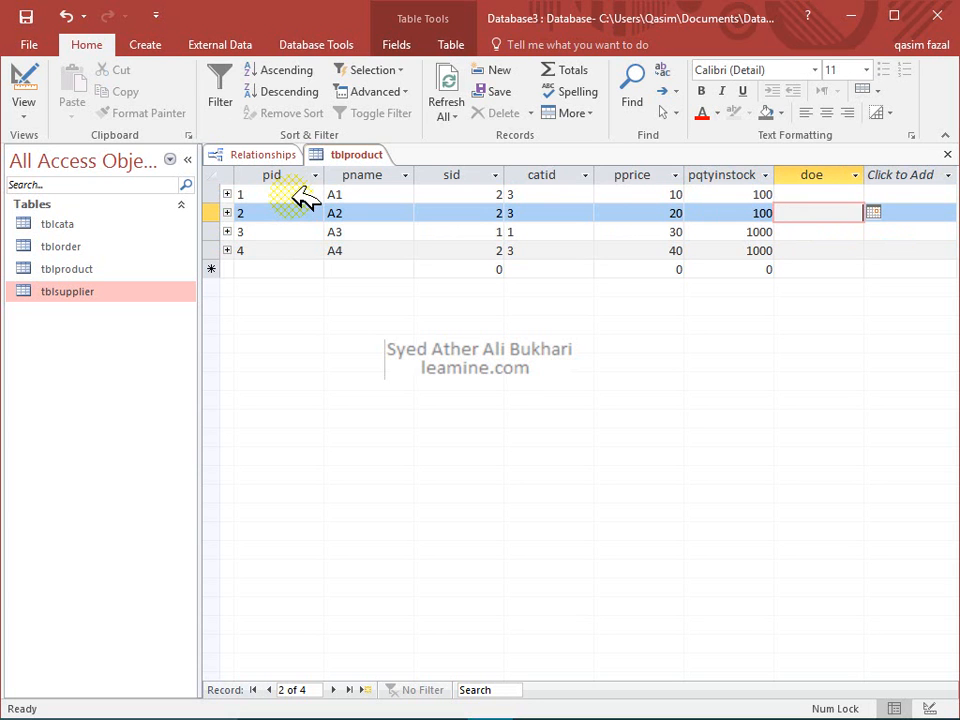
{"action": "key", "text": "shift+Tab"}
{"action": "key", "text": "shift+Tab"}
{"action": "key", "text": "shift+Tab"}
{"action": "key", "text": "shift+Tab"}
{"action": "key", "text": "shift+Tab"}
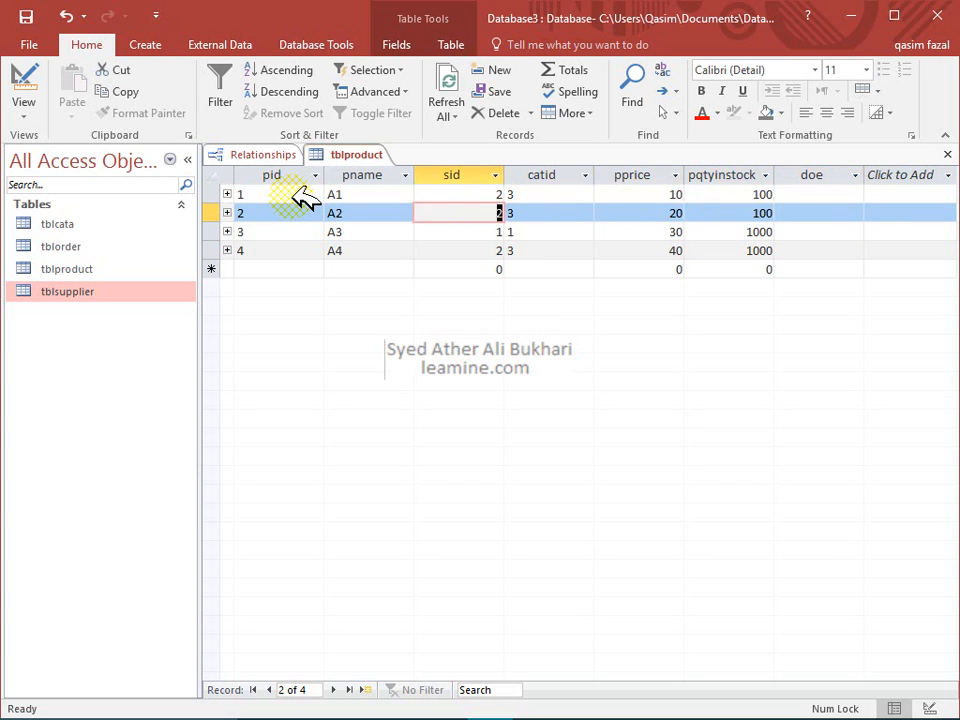
{"action": "key", "text": "shift+Tab"}
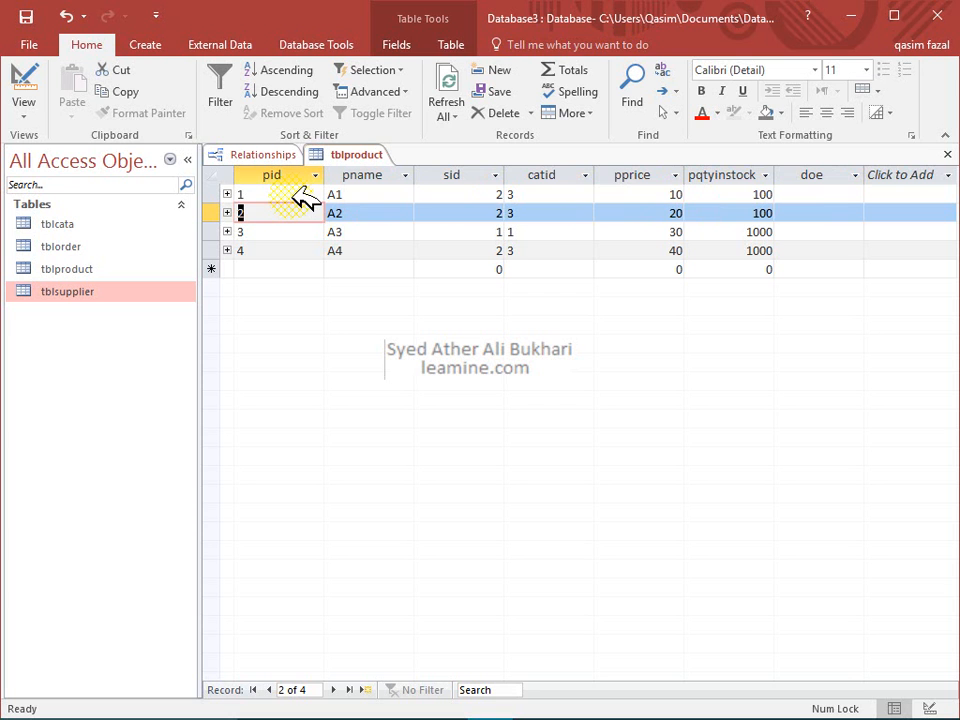
Close tblproduct and open tblsupplier's datasheet from the Relationships window
{"action": "left_click", "coordinate": [947, 154]}
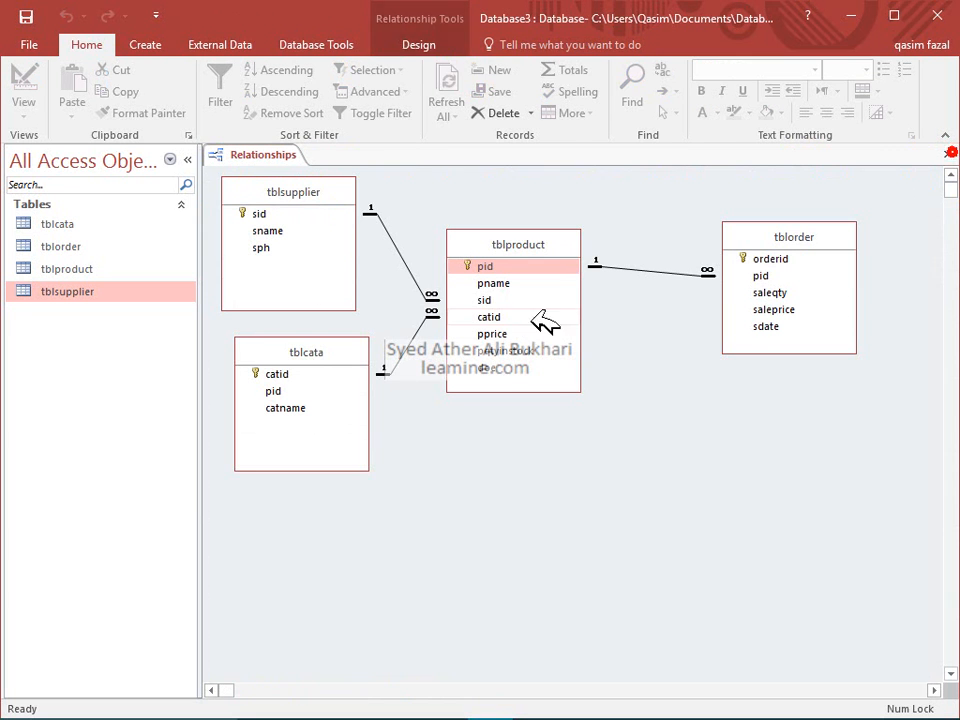
{"action": "left_click", "coordinate": [786, 275]}
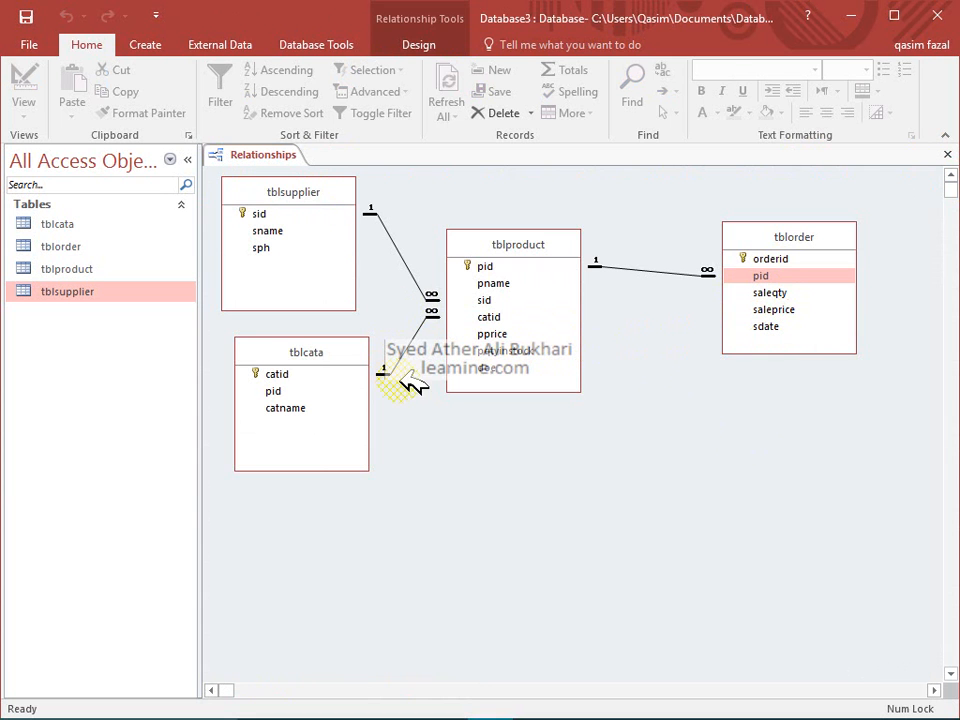
{"action": "right_click", "coordinate": [325, 228]}
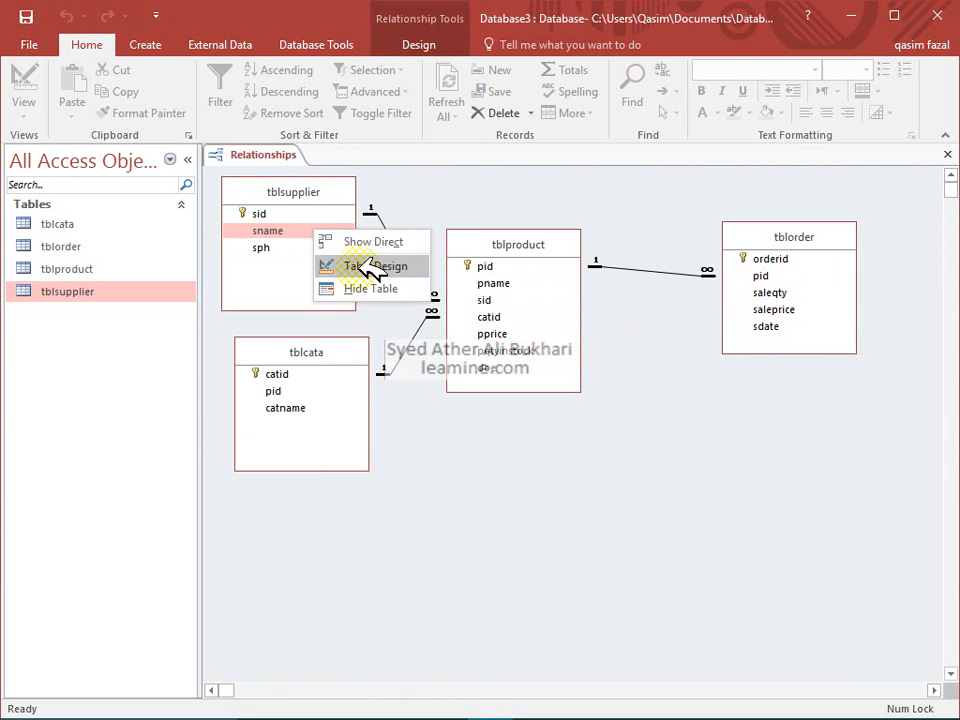
{"action": "left_click", "coordinate": [358, 268]}
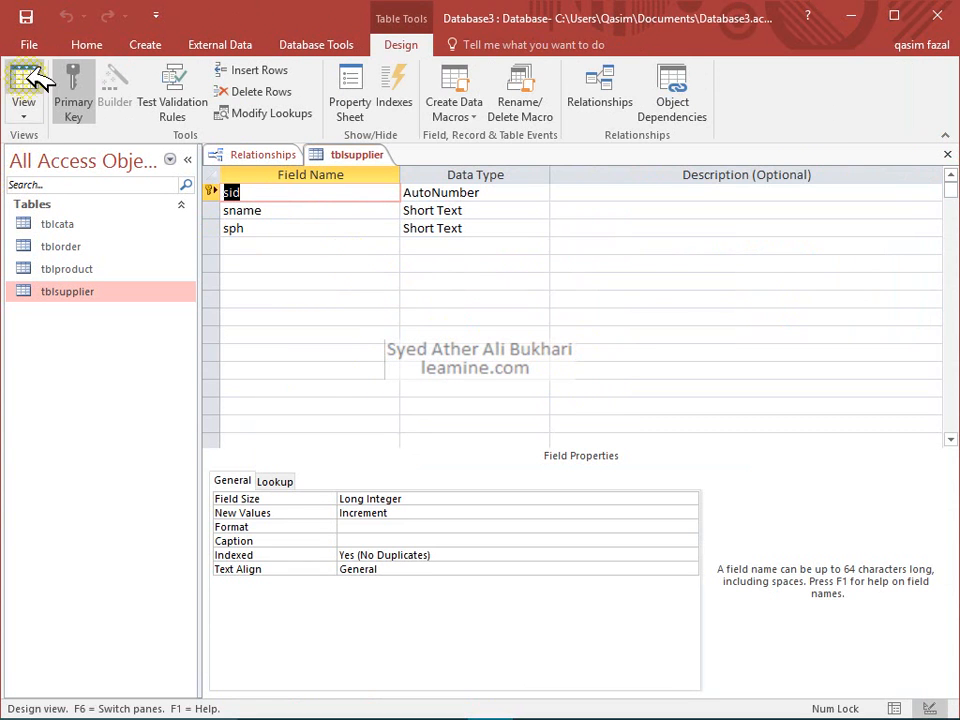
{"action": "left_click", "coordinate": [28, 92]}
Fill in phone numbers in the sph column for the remaining suppliers, then switch to Design view
{"action": "left_click", "coordinate": [455, 213]}
{"action": "type", "text": "453534545"}
{"action": "key", "text": "Down"}
{"action": "key", "text": "Down"}
{"action": "type", "text": "345345345345"}
{"action": "key", "text": "Down"}
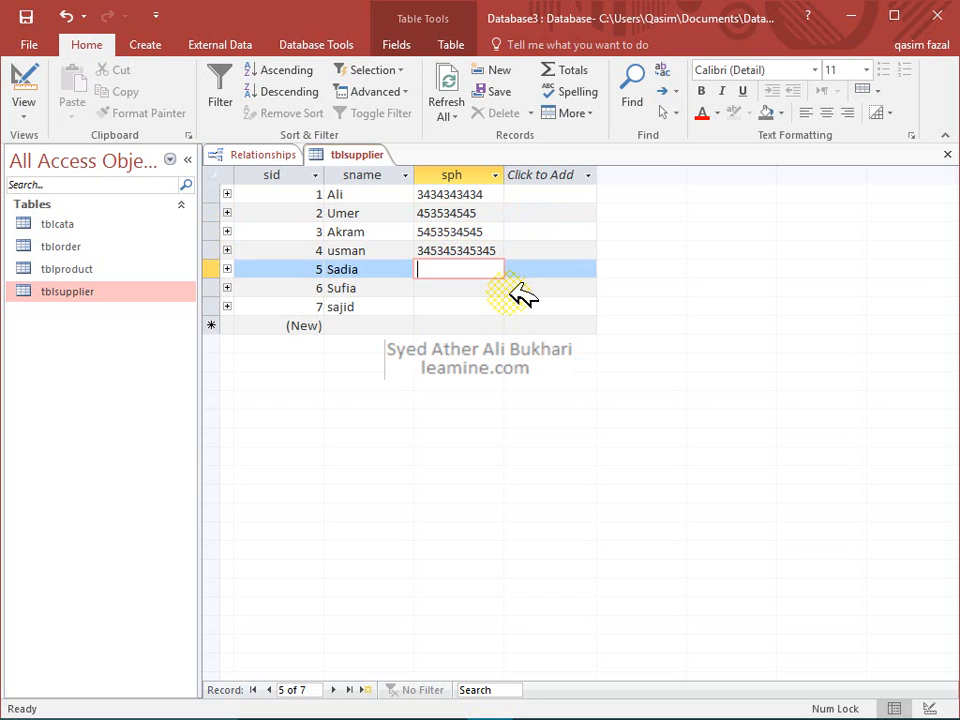
{"action": "type", "text": "45"}
{"action": "key", "text": "Down"}
{"action": "key", "text": "Down"}
{"action": "type", "text": "343534535"}
{"action": "key", "text": "Down"}
{"action": "key", "text": "Up"}
{"action": "key", "text": "Up"}
{"action": "key", "text": "Up"}
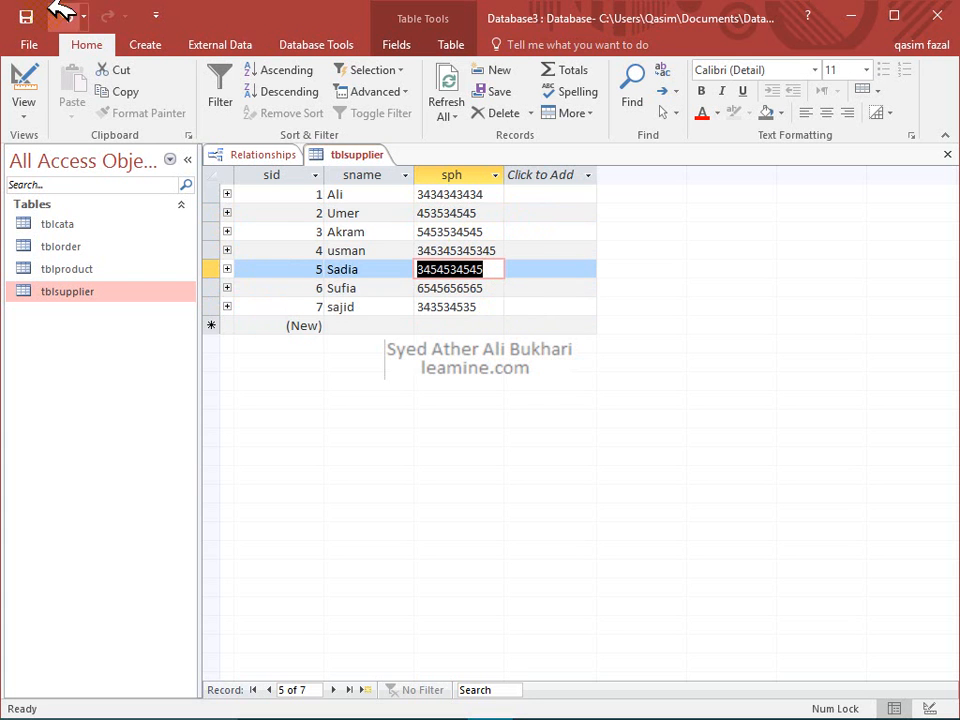
{"action": "left_click", "coordinate": [20, 70]}
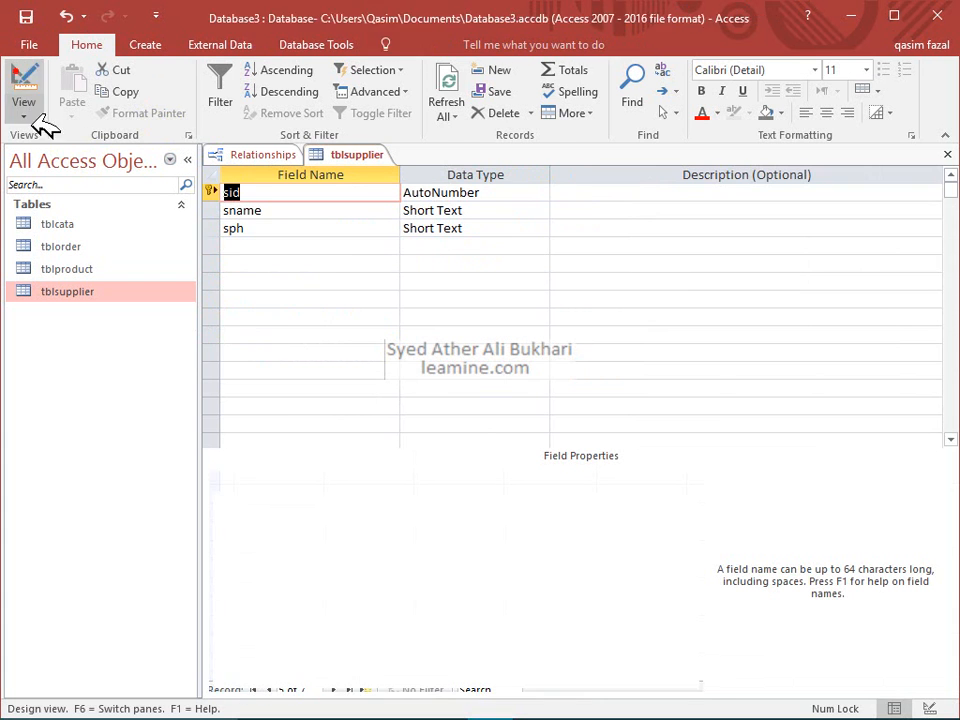
Add new gender and Address fields below sph in tblsupplier's design
{"action": "left_click", "coordinate": [242, 230]}
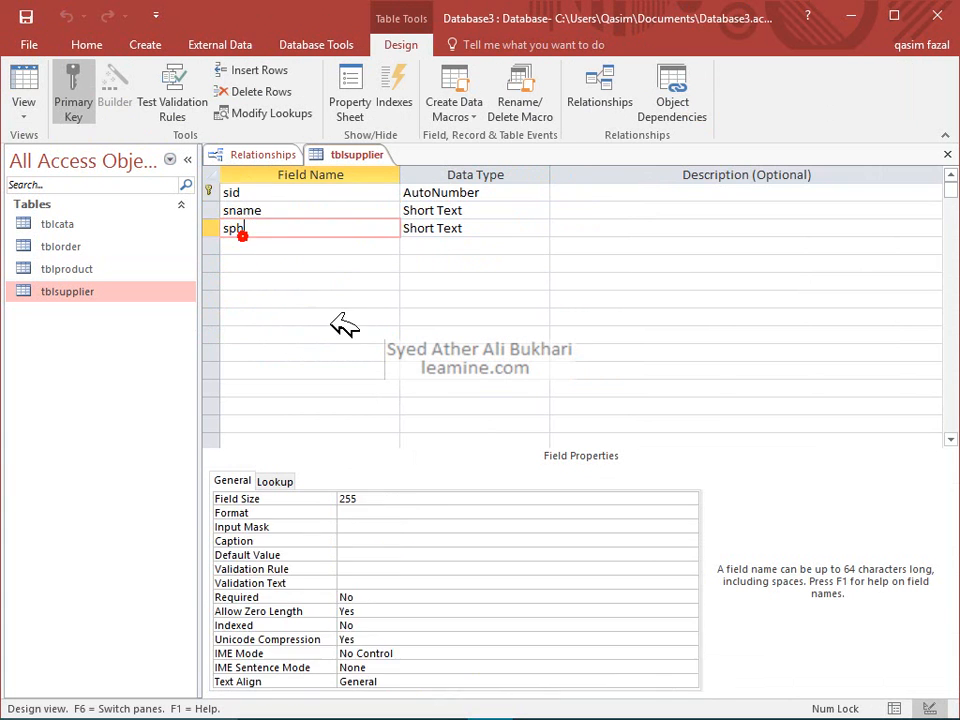
{"action": "left_click", "coordinate": [340, 322]}
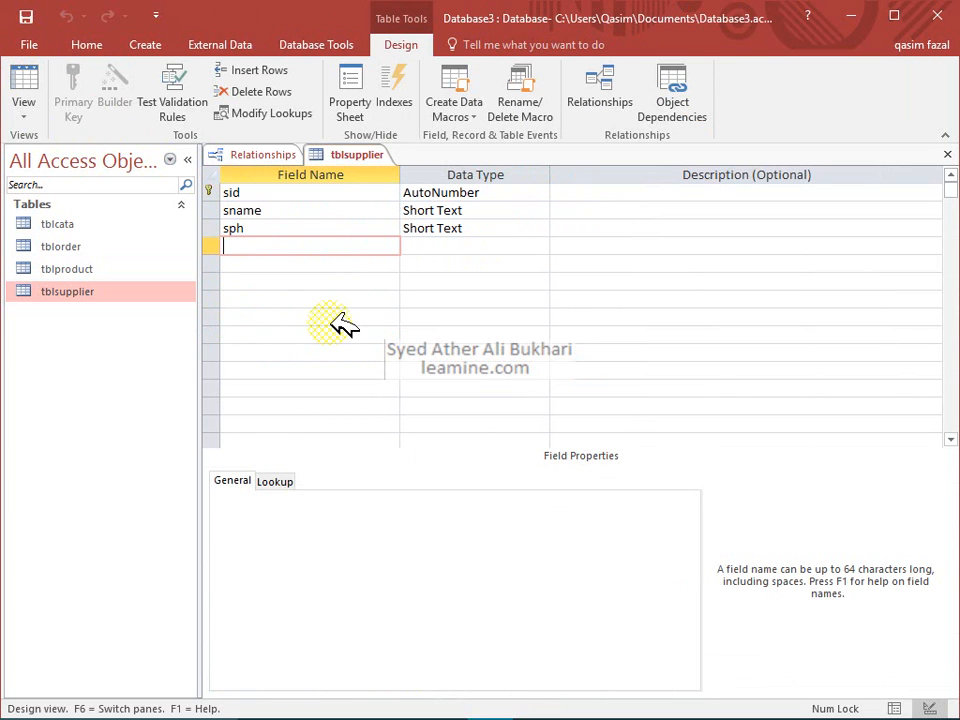
{"action": "type", "text": "gender"}
{"action": "key", "text": "Down"}
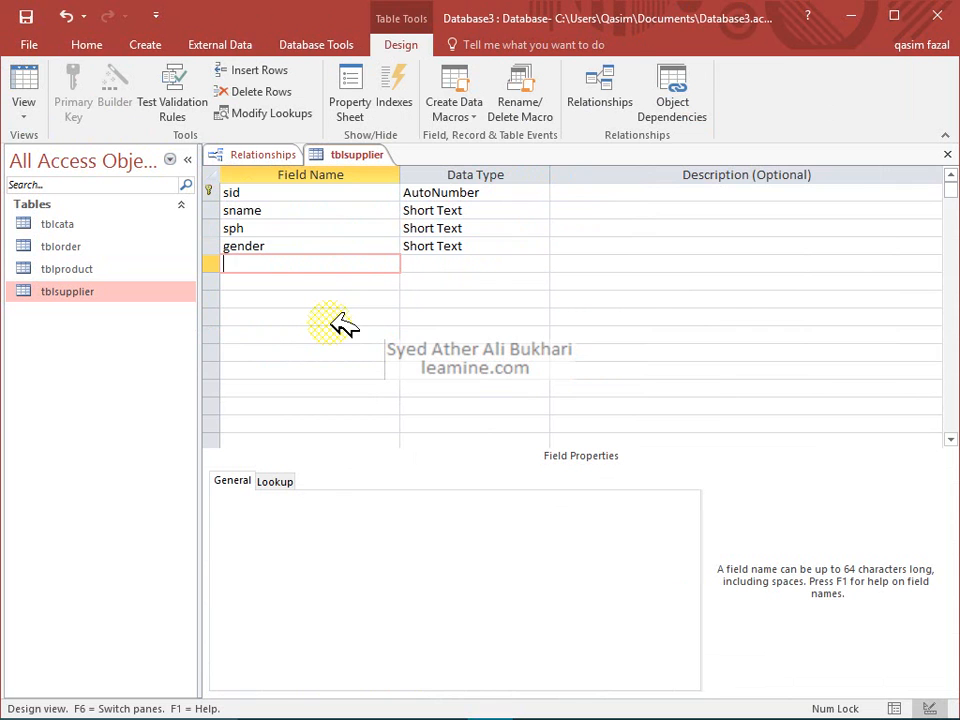
{"action": "type", "text": "Address"}
{"action": "key", "text": "Tab"}
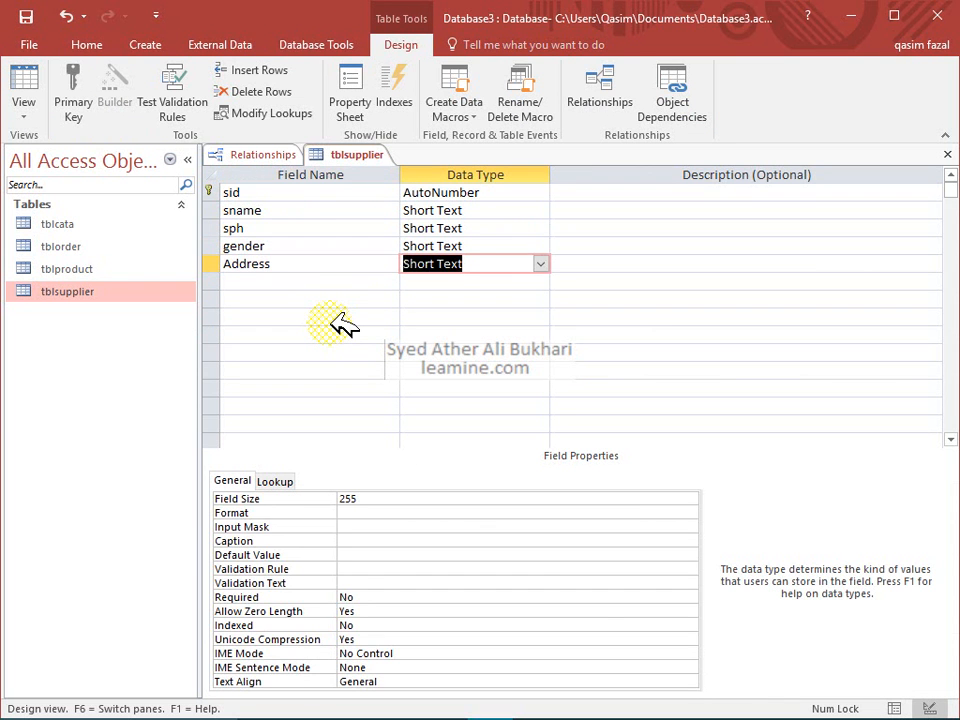
{"action": "key", "text": "Up"}
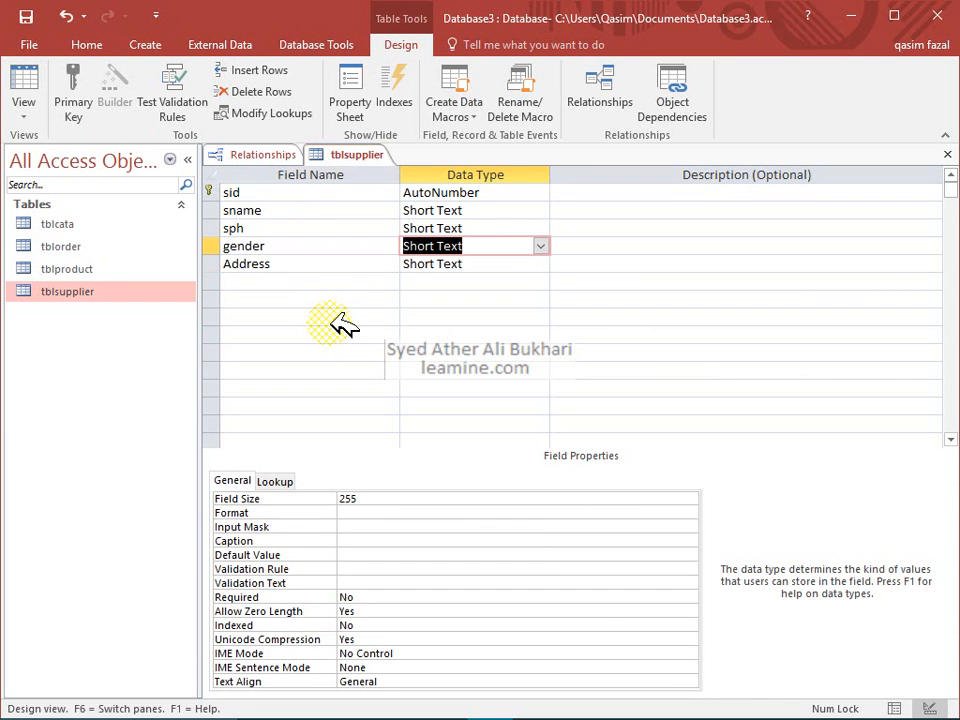
{"action": "key", "text": "Down"}
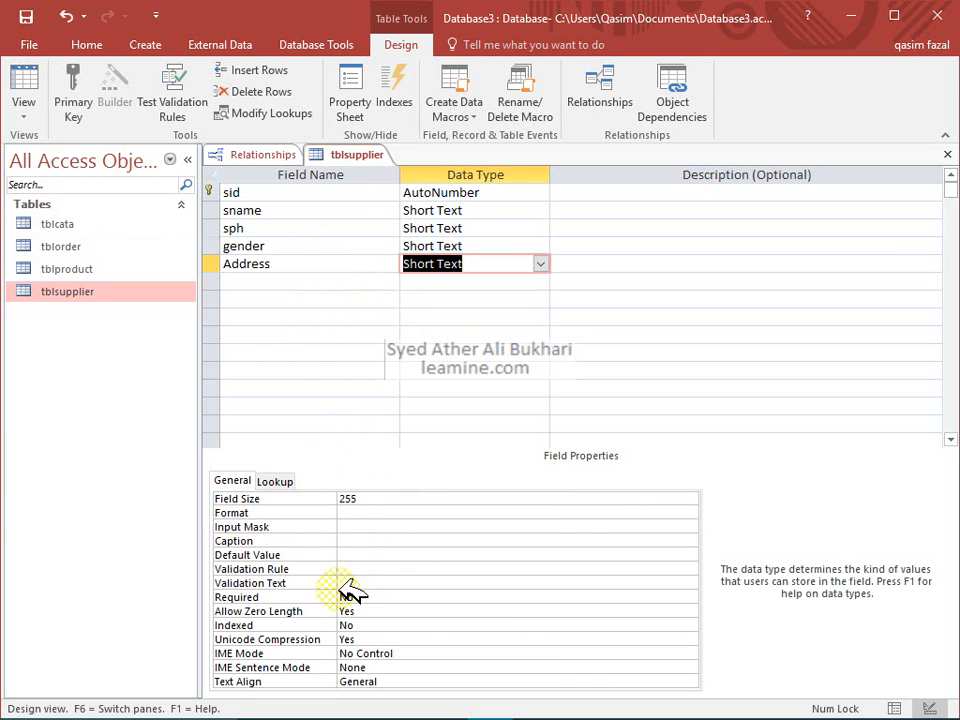
Set the gender field's default value to M and close the design tab
{"action": "left_click", "coordinate": [303, 247]}
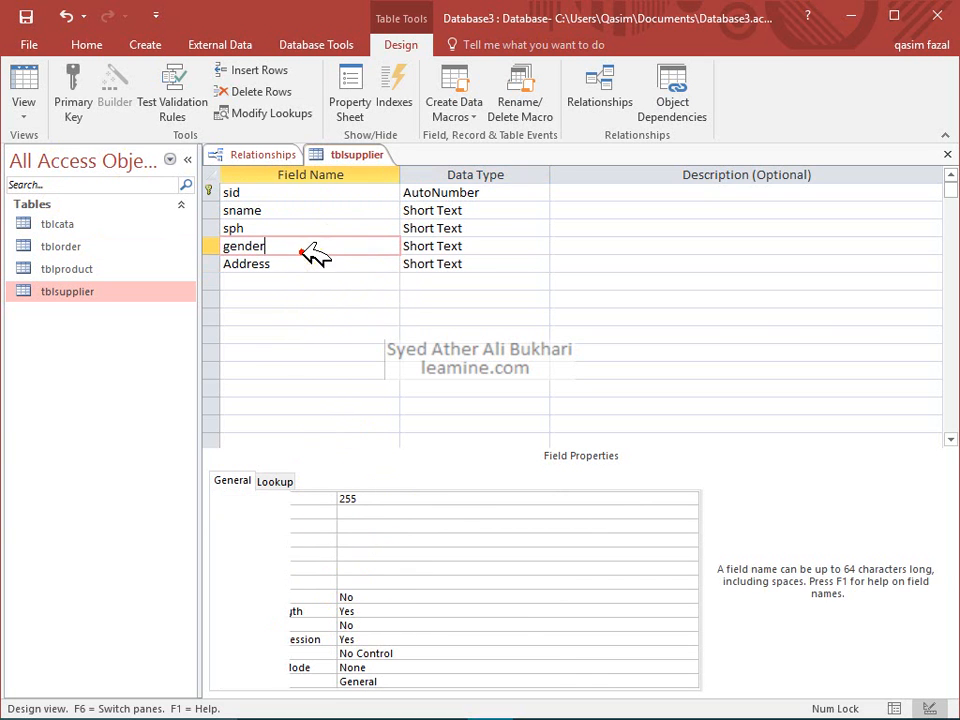
{"action": "left_click", "coordinate": [352, 556]}
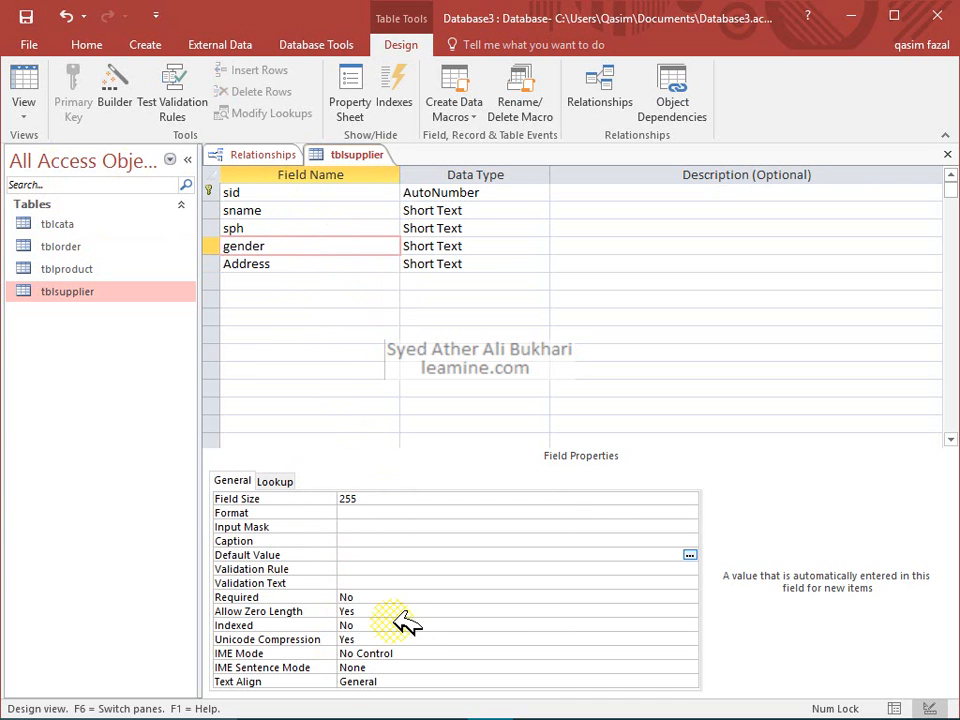
{"action": "type", "text": "M"}
{"action": "key", "text": "Return"}
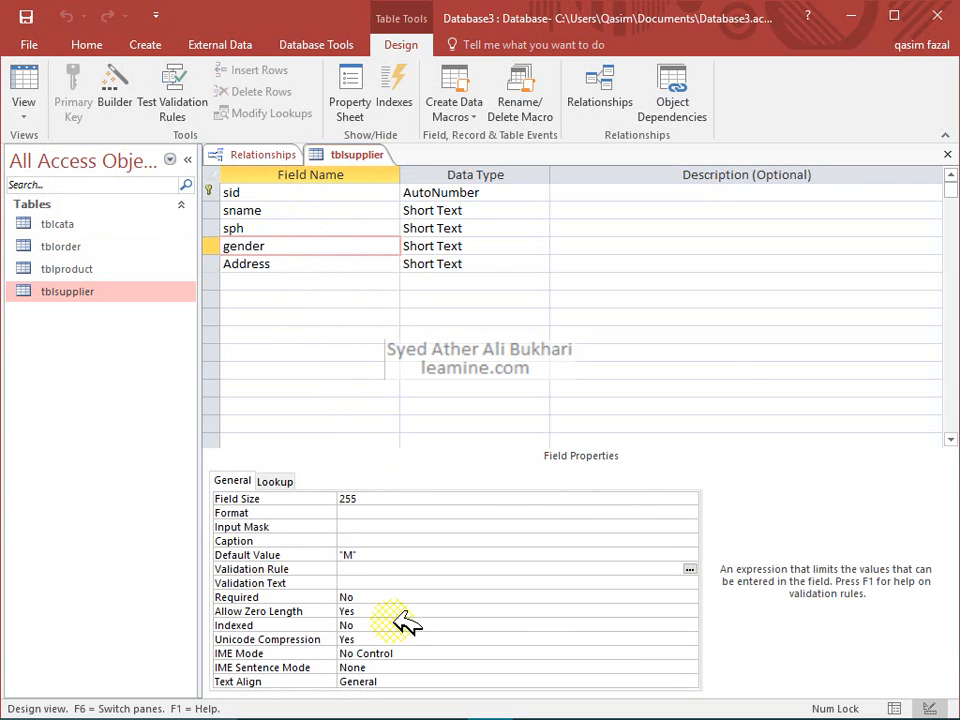
{"action": "left_click", "coordinate": [947, 154]}
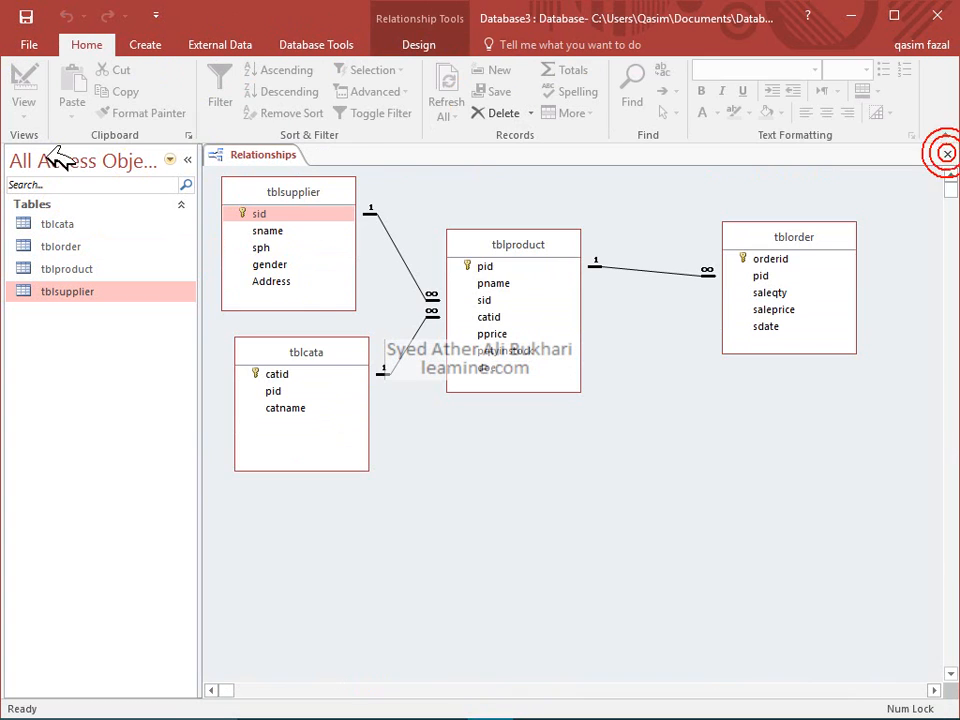
Open the tblsupplier table's records in Datasheet view
{"action": "right_click", "coordinate": [290, 265]}
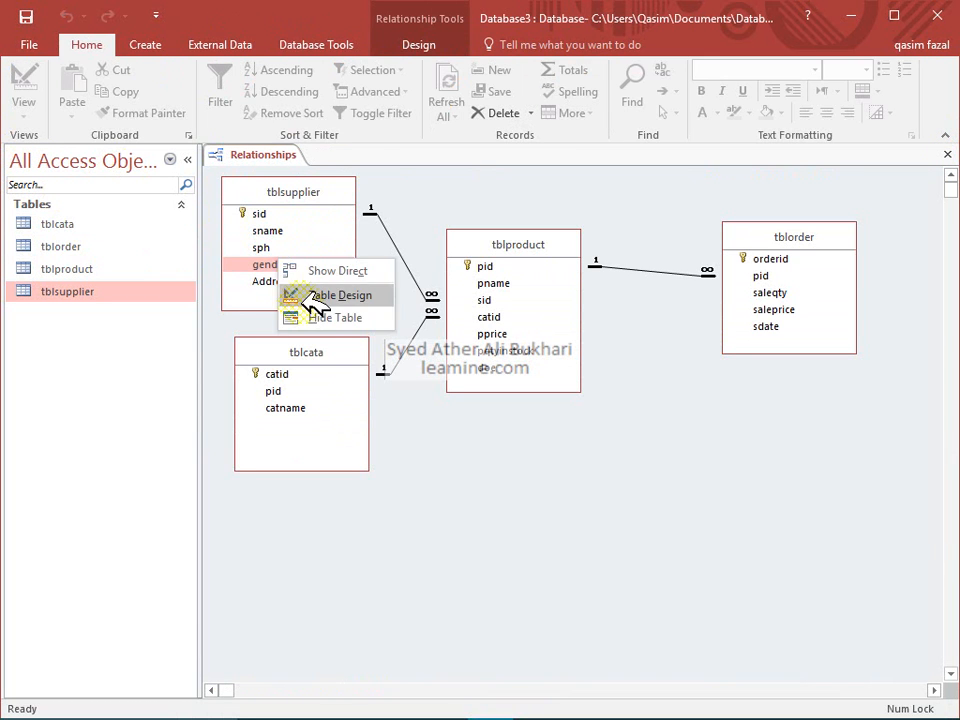
{"action": "left_click", "coordinate": [310, 291]}
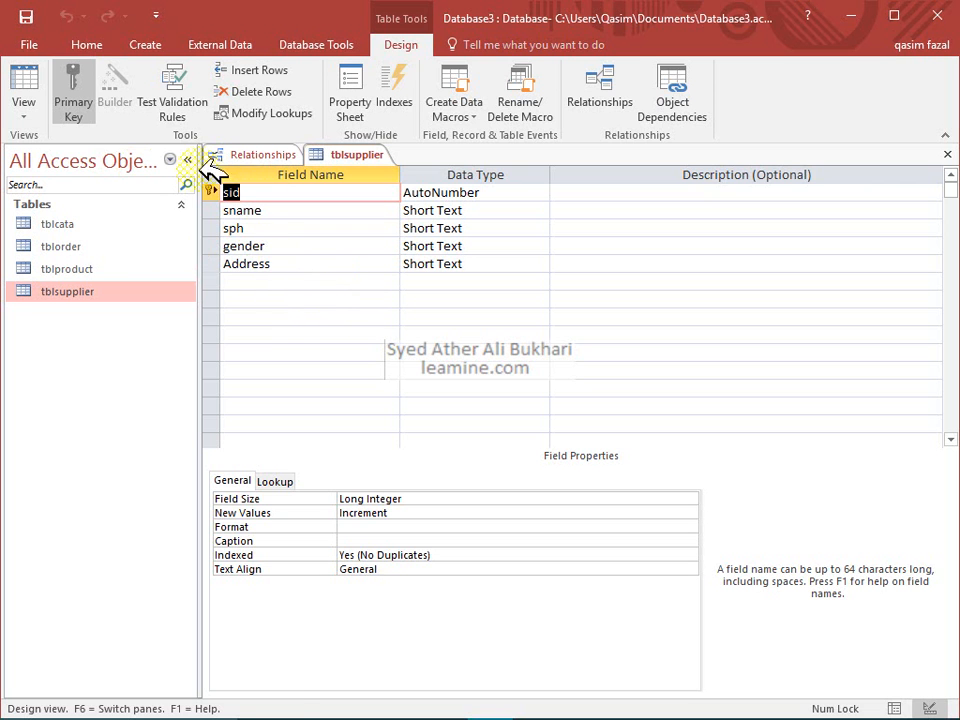
{"action": "left_click", "coordinate": [22, 90]}
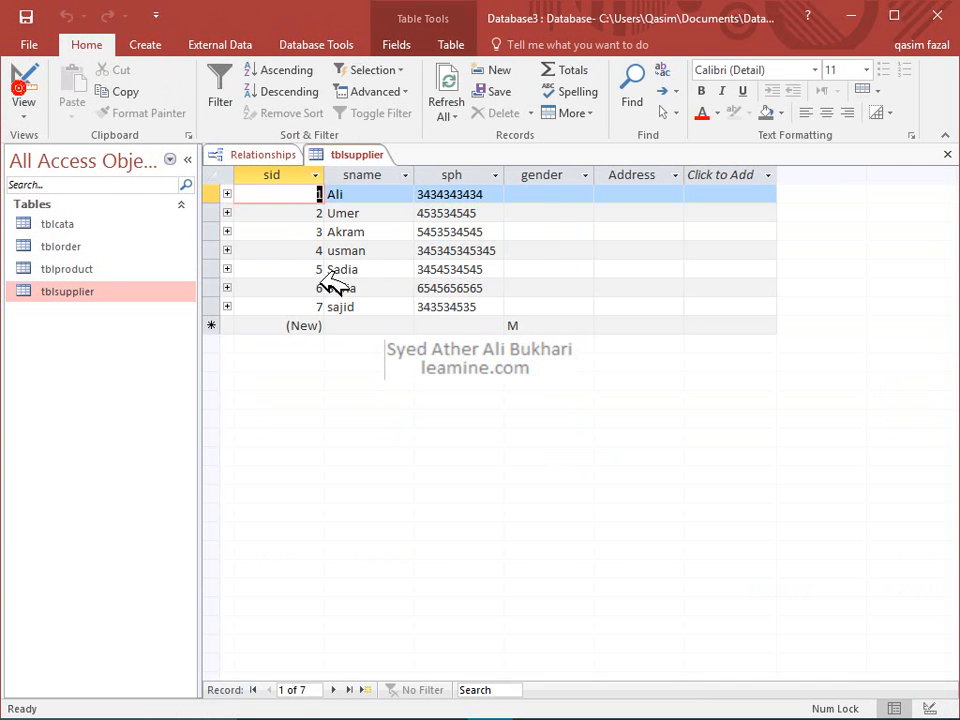
Enter gender M for suppliers 1–4 and 7 and F for suppliers 5 and 6, then close the table
{"action": "left_click", "coordinate": [540, 196]}
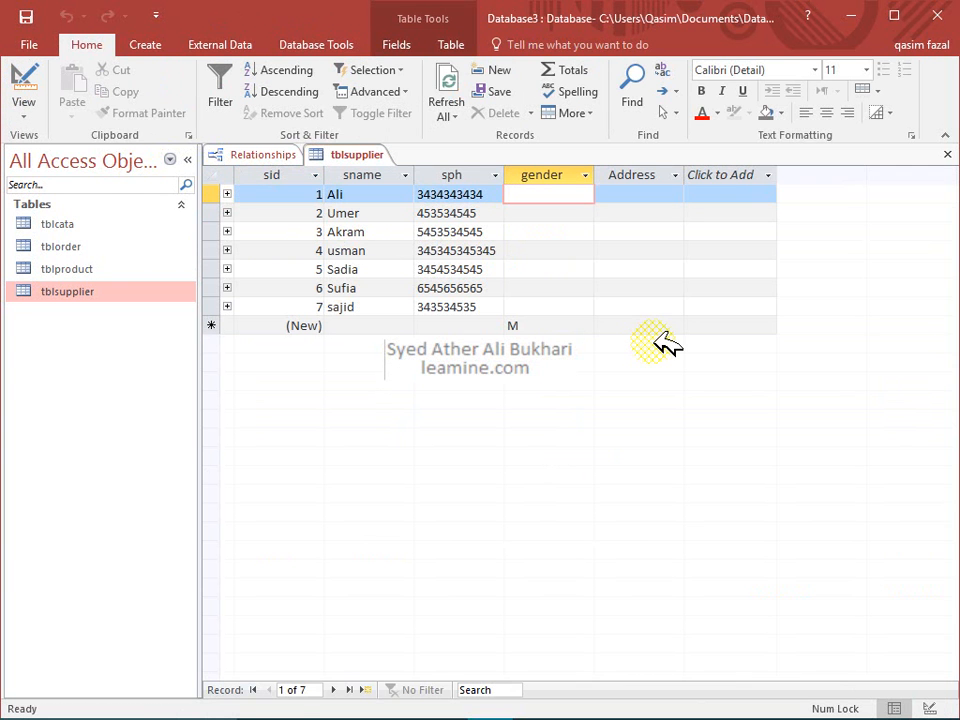
{"action": "key", "text": "M"}
{"action": "key", "text": "Down"}
{"action": "key", "text": "M"}
{"action": "key", "text": "Down"}
{"action": "key", "text": "M"}
{"action": "key", "text": "Down"}
{"action": "key", "text": "M"}
{"action": "key", "text": "Down"}
{"action": "key", "text": "M"}
{"action": "key", "text": "Down"}
{"action": "key", "text": "M"}
{"action": "key", "text": "Down"}
{"action": "key", "text": "M"}
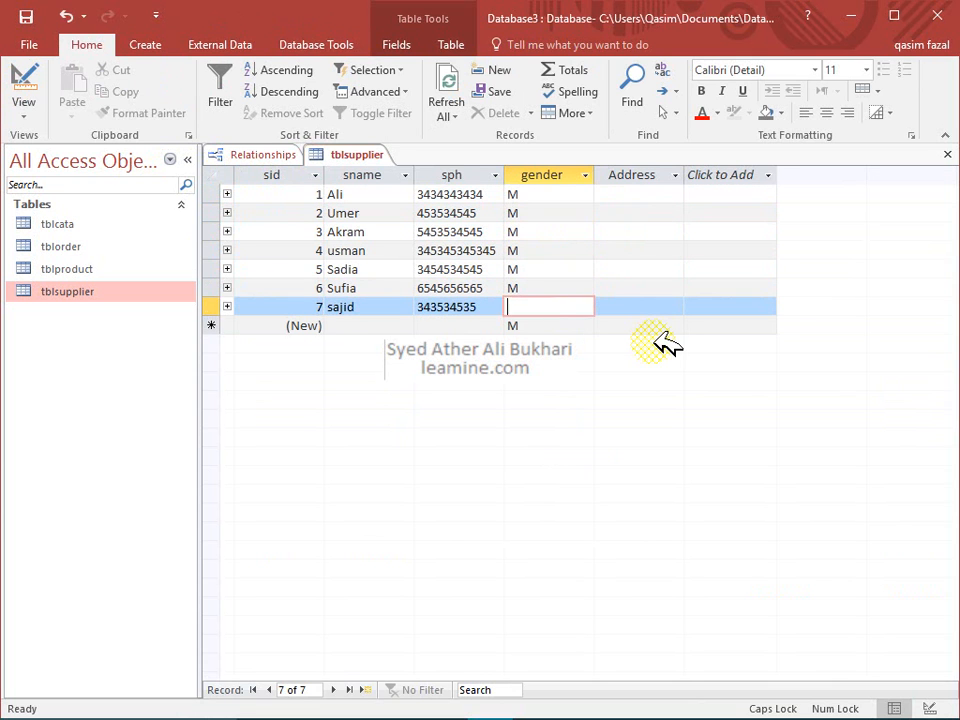
{"action": "key", "text": "Up"}
{"action": "key", "text": "Up"}
{"action": "type", "text": "F"}
{"action": "key", "text": "Down"}
{"action": "type", "text": "F"}
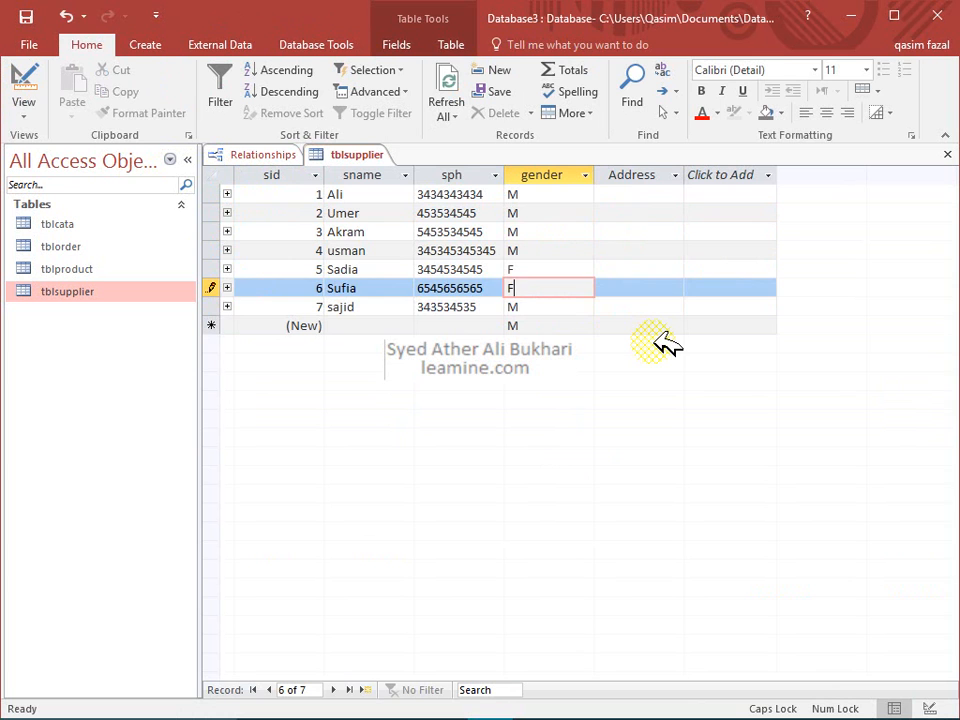
{"action": "key", "text": "Down"}
{"action": "key", "text": "Up"}
{"action": "key", "text": "Up"}
{"action": "key", "text": "Up"}
{"action": "key", "text": "Up"}
{"action": "key", "text": "Up"}
{"action": "key", "text": "Up"}
{"action": "key", "text": "Down"}
{"action": "key", "text": "Down"}
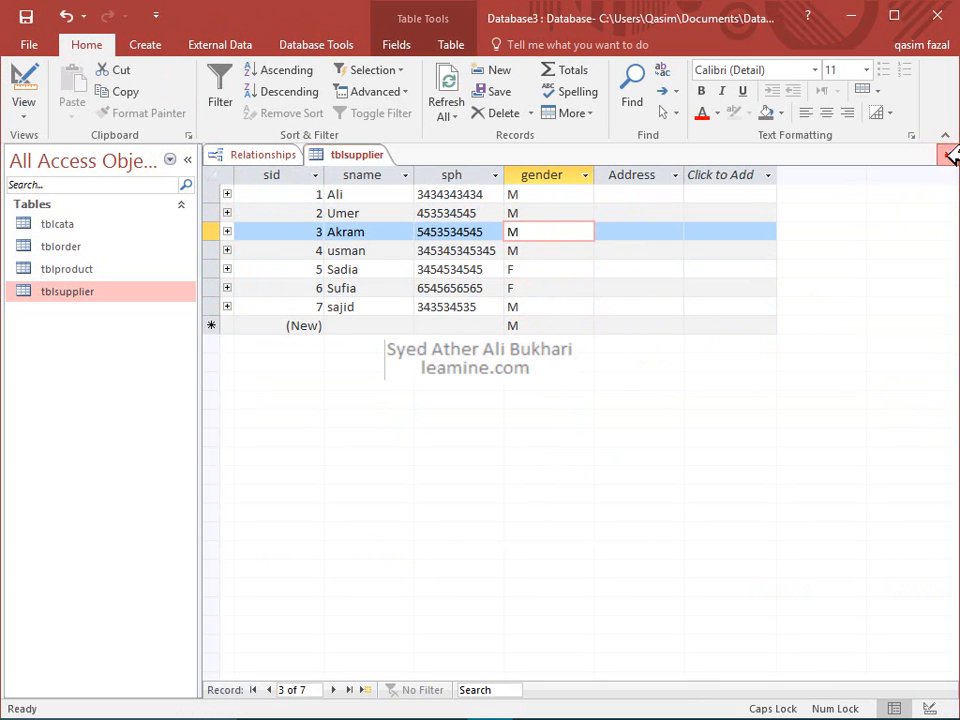
{"action": "left_click", "coordinate": [947, 154]}
Open tblsupplier's records in Datasheet view from the Relationships diagram
{"action": "left_click", "coordinate": [330, 231]}
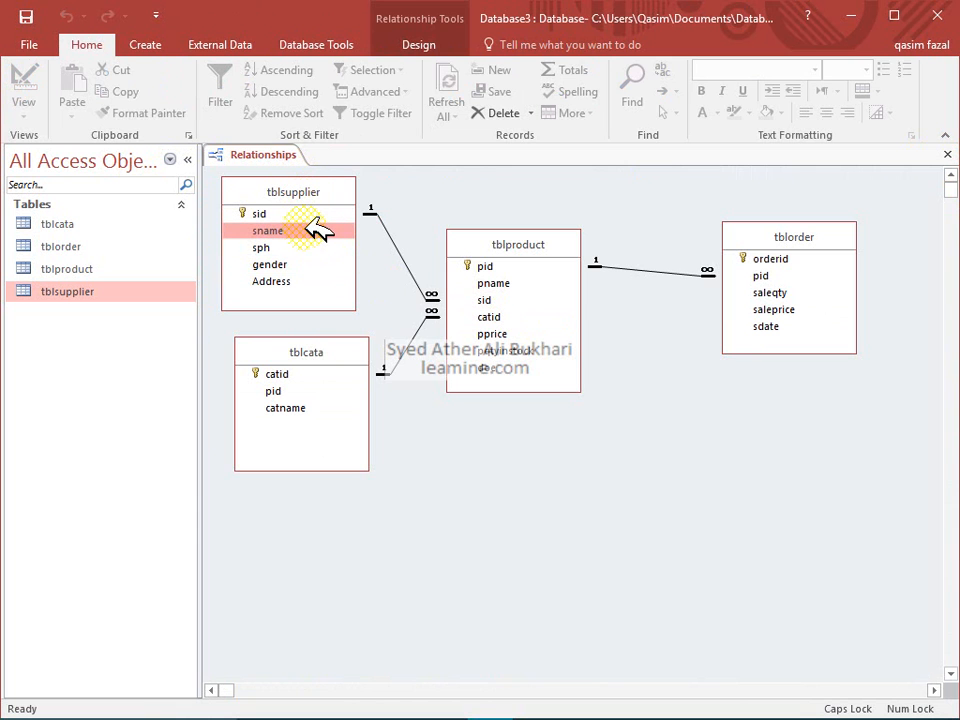
{"action": "right_click", "coordinate": [313, 229]}
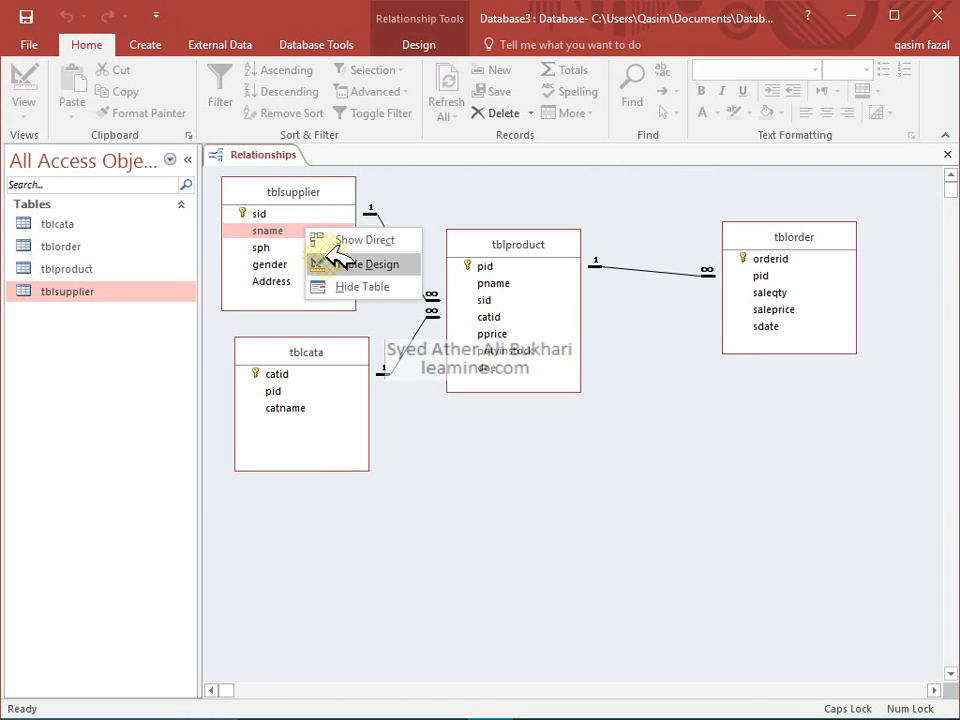
{"action": "left_click", "coordinate": [323, 258]}
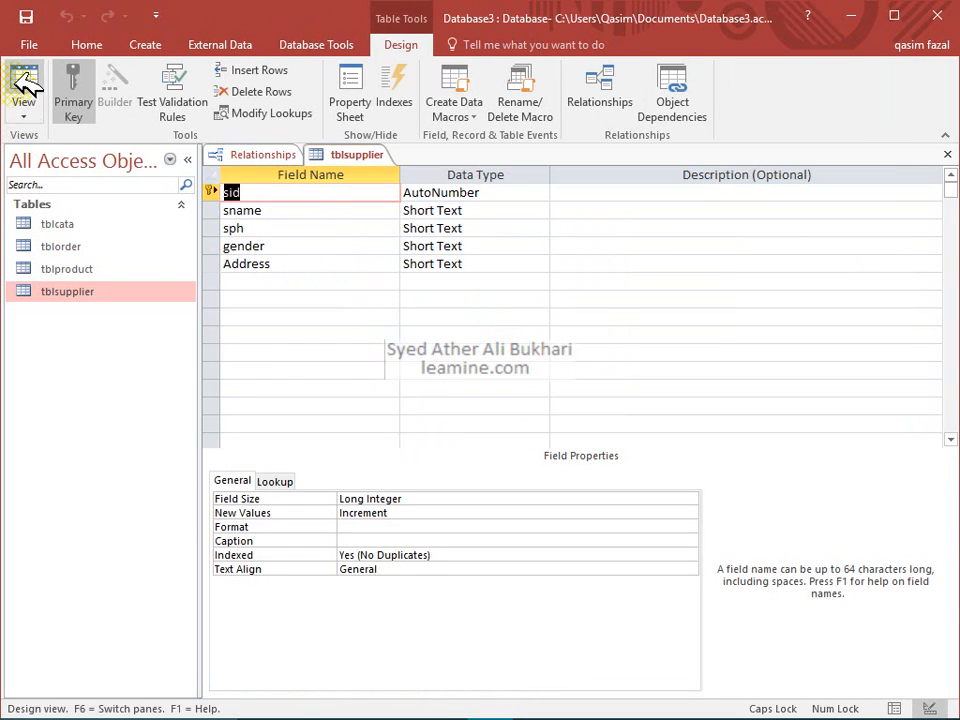
{"action": "left_click", "coordinate": [24, 84]}
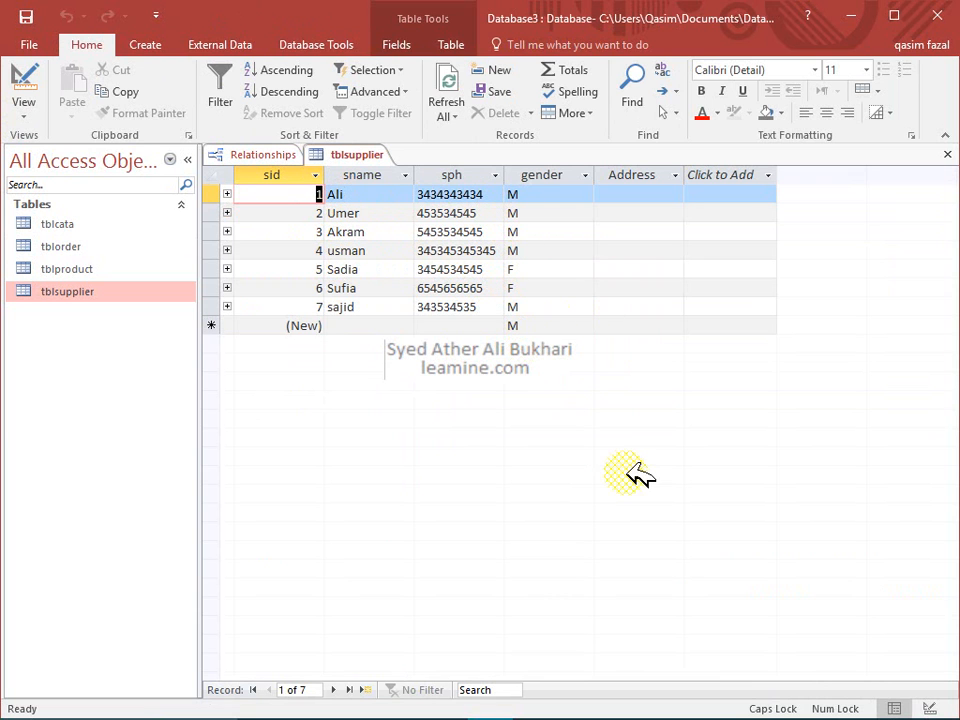
Fill the Address column with placeholder text such as ASDF and ASF, discard the stray new record, and close the table
{"action": "left_click", "coordinate": [620, 195]}
{"action": "type", "text": "ASDF"}
{"action": "key", "text": "Down"}
{"action": "type", "text": "ASDF"}
{"action": "key", "text": "Down"}
{"action": "type", "text": "ASF"}
{"action": "key", "text": "Down"}
{"action": "type", "text": "ASF"}
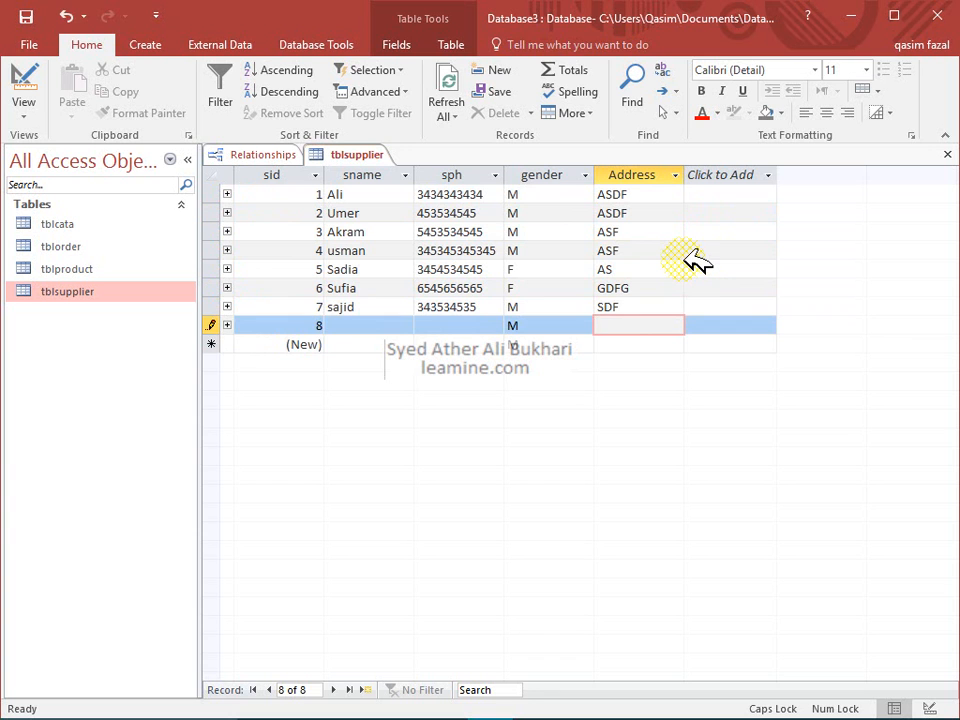
{"action": "key", "text": "Escape"}
{"action": "key", "text": "Up"}
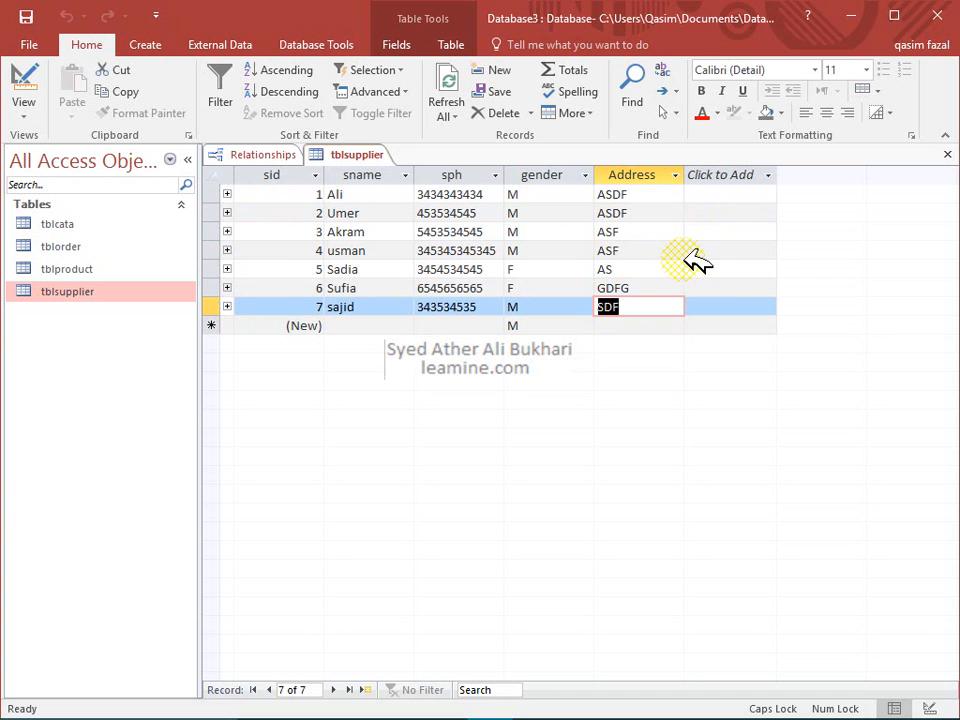
{"action": "left_click", "coordinate": [946, 154]}
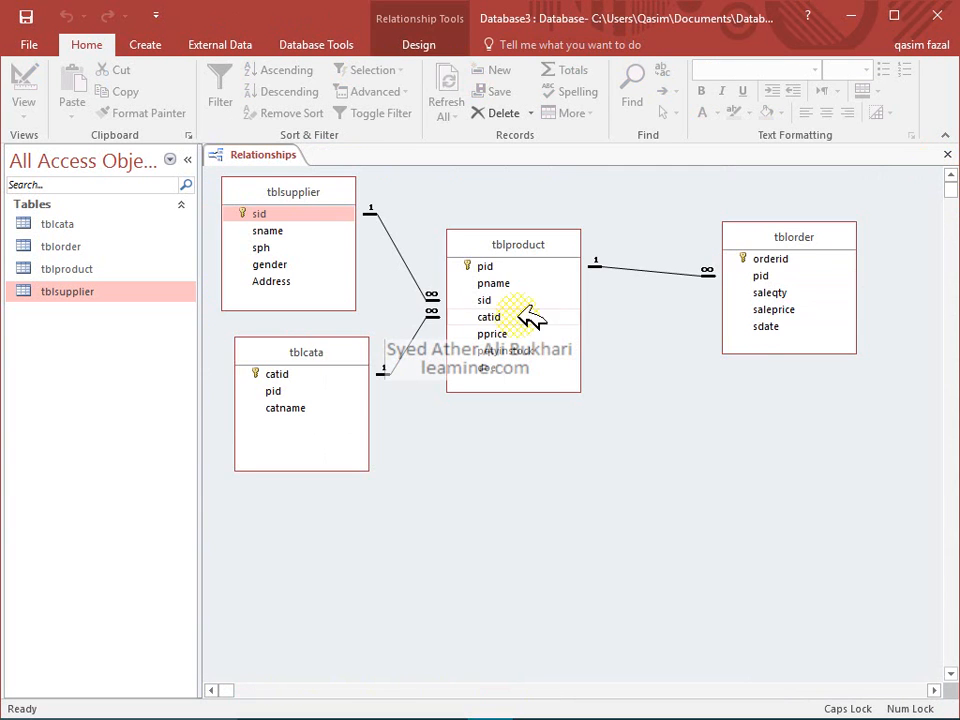
Begin a new Query Design and add tblsupplier from the Show Table list
{"action": "left_click", "coordinate": [301, 190]}
{"action": "left_click_drag", "start_coordinate": [303, 188], "coordinate": [315, 188]}
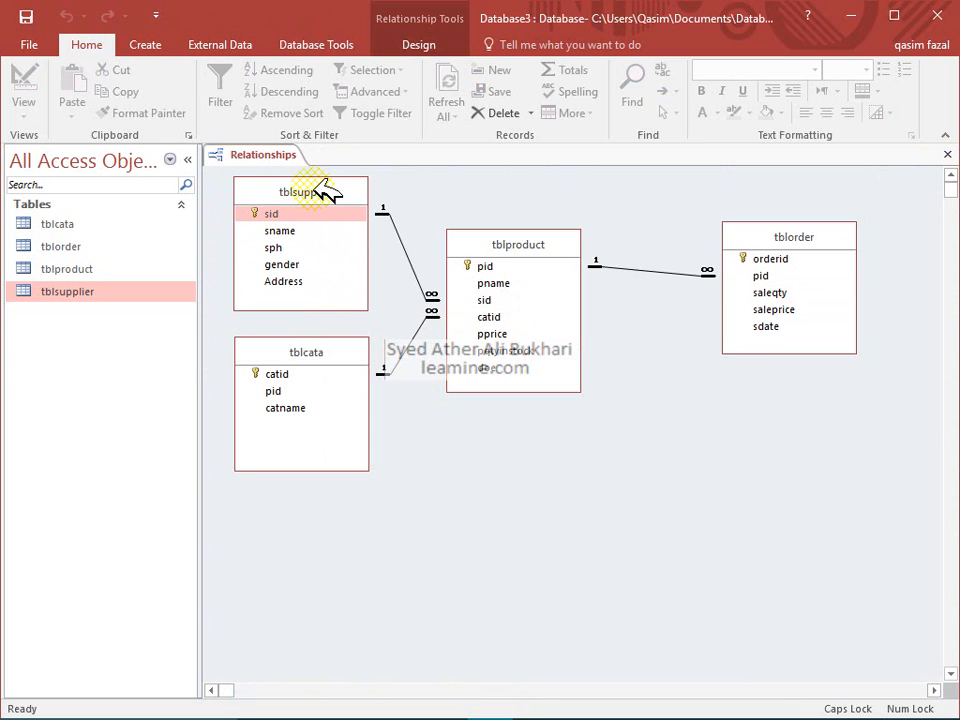
{"action": "left_click", "coordinate": [145, 45]}
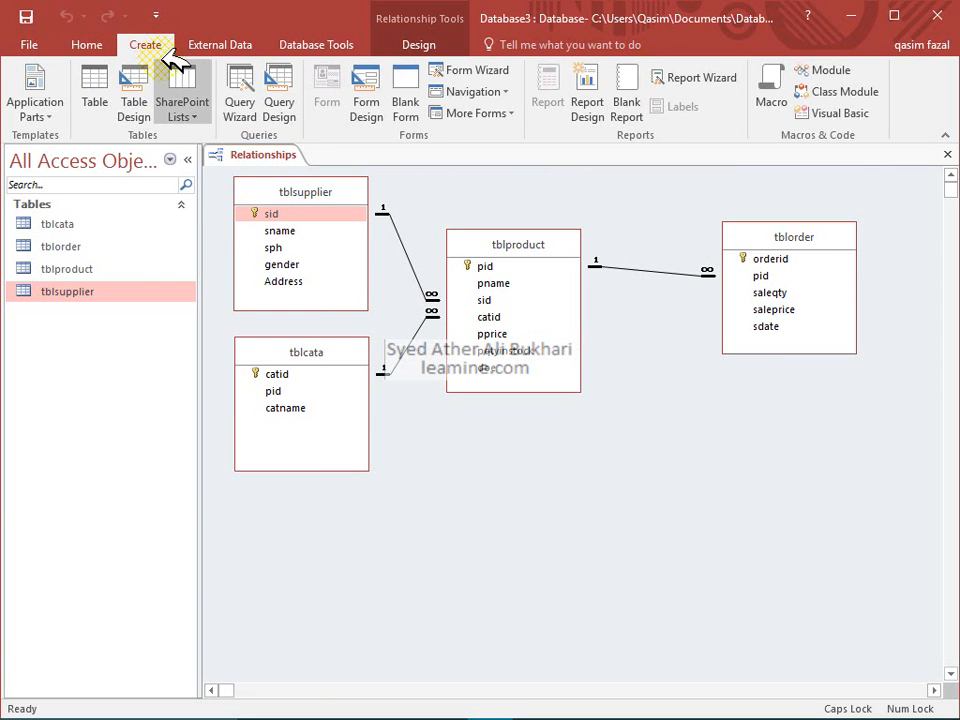
{"action": "left_click", "coordinate": [270, 110]}
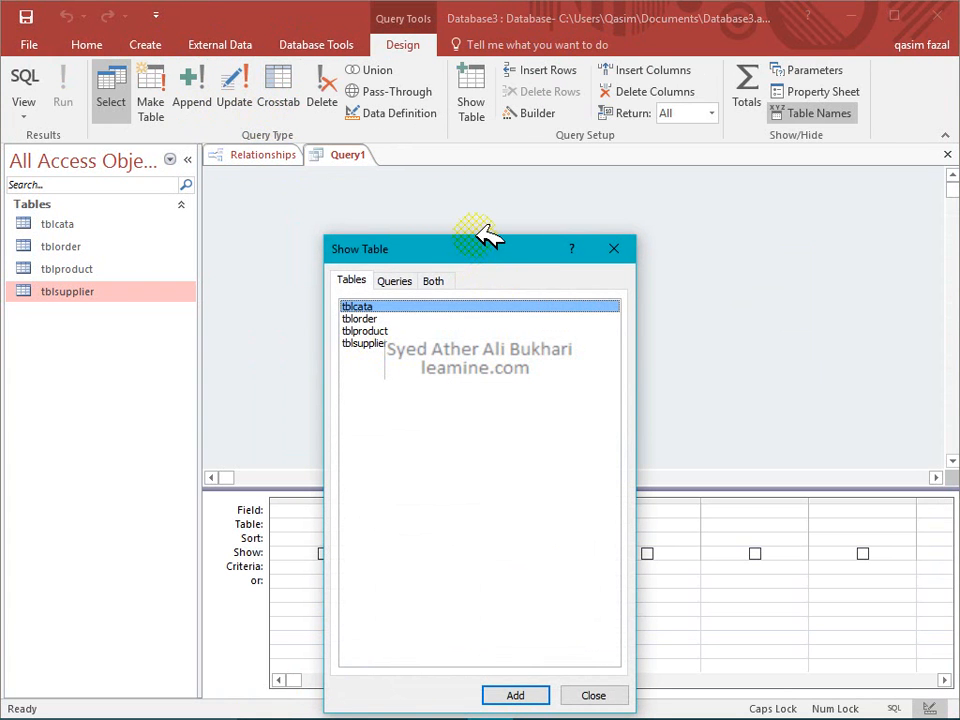
{"action": "left_click_drag", "start_coordinate": [483, 238], "coordinate": [481, 207]}
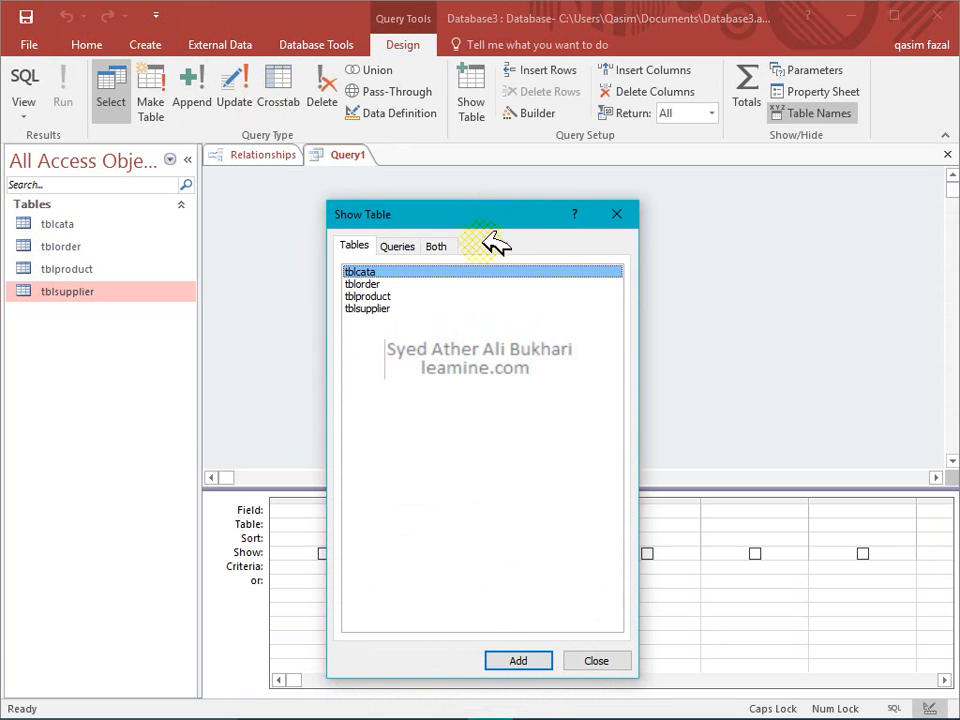
{"action": "left_click", "coordinate": [390, 309]}
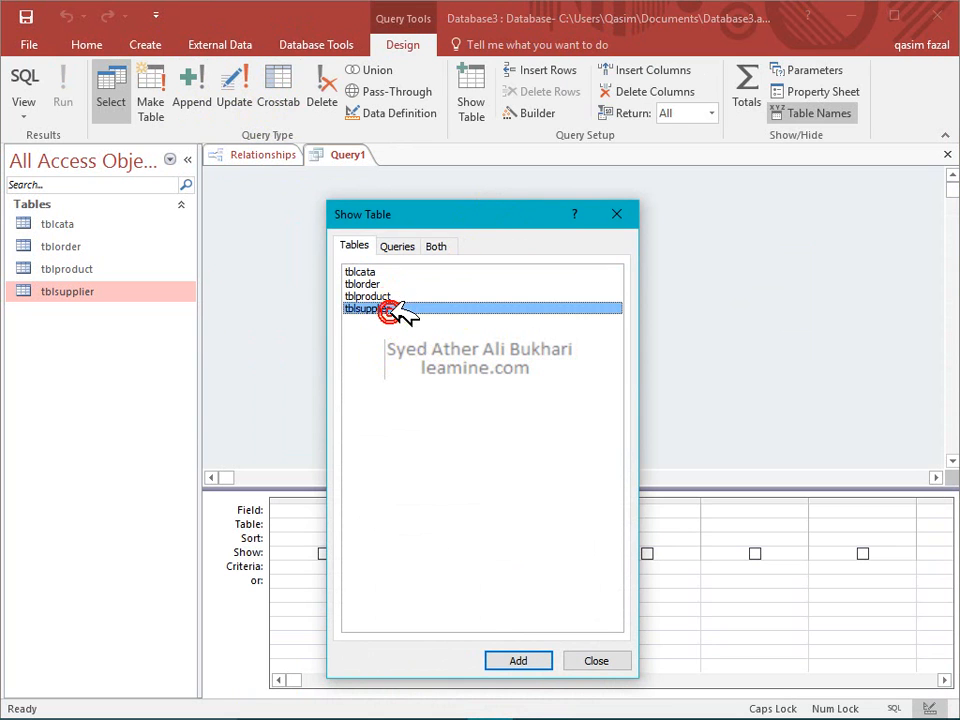
{"action": "left_click", "coordinate": [517, 661]}
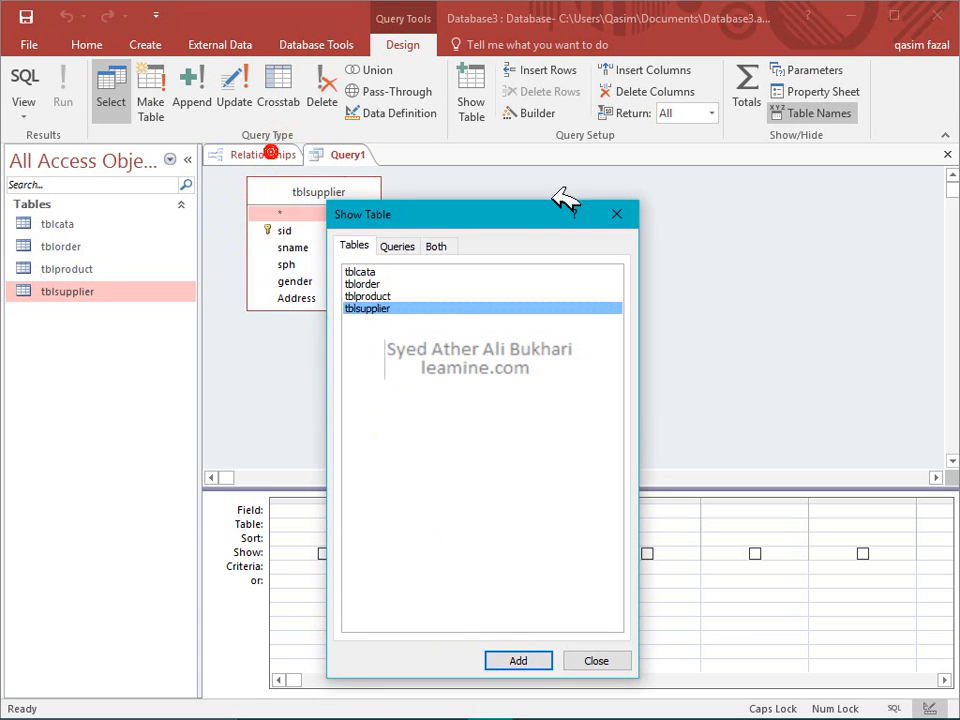
{"action": "left_click", "coordinate": [626, 212]}
Close the Relationships layout, saving its changes
{"action": "left_click", "coordinate": [250, 156]}
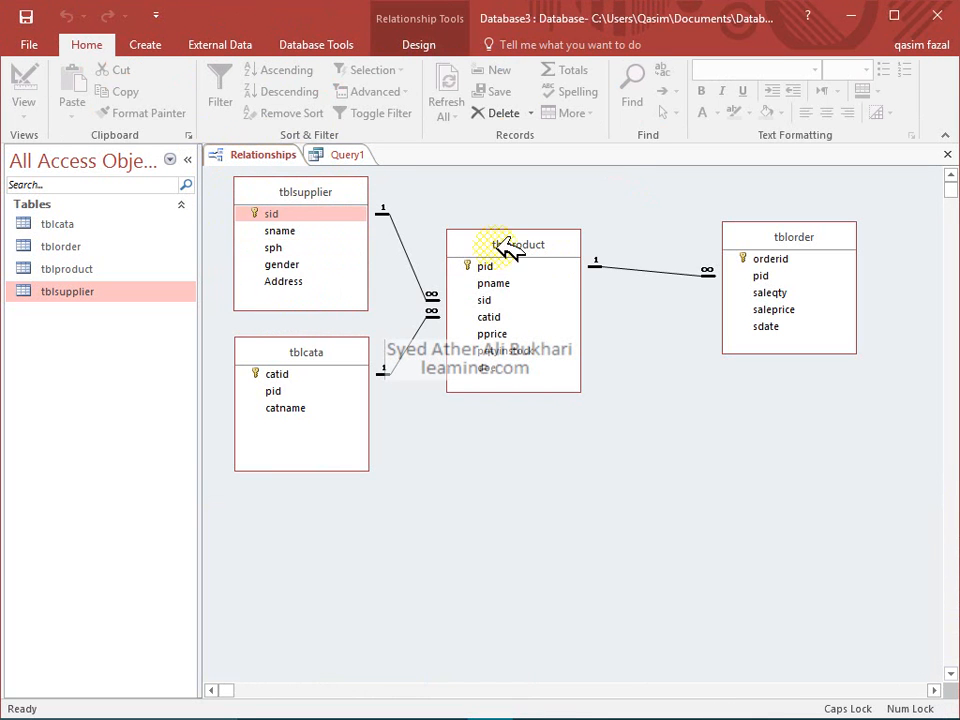
{"action": "left_click", "coordinate": [946, 154]}
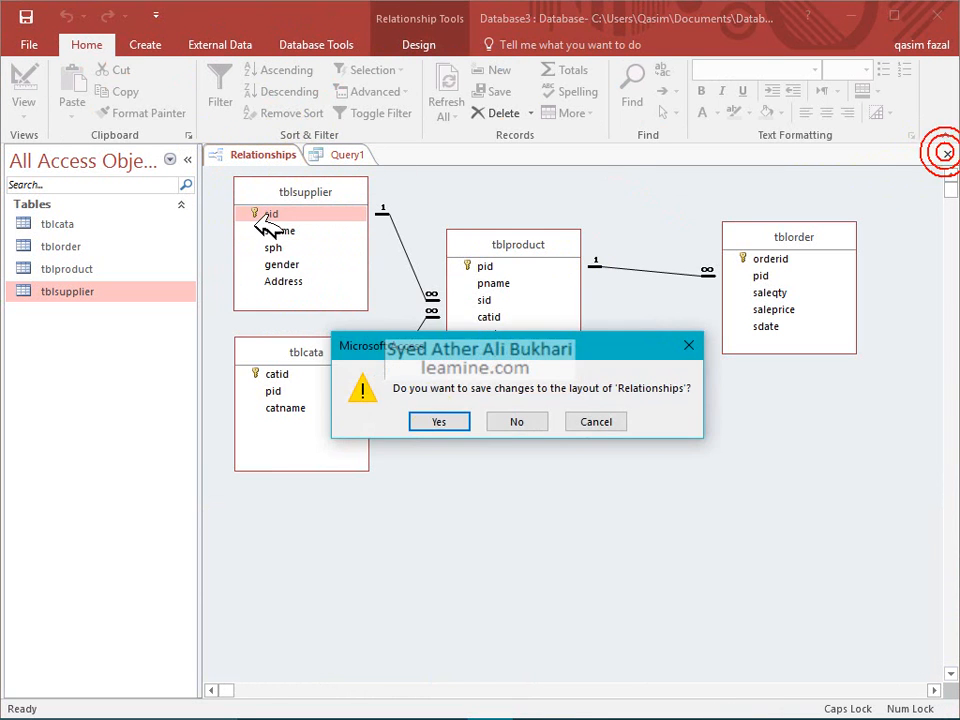
{"action": "left_click", "coordinate": [463, 418]}
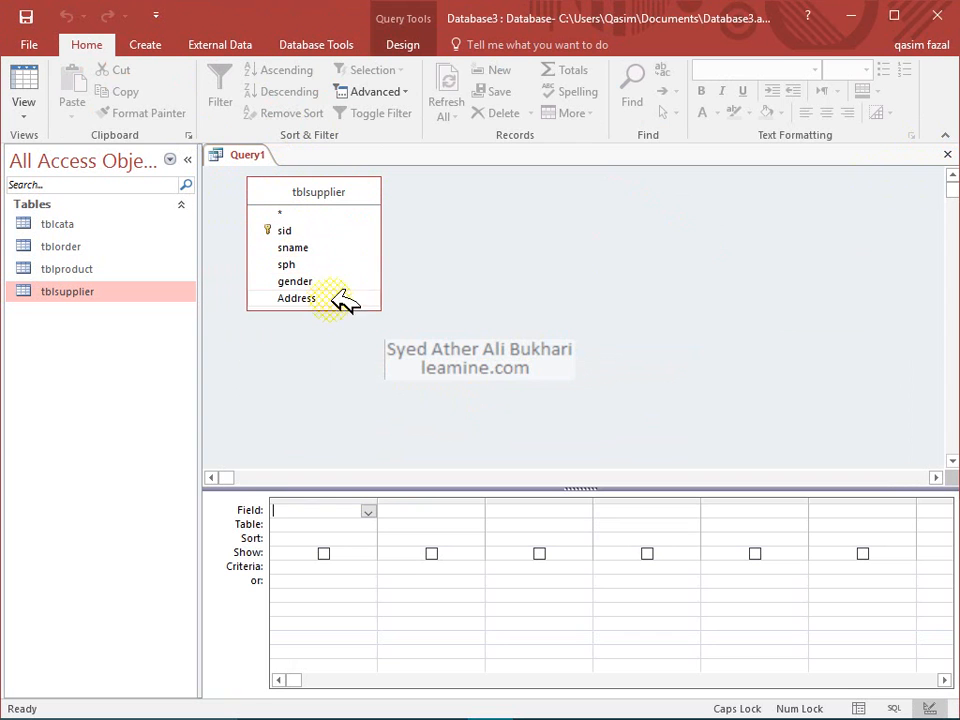
Add sid and sname from tblsupplier to Query1's design grid
{"action": "left_click_drag", "start_coordinate": [333, 310], "coordinate": [338, 357]}
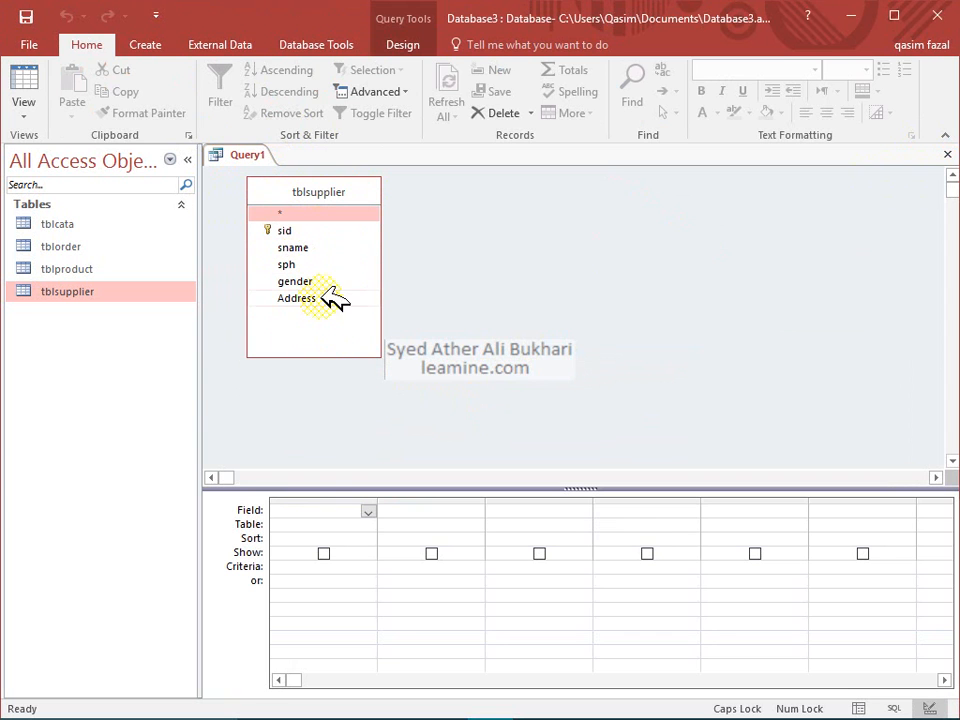
{"action": "left_click", "coordinate": [187, 159]}
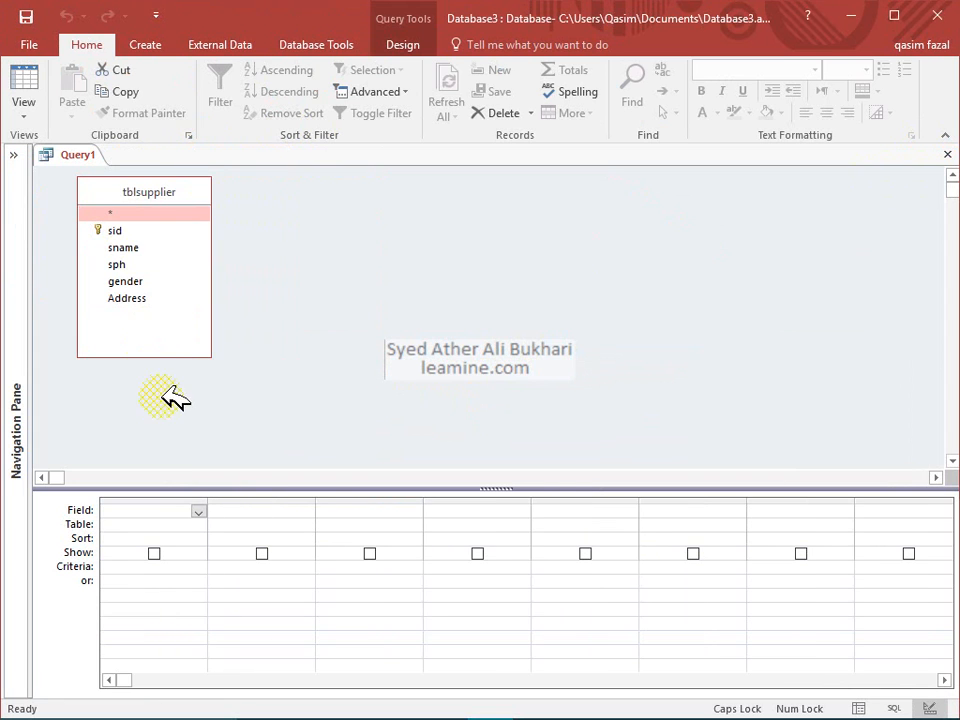
{"action": "left_click", "coordinate": [141, 230]}
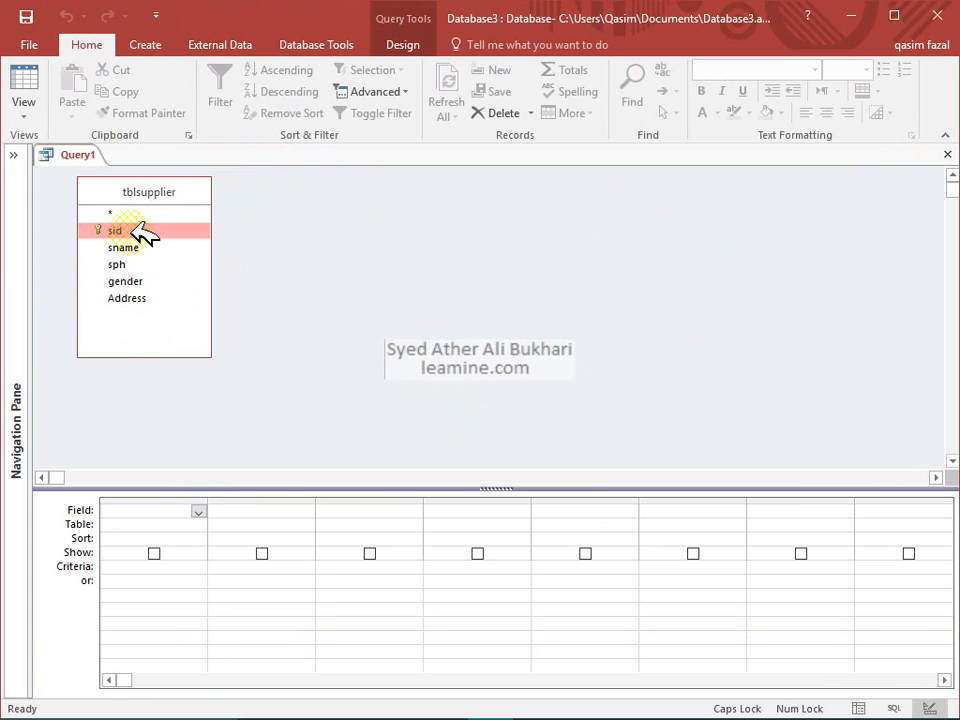
{"action": "double_click", "coordinate": [141, 230]}
{"action": "double_click", "coordinate": [152, 247]}
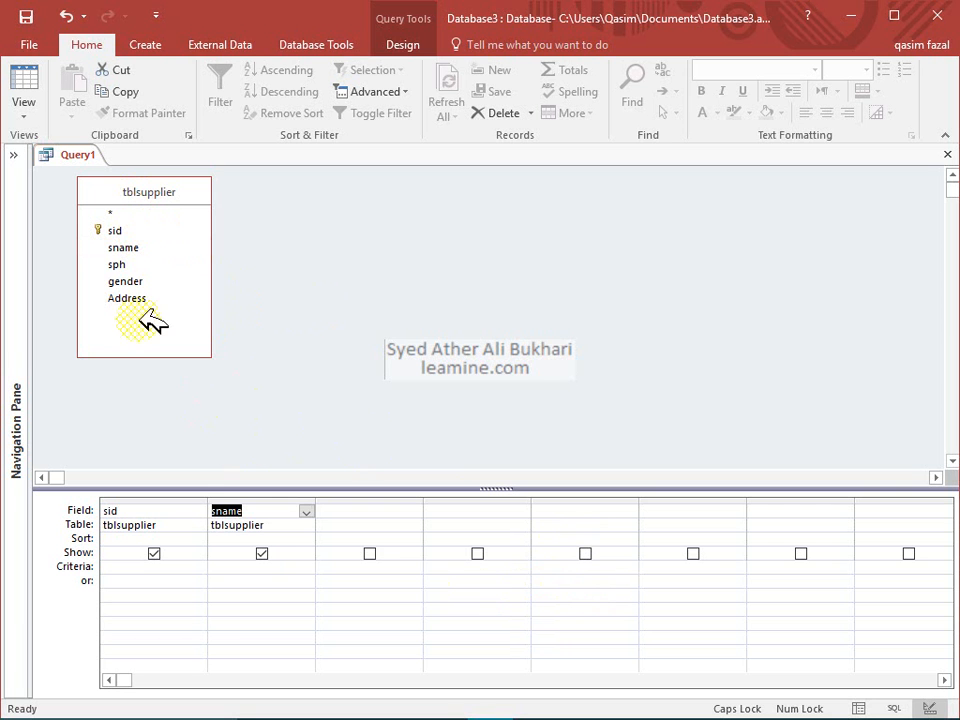
Run Query1 to preview its sid and sname results
{"action": "left_click", "coordinate": [42, 88]}
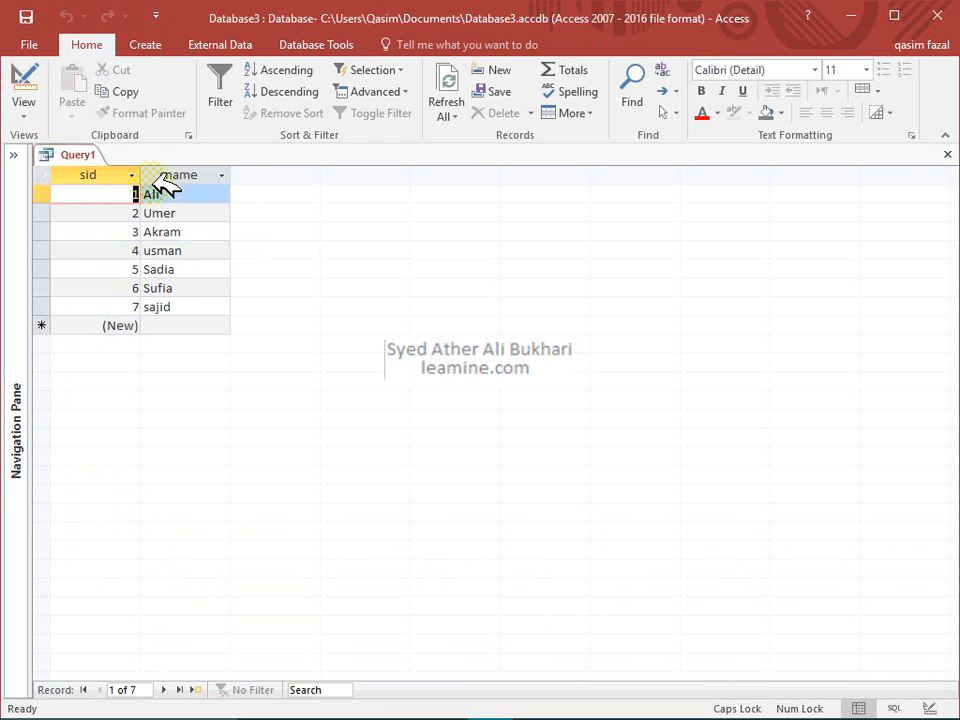
{"action": "left_click", "coordinate": [118, 176]}
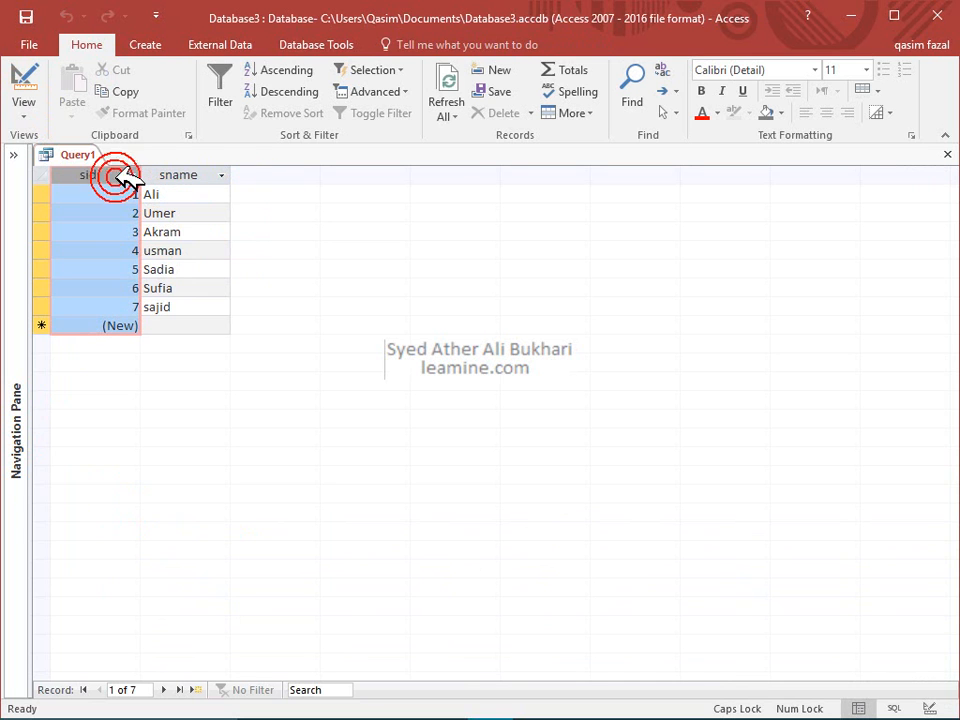
{"action": "left_click", "coordinate": [190, 178]}
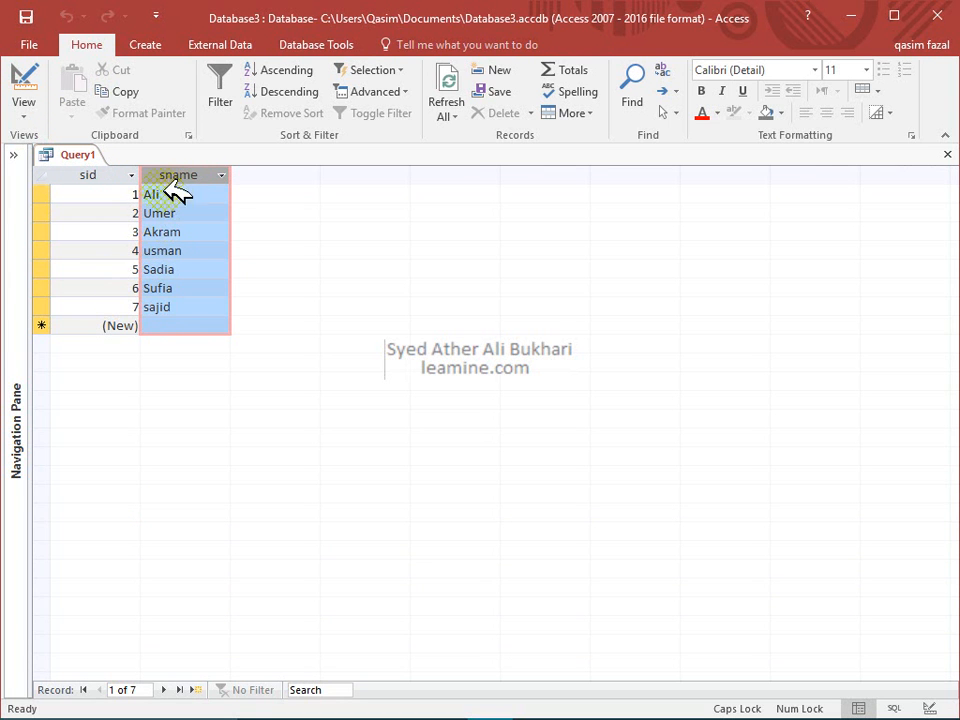
Prefix the sname field with the alias 'Student Name:' in the design grid
{"action": "left_click", "coordinate": [22, 104]}
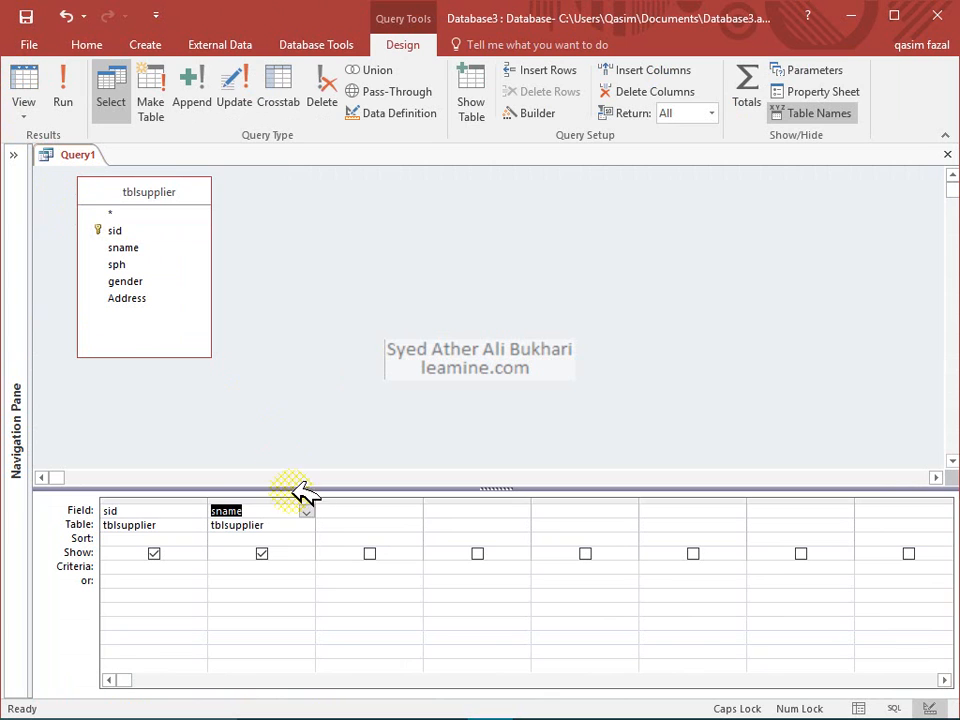
{"action": "left_click", "coordinate": [293, 507]}
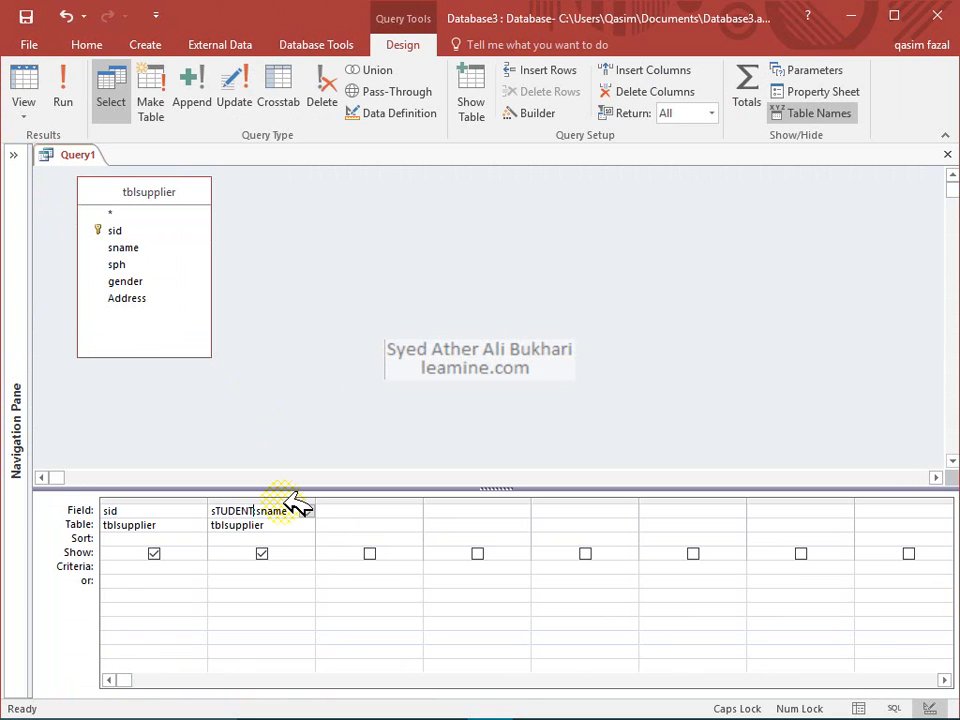
{"action": "key", "text": "BackSpace"}
{"action": "key", "text": "Caps_Lock"}
{"action": "type", "text": "Stu"}
{"action": "type", "text": "dent "}
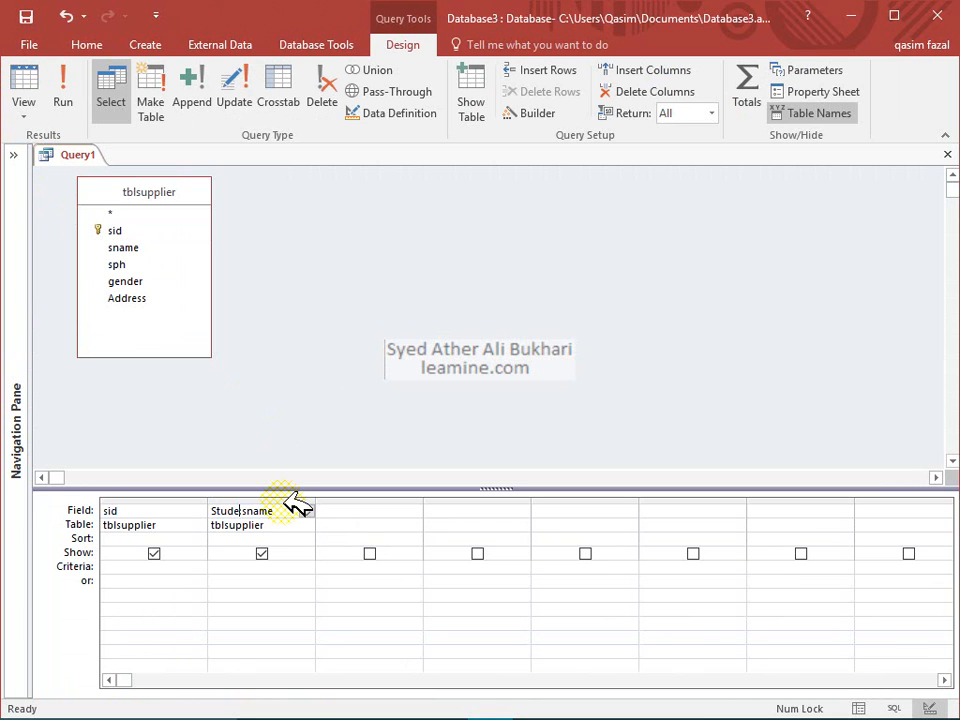
{"action": "type", "text": "Name:"}
{"action": "key", "text": "Down"}
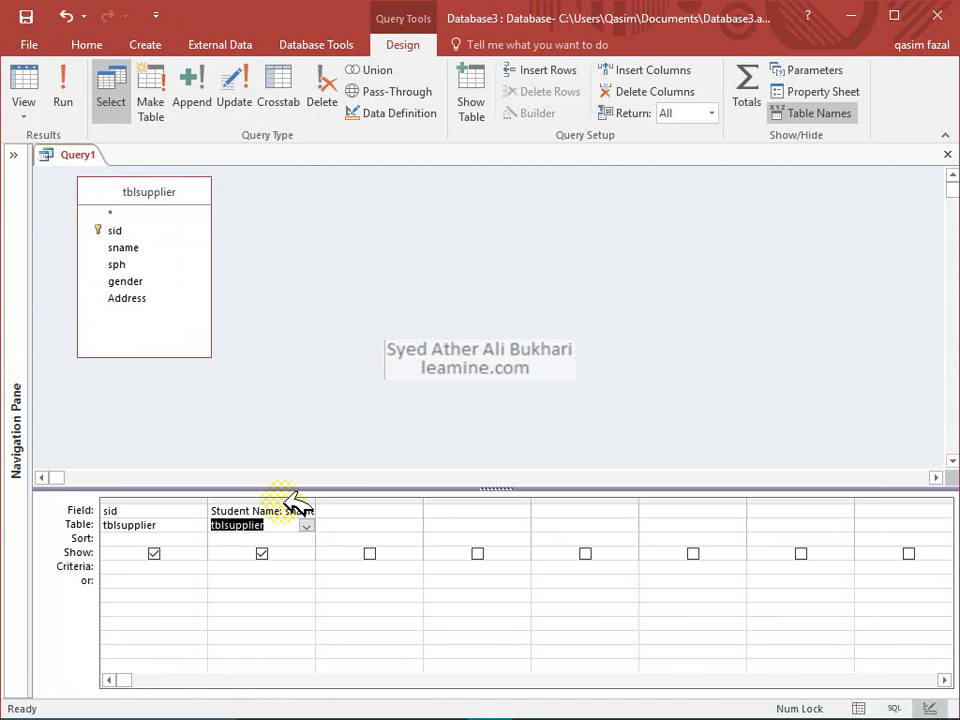
Save the new query as QueStudent
{"action": "left_click", "coordinate": [25, 16]}
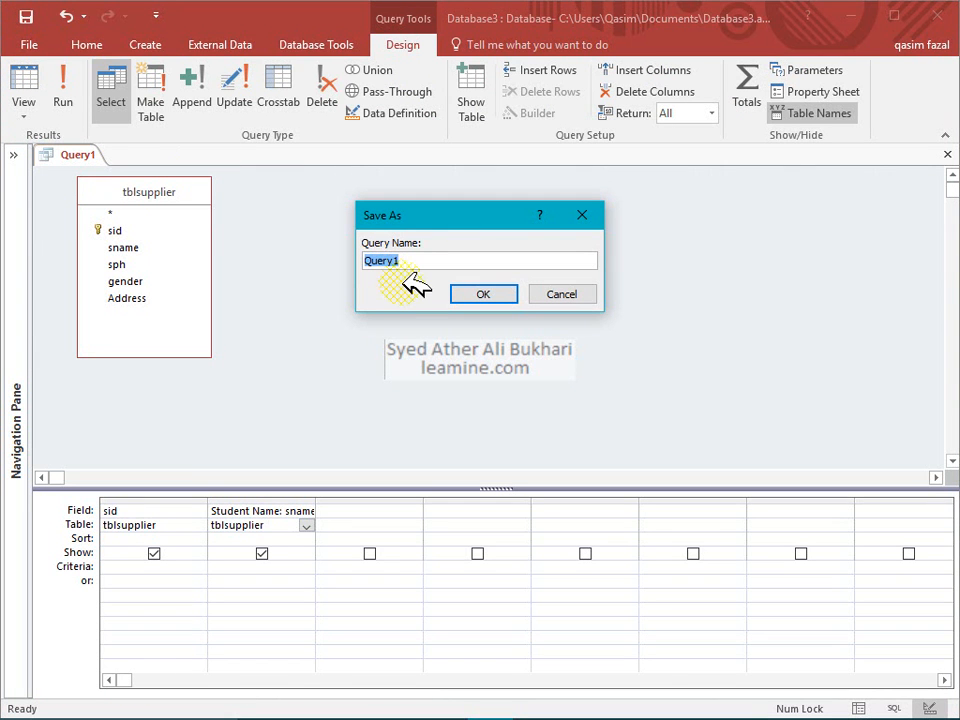
{"action": "type", "text": "Q"}
{"action": "key", "text": "Return"}
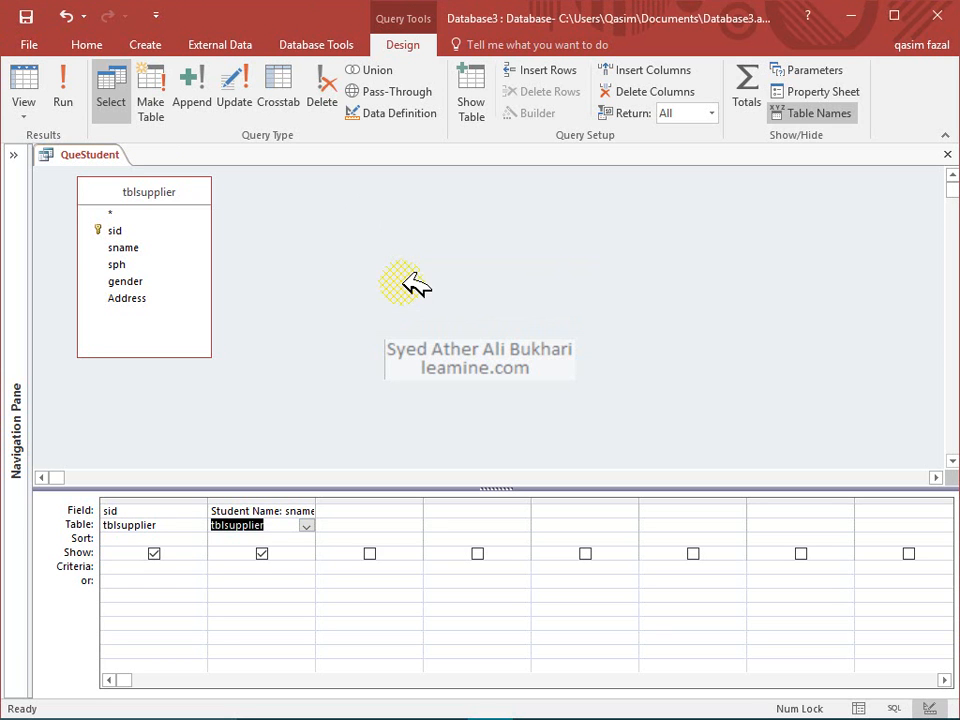
Close QueStudent and reopen it from the Navigation Pane to view its results
{"action": "left_click", "coordinate": [947, 154]}
{"action": "left_click", "coordinate": [13, 155]}
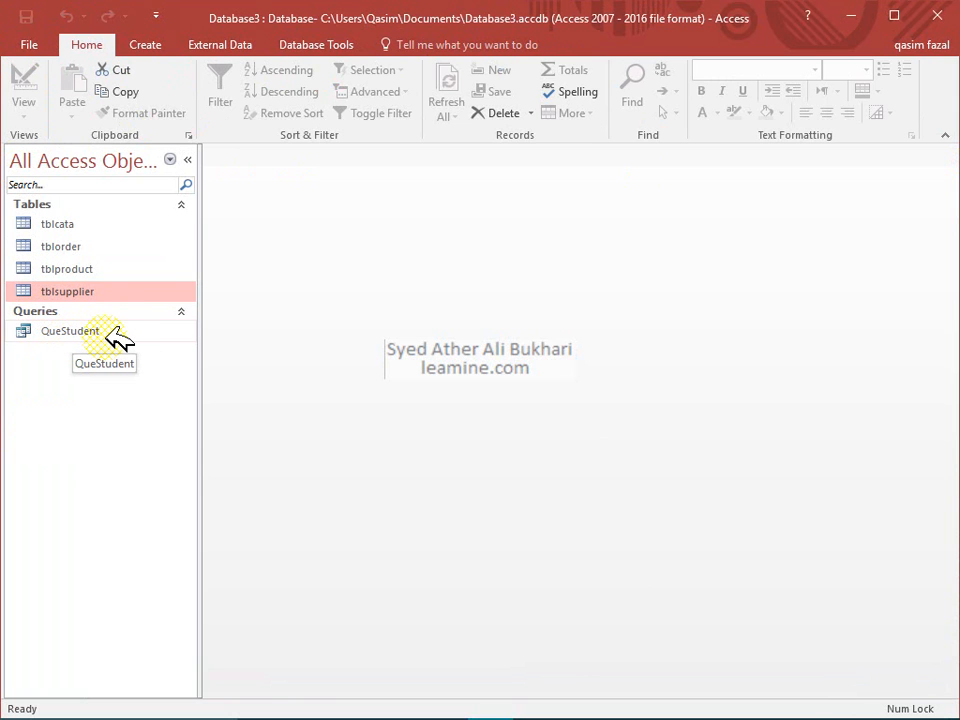
{"action": "double_click", "coordinate": [112, 334]}
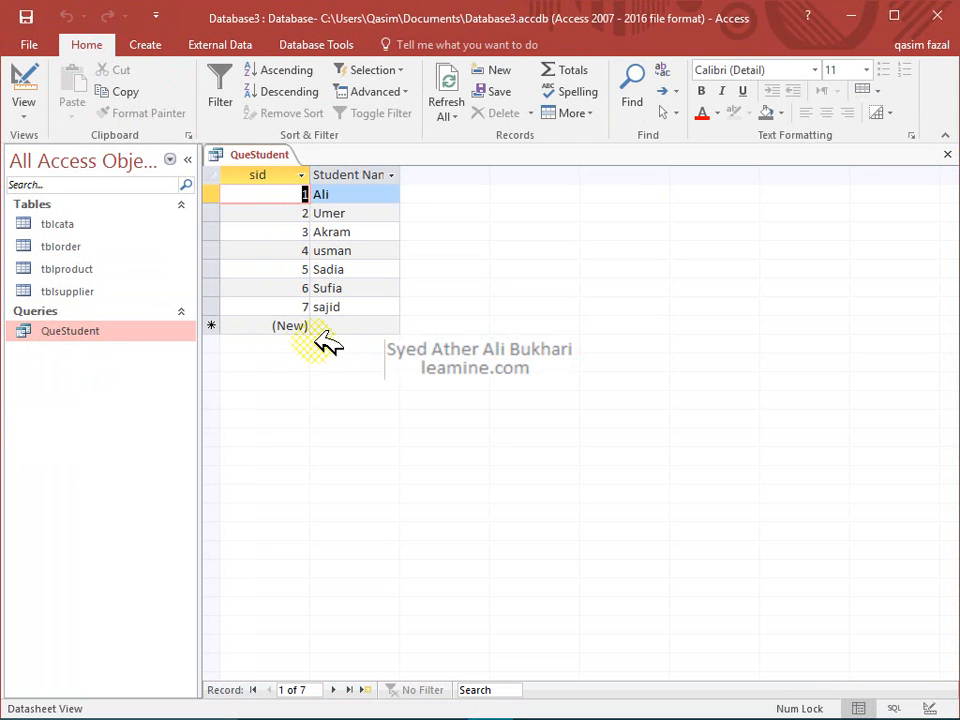
Autofit the Student Name column to its heading, then close QueStudent keeping the layout
{"action": "double_click", "coordinate": [400, 175]}
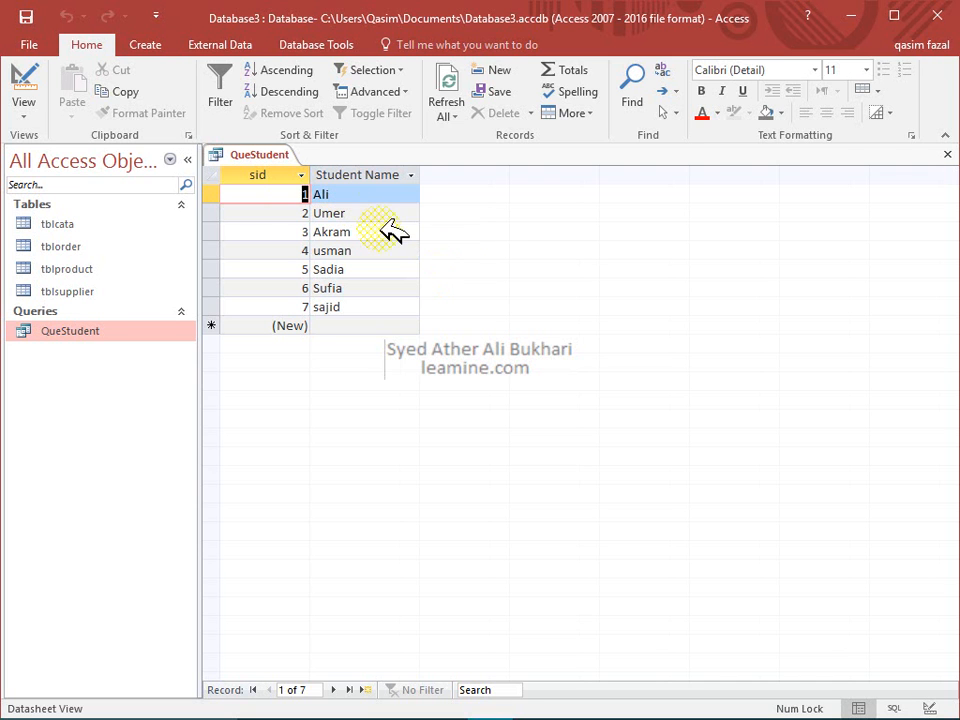
{"action": "left_click", "coordinate": [946, 155]}
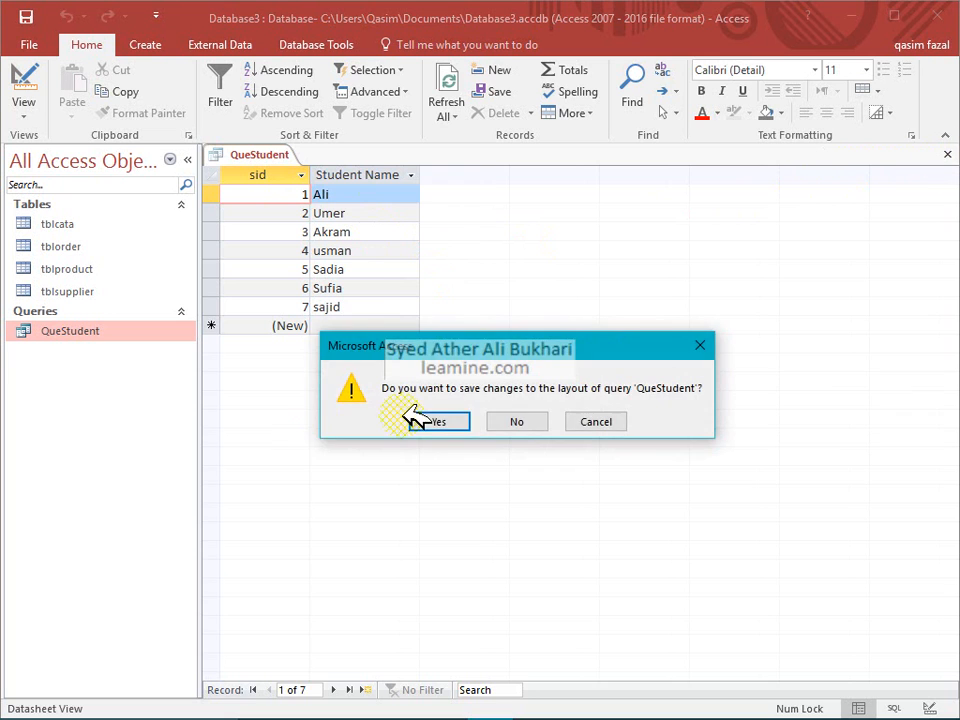
{"action": "left_click", "coordinate": [449, 419]}
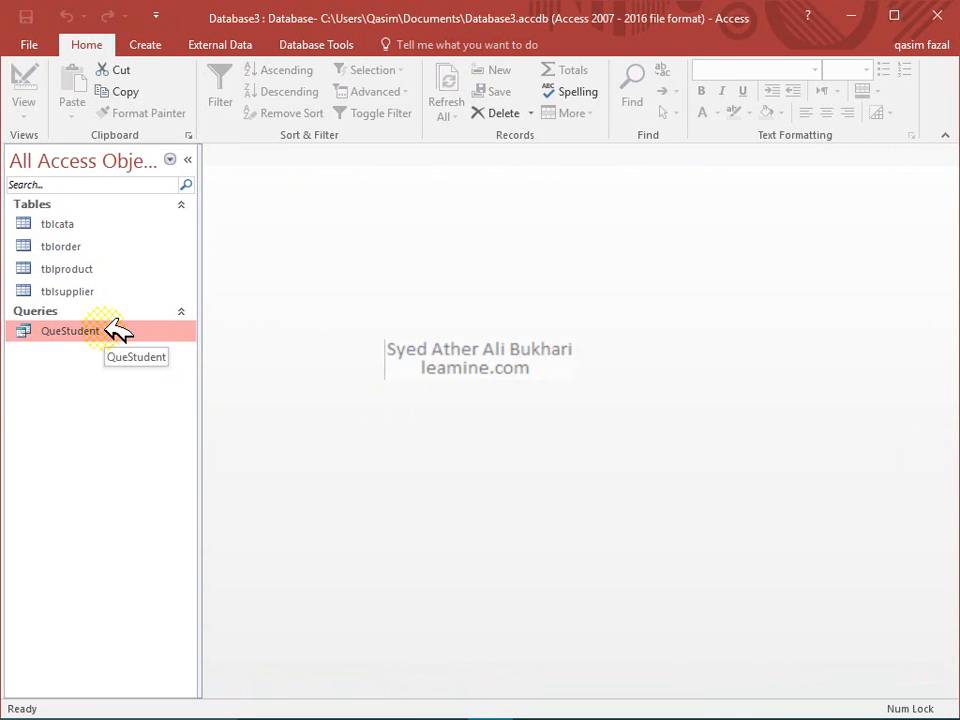
Duplicate QueStudent as a new query named FilterQuery
{"action": "key", "text": "ctrl+c"}
{"action": "key", "text": "ctrl+v"}
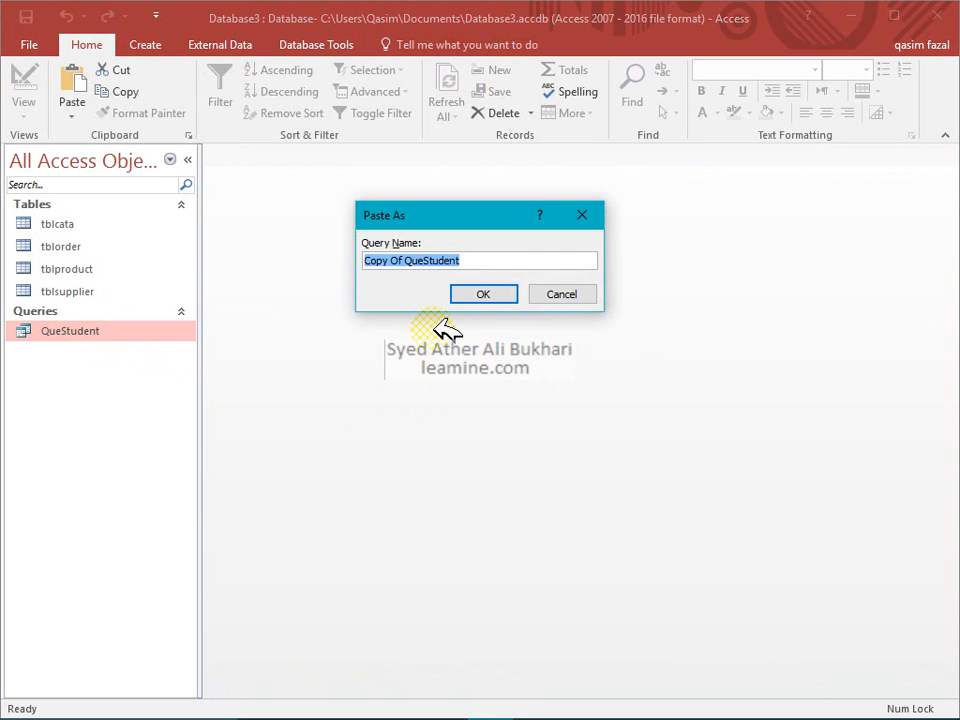
{"action": "type", "text": "FilterQuery"}
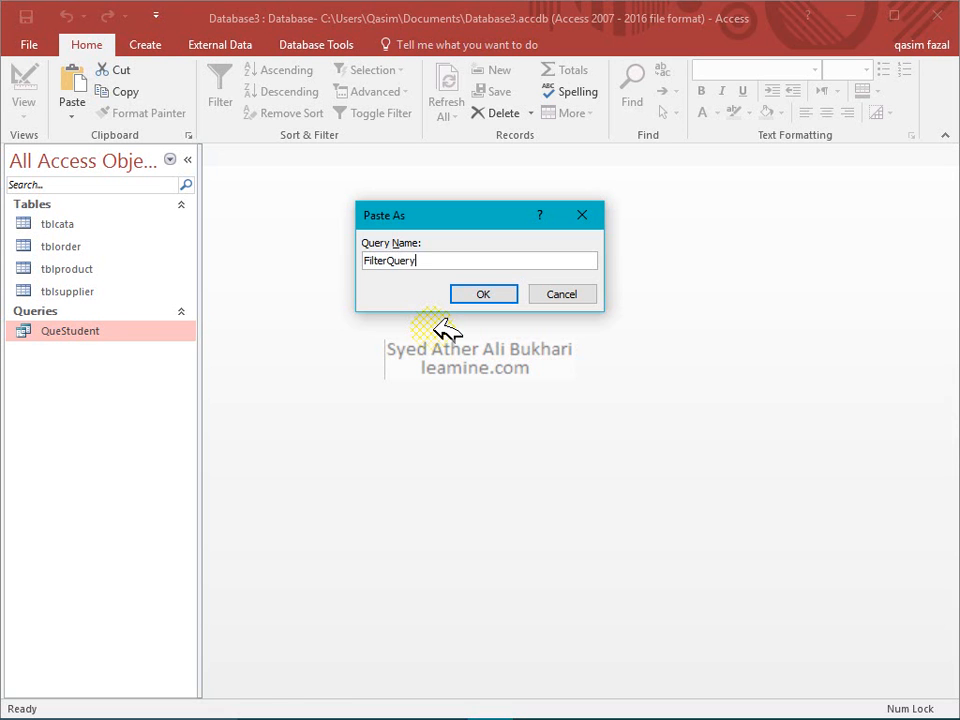
{"action": "key", "text": "Return"}
{"action": "key", "text": "Return"}
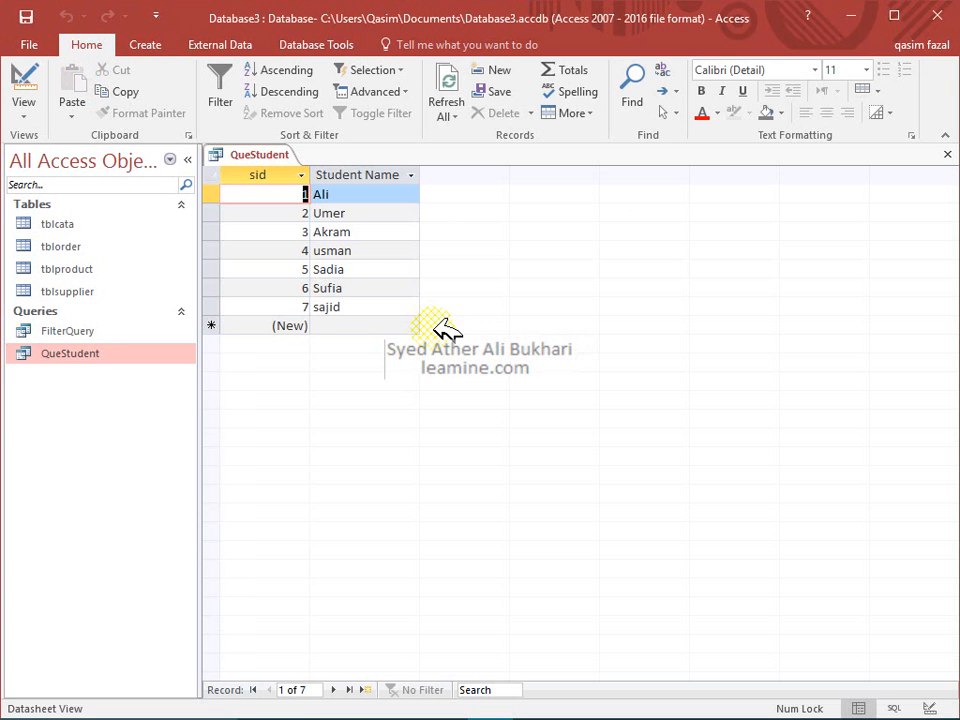
{"action": "left_click", "coordinate": [22, 104]}
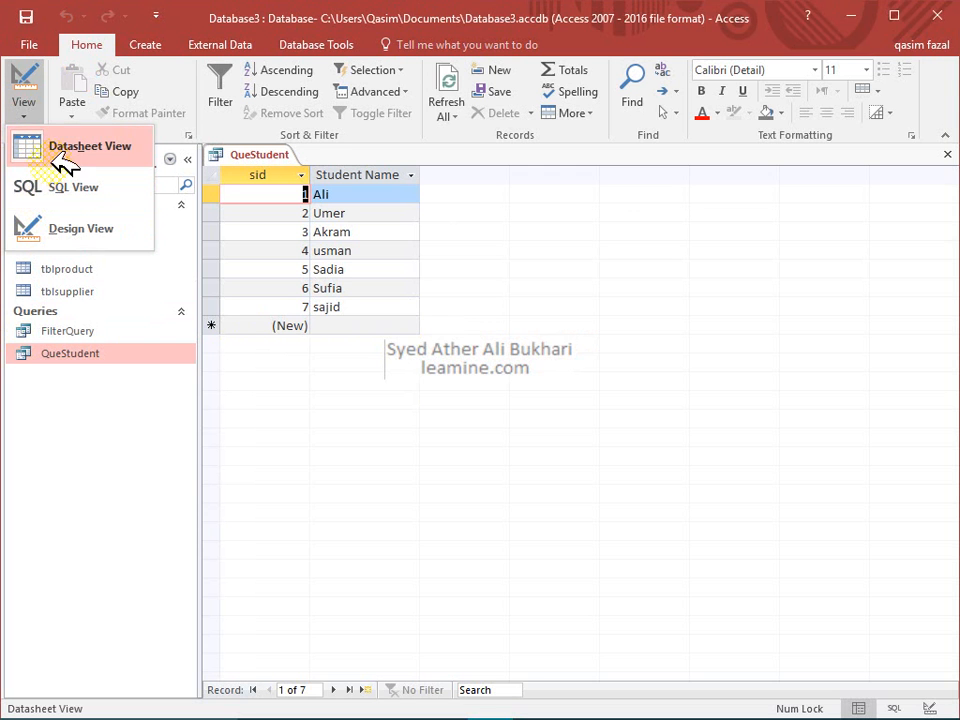
Clear QueStudent's grid and run it with all tblsupplier fields (*)
{"action": "left_click", "coordinate": [26, 80]}
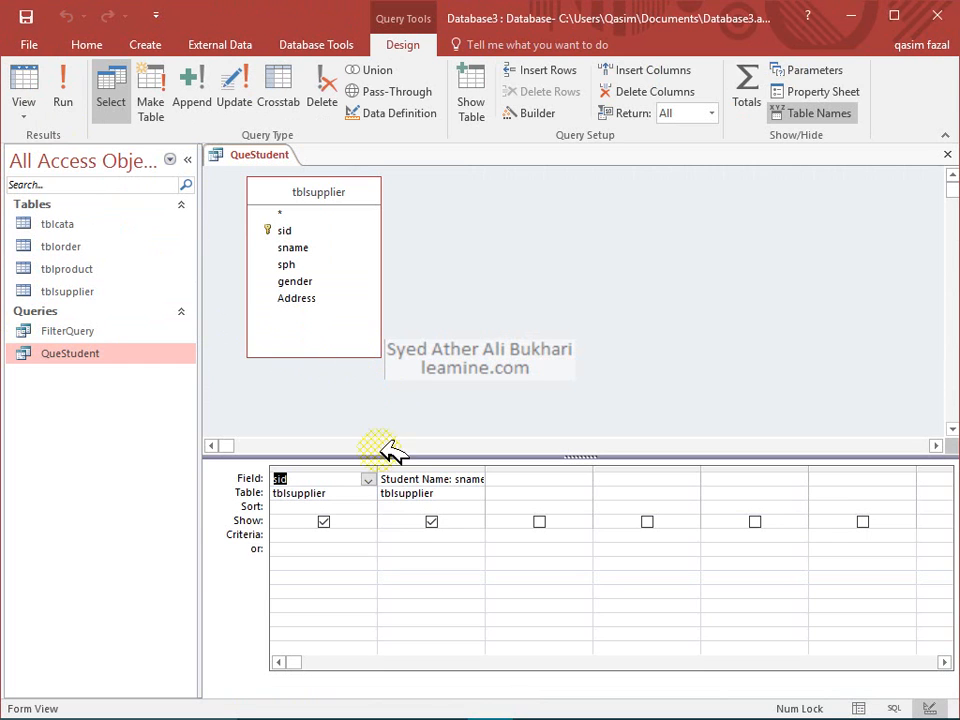
{"action": "left_click", "coordinate": [435, 466]}
{"action": "key", "text": "Delete"}
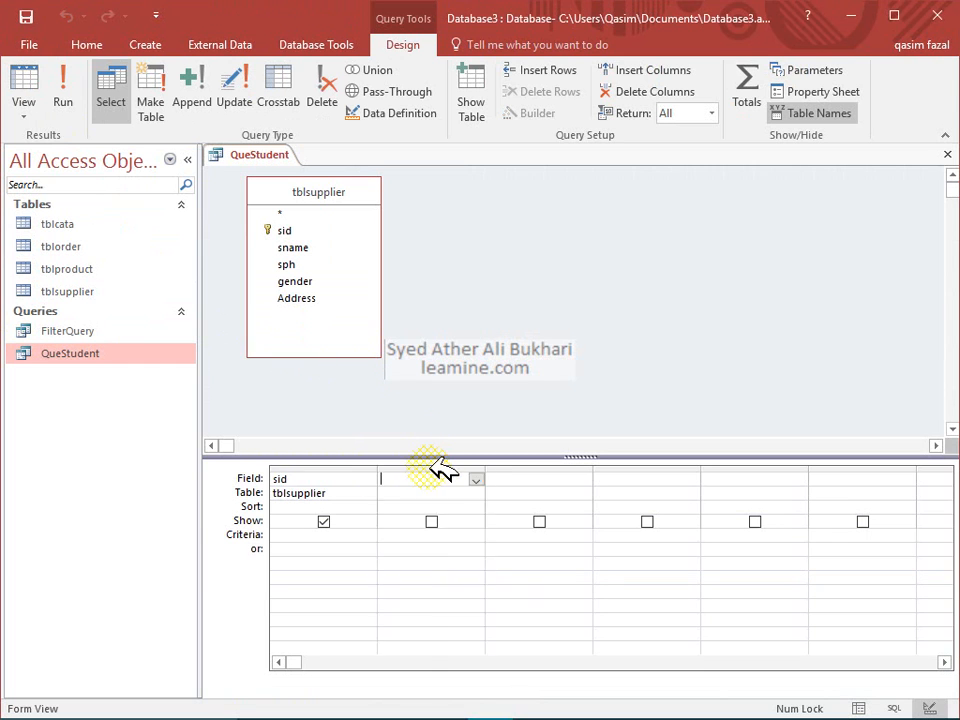
{"action": "left_click", "coordinate": [343, 467]}
{"action": "key", "text": "Delete"}
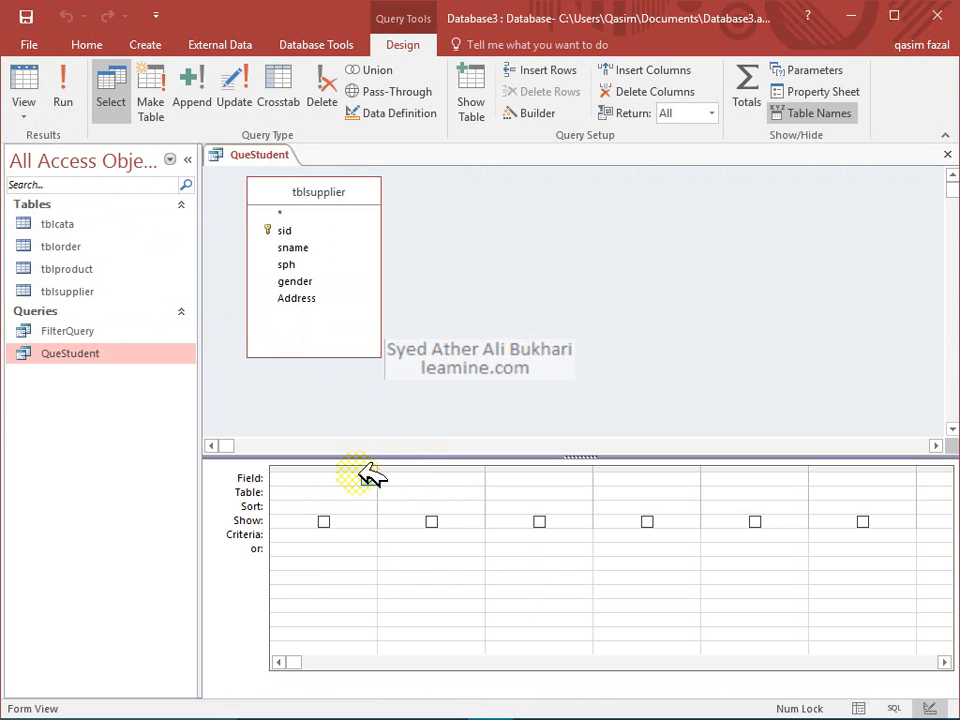
{"action": "double_click", "coordinate": [316, 211]}
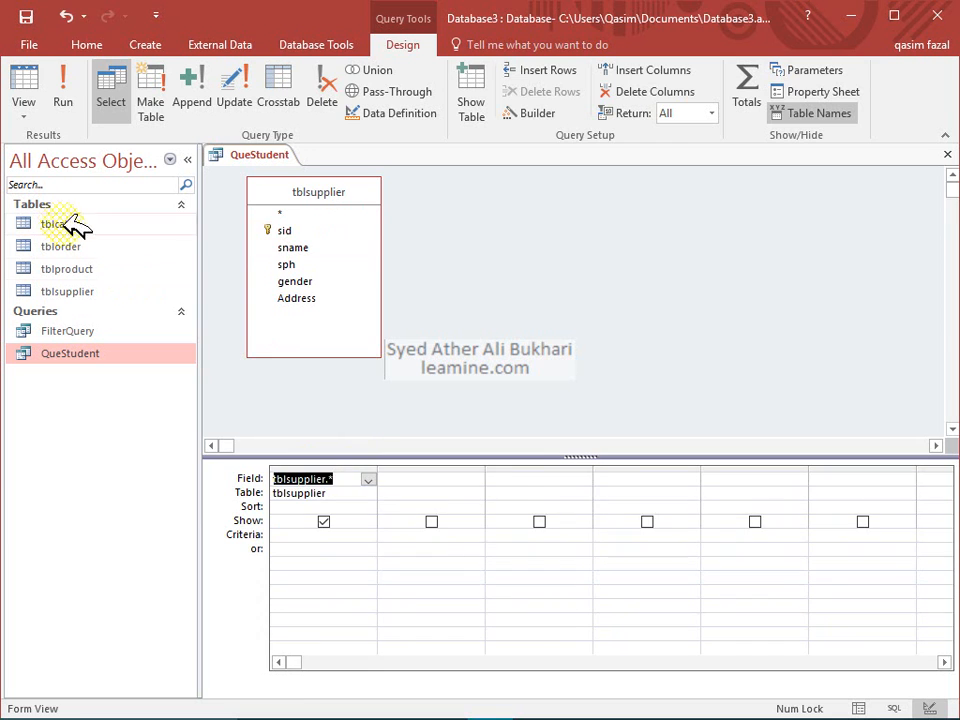
{"action": "left_click", "coordinate": [63, 88]}
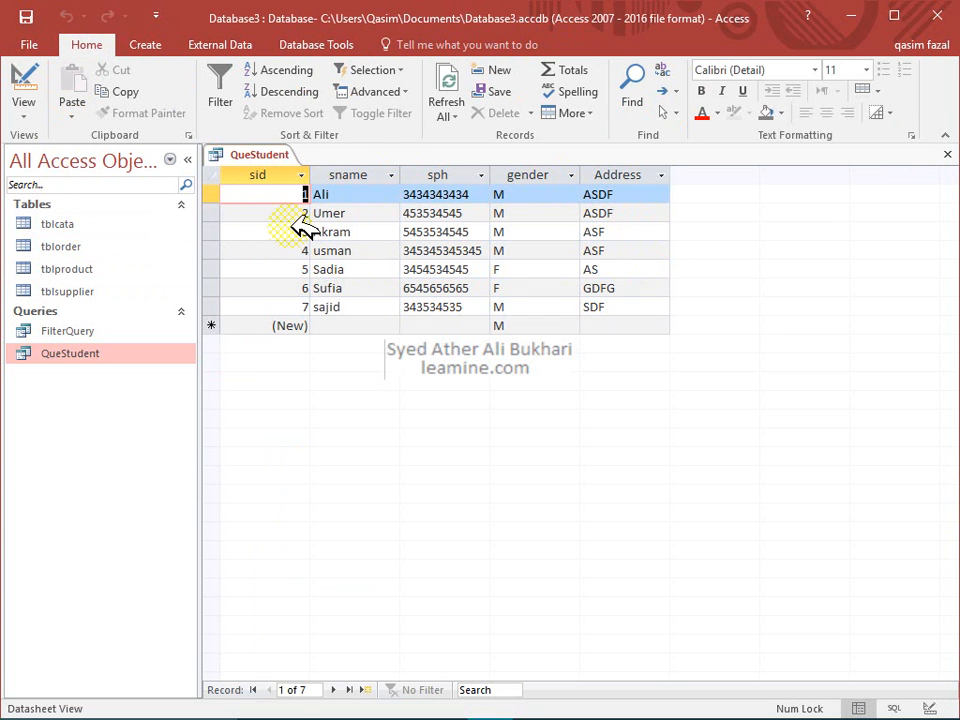
Replace the all-fields column with sid, sname and gender, then run the query
{"action": "left_click", "coordinate": [24, 86]}
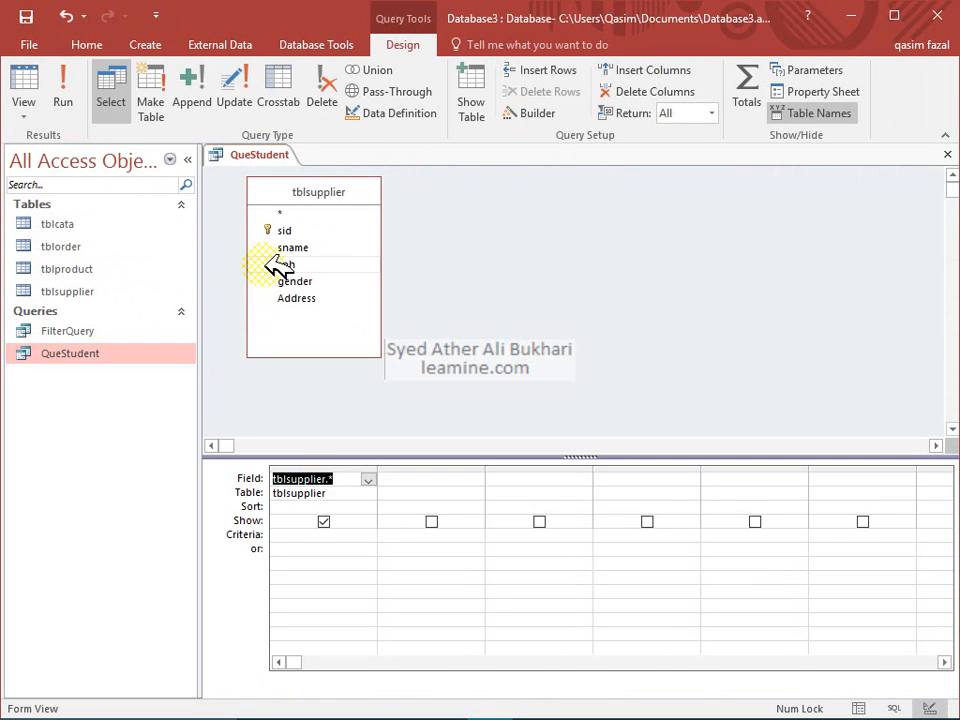
{"action": "left_click", "coordinate": [345, 469]}
{"action": "key", "text": "Delete"}
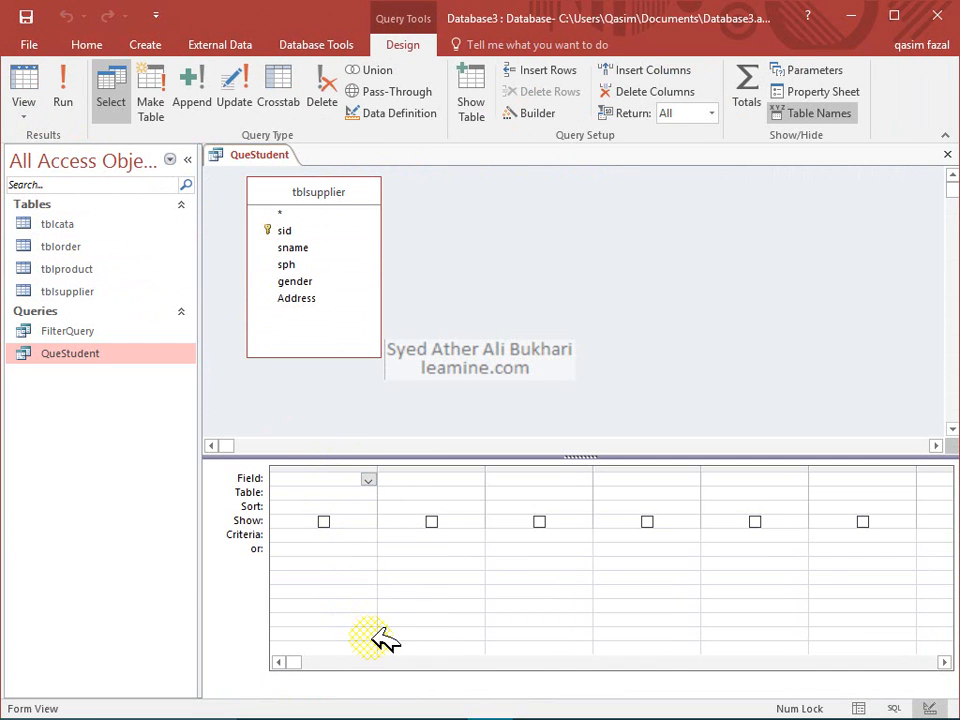
{"action": "double_click", "coordinate": [340, 233]}
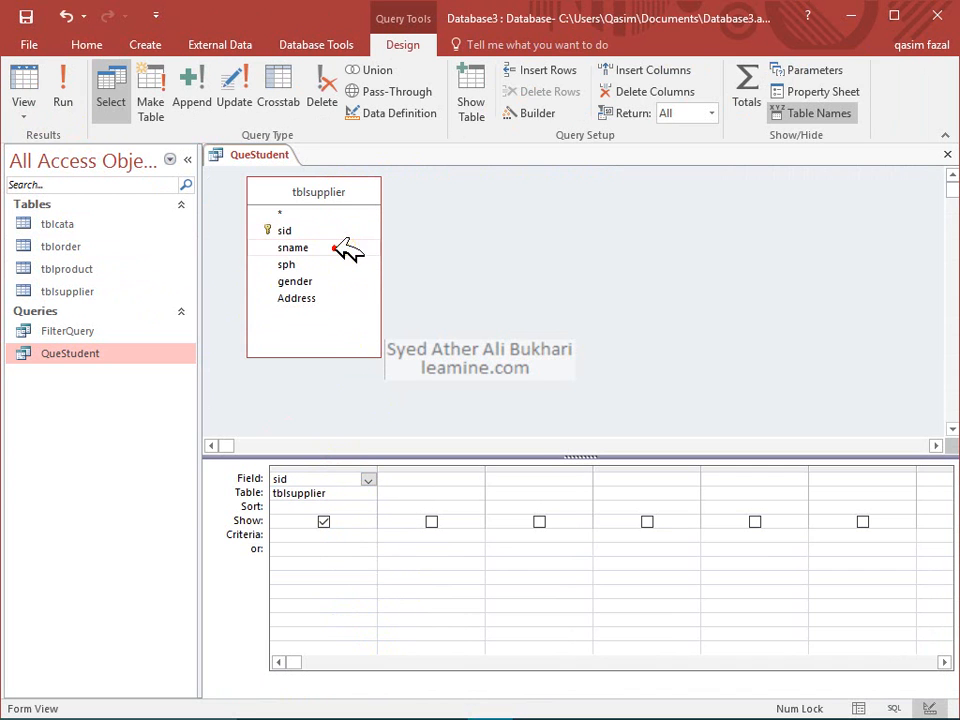
{"action": "double_click", "coordinate": [345, 249]}
{"action": "double_click", "coordinate": [340, 281]}
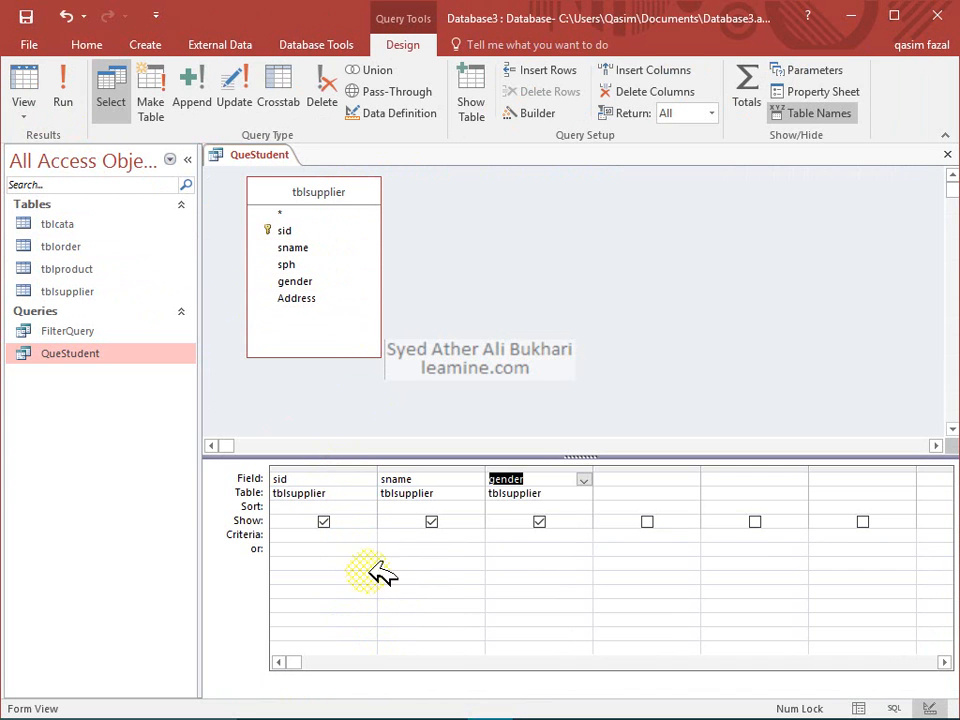
{"action": "left_click", "coordinate": [64, 84]}
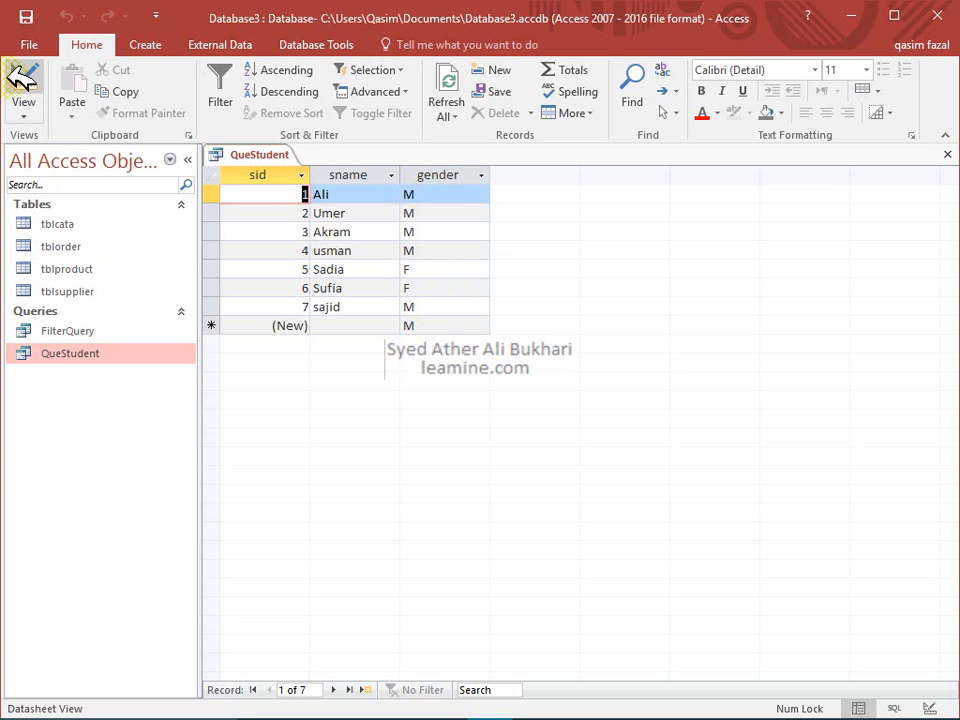
Enter the criterion "M" under the gender column in Design View
{"action": "left_click", "coordinate": [27, 88]}
{"action": "left_click", "coordinate": [539, 522]}
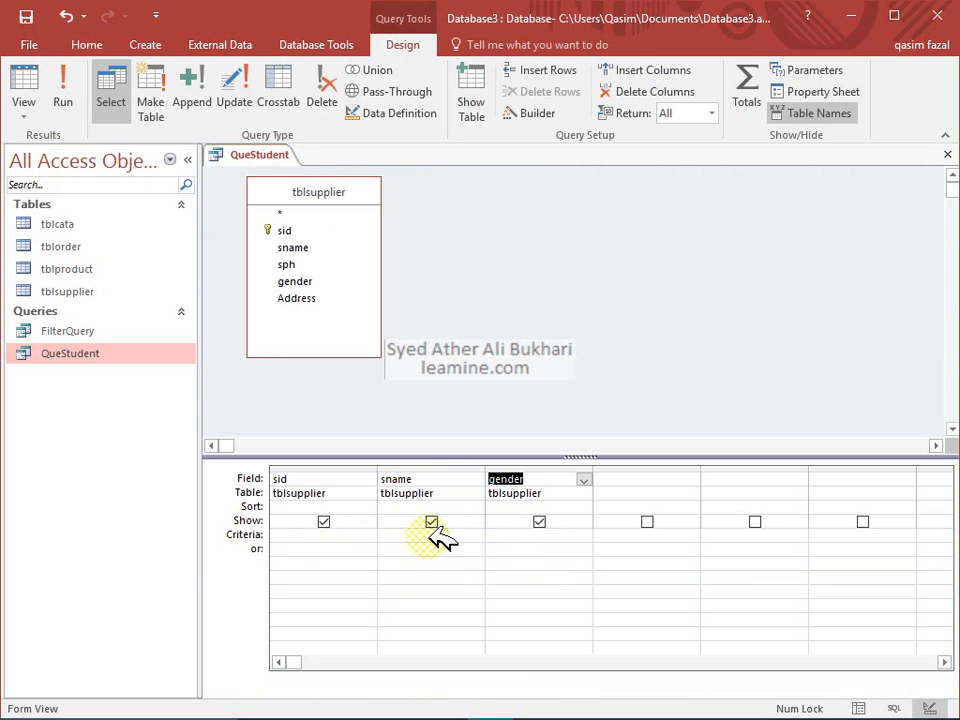
{"action": "left_click", "coordinate": [508, 538]}
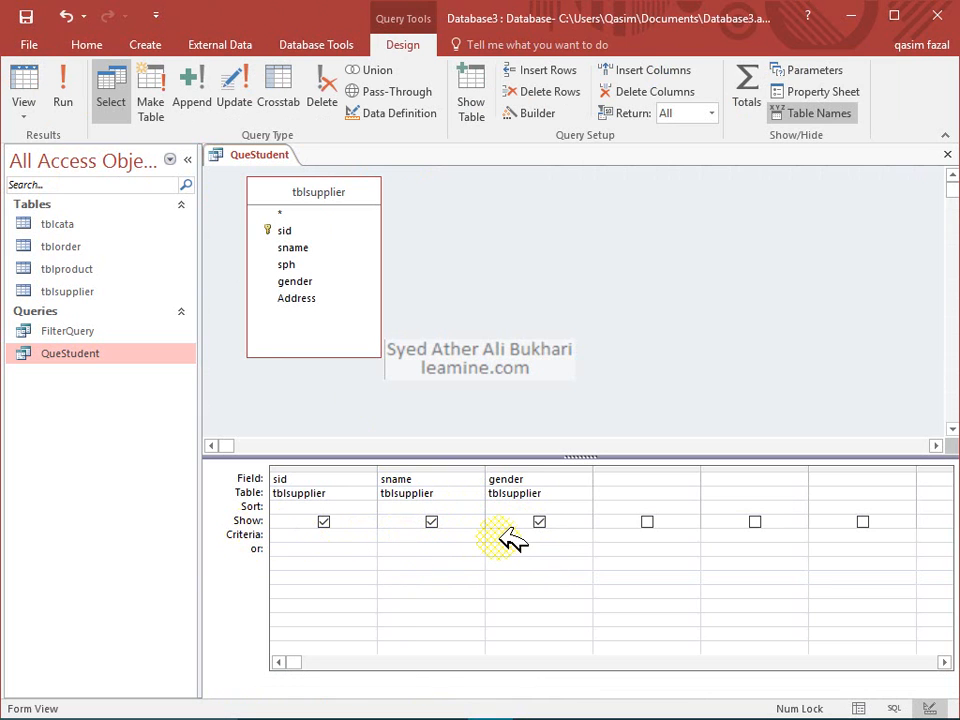
{"action": "type", "text": "M"}
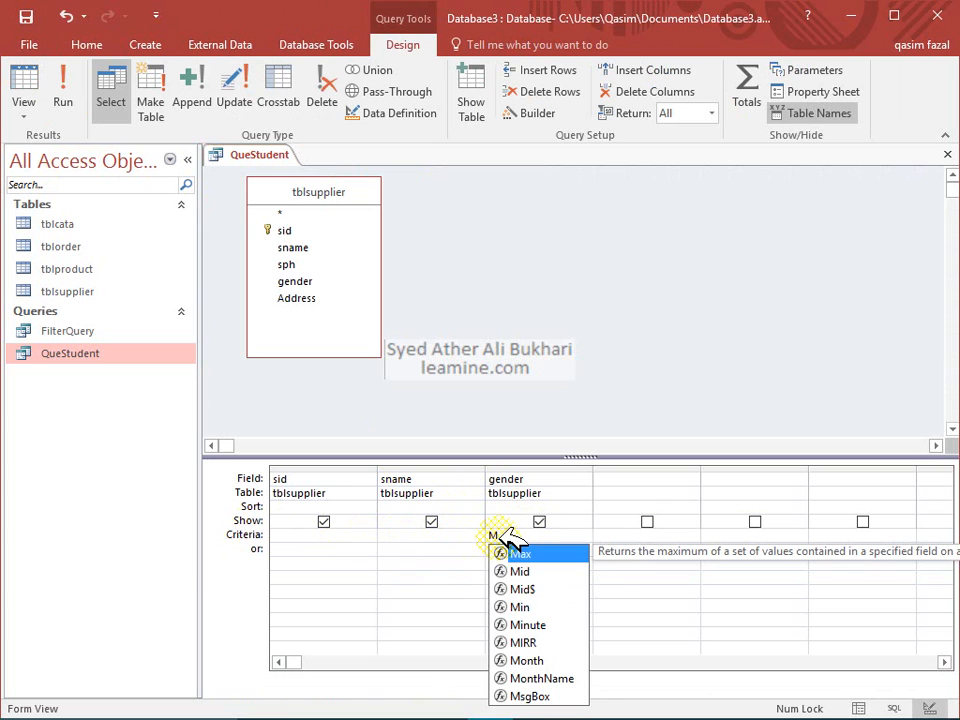
{"action": "key", "text": "Escape"}
{"action": "type", "text": "\"M"}
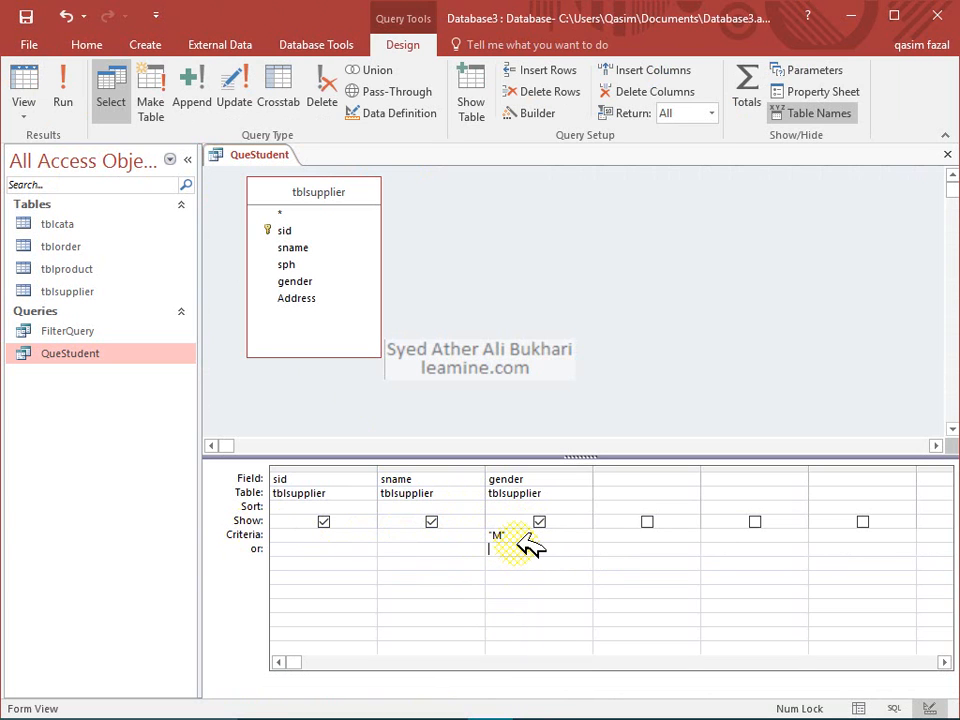
Close QueStudent and reopen it to see the five male records
{"action": "left_click", "coordinate": [946, 152]}
{"action": "left_click", "coordinate": [112, 354]}
{"action": "double_click", "coordinate": [114, 356]}
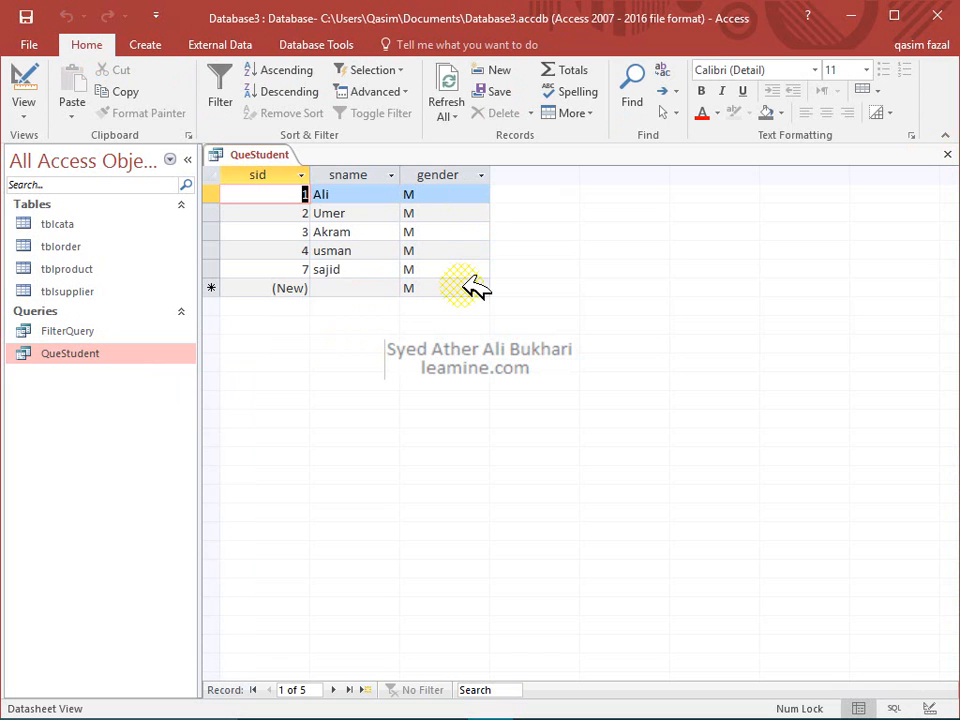
Close QueStudent and rename it to QueStudentFix
{"action": "left_click", "coordinate": [947, 153]}
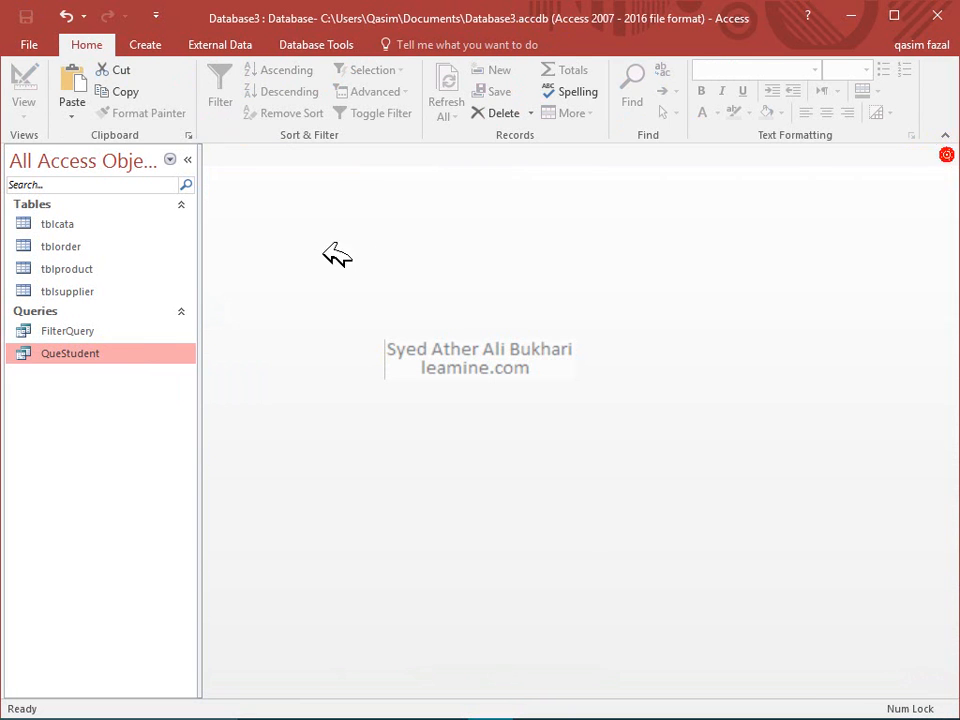
{"action": "left_click", "coordinate": [145, 358]}
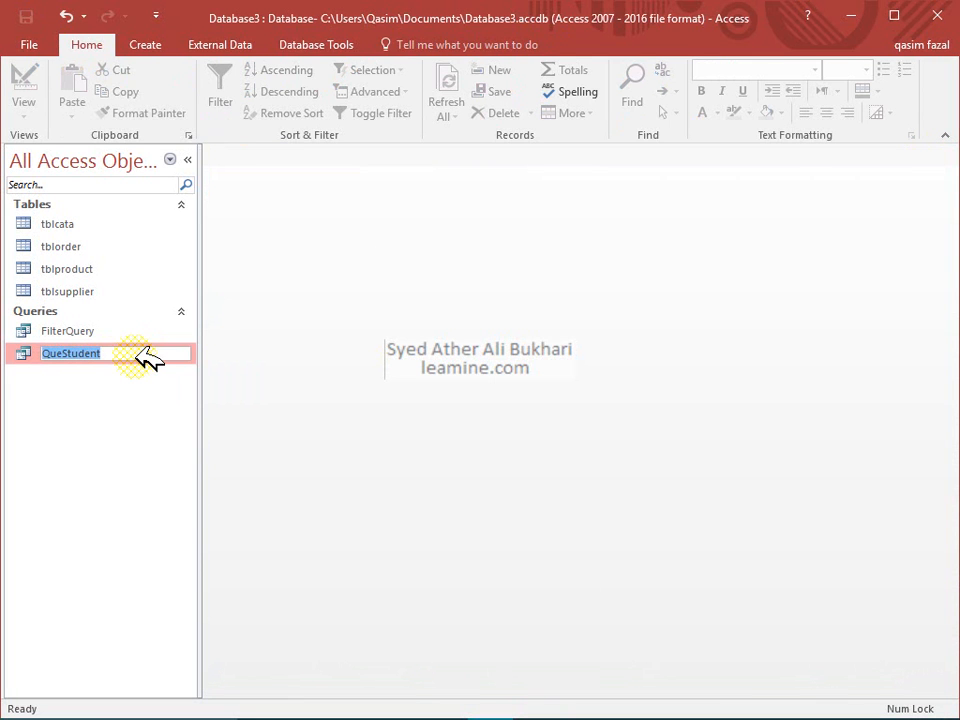
{"action": "left_click", "coordinate": [145, 358]}
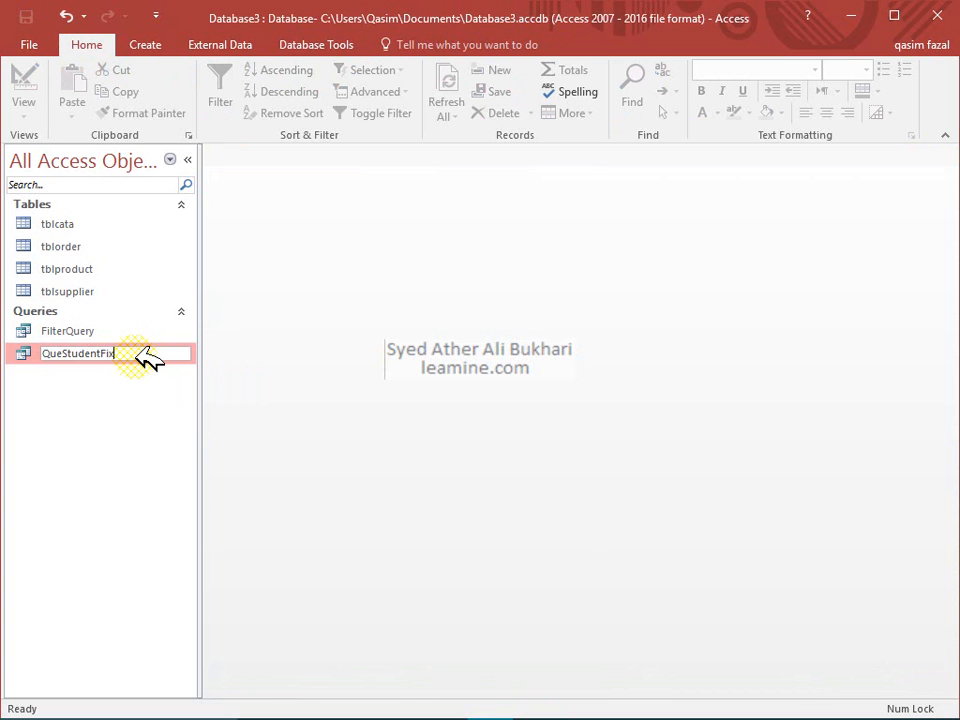
{"action": "type", "text": "Fix"}
{"action": "key", "text": "Return"}
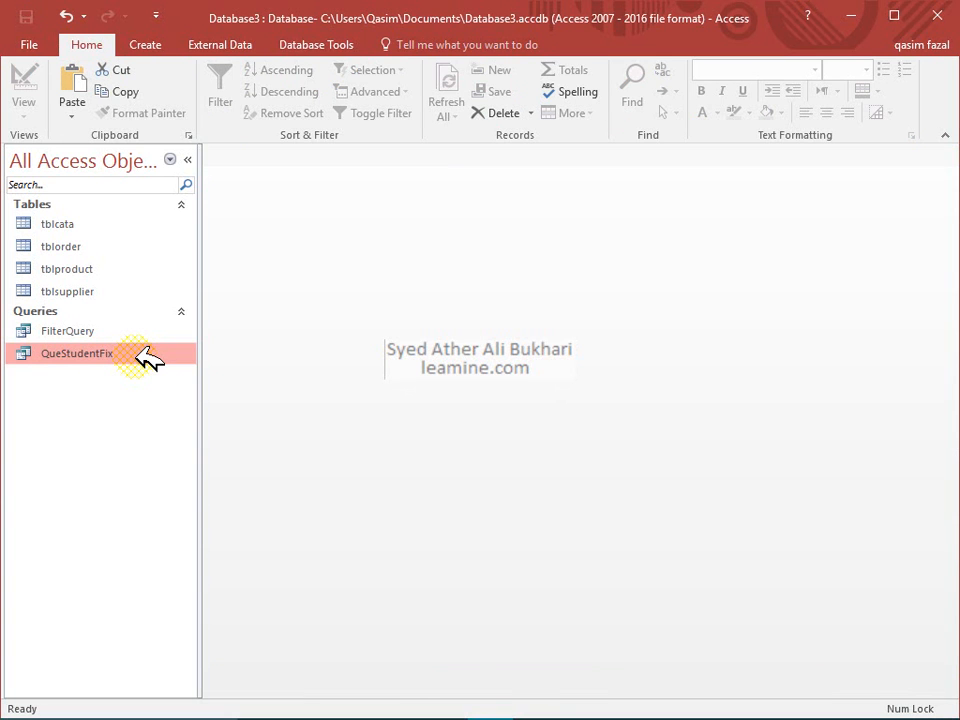
Paste a copy of the query named QueStudentVariable and open it in Design view
{"action": "key", "text": "ctrl+v"}
{"action": "key", "text": "Home"}
{"action": "key", "text": "Delete"}
{"action": "key", "text": "Delete"}
{"action": "key", "text": "Delete"}
{"action": "key", "text": "Delete"}
{"action": "key", "text": "Delete"}
{"action": "key", "text": "Delete"}
{"action": "key", "text": "Delete"}
{"action": "key", "text": "Delete"}
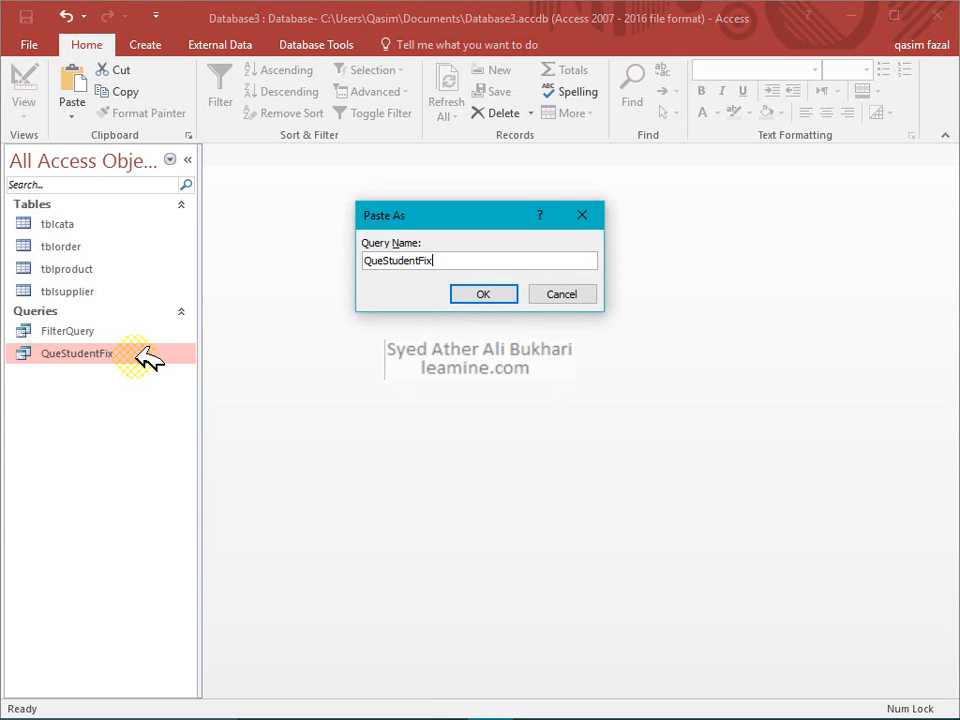
{"action": "type", "text": "Variable"}
{"action": "key", "text": "Return"}
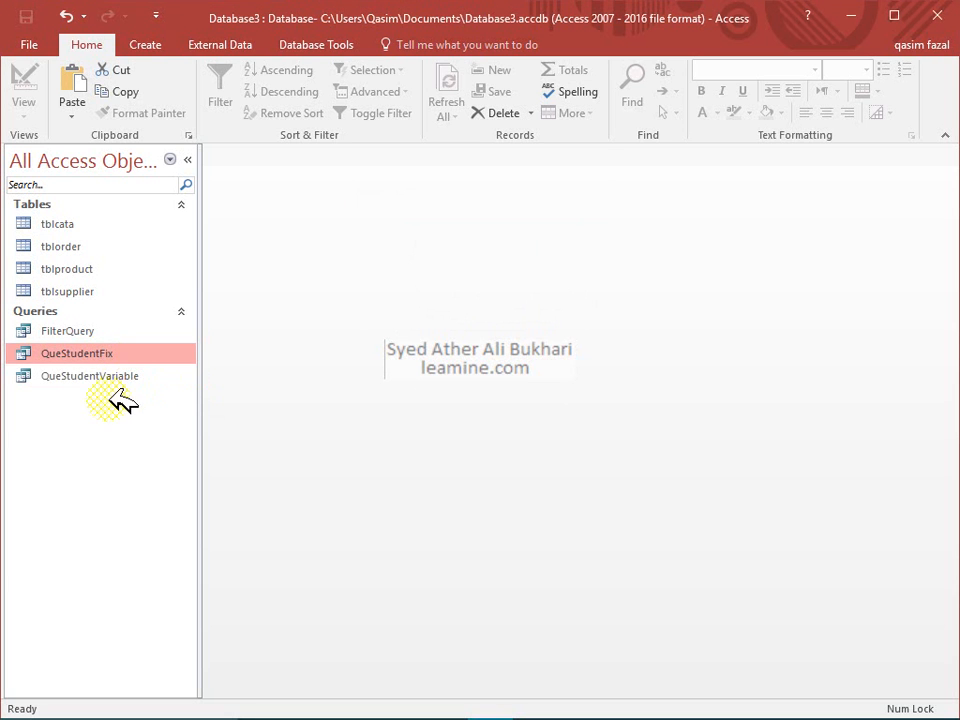
{"action": "left_click", "coordinate": [128, 378]}
{"action": "right_click", "coordinate": [128, 378]}
{"action": "left_click", "coordinate": [160, 417]}
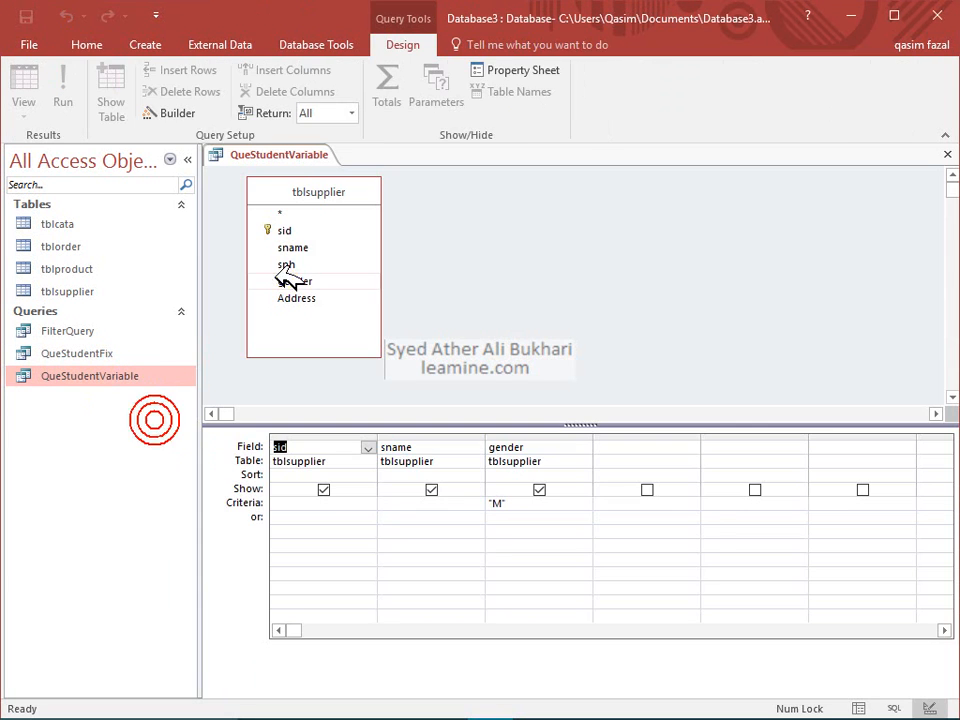
Replace the gender criterion "M" with [Please Select Gender(M or F)] and run the query
{"action": "left_click", "coordinate": [503, 502]}
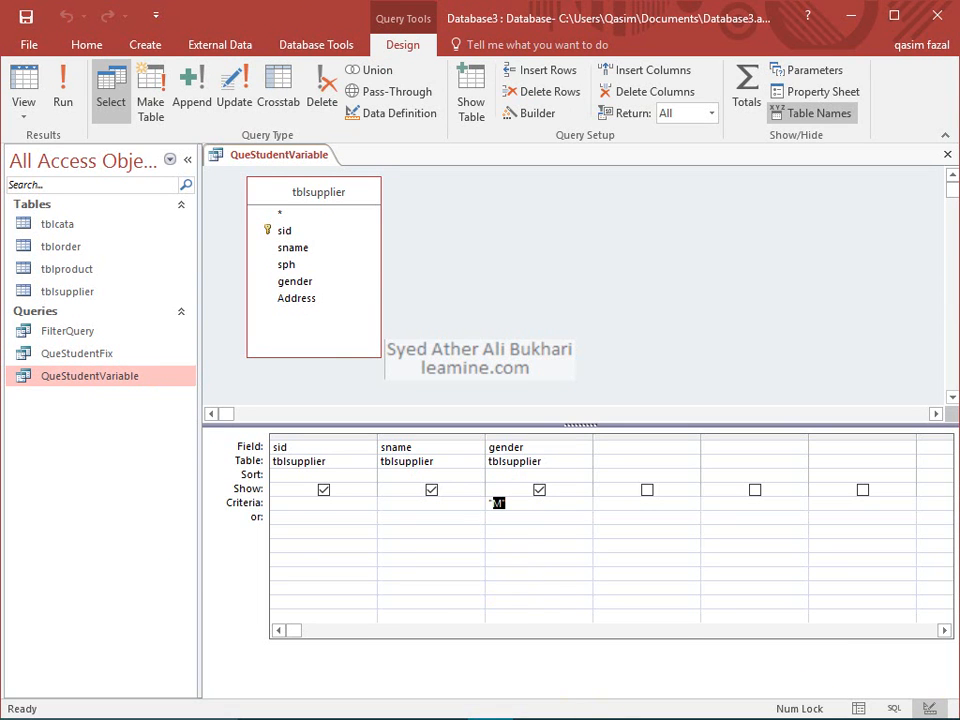
{"action": "left_click", "coordinate": [958, 702]}
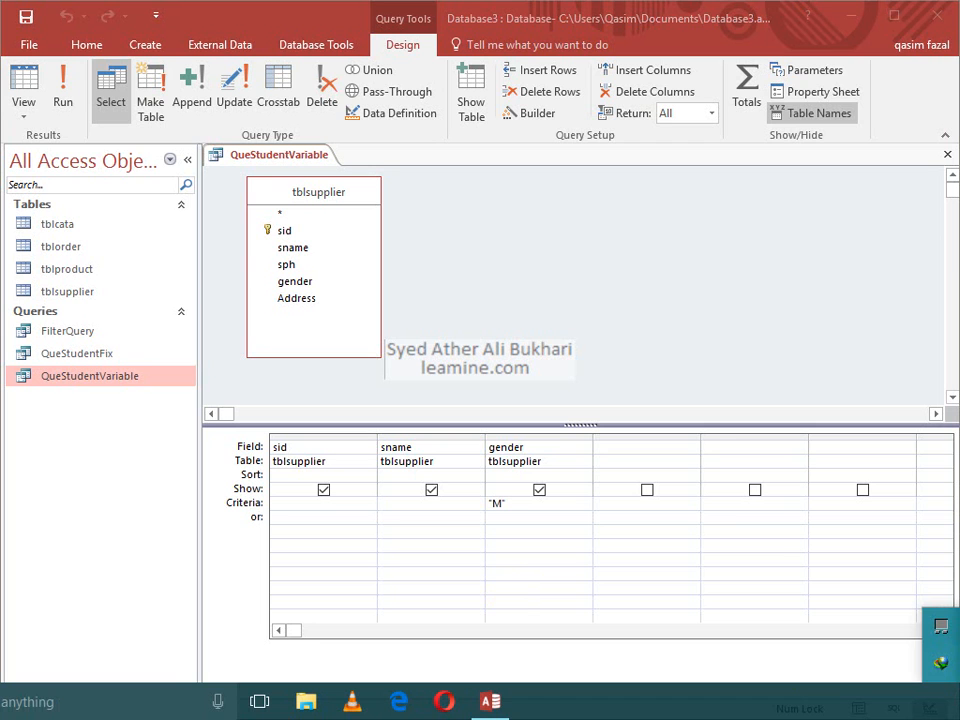
{"action": "left_click", "coordinate": [878, 652]}
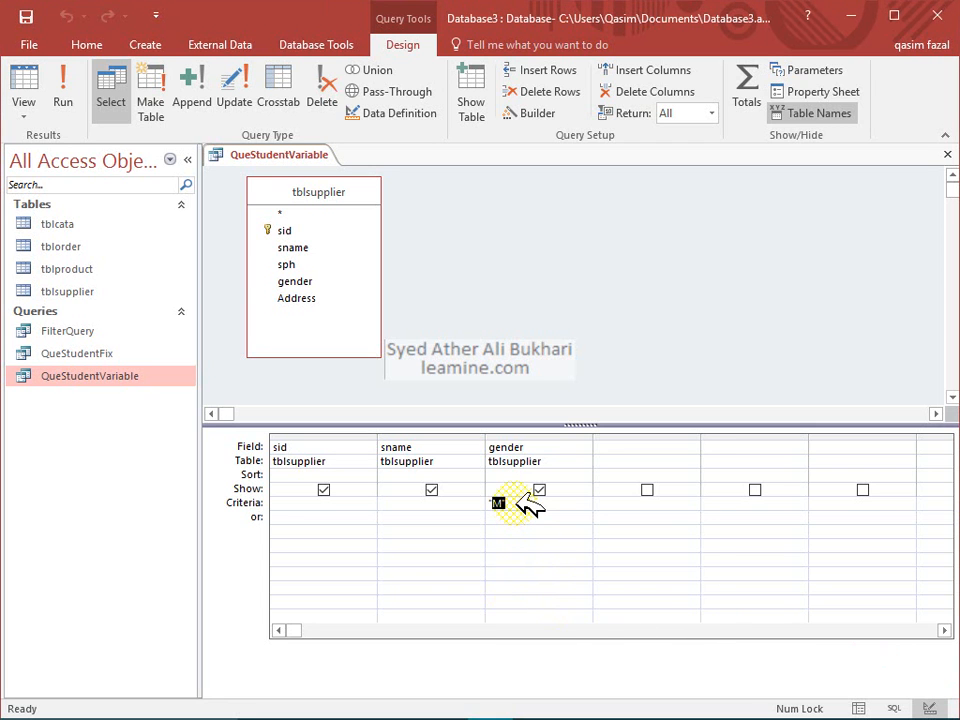
{"action": "key", "text": "Delete"}
{"action": "type", "text": "Gender]"}
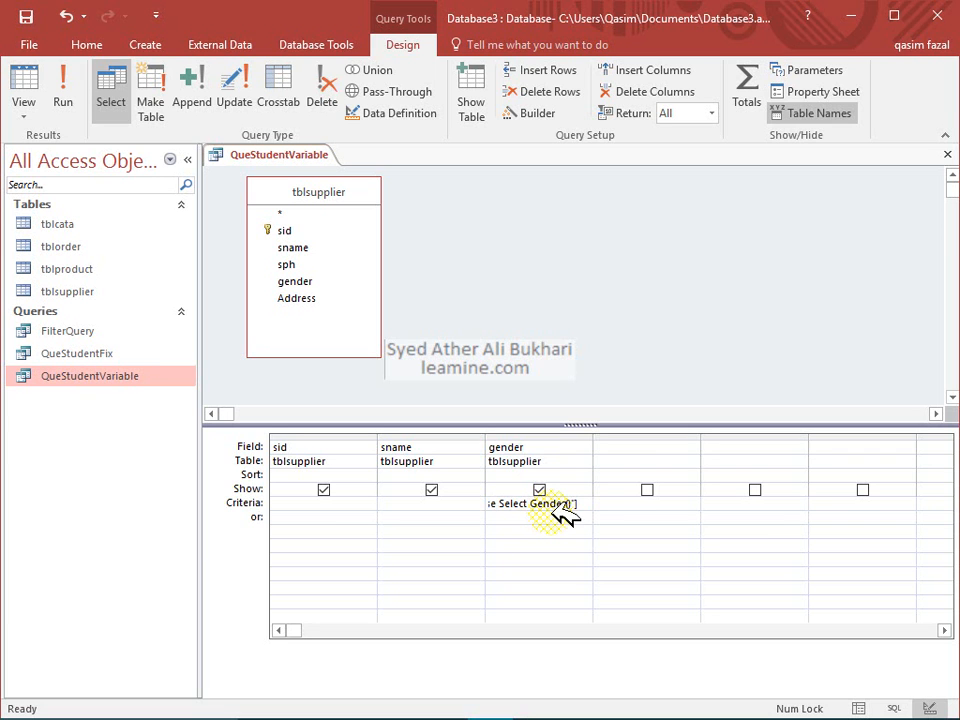
{"action": "type", "text": "or F"}
{"action": "left_click", "coordinate": [550, 514]}
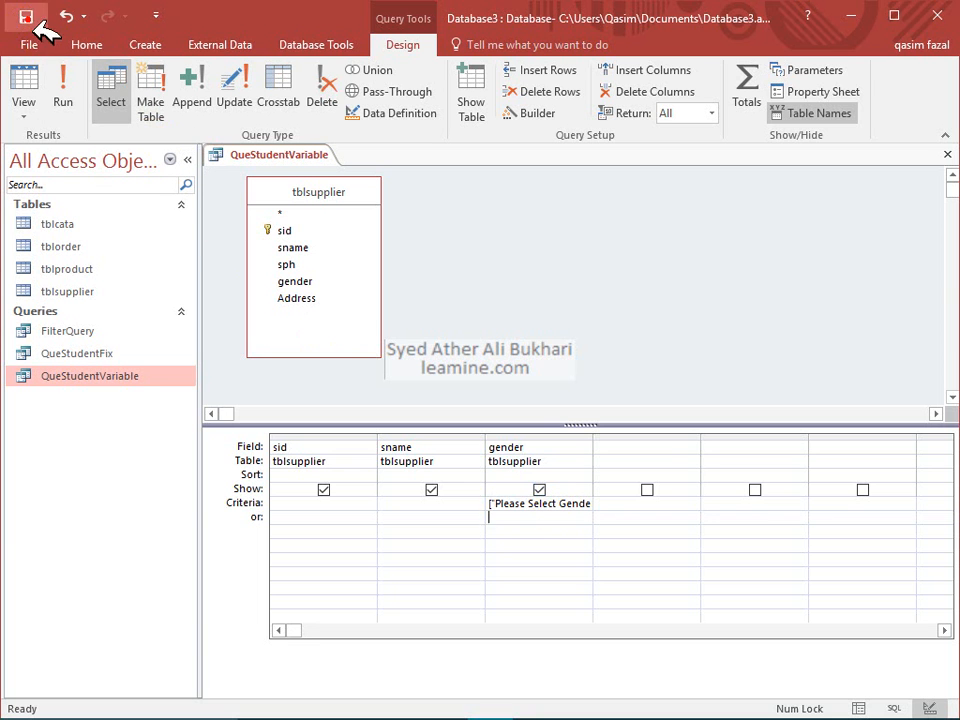
{"action": "left_click", "coordinate": [63, 85]}
{"action": "left_click_drag", "start_coordinate": [437, 213], "coordinate": [440, 281]}
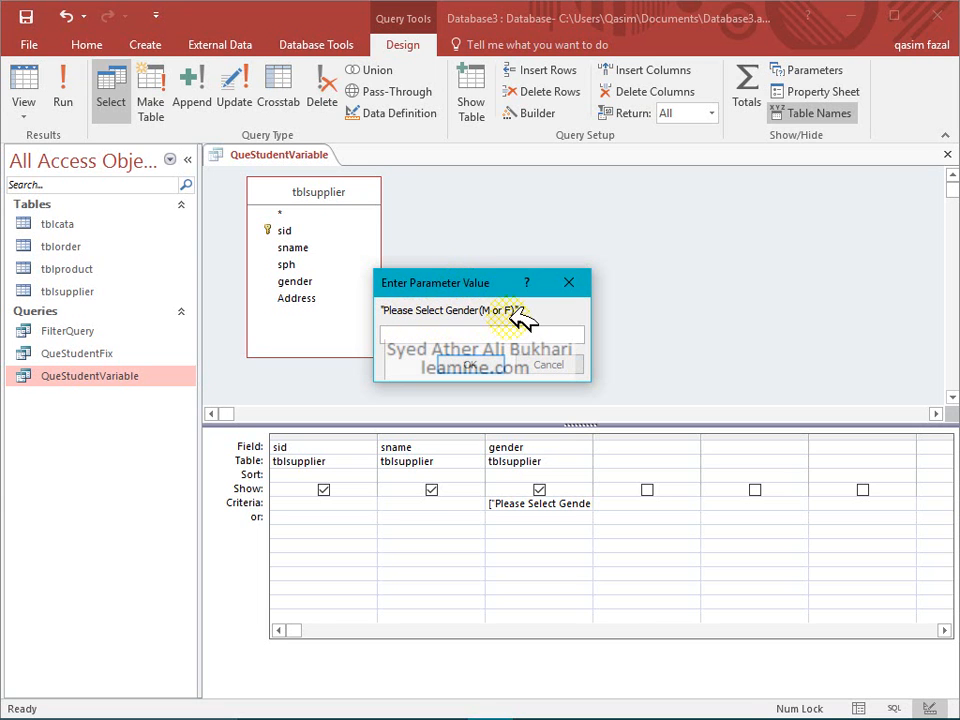
Run QueStudentVariable with M for five records, then F for two, and close it
{"action": "left_click", "coordinate": [468, 336]}
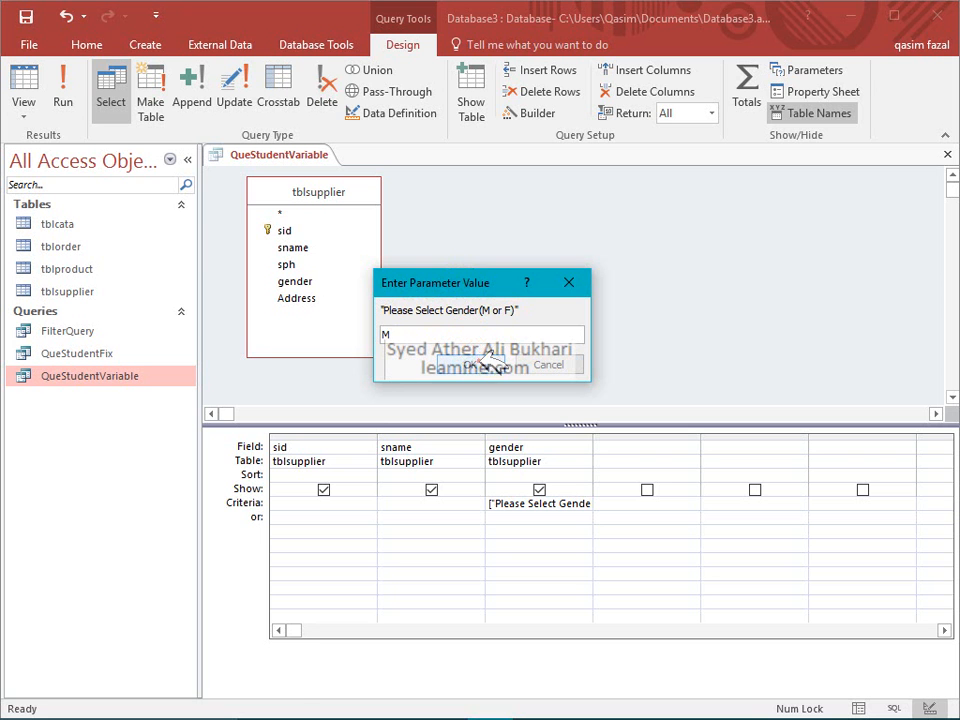
{"action": "left_click", "coordinate": [489, 358]}
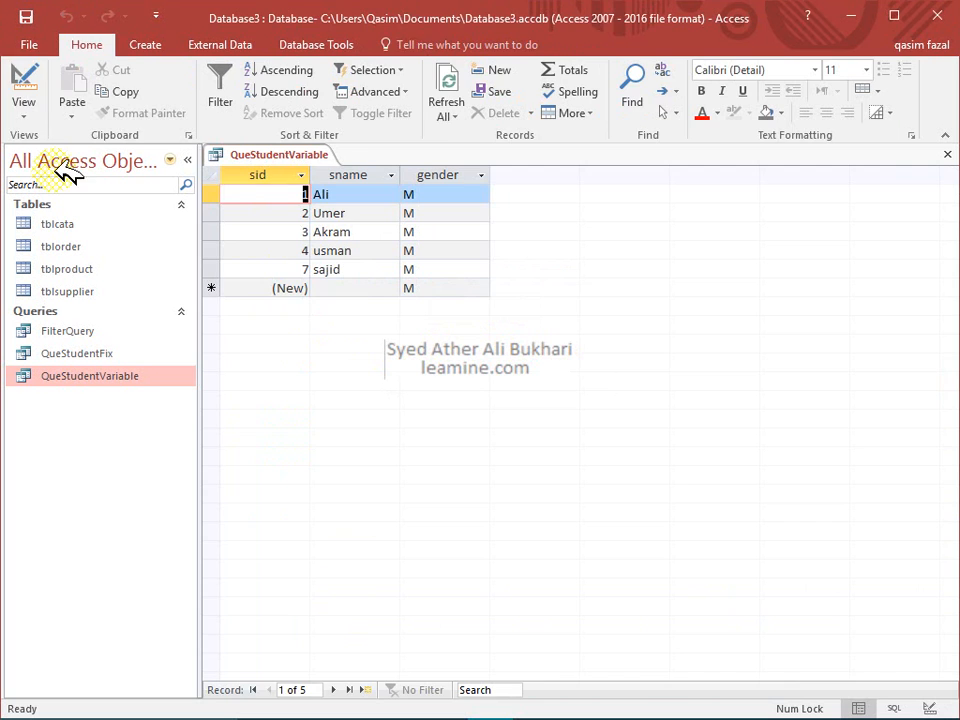
{"action": "left_click", "coordinate": [24, 84]}
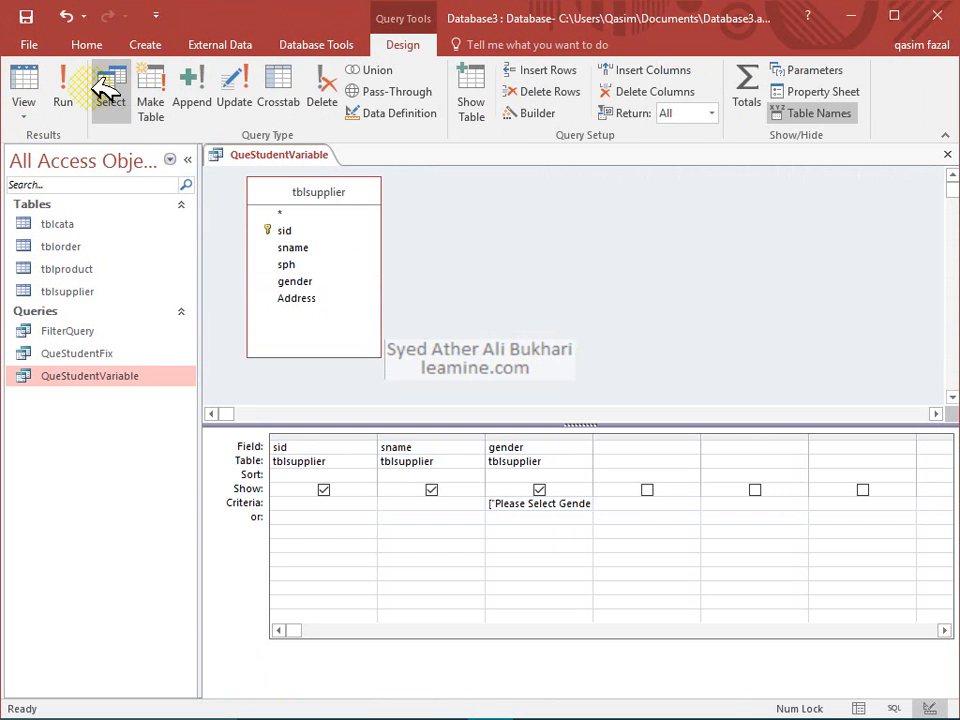
{"action": "left_click", "coordinate": [62, 88]}
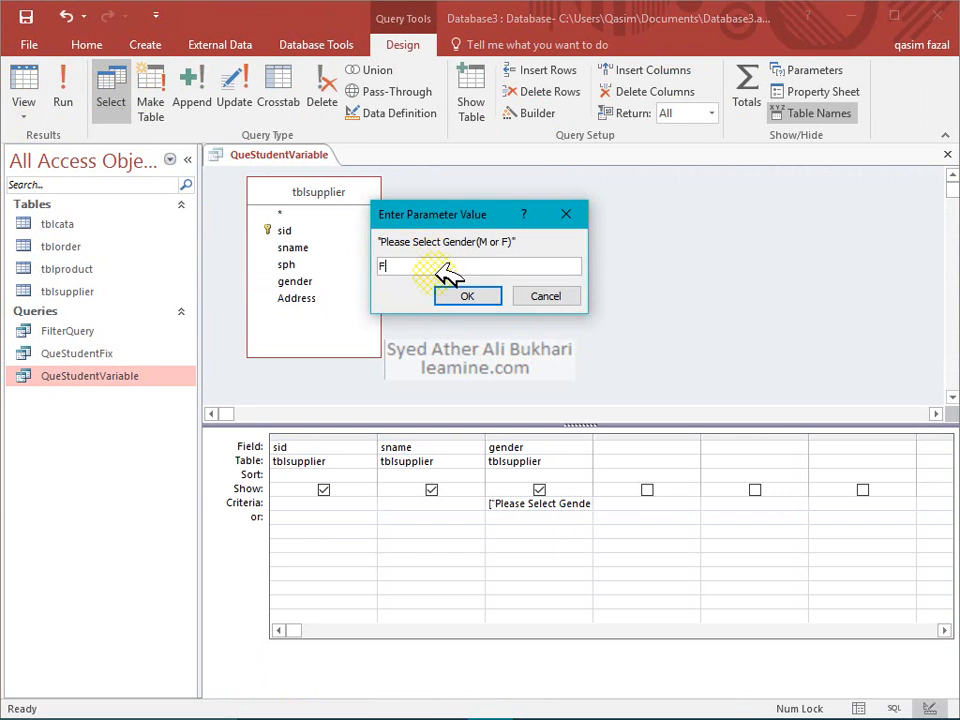
{"action": "left_click", "coordinate": [465, 294]}
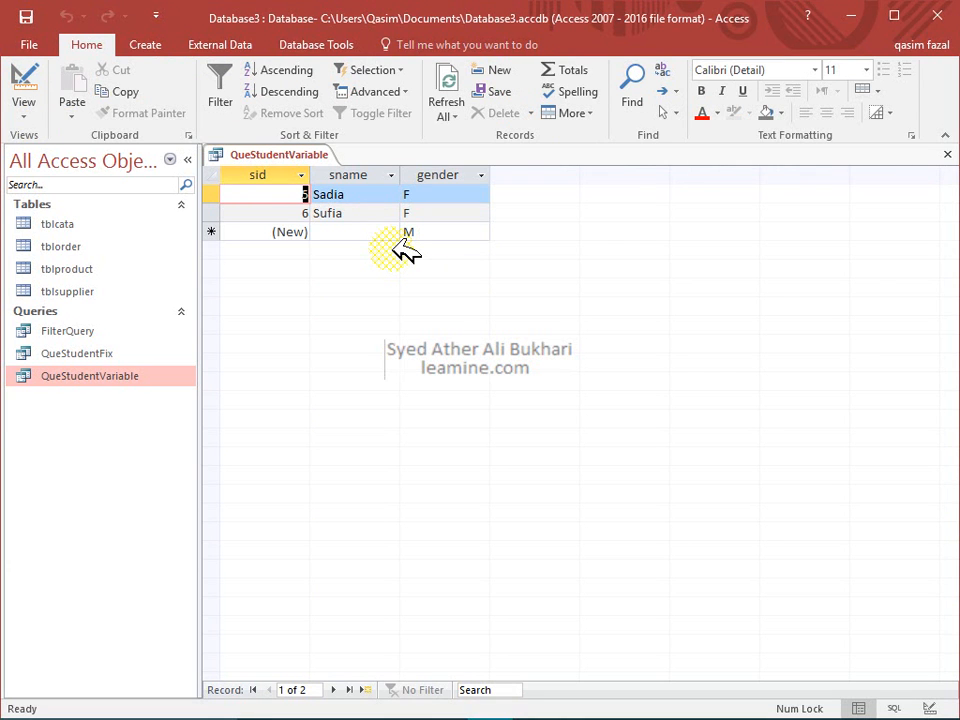
{"action": "left_click", "coordinate": [946, 153]}
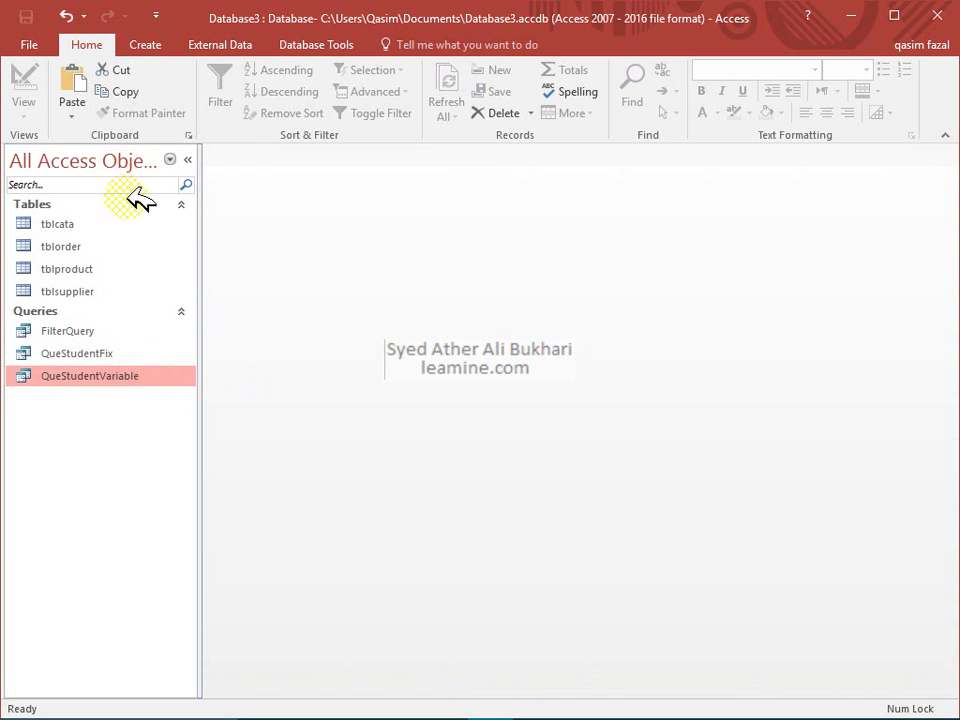
Check FilterQuery, QueStudentFix and QueStudentVariable in the navigation pane, then bring up the Create ribbon
{"action": "left_click", "coordinate": [98, 331]}
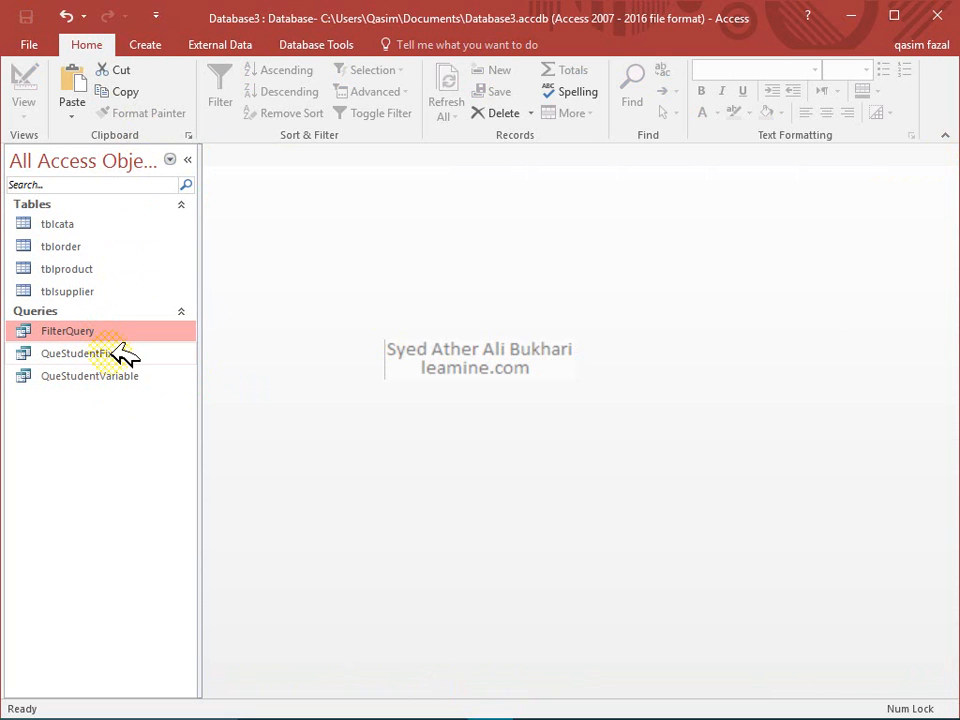
{"action": "left_click", "coordinate": [122, 355]}
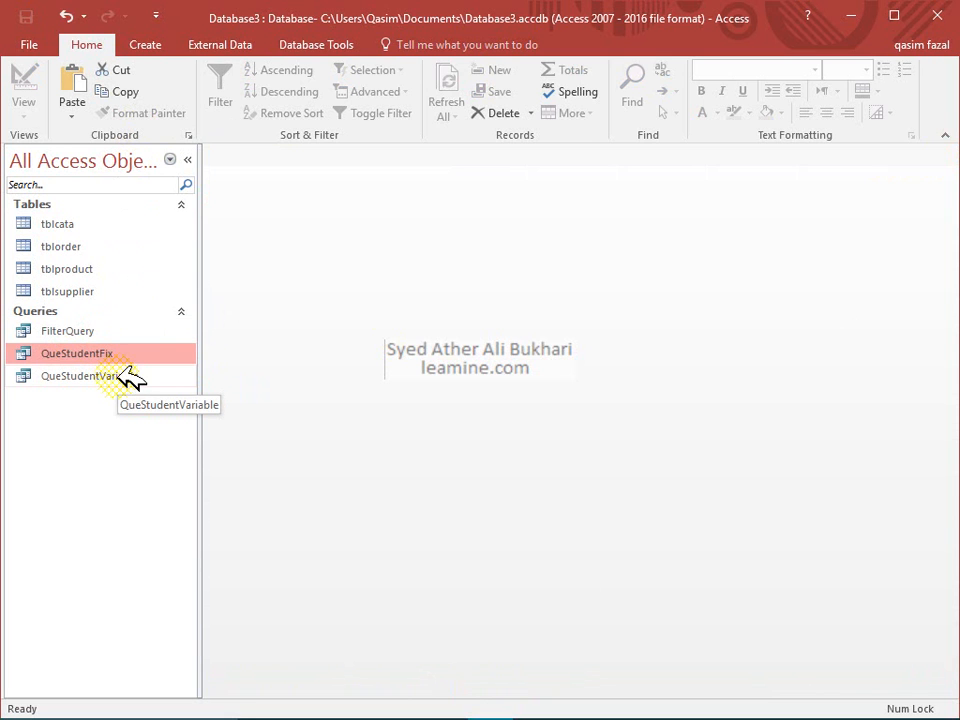
{"action": "left_click", "coordinate": [122, 376]}
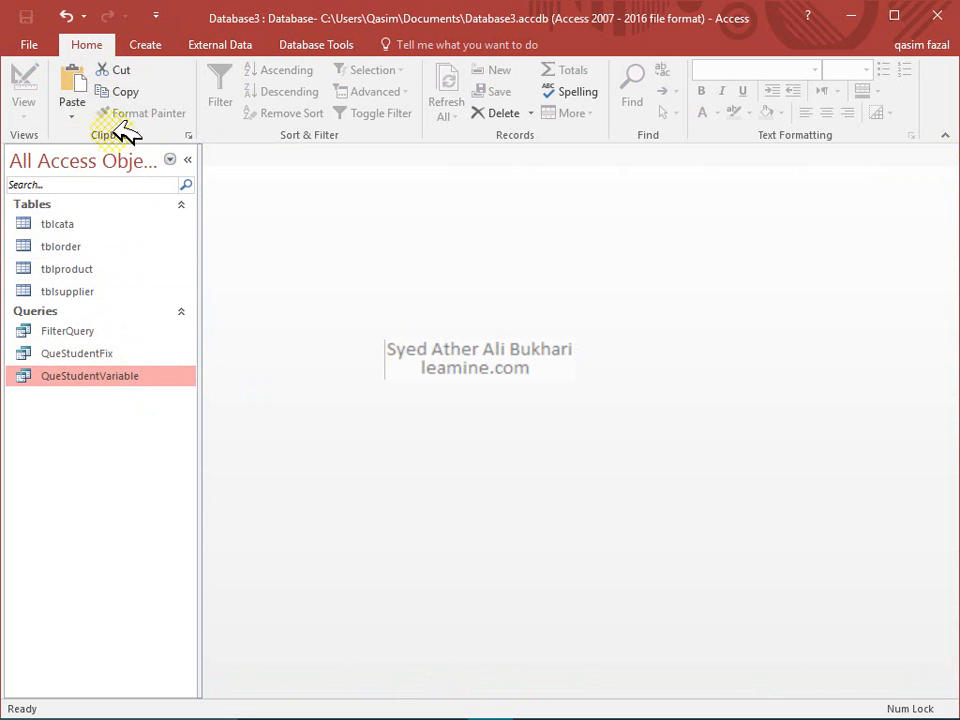
{"action": "left_click", "coordinate": [143, 46]}
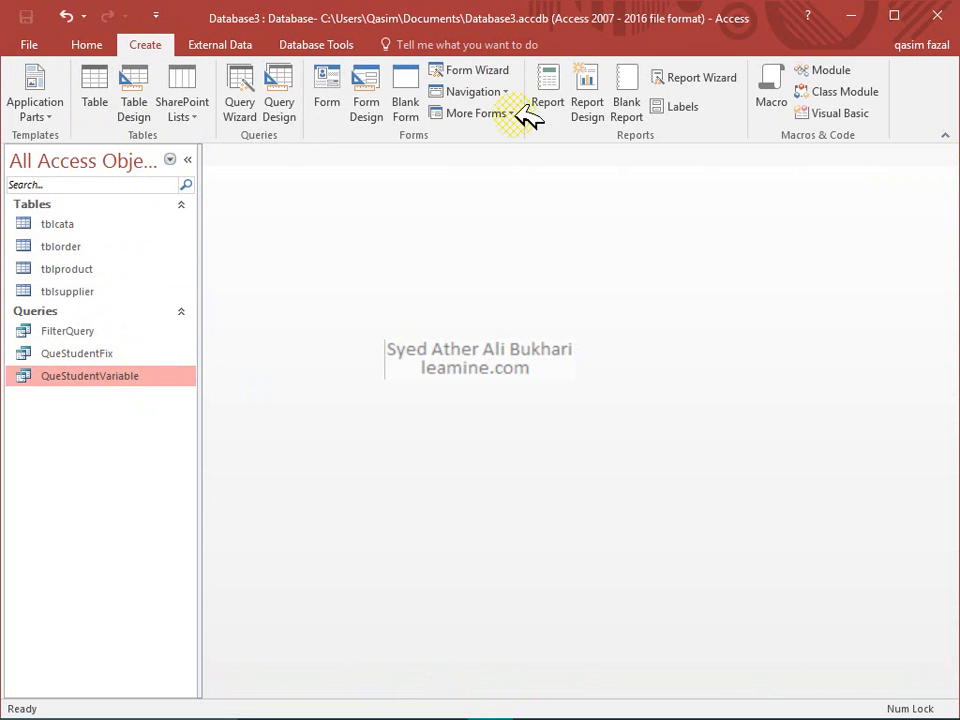
Start a new query design on tblproduct with the pid, pname and pprice fields
{"action": "left_click", "coordinate": [272, 100]}
{"action": "left_click", "coordinate": [400, 331]}
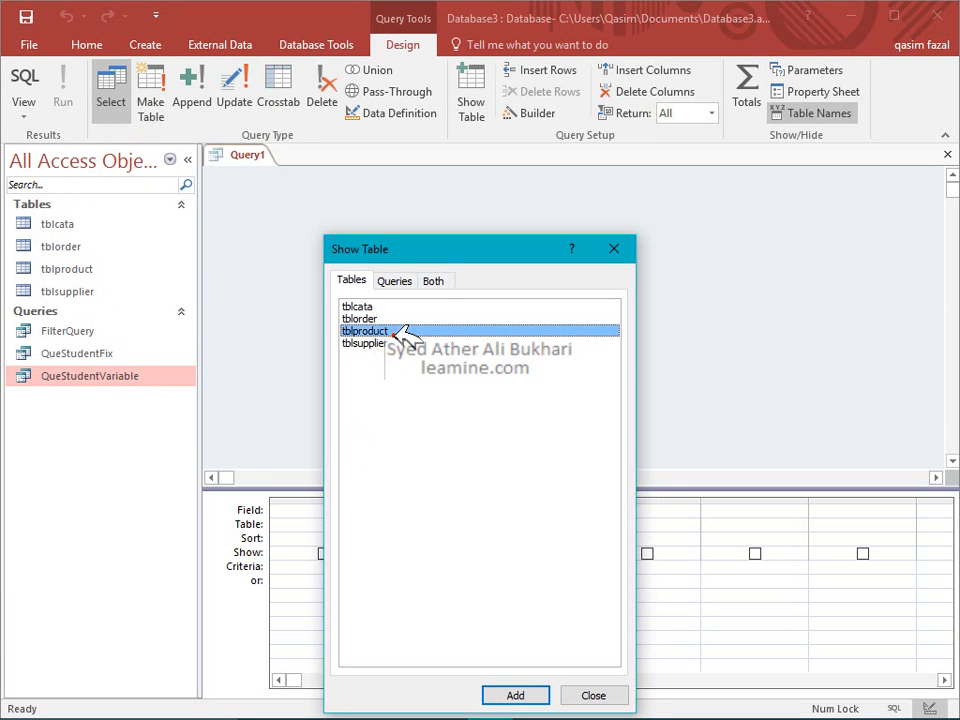
{"action": "left_click", "coordinate": [515, 695]}
{"action": "left_click", "coordinate": [575, 695]}
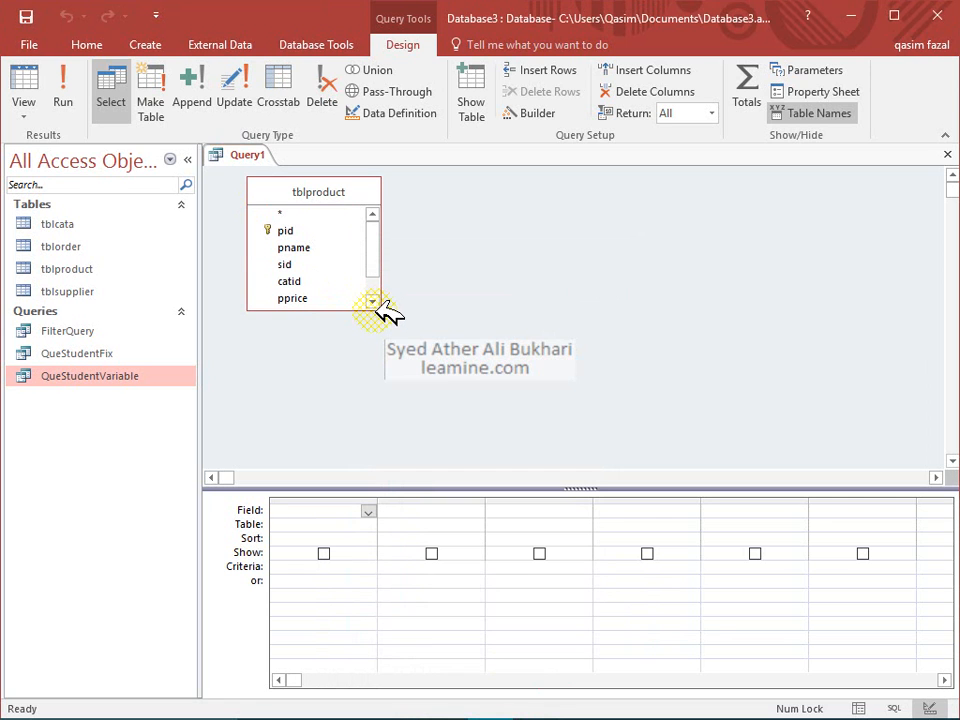
{"action": "left_click_drag", "start_coordinate": [378, 306], "coordinate": [390, 355]}
{"action": "left_click", "coordinate": [327, 231]}
{"action": "double_click", "coordinate": [327, 231]}
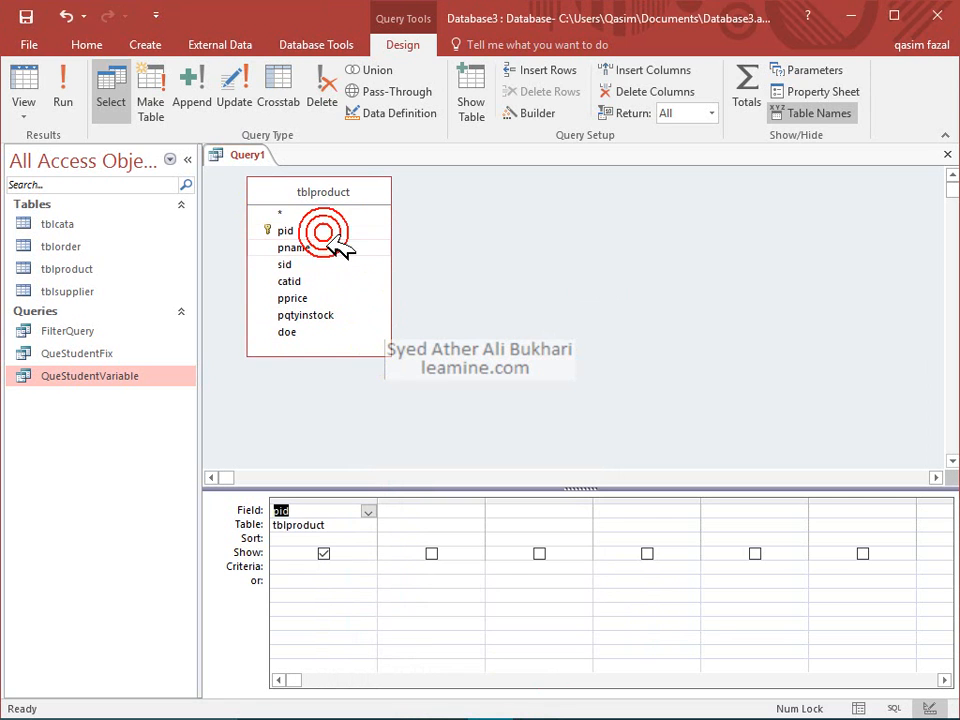
{"action": "double_click", "coordinate": [350, 247]}
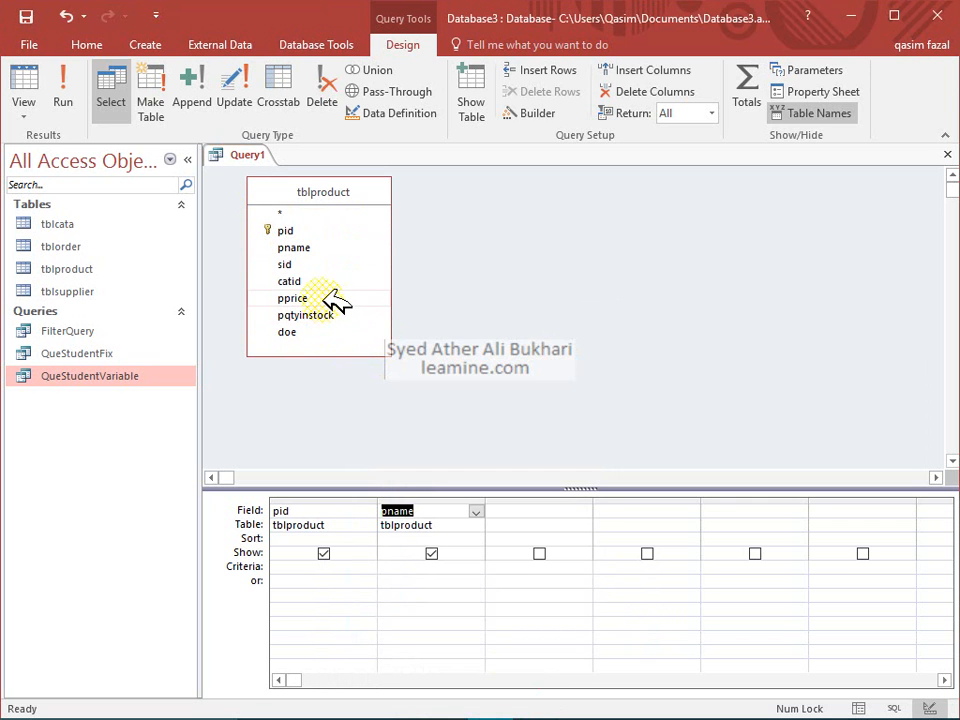
{"action": "double_click", "coordinate": [320, 298]}
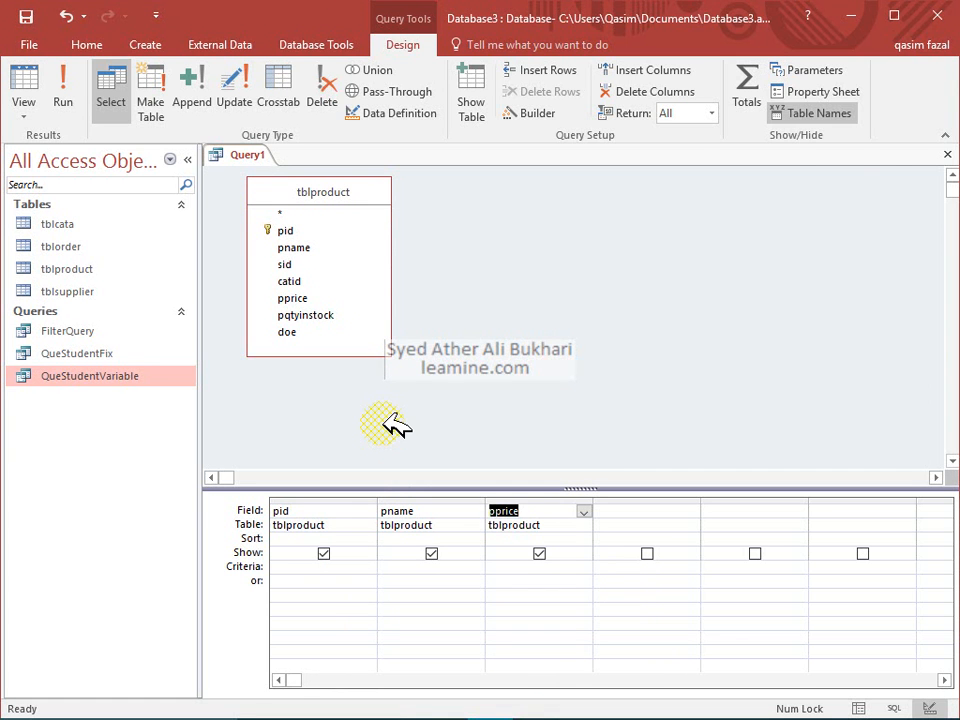
Save the new query as ProductPriceFilter
{"action": "left_click", "coordinate": [947, 154]}
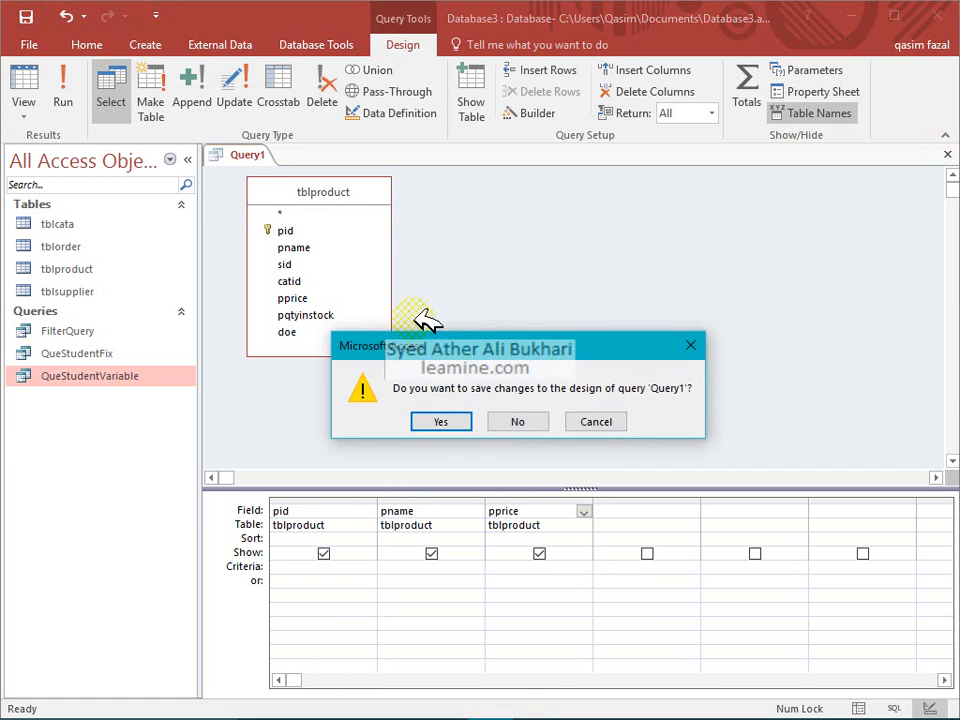
{"action": "left_click", "coordinate": [596, 421]}
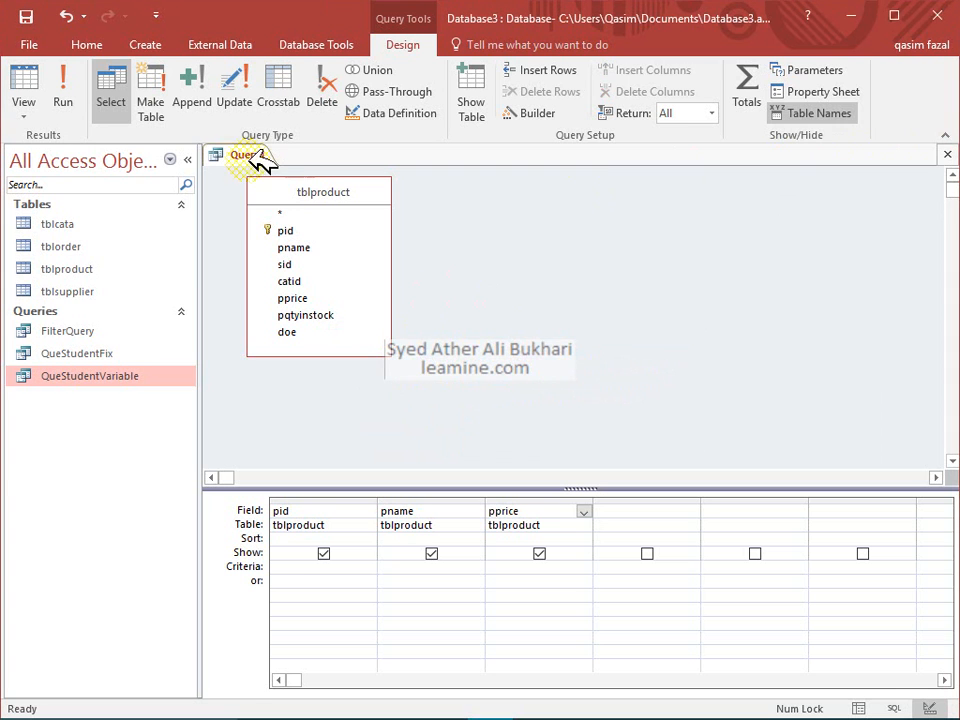
{"action": "key", "text": "ctrl+s"}
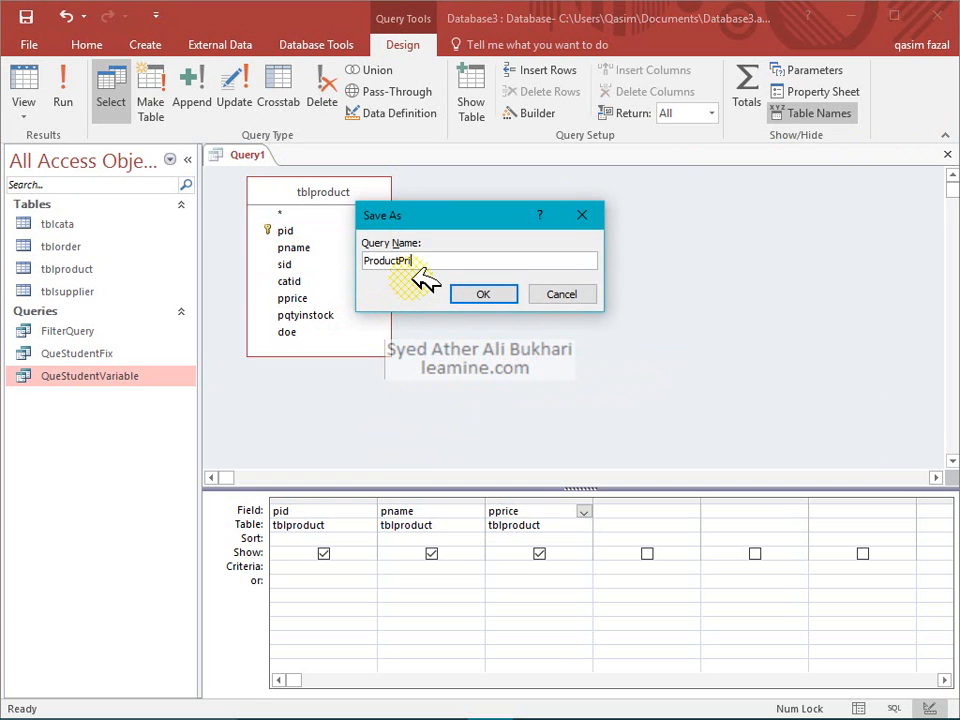
{"action": "type", "text": "ProductPriceFilter"}
{"action": "key", "text": "Return"}
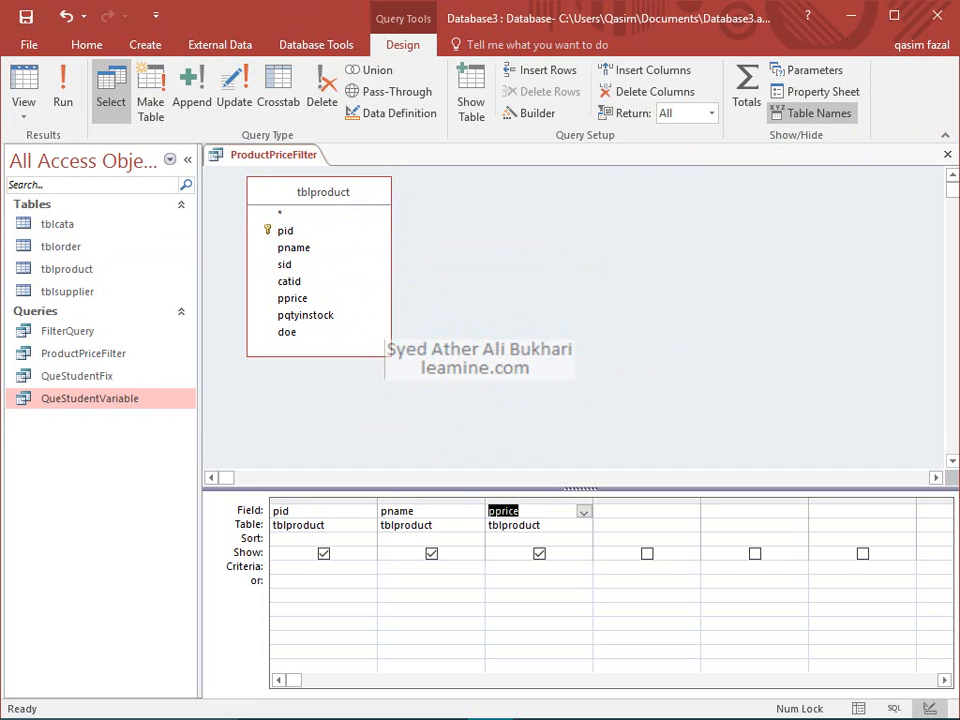
Sort pprice Ascending and run the query to check the order
{"action": "left_click", "coordinate": [62, 90]}
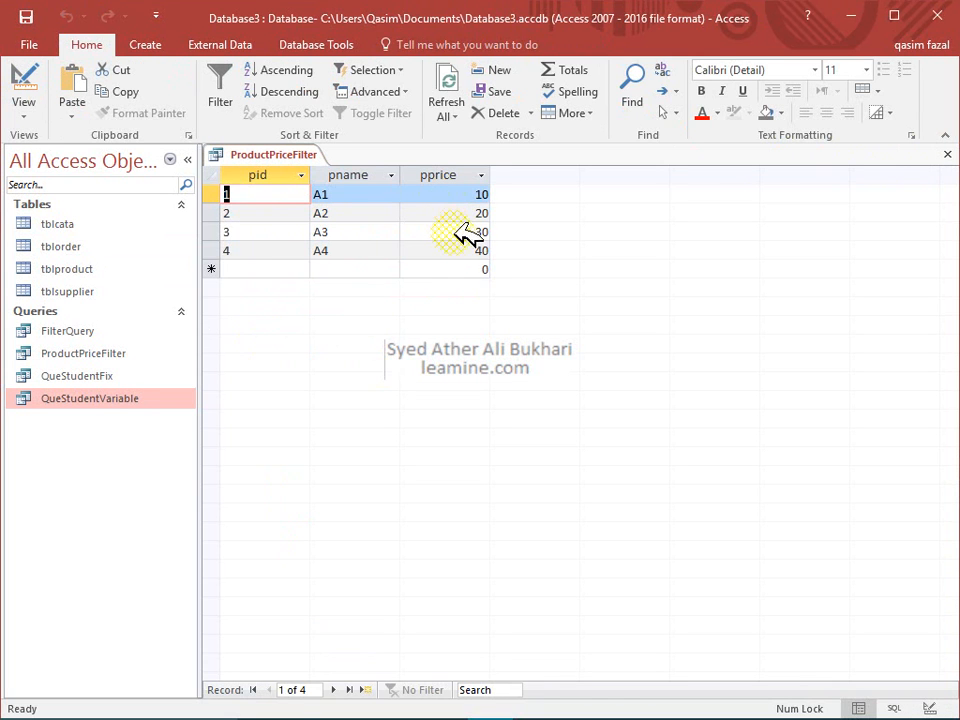
{"action": "left_click", "coordinate": [38, 92]}
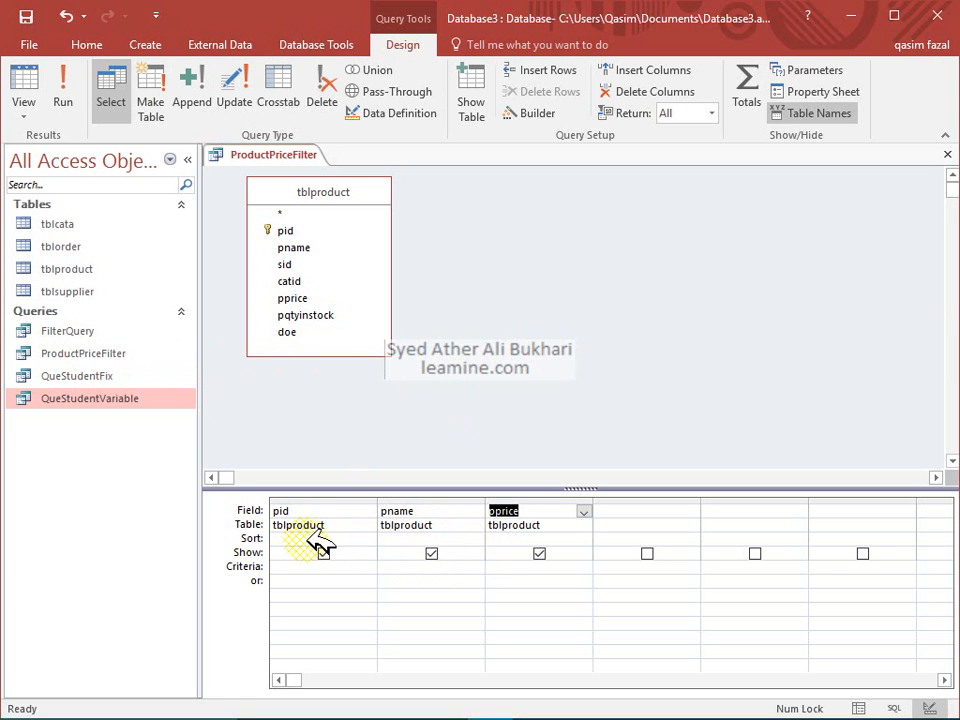
{"action": "left_click", "coordinate": [578, 540]}
{"action": "left_click", "coordinate": [586, 540]}
{"action": "left_click", "coordinate": [548, 555]}
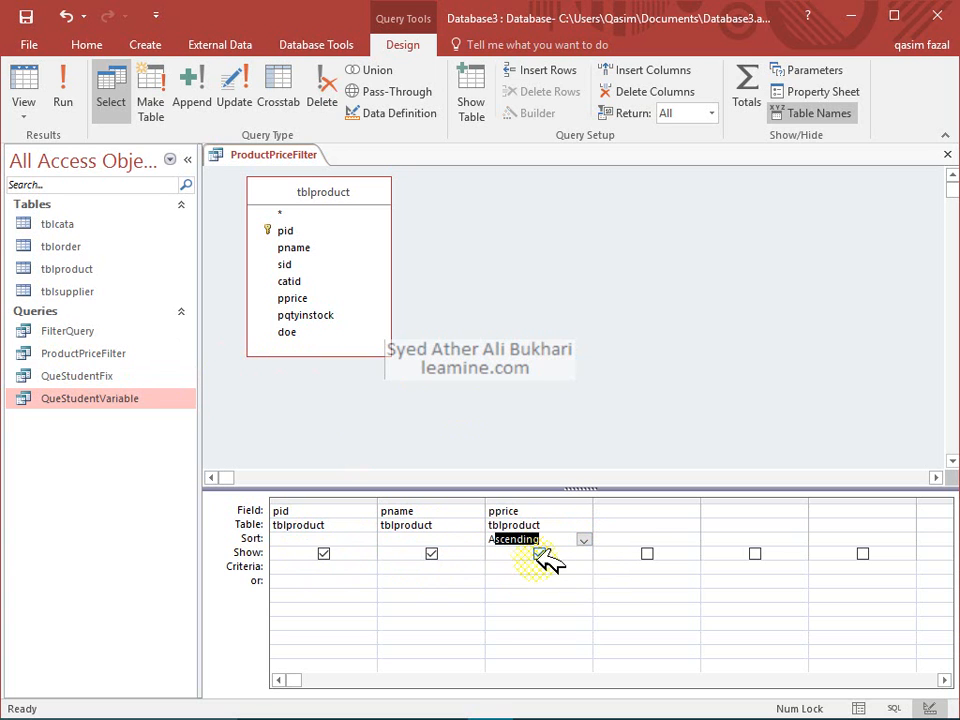
{"action": "left_click", "coordinate": [584, 538]}
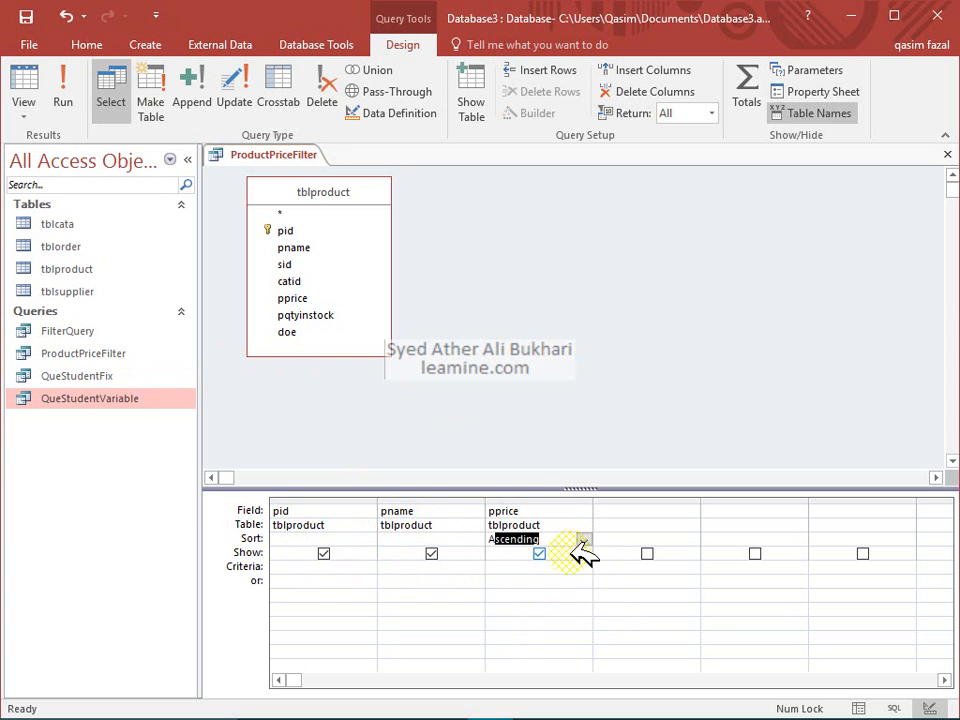
{"action": "left_click", "coordinate": [500, 565]}
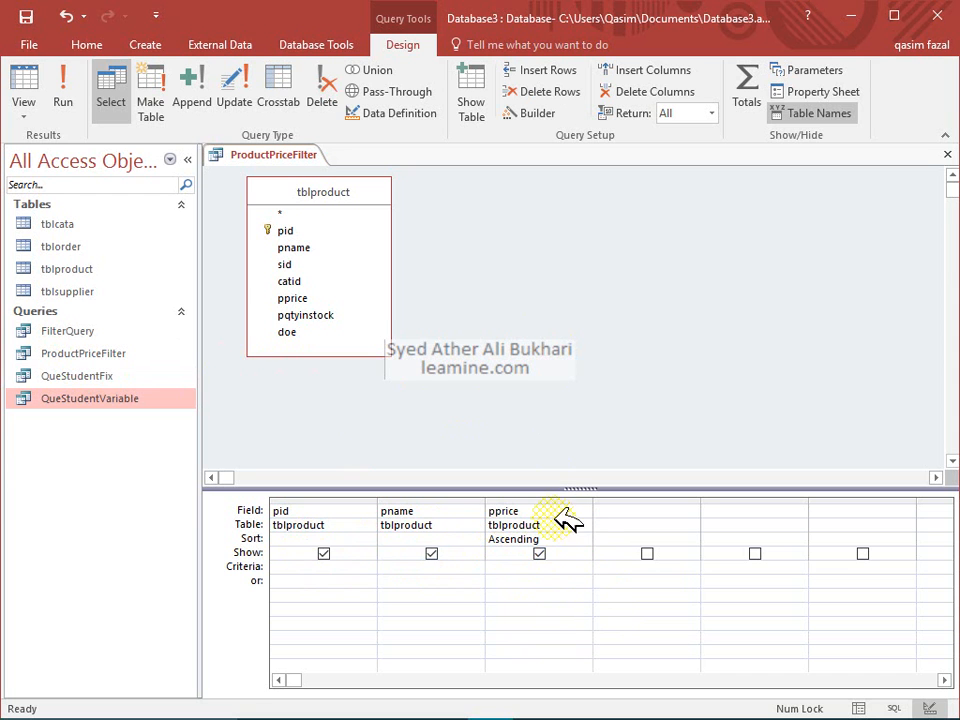
{"action": "left_click", "coordinate": [60, 80]}
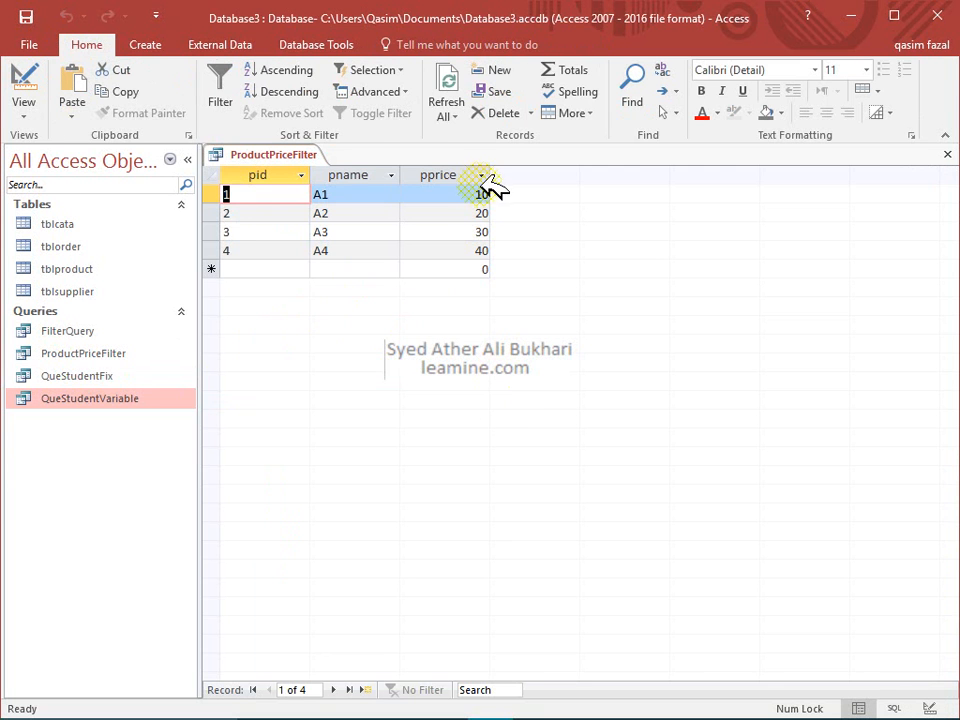
Change the pprice sort to Descending, rerun the query, and close it
{"action": "left_click", "coordinate": [24, 80]}
{"action": "double_click", "coordinate": [492, 539]}
{"action": "type", "text": "descending"}
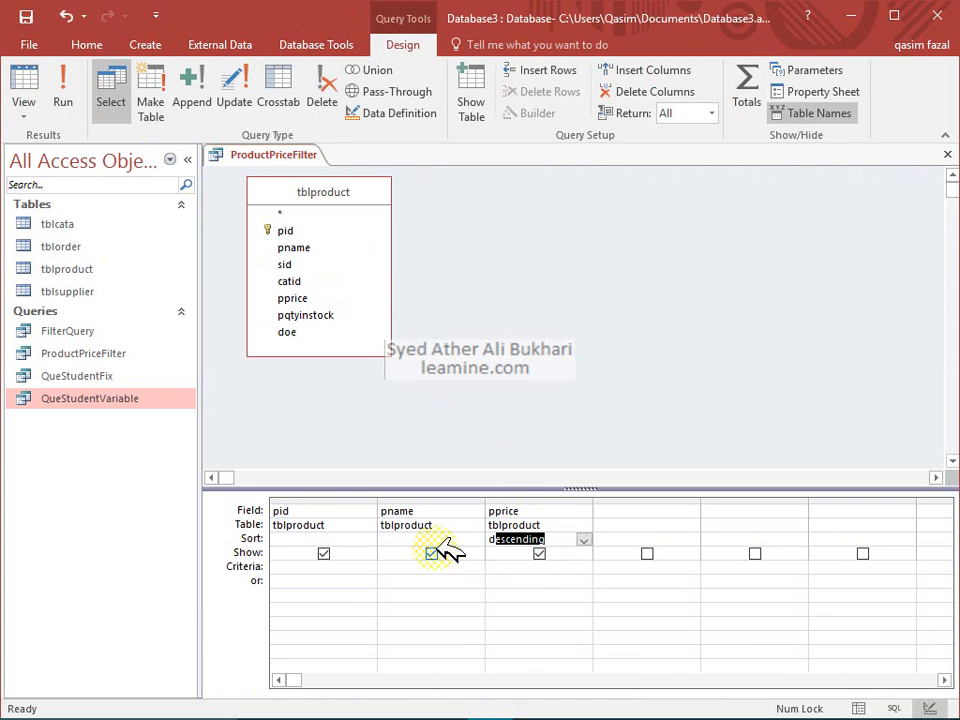
{"action": "left_click", "coordinate": [489, 566]}
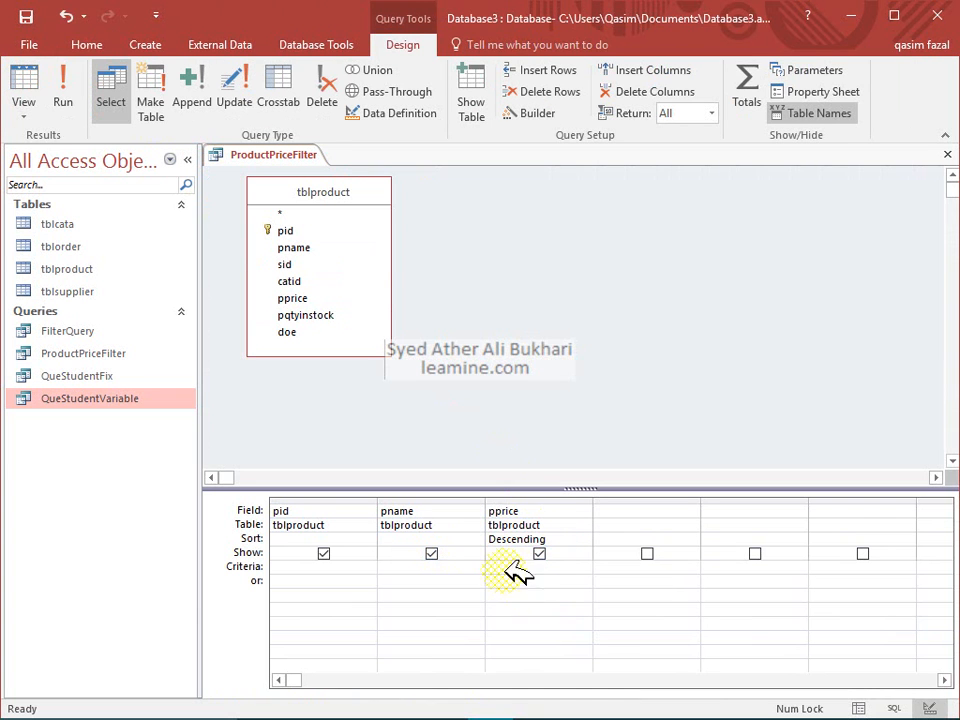
{"action": "left_click", "coordinate": [62, 78]}
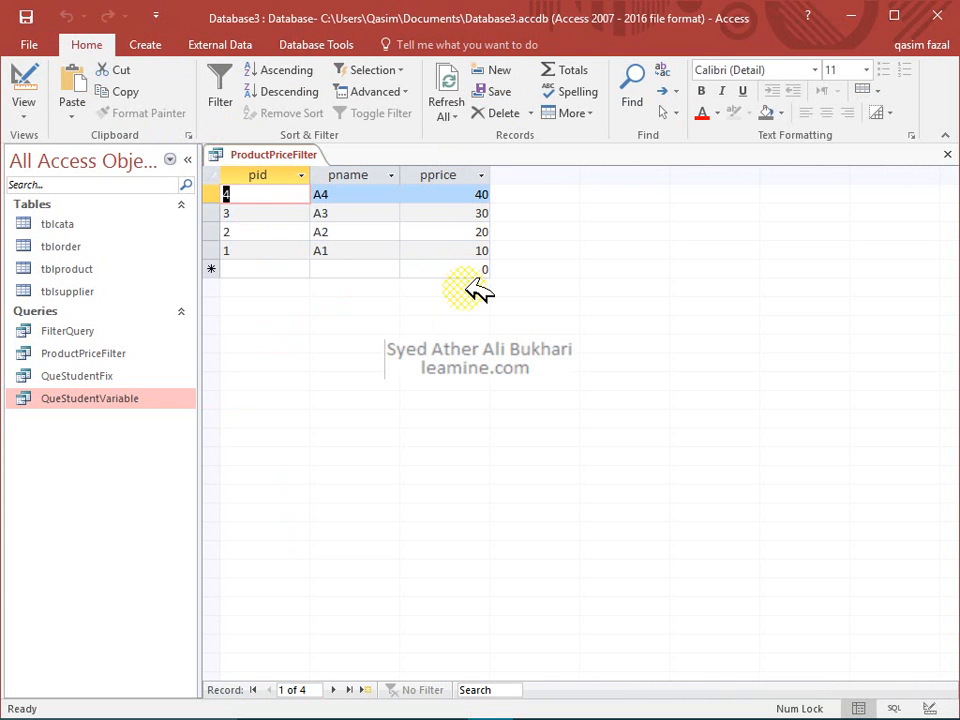
{"action": "left_click", "coordinate": [945, 154]}
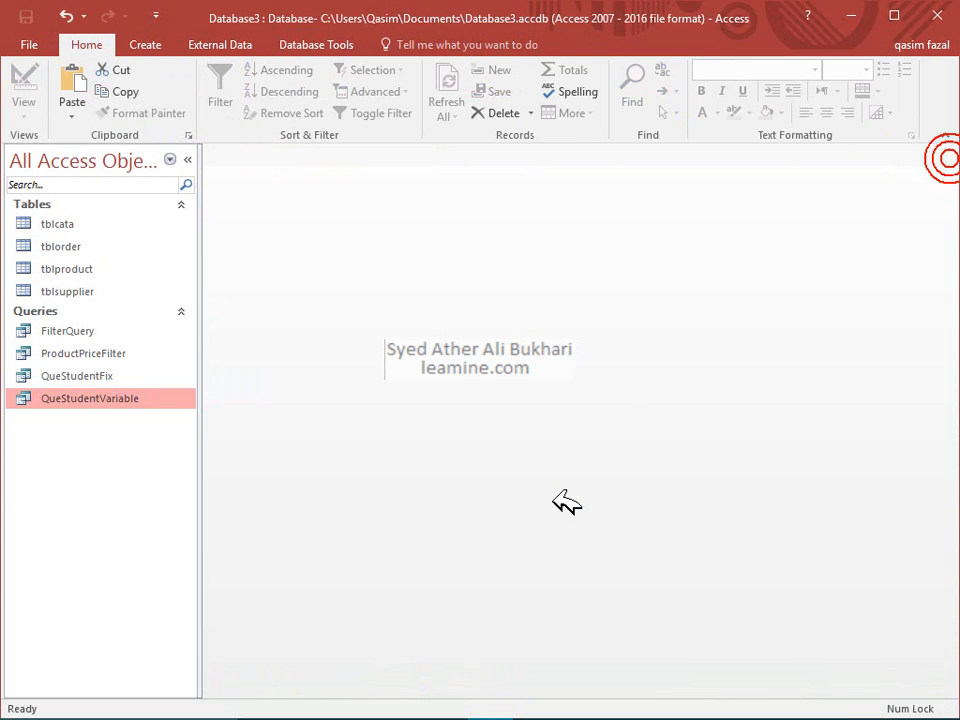
Copy QueStudentVariable and paste it as QueStudentVariable2, dropping the 'Copy Of' prefix
{"action": "left_click", "coordinate": [95, 376]}
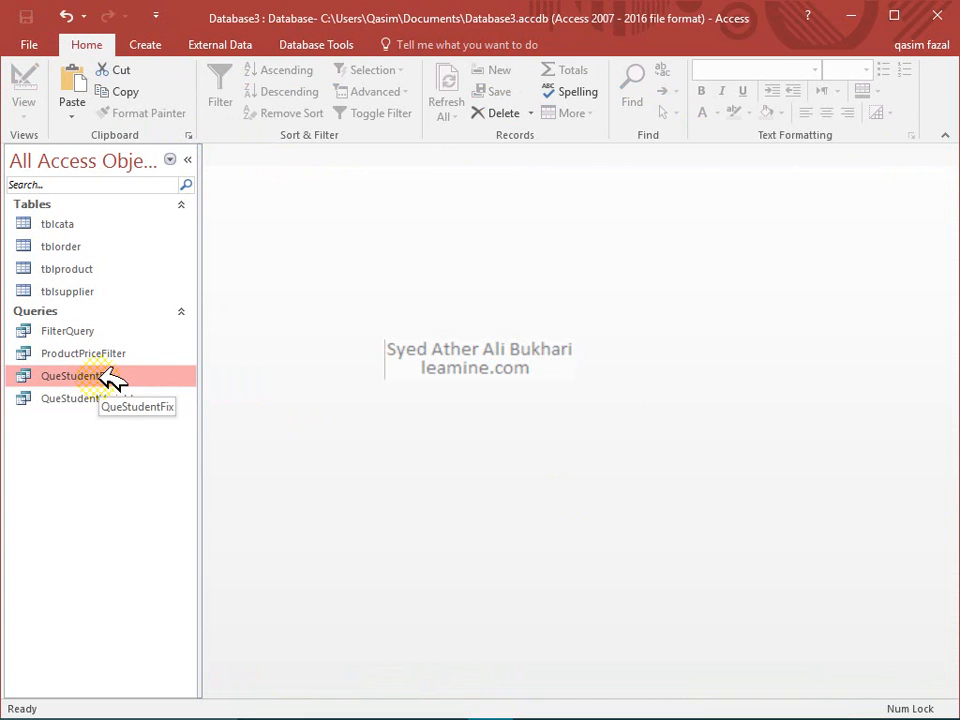
{"action": "left_click", "coordinate": [110, 353]}
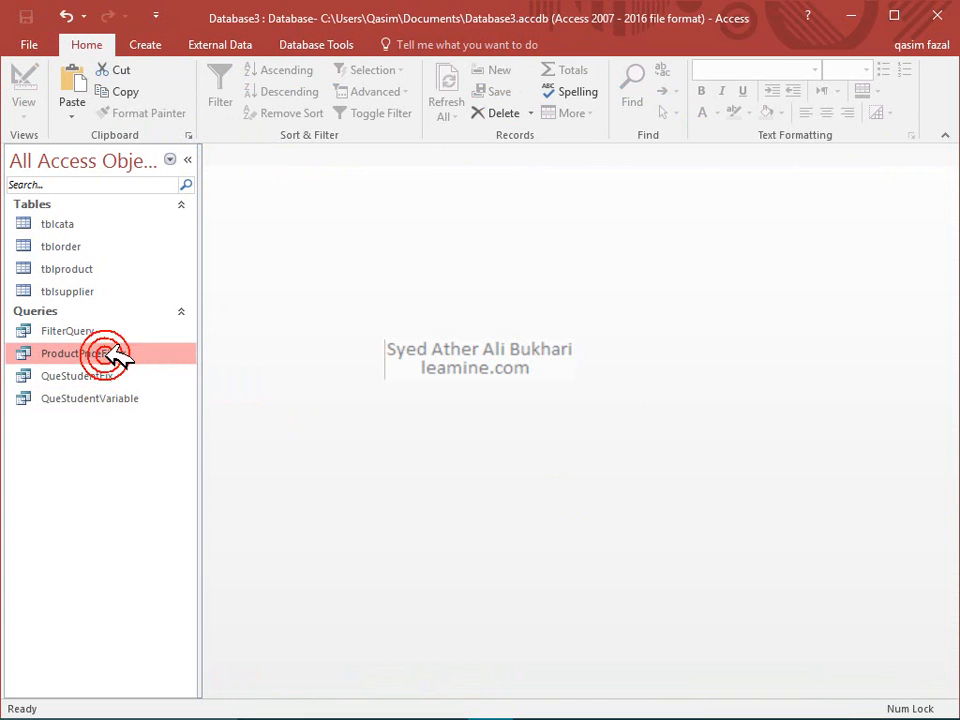
{"action": "left_click", "coordinate": [110, 399]}
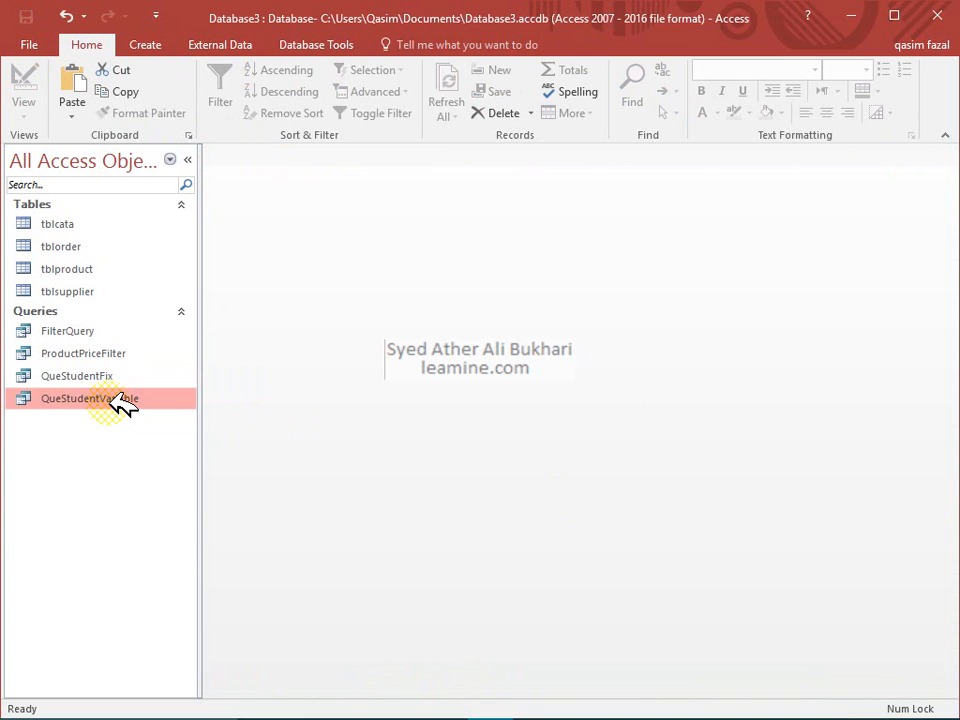
{"action": "key", "text": "ctrl+c"}
{"action": "key", "text": "ctrl+v"}
{"action": "left_click_drag", "start_coordinate": [418, 260], "coordinate": [321, 258]}
{"action": "key", "text": "Delete"}
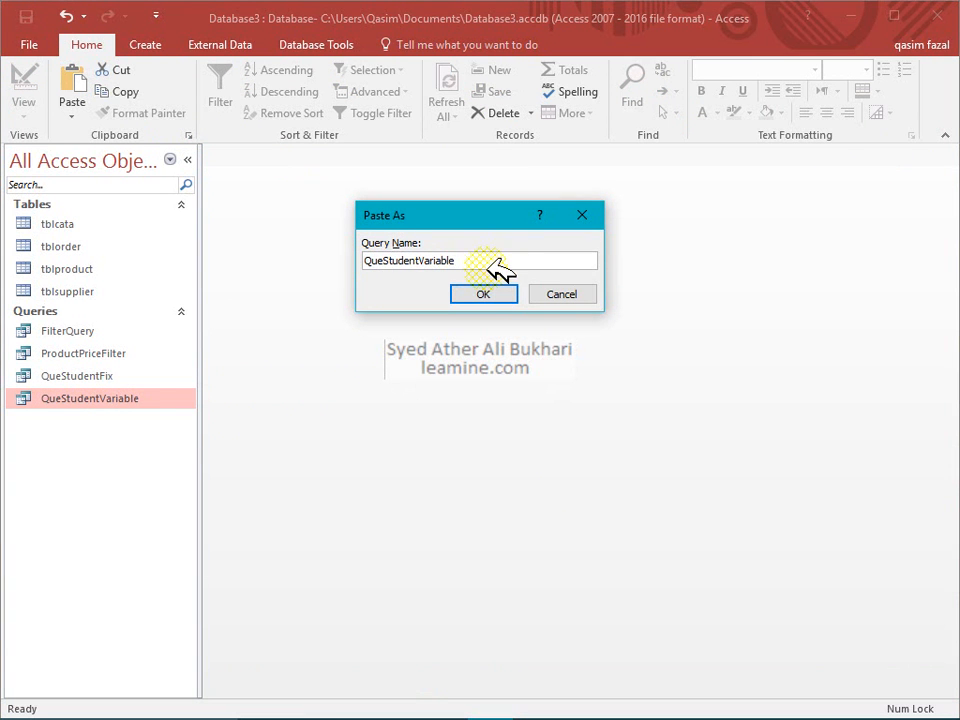
{"action": "type", "text": "2"}
{"action": "left_click", "coordinate": [485, 295]}
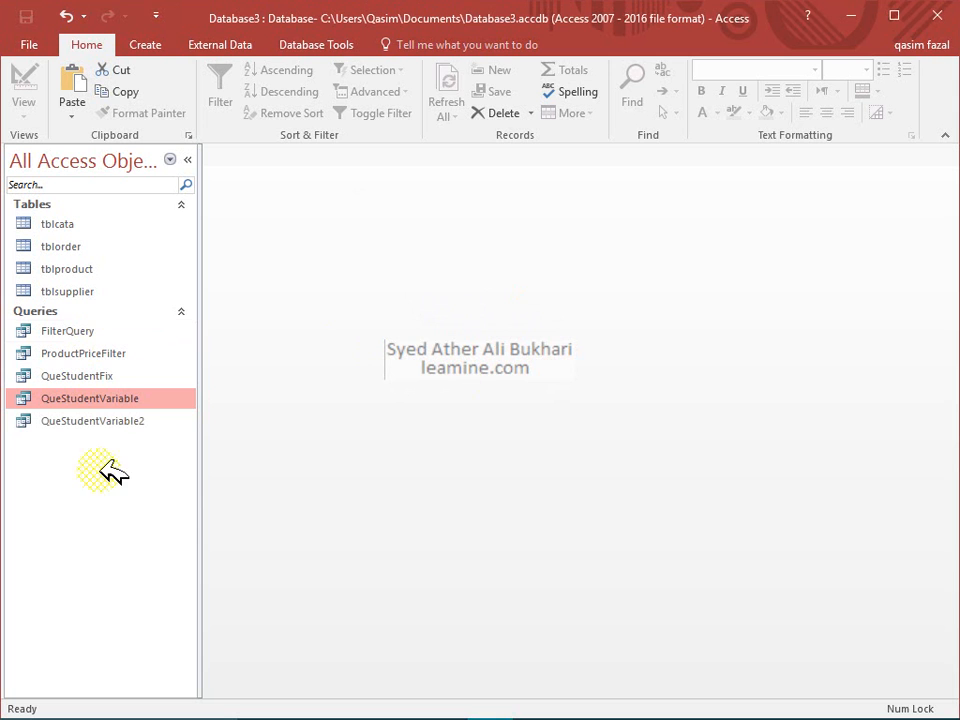
{"action": "right_click", "coordinate": [111, 421]}
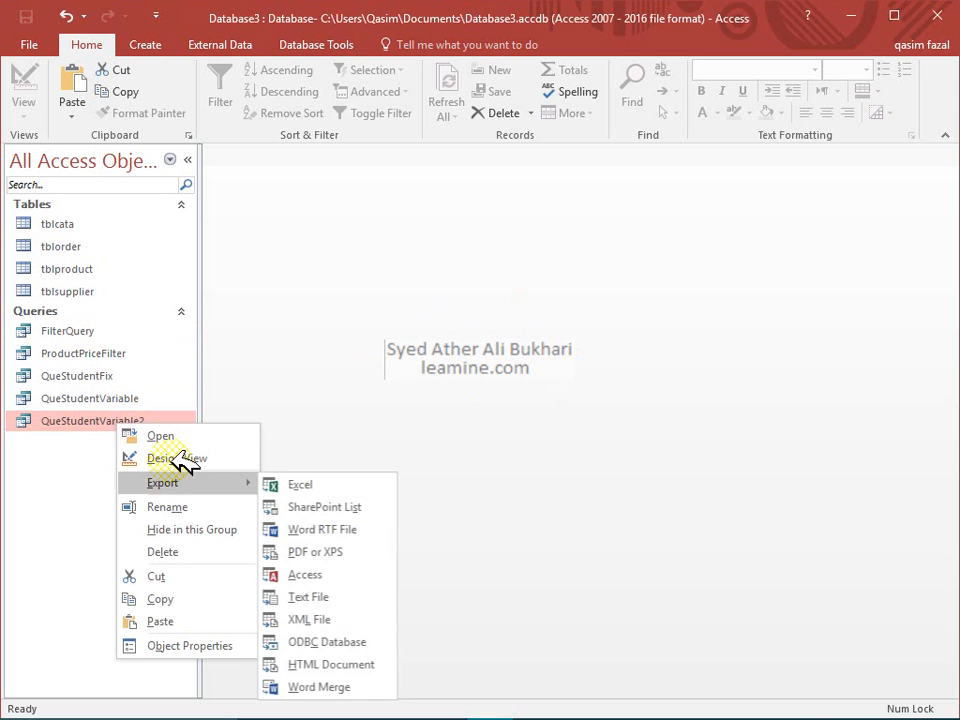
Open QueStudentVariable2 in Design view and test-run it with M
{"action": "left_click", "coordinate": [169, 456]}
{"action": "left_click", "coordinate": [63, 100]}
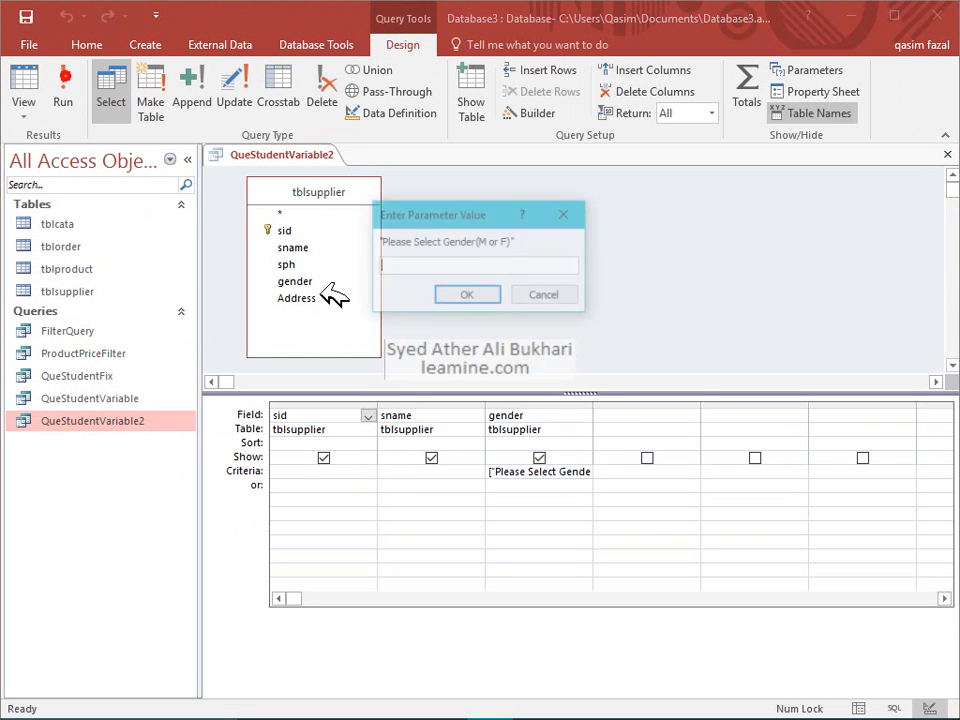
{"action": "left_click", "coordinate": [455, 300]}
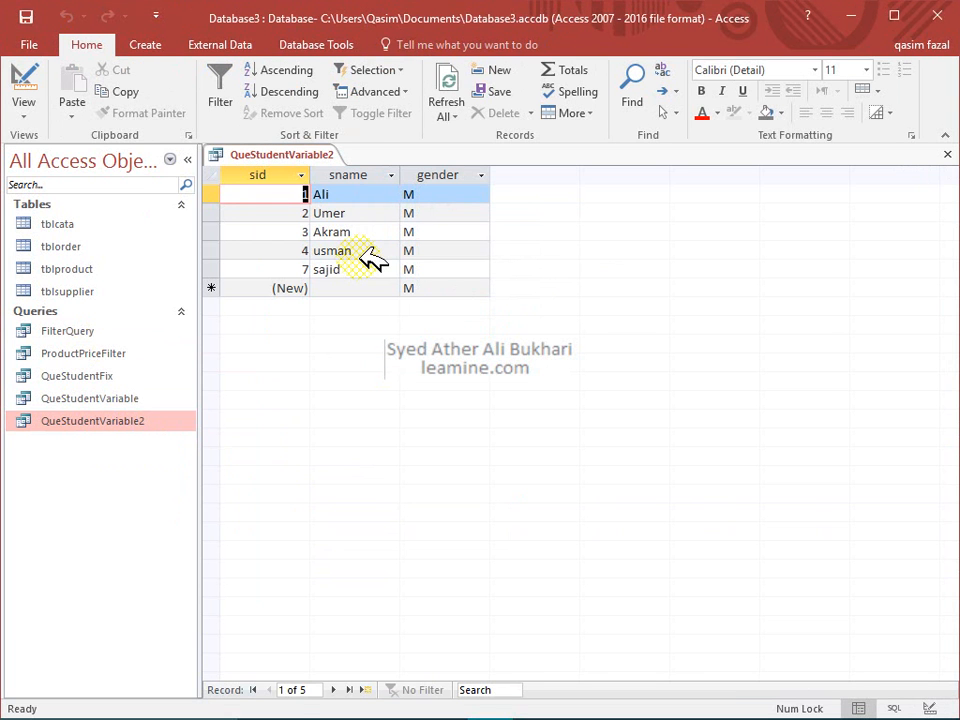
{"action": "left_click", "coordinate": [437, 174]}
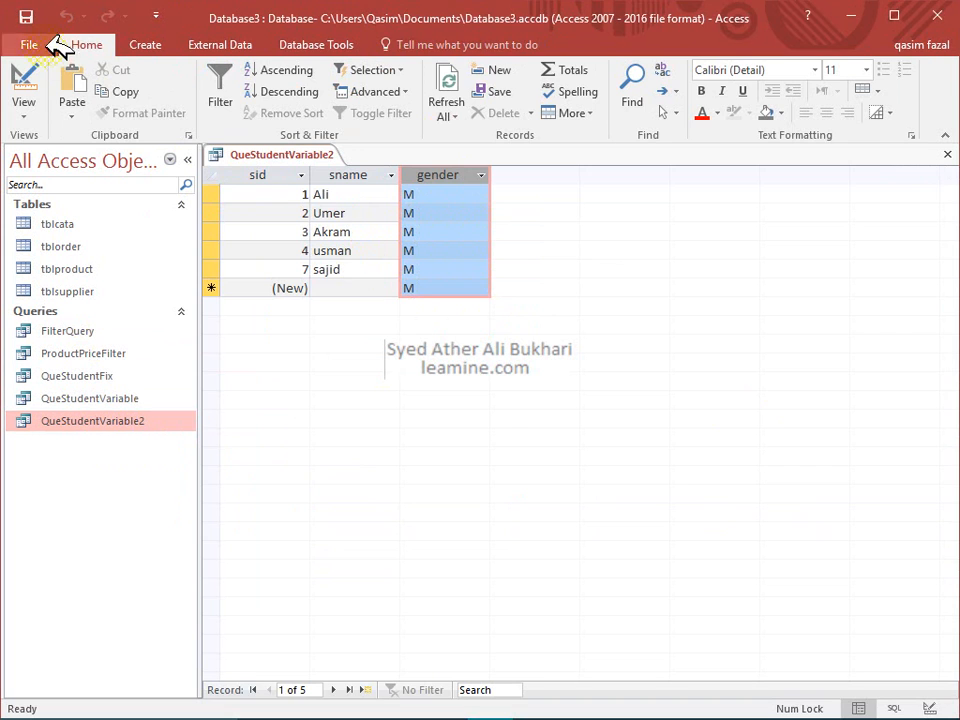
Uncheck Show for gender, rerun with M to see only sid and sname, then close
{"action": "left_click", "coordinate": [23, 92]}
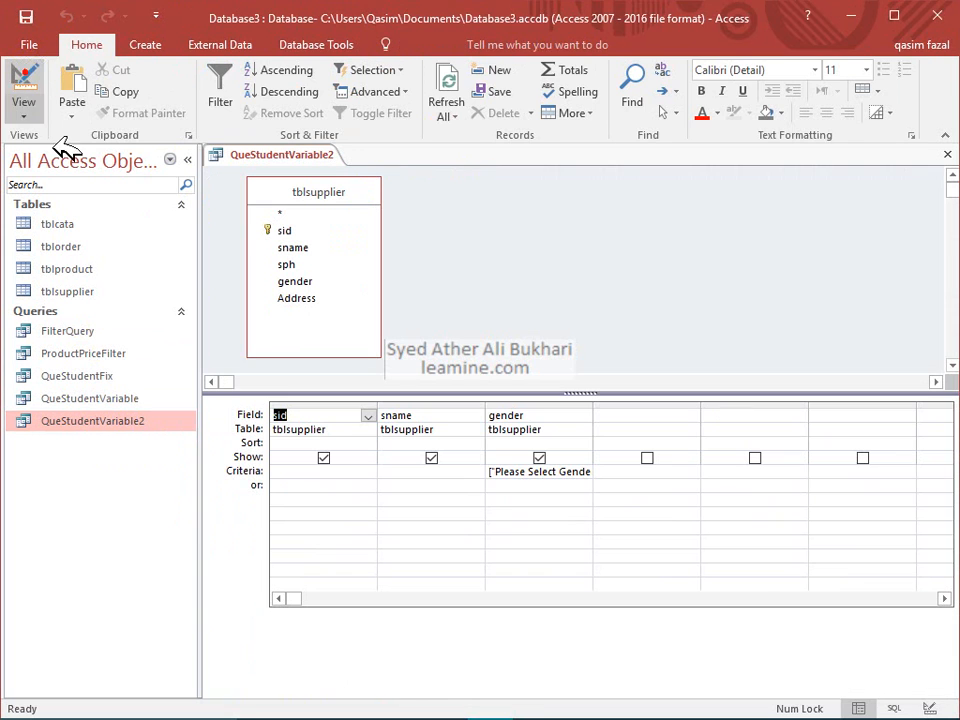
{"action": "left_click", "coordinate": [541, 458]}
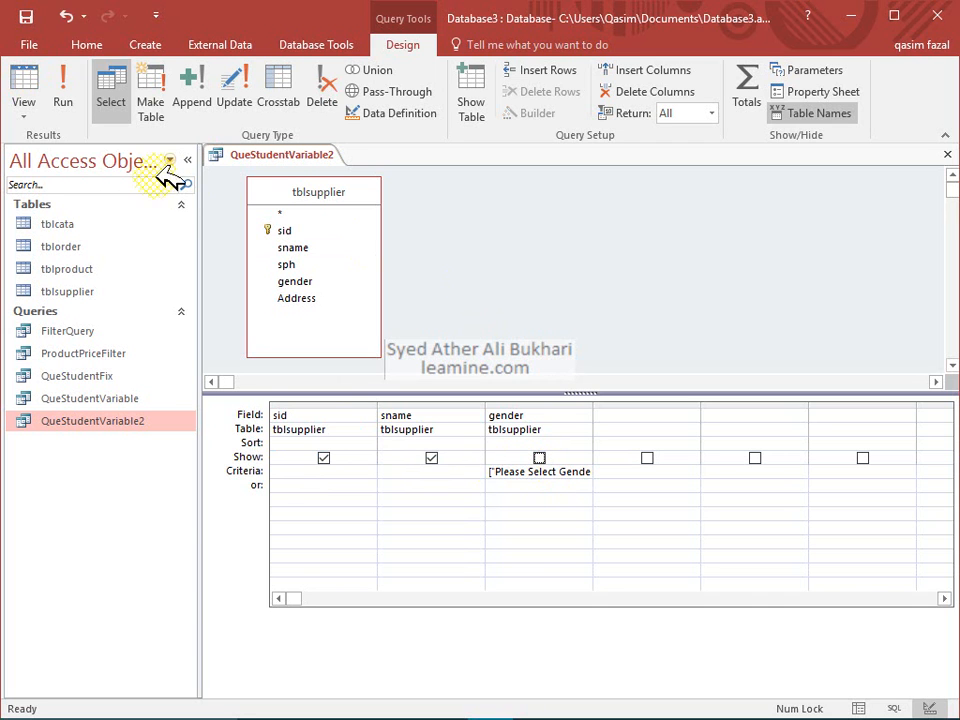
{"action": "left_click", "coordinate": [64, 95]}
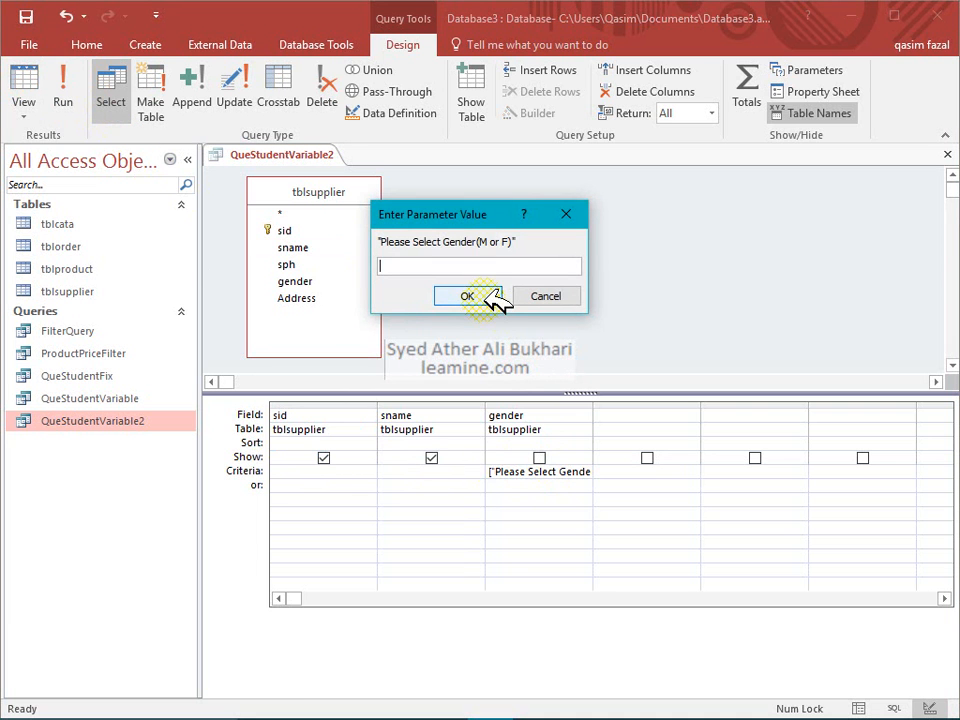
{"action": "type", "text": "M"}
{"action": "left_click", "coordinate": [468, 296]}
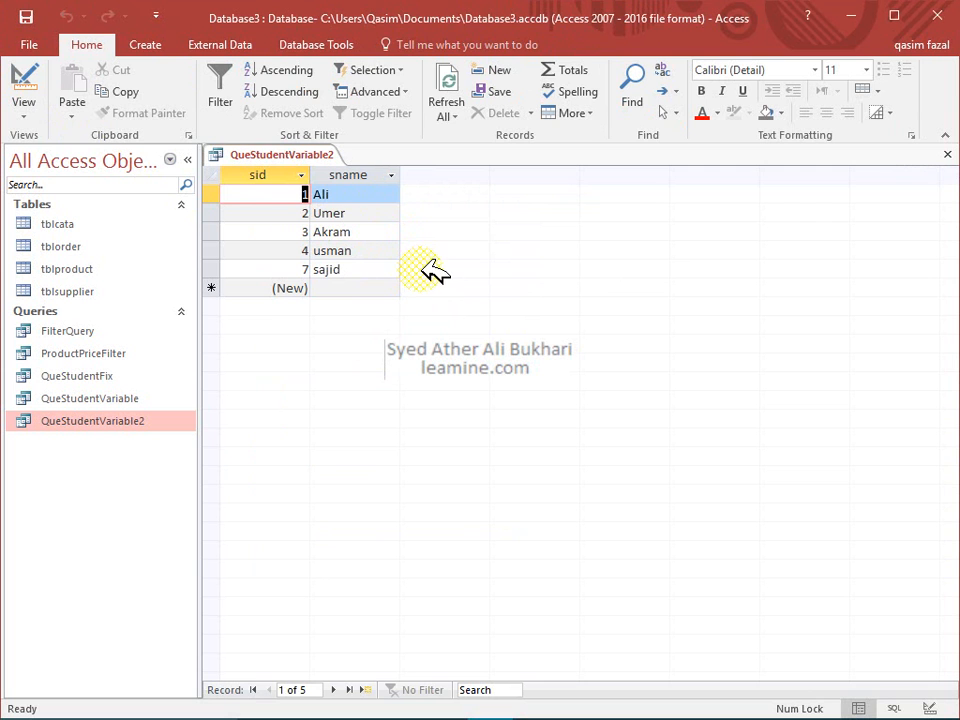
{"action": "left_click", "coordinate": [946, 154]}
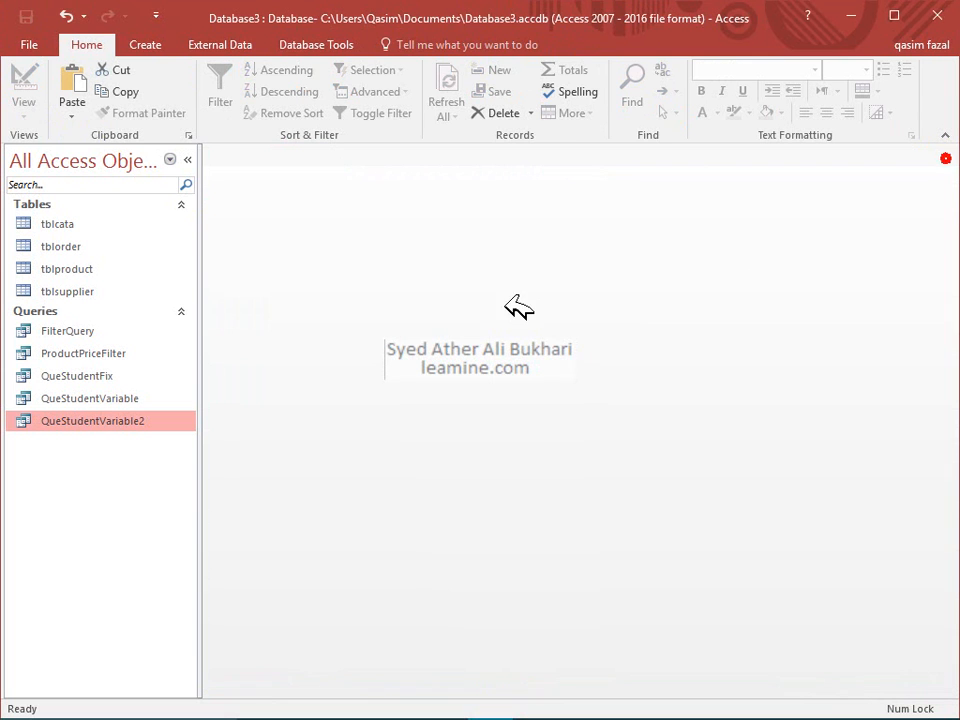
Reopen QueStudentVariable2 in Design view and add the [Enter ID] parameter in sid's or row
{"action": "right_click", "coordinate": [138, 420]}
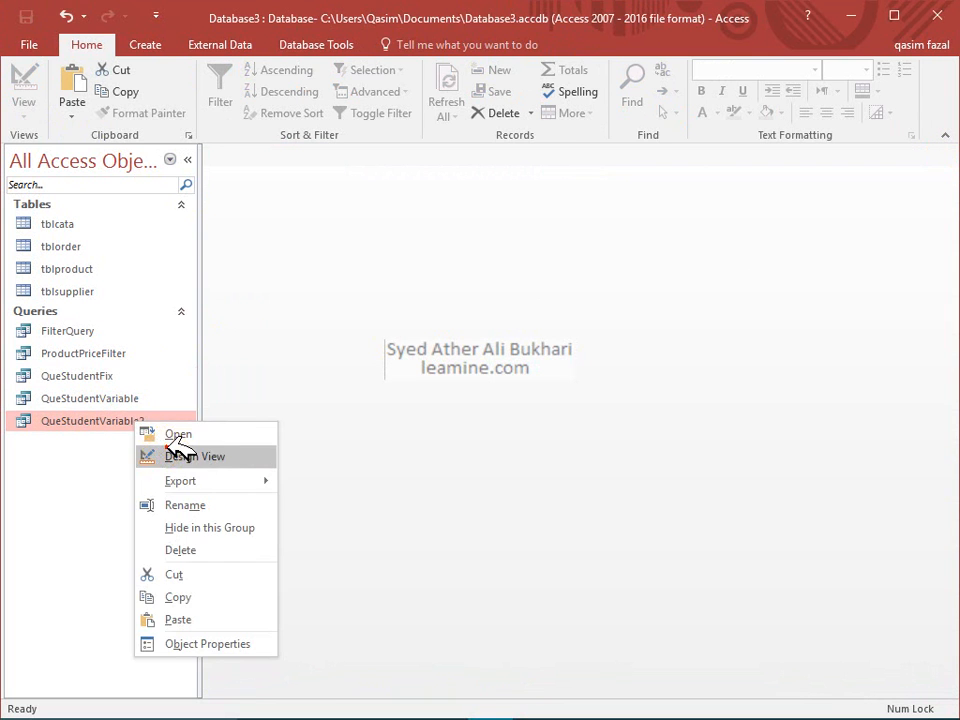
{"action": "left_click", "coordinate": [160, 452]}
{"action": "left_click", "coordinate": [290, 463]}
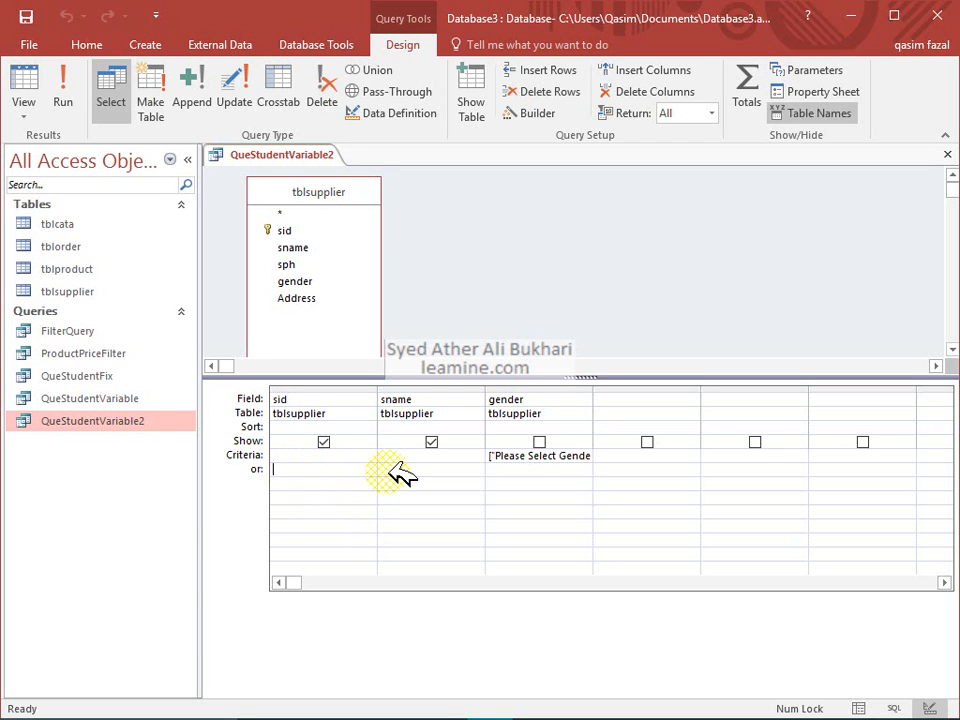
{"action": "left_click", "coordinate": [497, 472]}
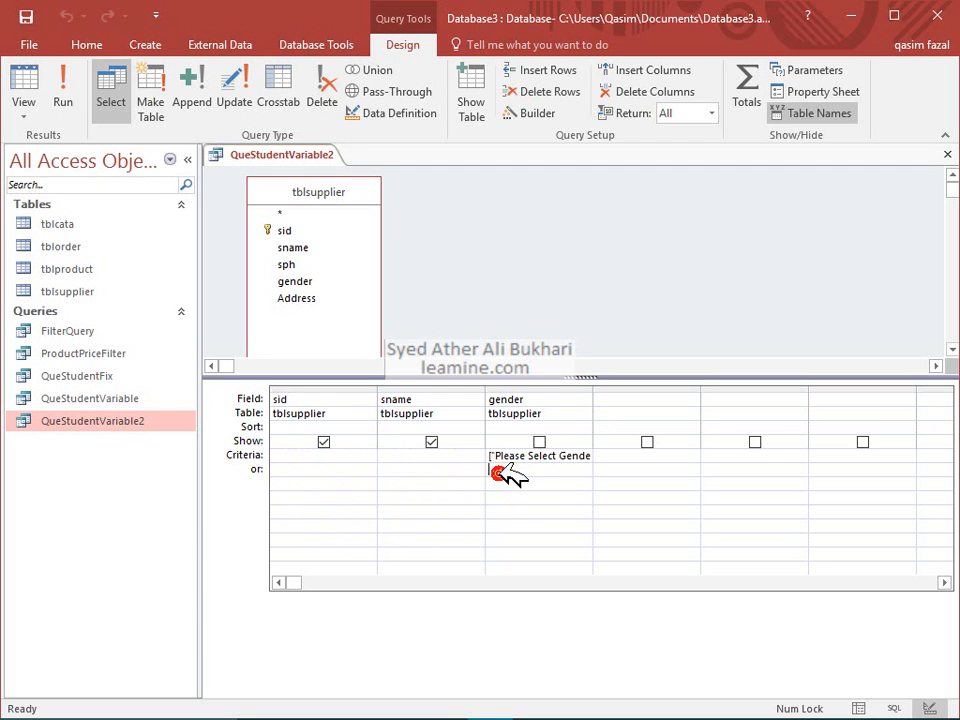
{"action": "left_click", "coordinate": [355, 467]}
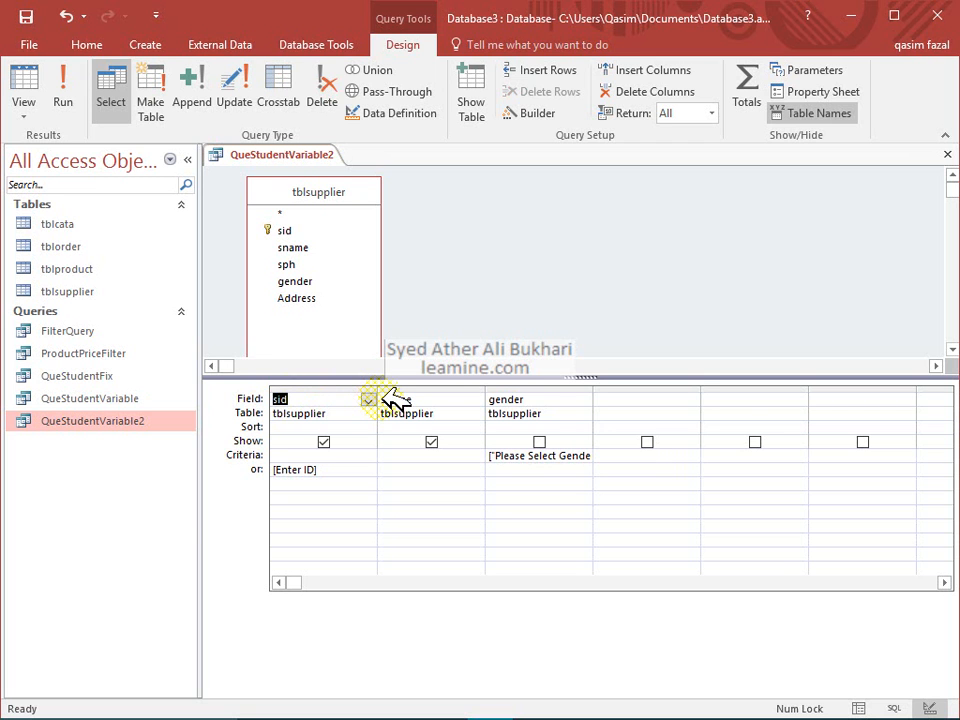
{"action": "left_click", "coordinate": [490, 399]}
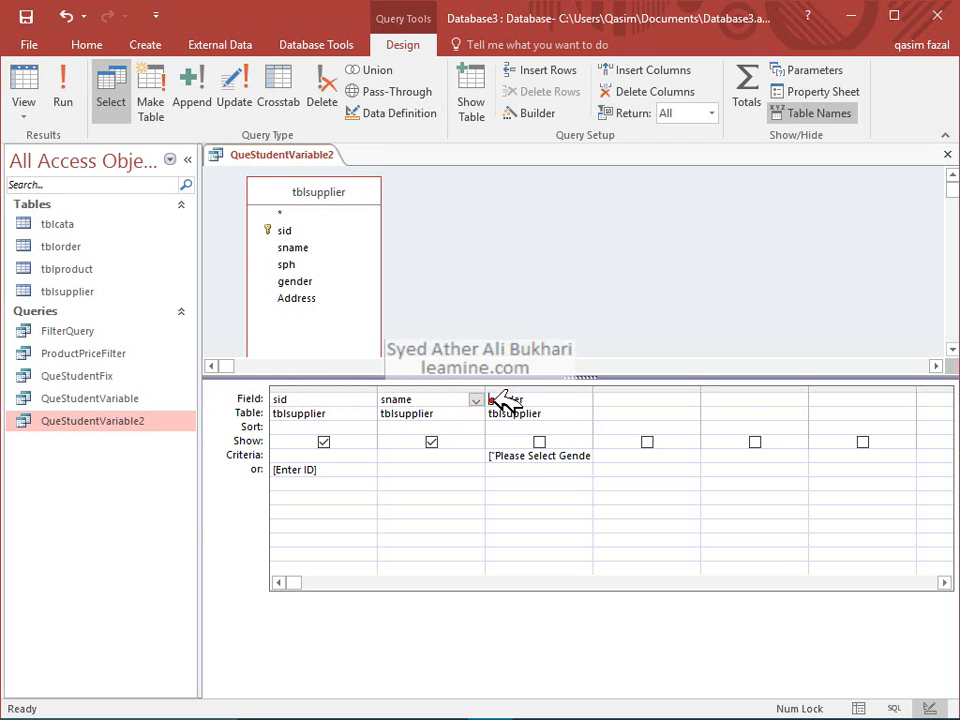
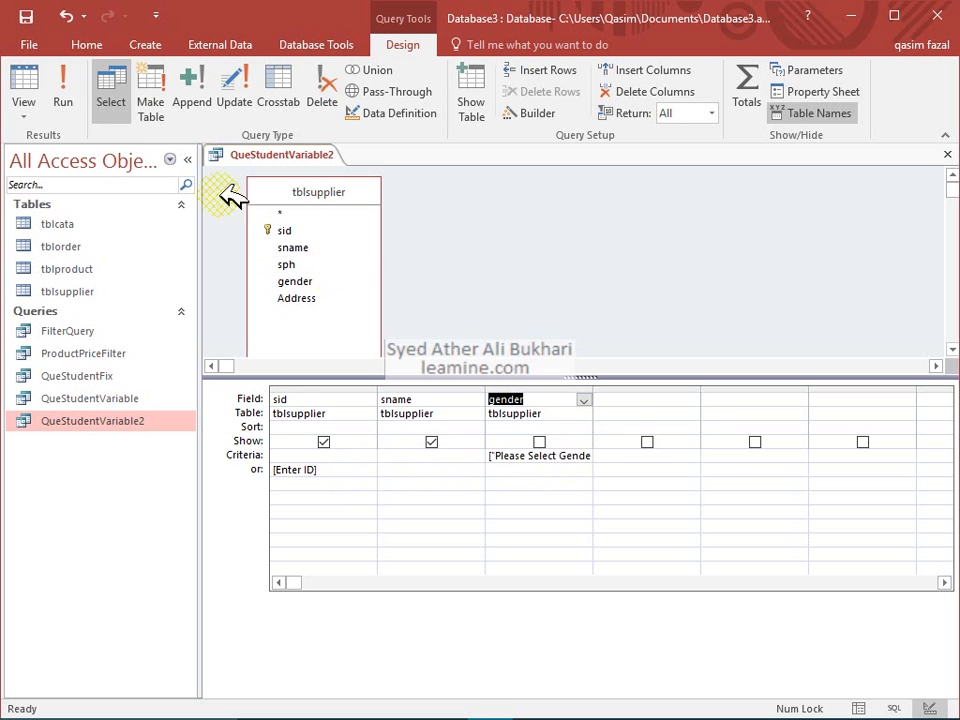
Show QueStudentVariable2 in SQL View and highlight parts of its SELECT line
{"action": "left_click", "coordinate": [30, 112]}
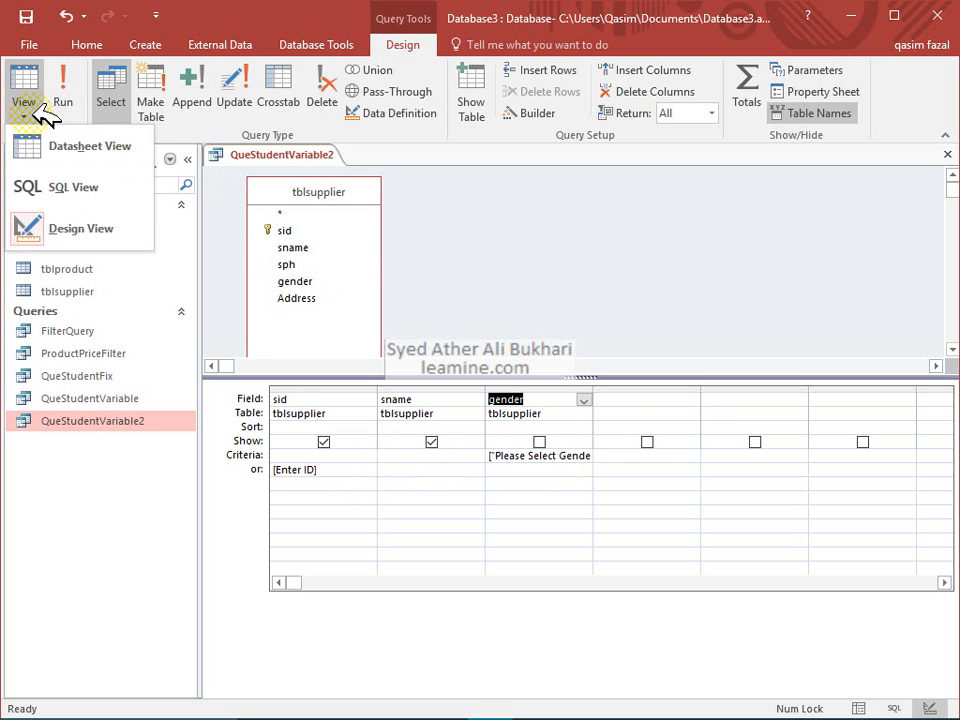
{"action": "left_click", "coordinate": [40, 181]}
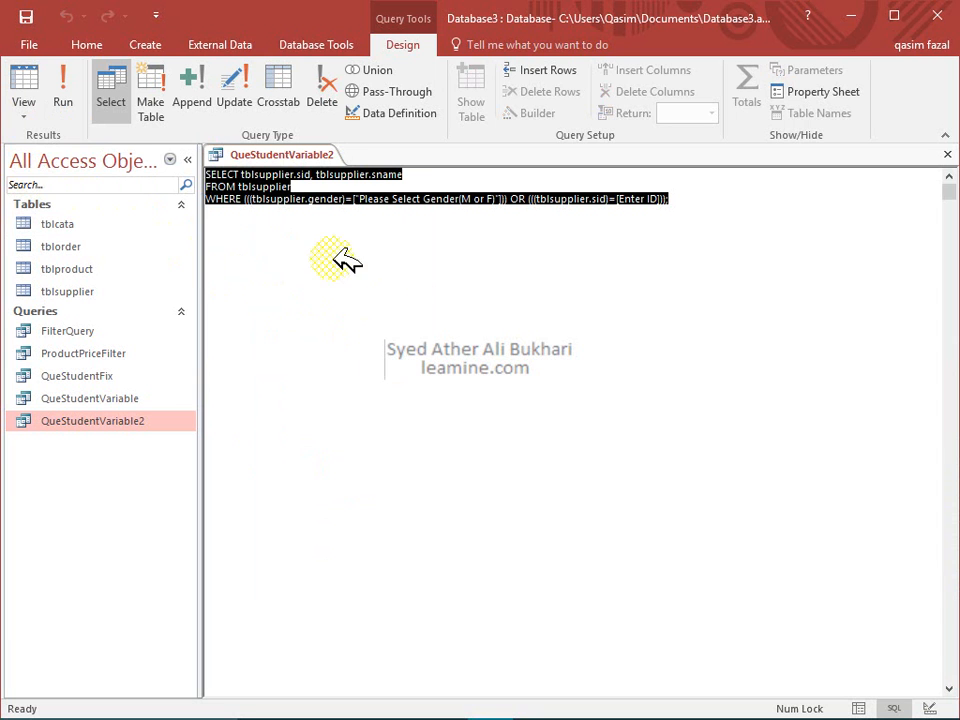
{"action": "left_click", "coordinate": [240, 182]}
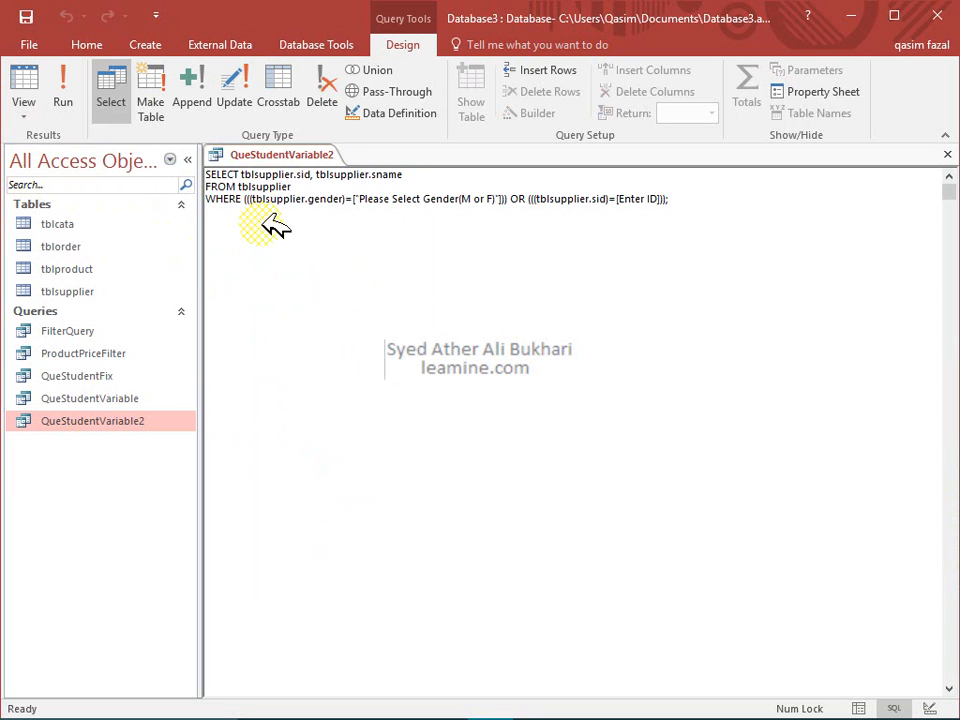
{"action": "double_click", "coordinate": [212, 174]}
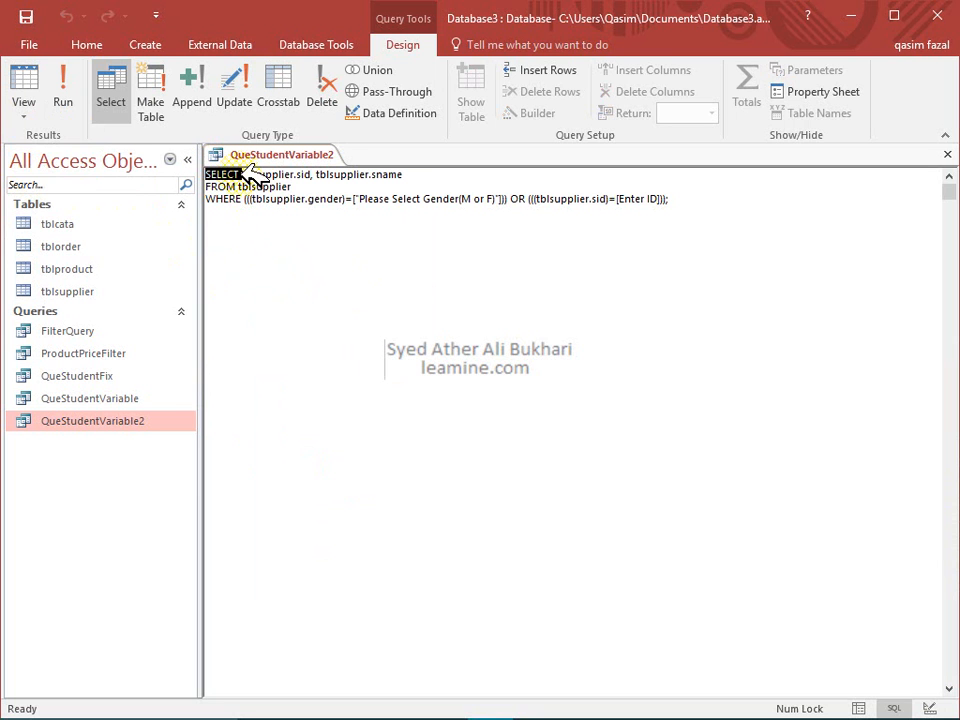
{"action": "left_click_drag", "start_coordinate": [258, 170], "coordinate": [290, 172]}
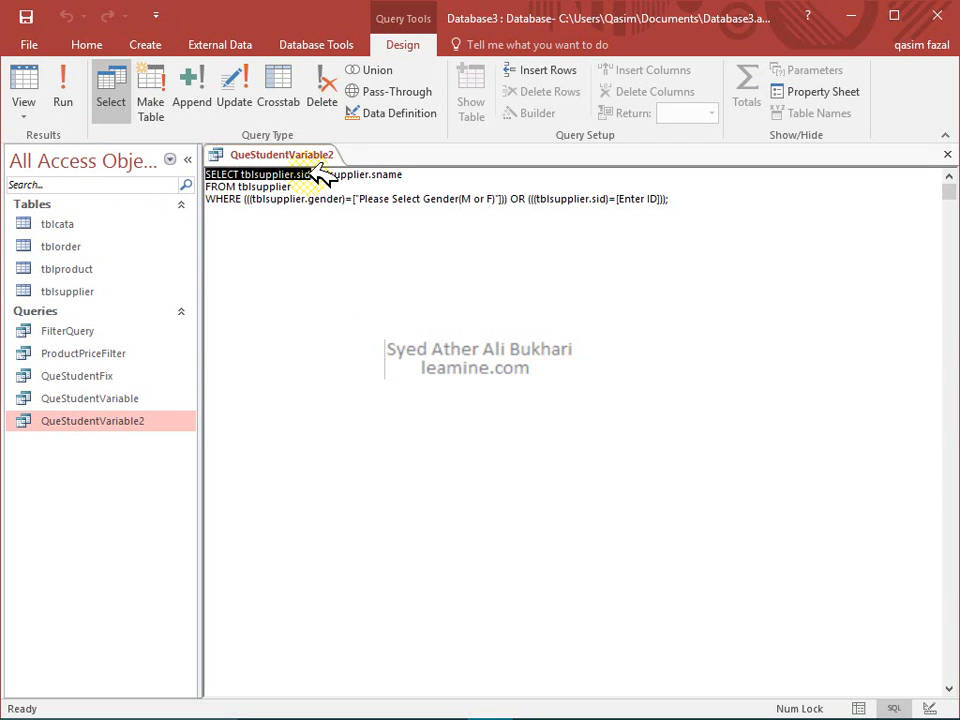
{"action": "left_click_drag", "start_coordinate": [312, 172], "coordinate": [418, 174]}
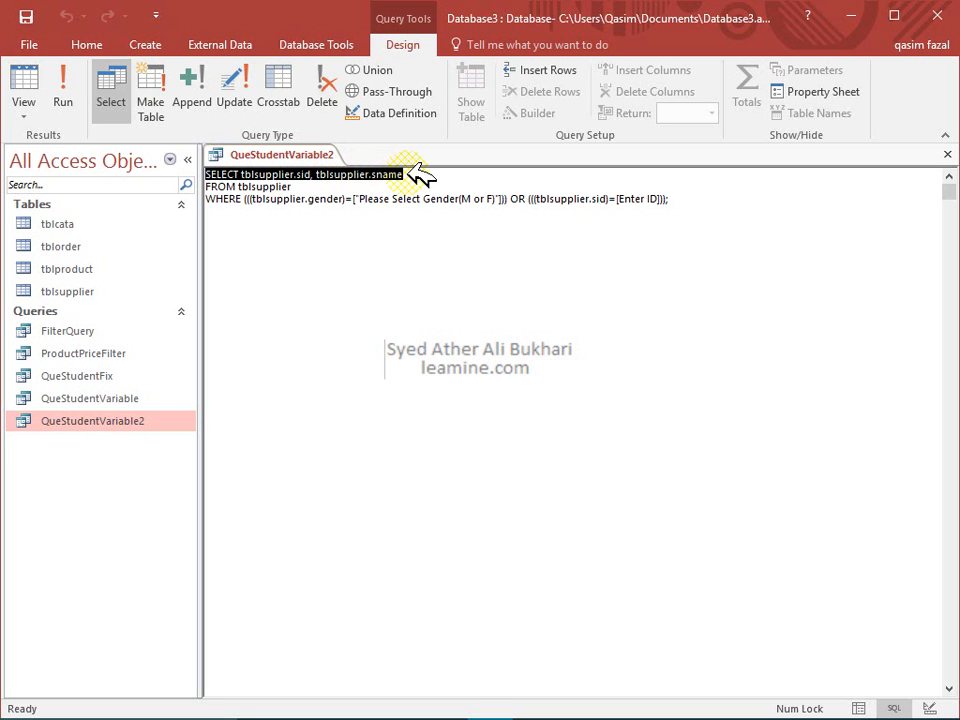
Run the query, escape the gender prompt, and bring up the view choices again
{"action": "left_click", "coordinate": [25, 86]}
{"action": "key", "text": "Escape"}
{"action": "left_click", "coordinate": [24, 115]}
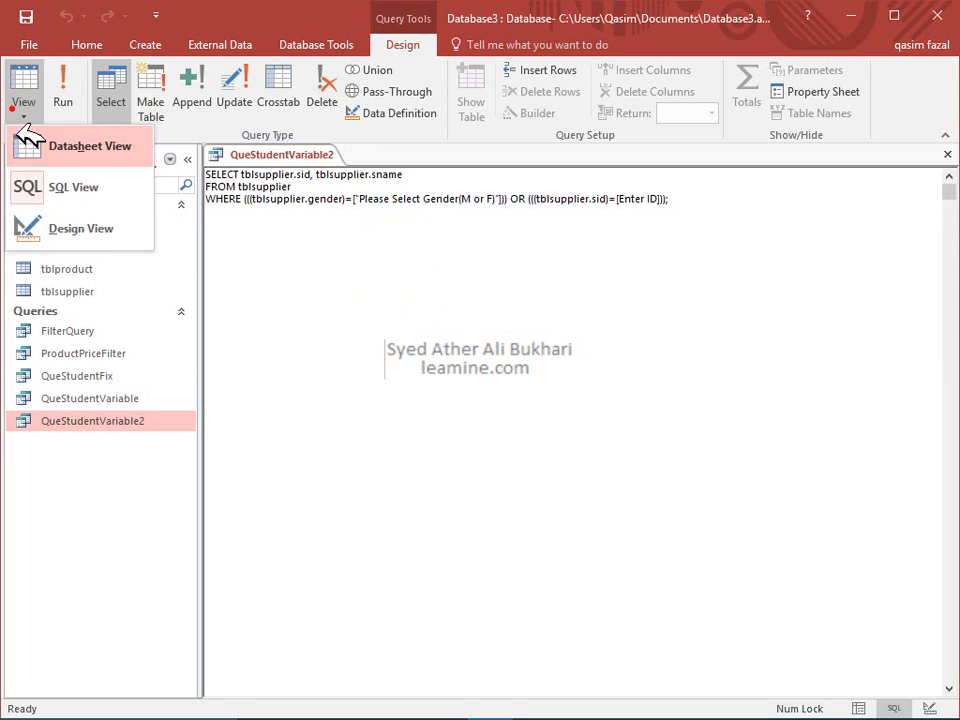
Back in Design view, tick Show under gender and test-run the query
{"action": "left_click", "coordinate": [32, 222]}
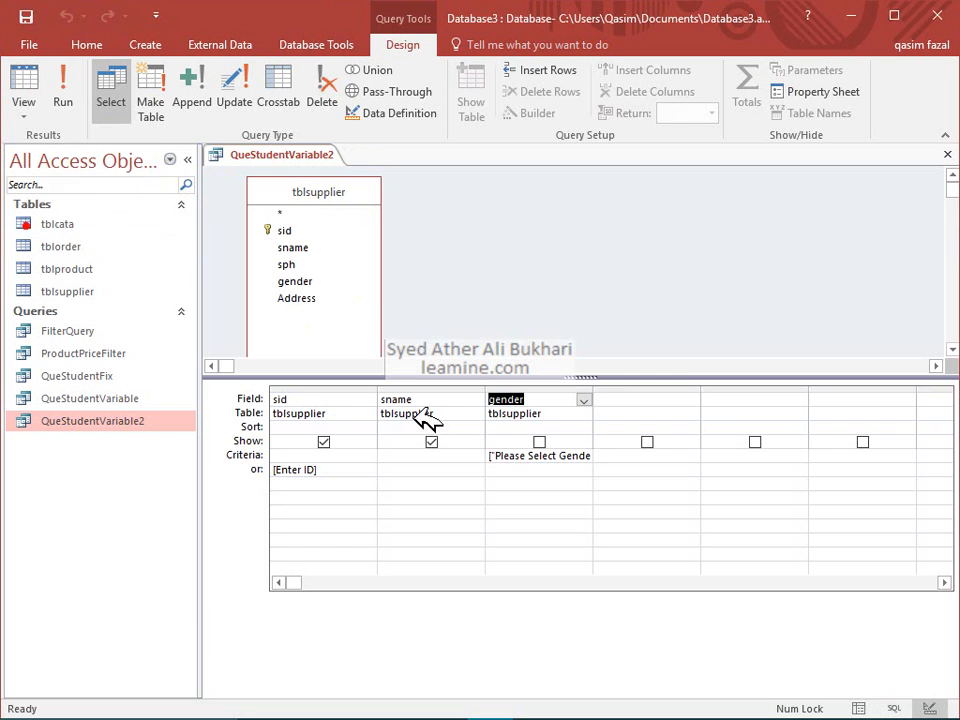
{"action": "left_click", "coordinate": [539, 441]}
{"action": "left_click", "coordinate": [25, 88]}
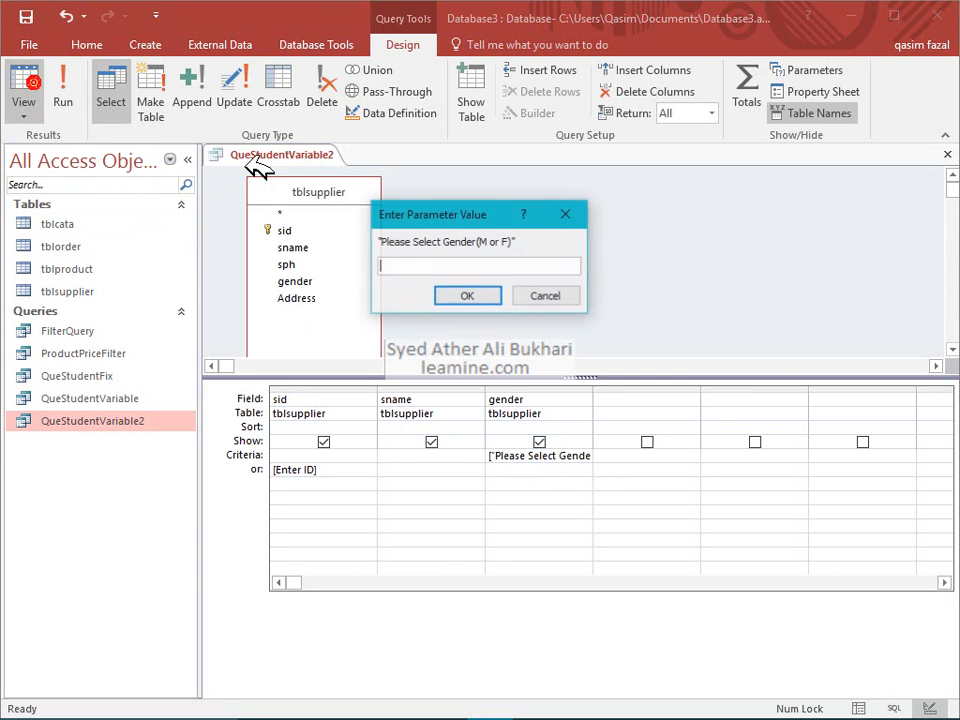
{"action": "left_click", "coordinate": [455, 292]}
In SQL View, walk through the SELECT fields, FROM tblsupplier and the WHERE gender prompt
{"action": "left_click", "coordinate": [24, 115]}
{"action": "left_click", "coordinate": [40, 182]}
{"action": "left_click", "coordinate": [455, 178]}
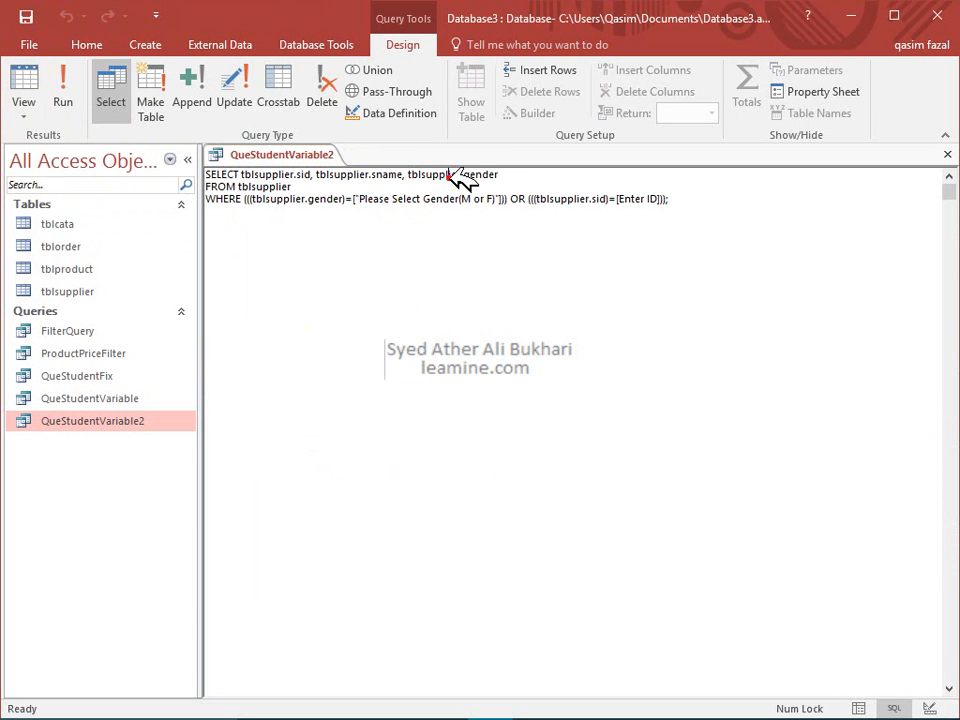
{"action": "left_click_drag", "start_coordinate": [356, 175], "coordinate": [490, 172]}
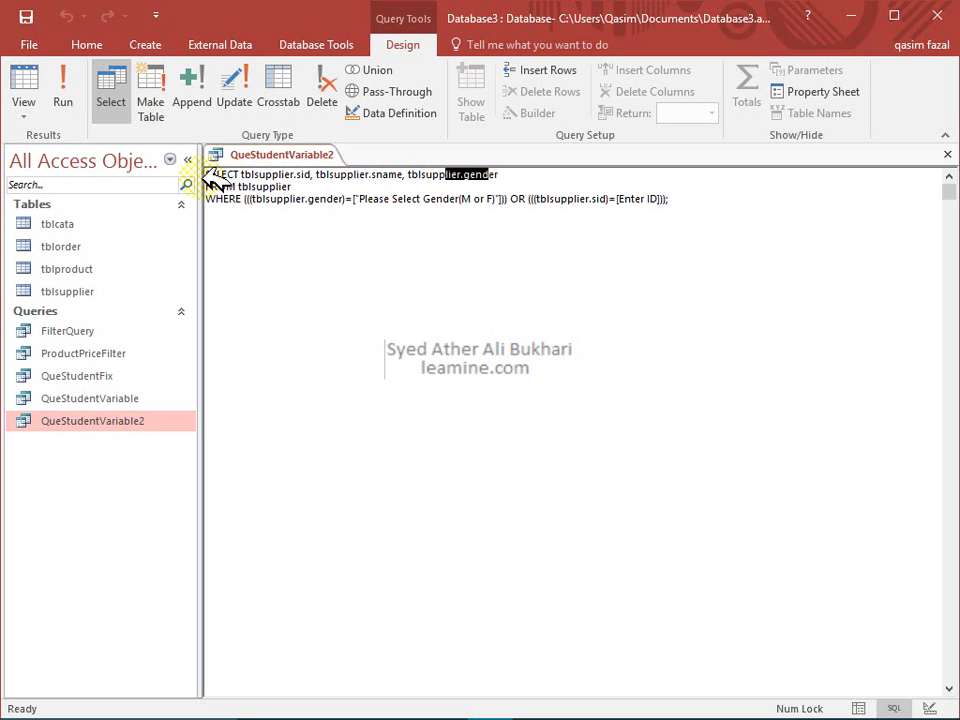
{"action": "left_click_drag", "start_coordinate": [210, 187], "coordinate": [255, 188]}
{"action": "left_click", "coordinate": [281, 187]}
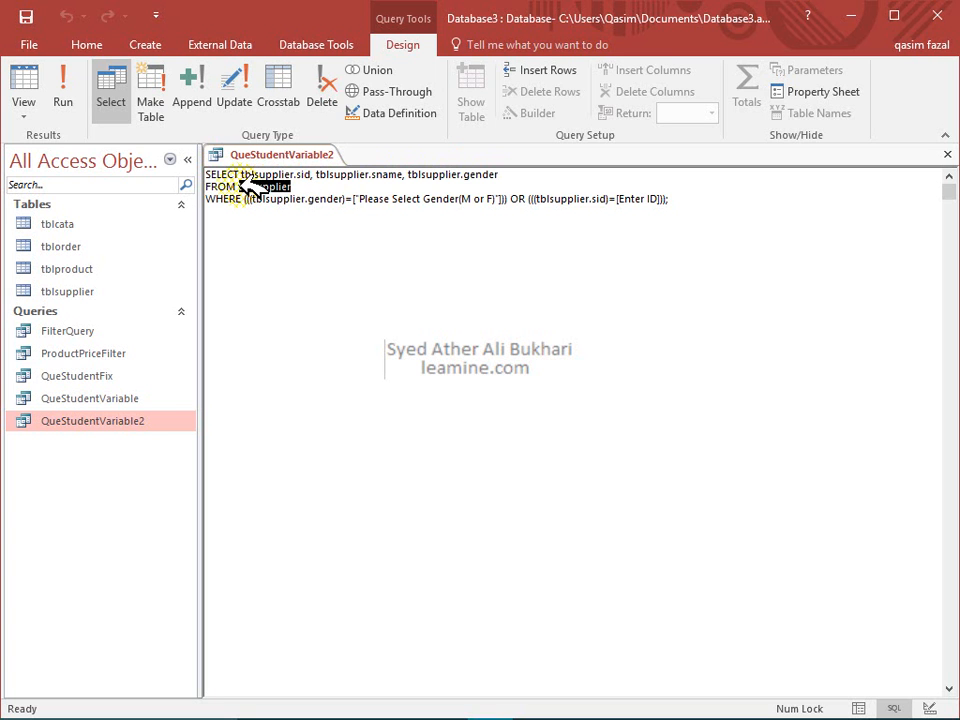
{"action": "left_click_drag", "start_coordinate": [255, 188], "coordinate": [206, 176]}
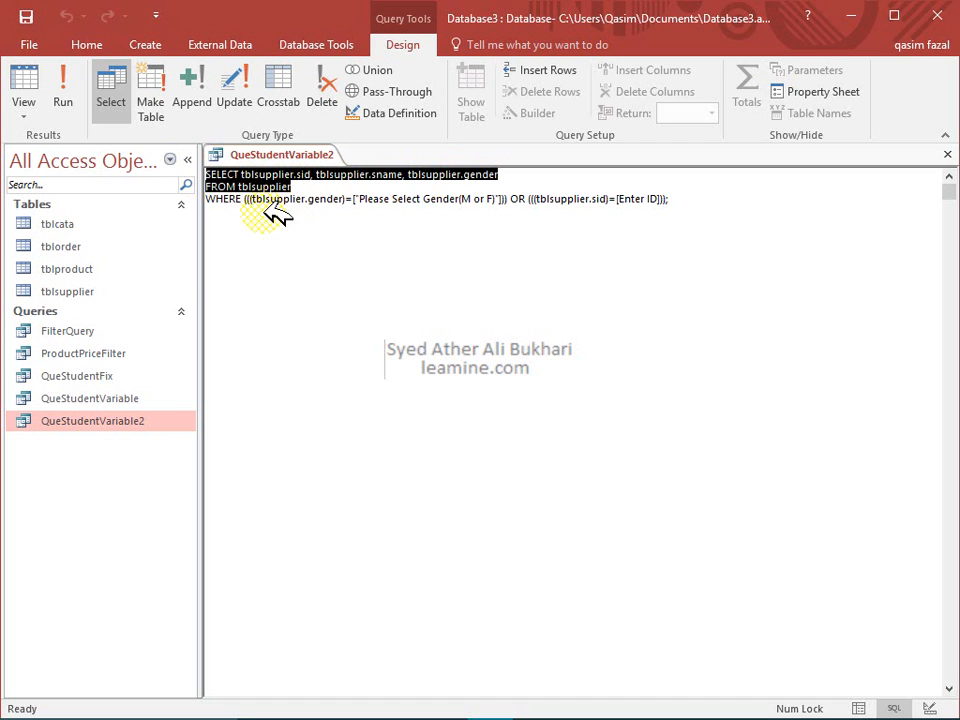
{"action": "left_click_drag", "start_coordinate": [207, 199], "coordinate": [240, 196]}
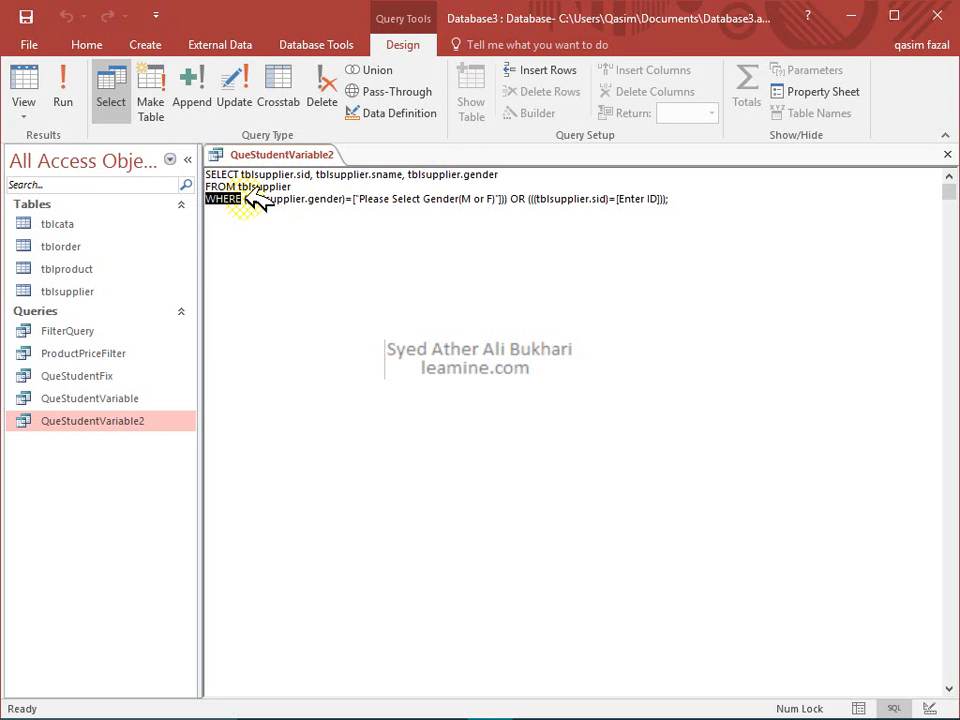
{"action": "left_click_drag", "start_coordinate": [252, 199], "coordinate": [338, 197]}
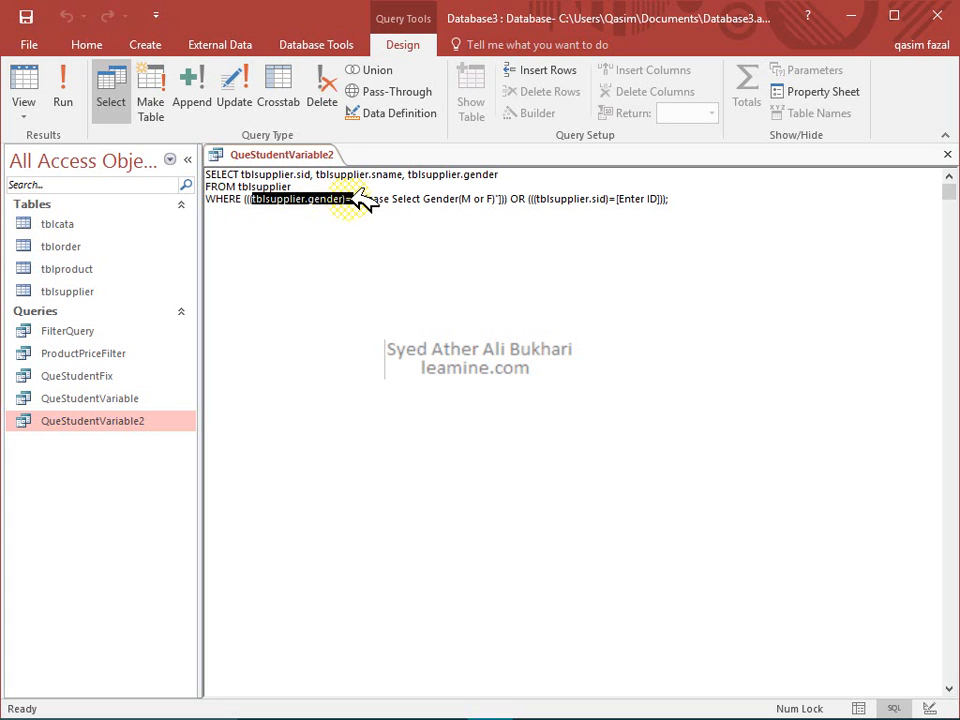
{"action": "left_click_drag", "start_coordinate": [356, 199], "coordinate": [696, 199]}
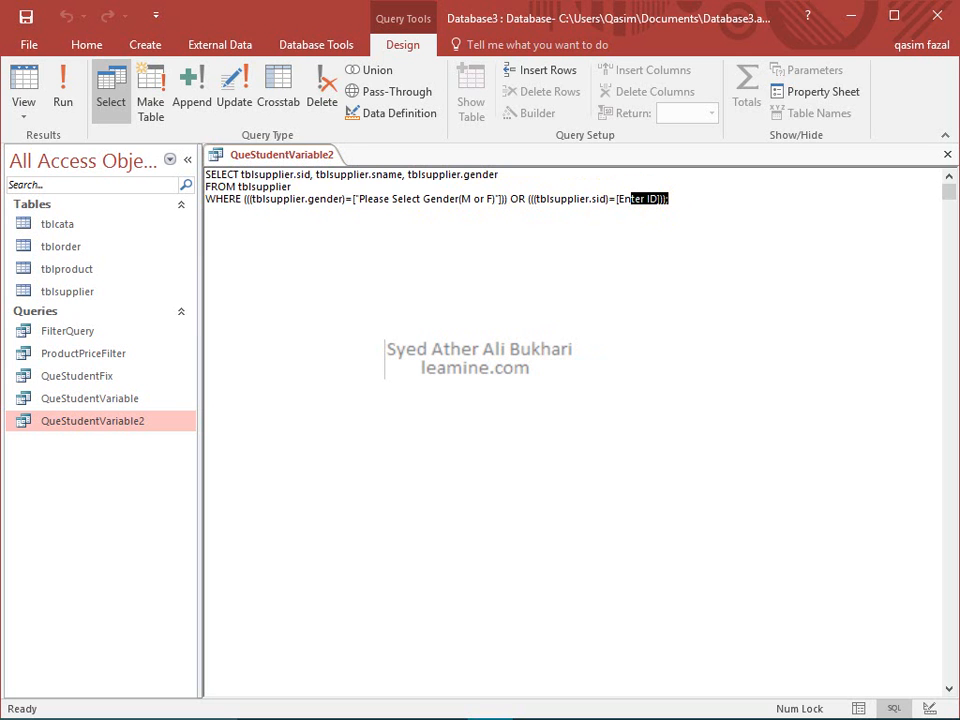
Run the query, close the gender prompt, and return to Design view
{"action": "left_click", "coordinate": [70, 108]}
{"action": "left_click", "coordinate": [437, 294]}
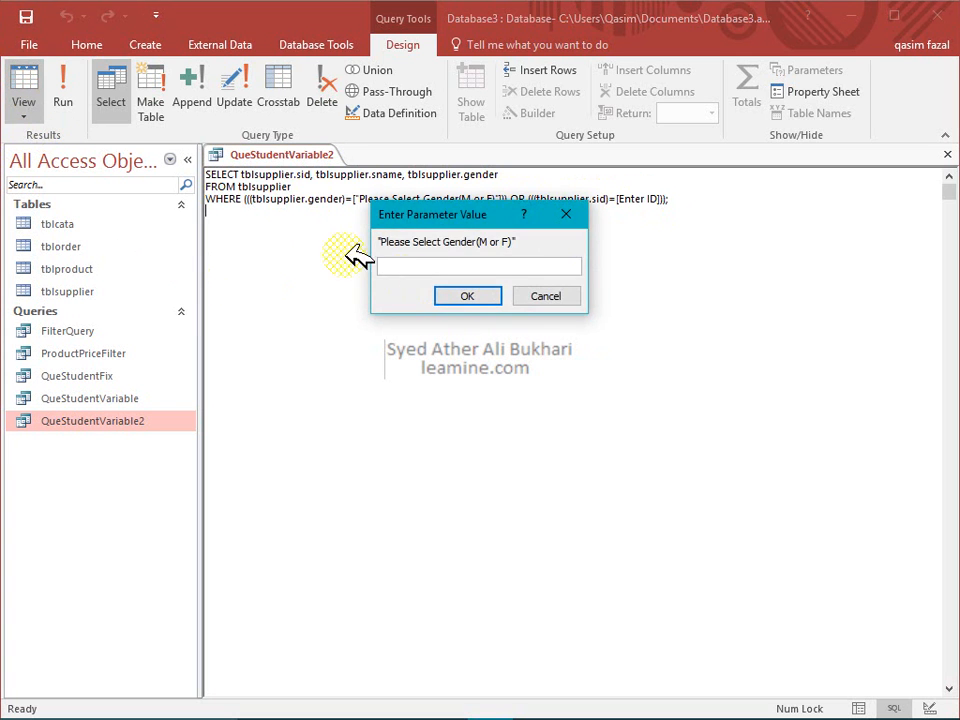
{"action": "left_click", "coordinate": [24, 116]}
{"action": "left_click", "coordinate": [60, 222]}
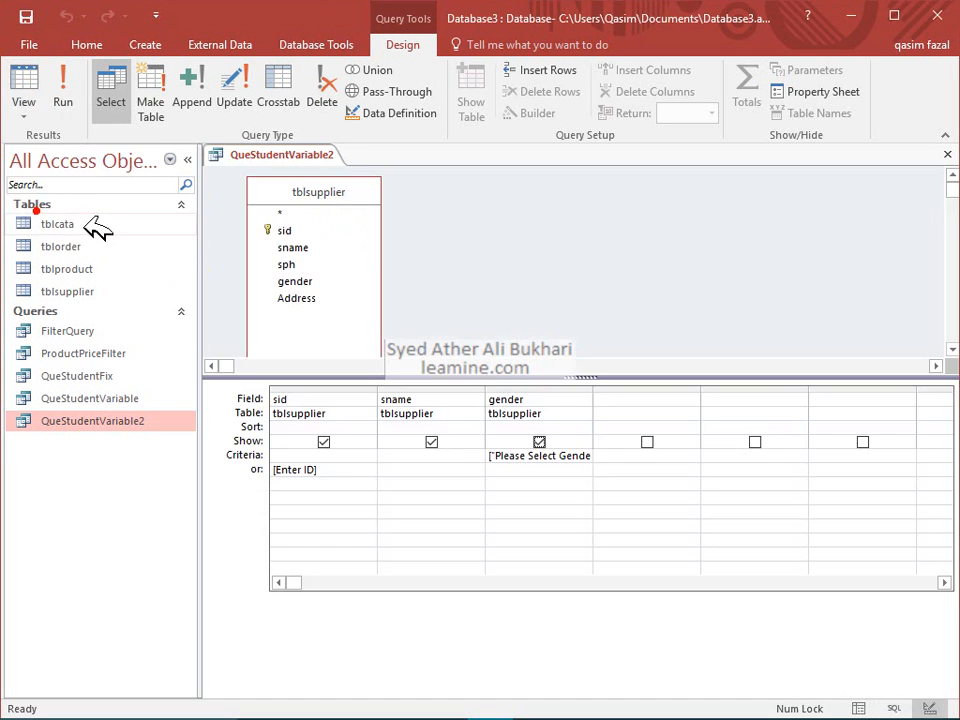
Delete the [Enter ID] criterion under sid and test-run the query
{"action": "left_click_drag", "start_coordinate": [341, 468], "coordinate": [103, 463]}
{"action": "key", "text": "Delete"}
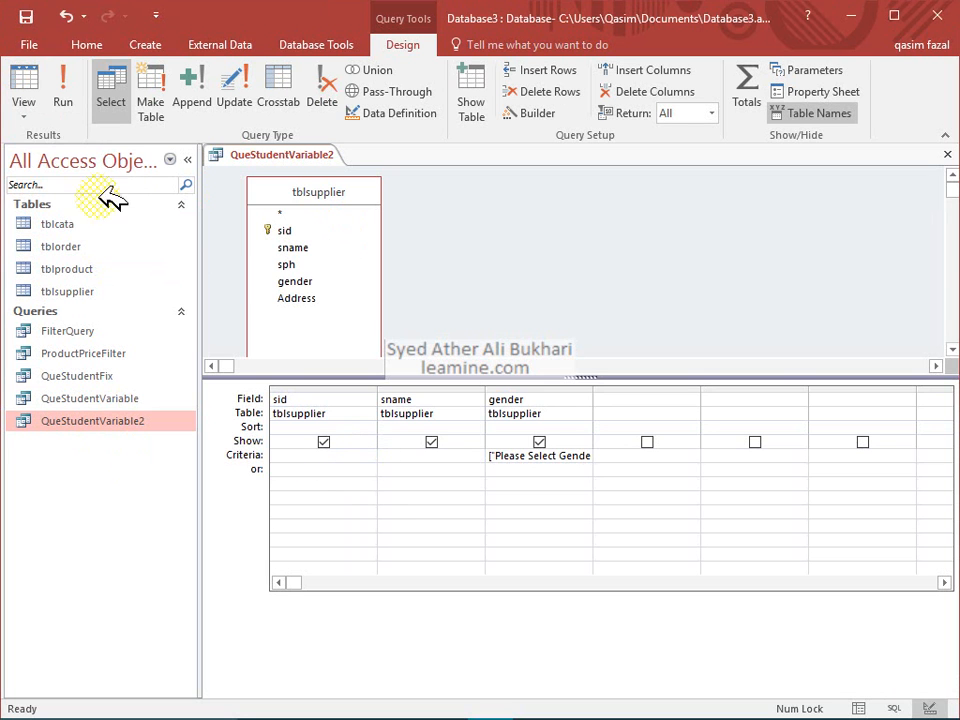
{"action": "left_click", "coordinate": [40, 86]}
{"action": "left_click", "coordinate": [530, 294]}
Verify the WHERE clause now holds only the gender condition, then return to Design view
{"action": "left_click", "coordinate": [24, 112]}
{"action": "left_click", "coordinate": [55, 185]}
{"action": "left_click", "coordinate": [338, 210]}
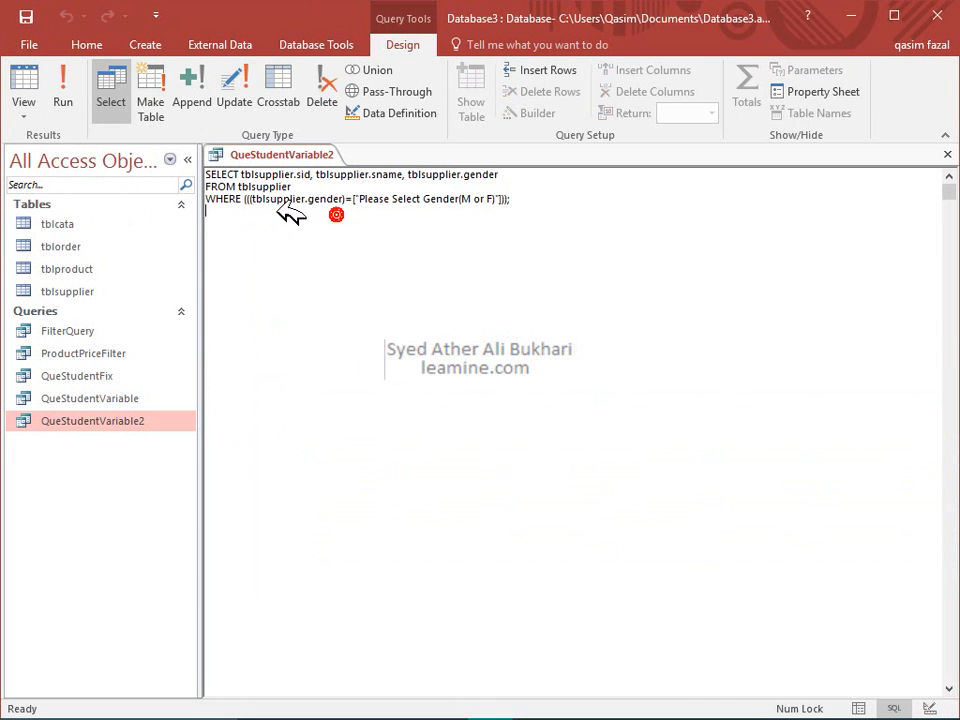
{"action": "left_click", "coordinate": [254, 198]}
{"action": "left_click_drag", "start_coordinate": [253, 197], "coordinate": [495, 199]}
{"action": "left_click", "coordinate": [24, 84]}
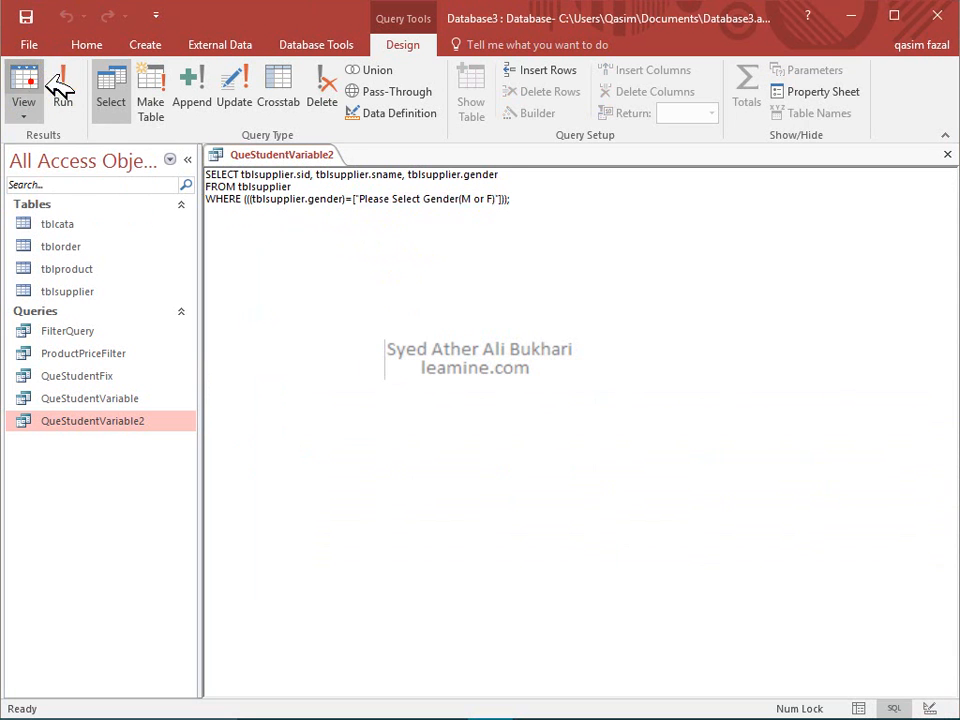
{"action": "left_click", "coordinate": [545, 294]}
{"action": "left_click", "coordinate": [24, 114]}
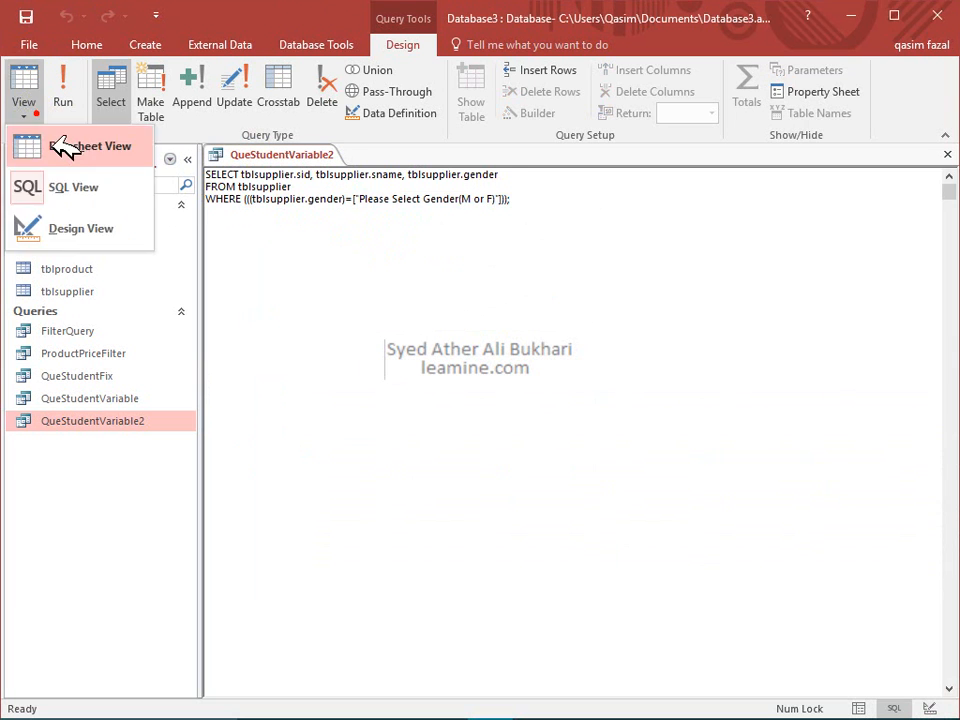
{"action": "left_click", "coordinate": [60, 217]}
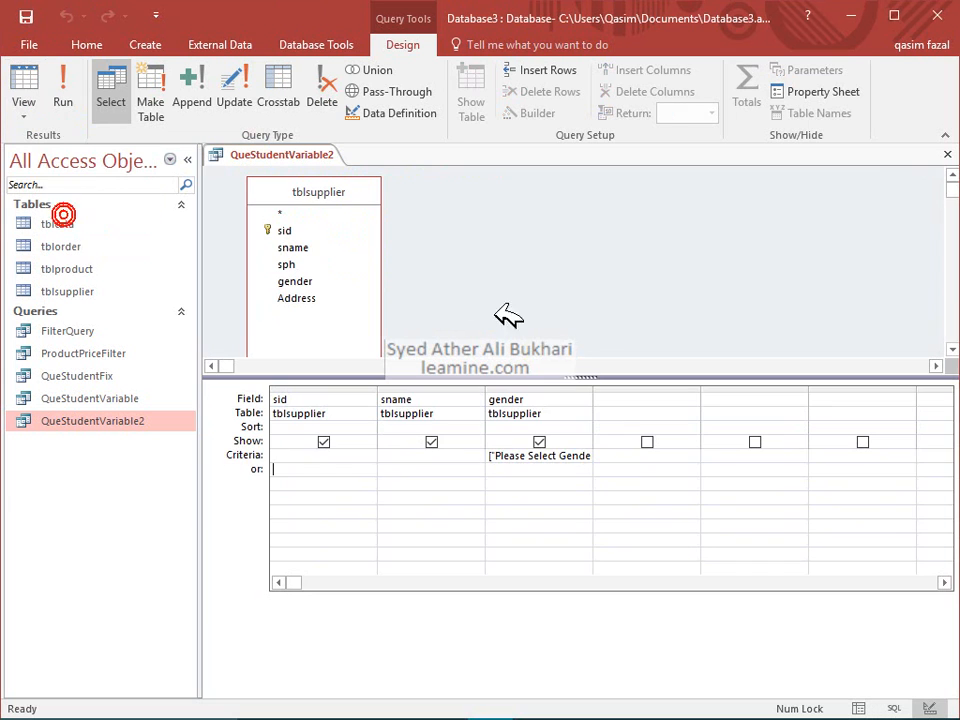
Replace the gender prompt criterion with the fixed value M
{"action": "left_click", "coordinate": [572, 450]}
{"action": "key", "text": "Delete"}
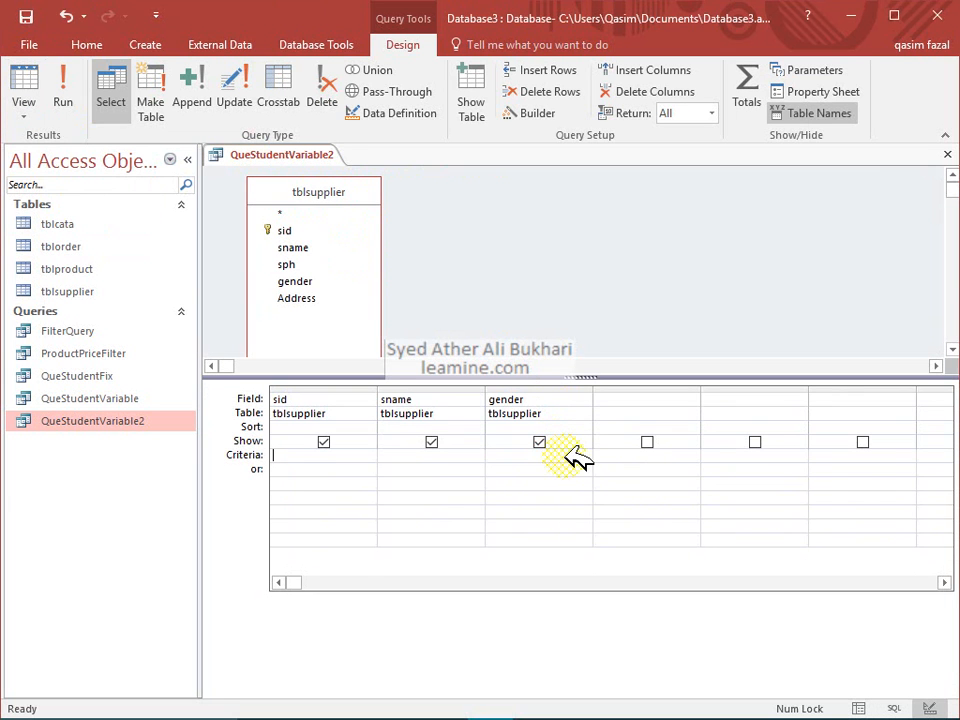
{"action": "type", "text": "M"}
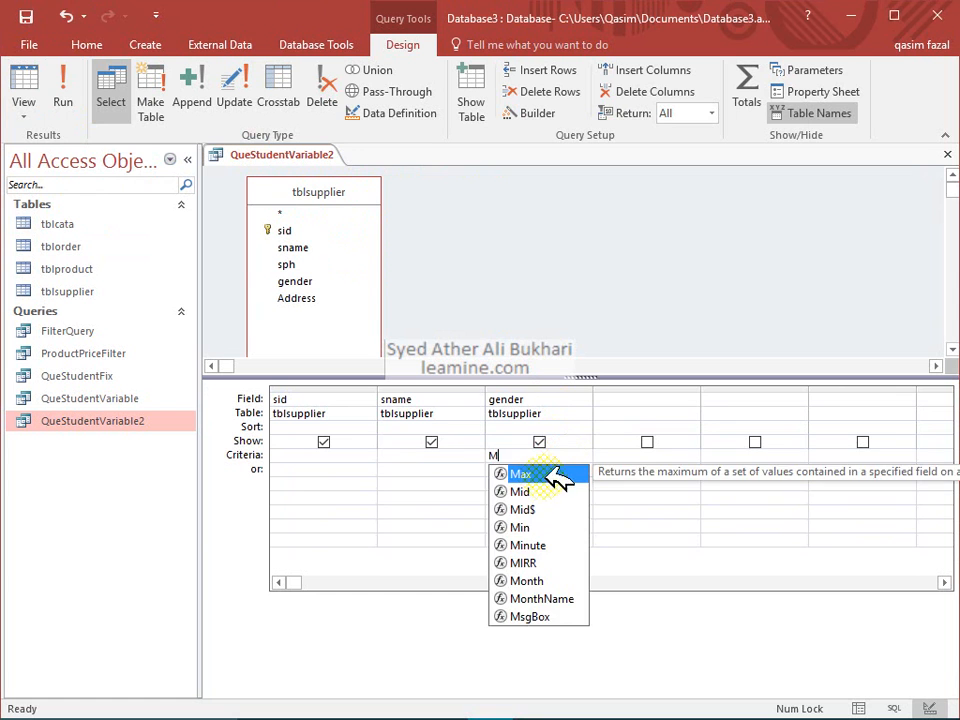
{"action": "left_click", "coordinate": [438, 469]}
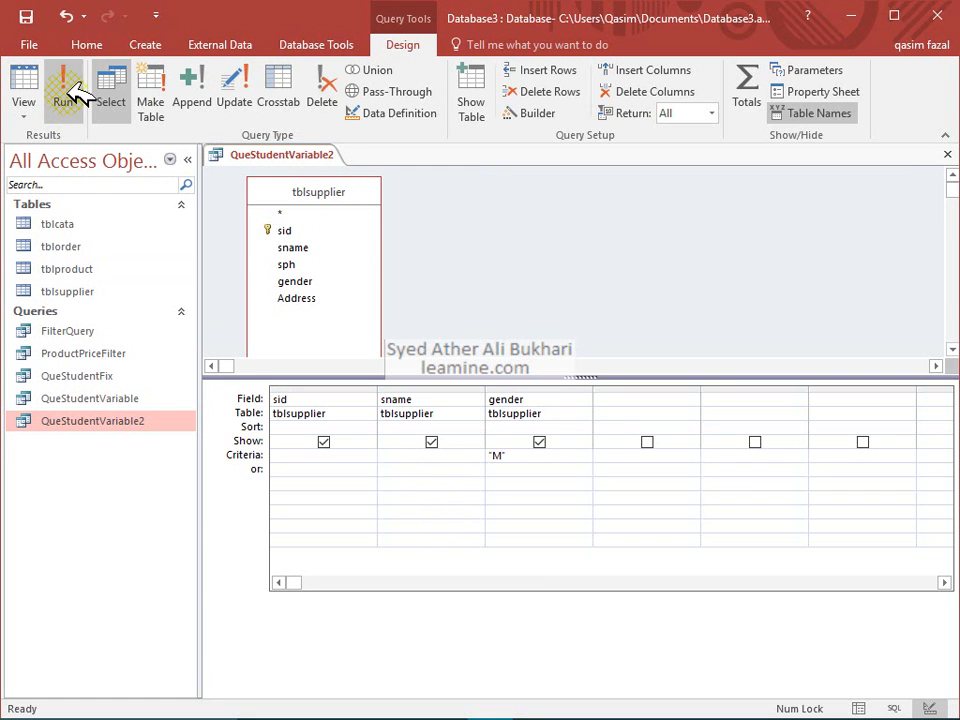
Check in SQL View how the WHERE and FROM lines reference tblsupplier
{"action": "left_click", "coordinate": [24, 110]}
{"action": "left_click", "coordinate": [38, 186]}
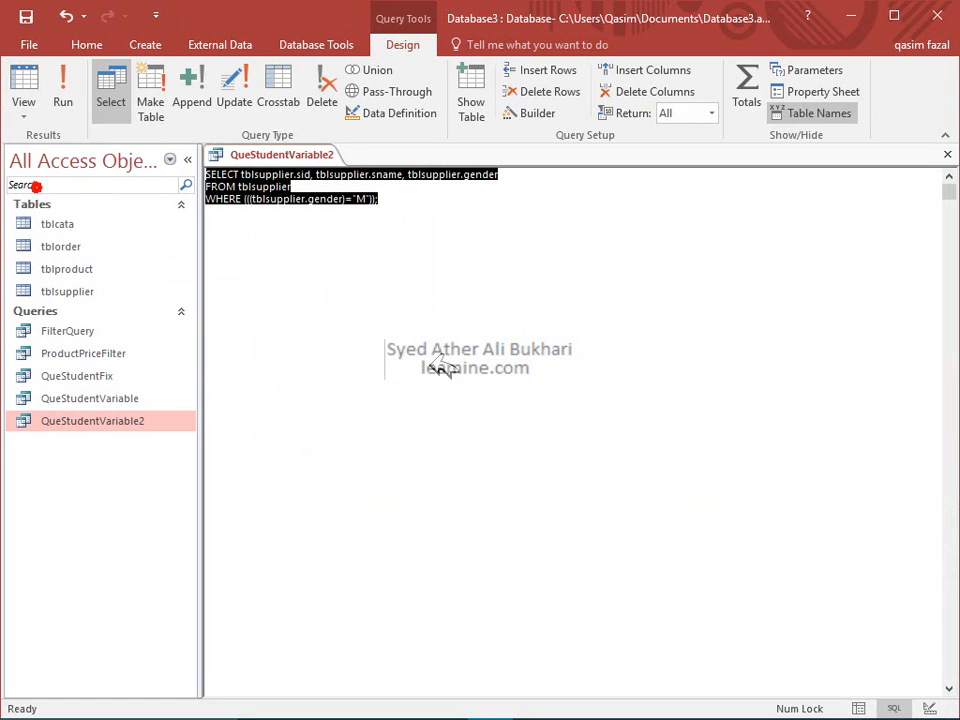
{"action": "left_click", "coordinate": [364, 200]}
{"action": "left_click_drag", "start_coordinate": [249, 198], "coordinate": [371, 198]}
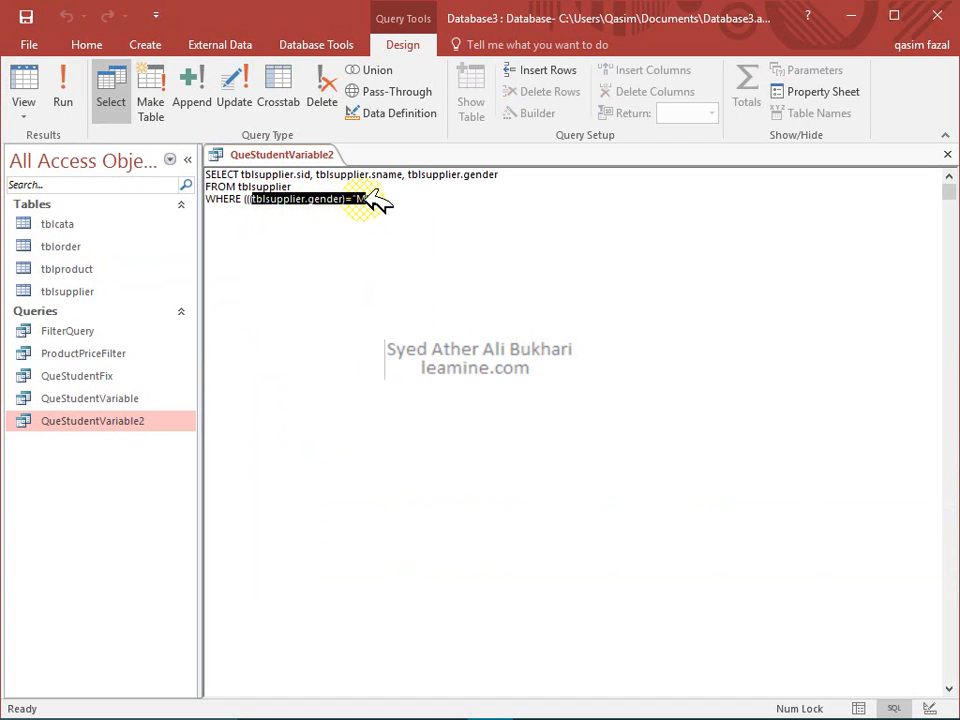
{"action": "left_click_drag", "start_coordinate": [294, 187], "coordinate": [506, 178]}
{"action": "left_click", "coordinate": [506, 178]}
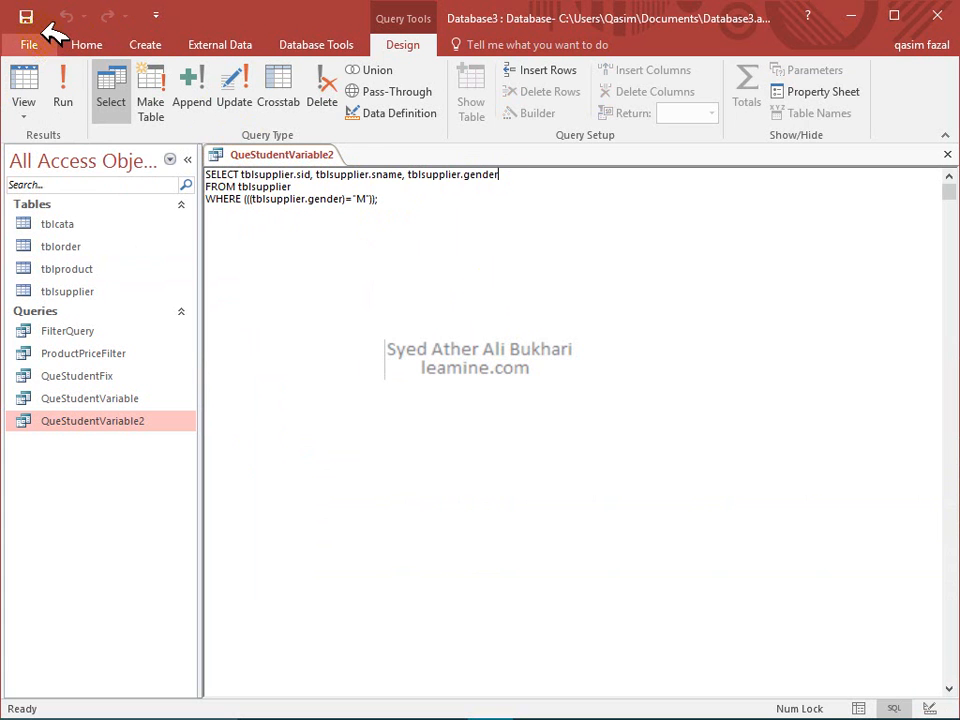
View the results, go back to Design, select sid's or cell, and close QueStudentVariable2
{"action": "left_click", "coordinate": [24, 82]}
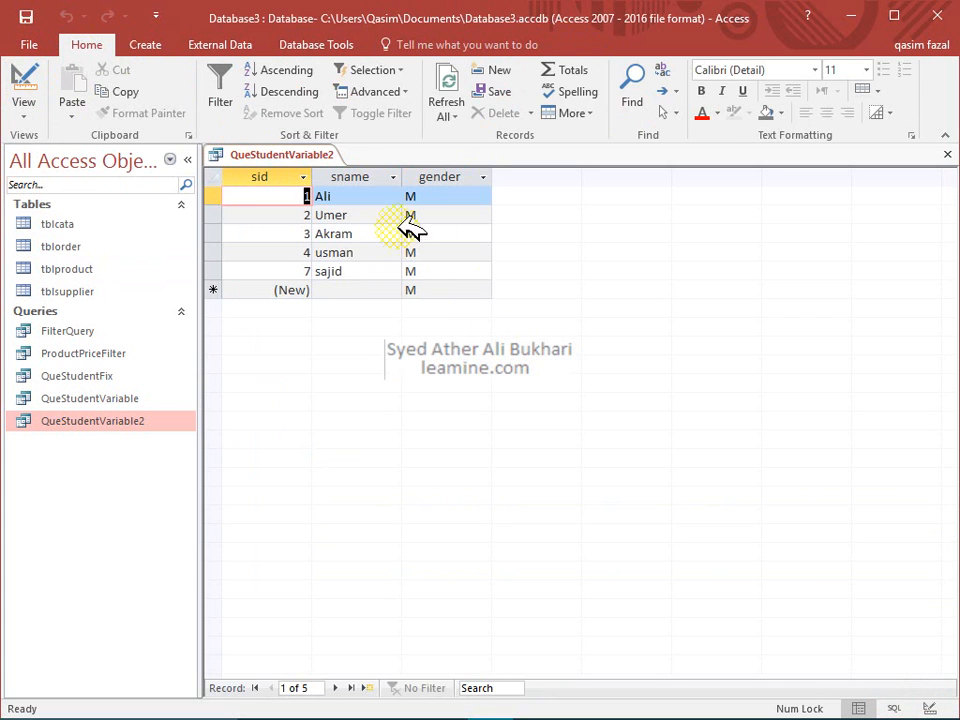
{"action": "left_click", "coordinate": [28, 86]}
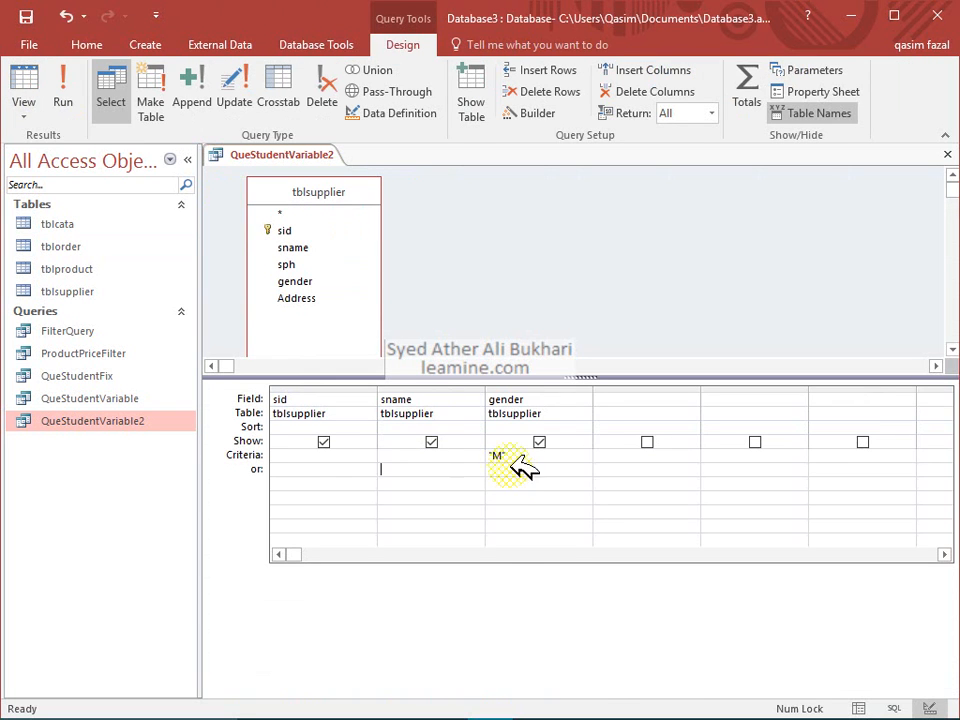
{"action": "left_click", "coordinate": [372, 468]}
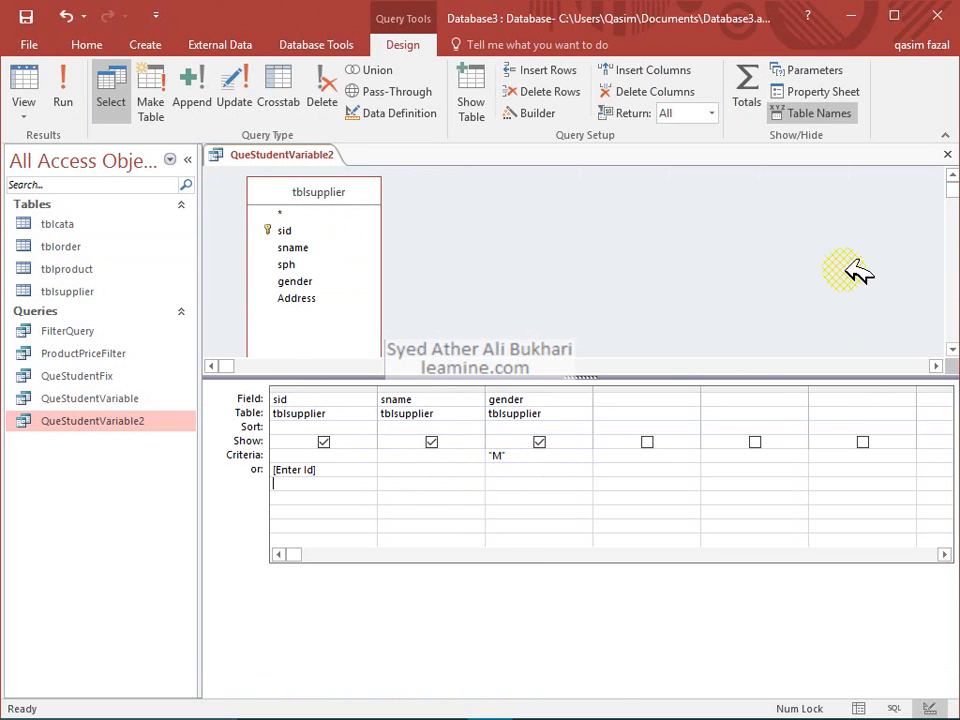
{"action": "left_click", "coordinate": [948, 152]}
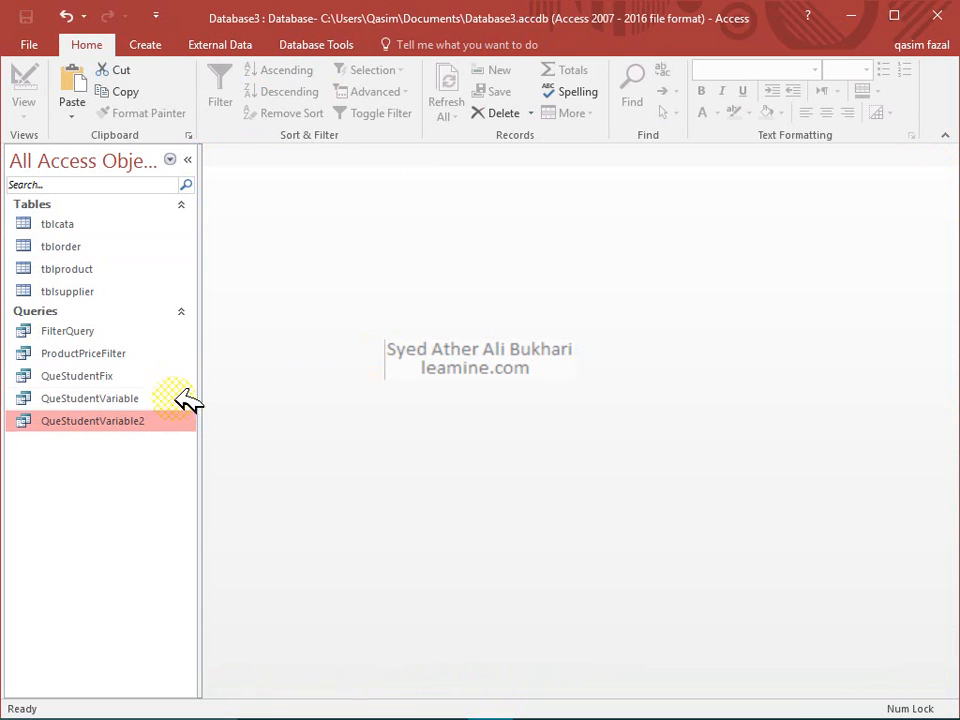
Create a new query design and add tblsupplier and tblproduct from Show Table
{"action": "left_click", "coordinate": [141, 46]}
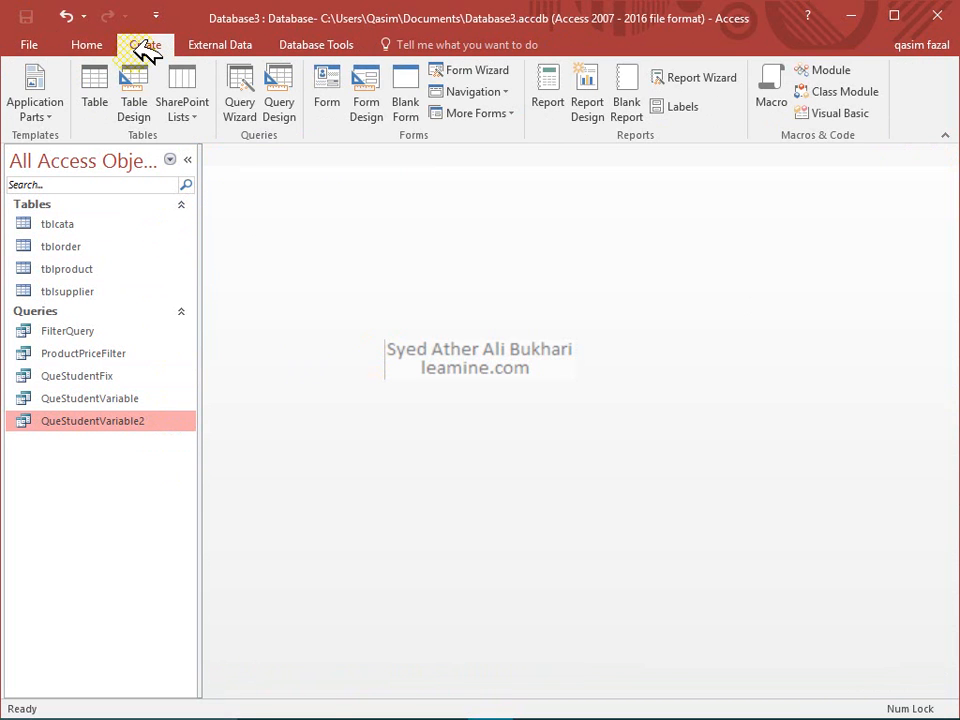
{"action": "left_click", "coordinate": [280, 120]}
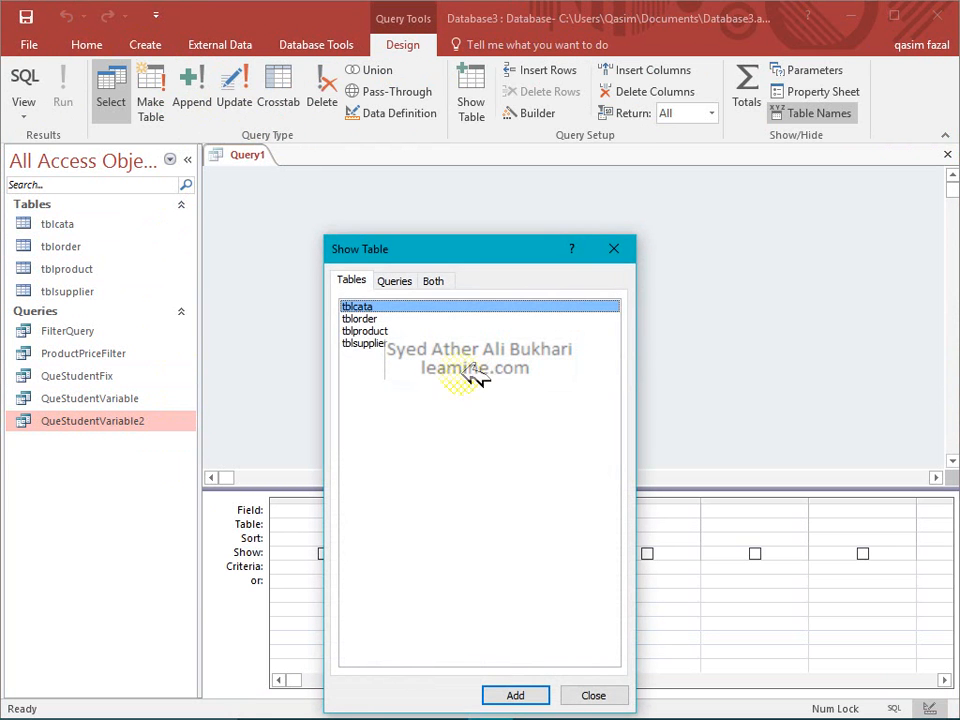
{"action": "left_click", "coordinate": [385, 343]}
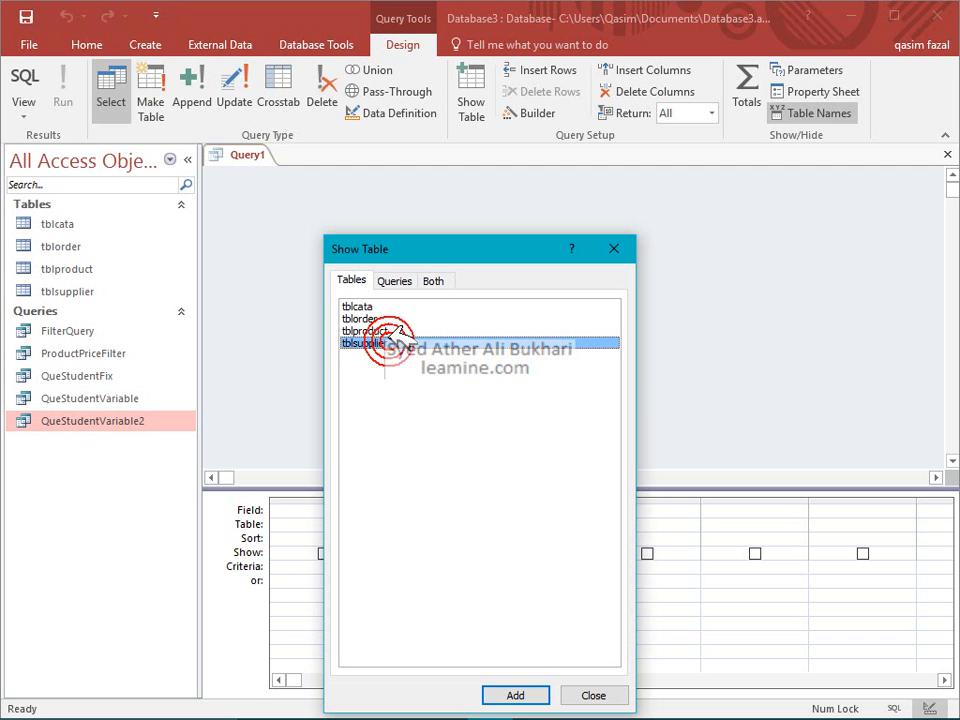
{"action": "left_click", "coordinate": [388, 331], "text": "shift"}
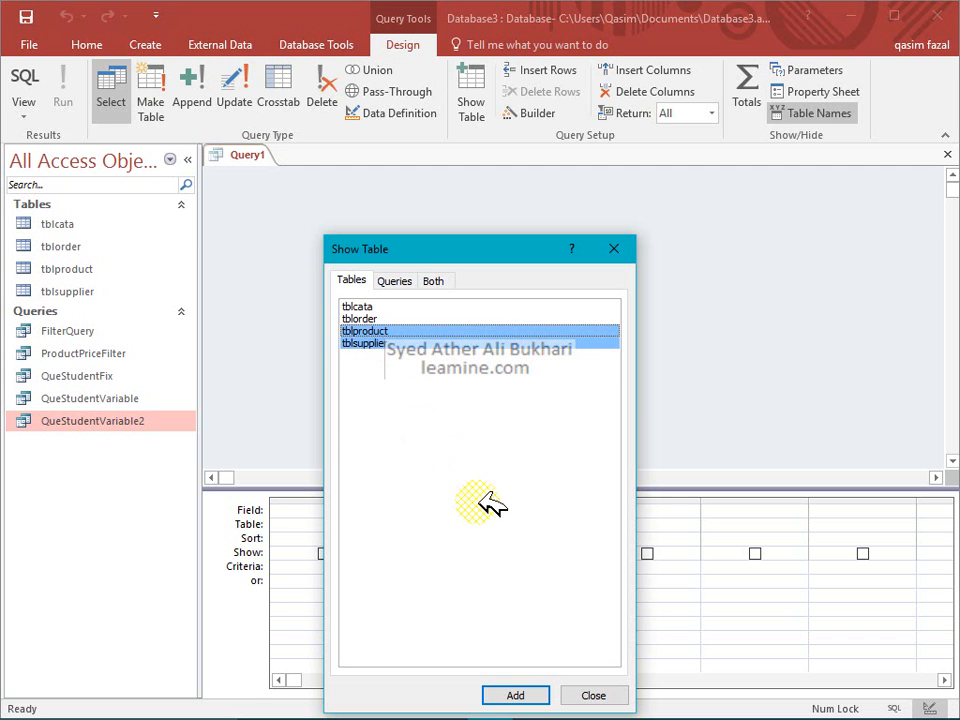
{"action": "left_click", "coordinate": [532, 695]}
{"action": "left_click", "coordinate": [588, 697]}
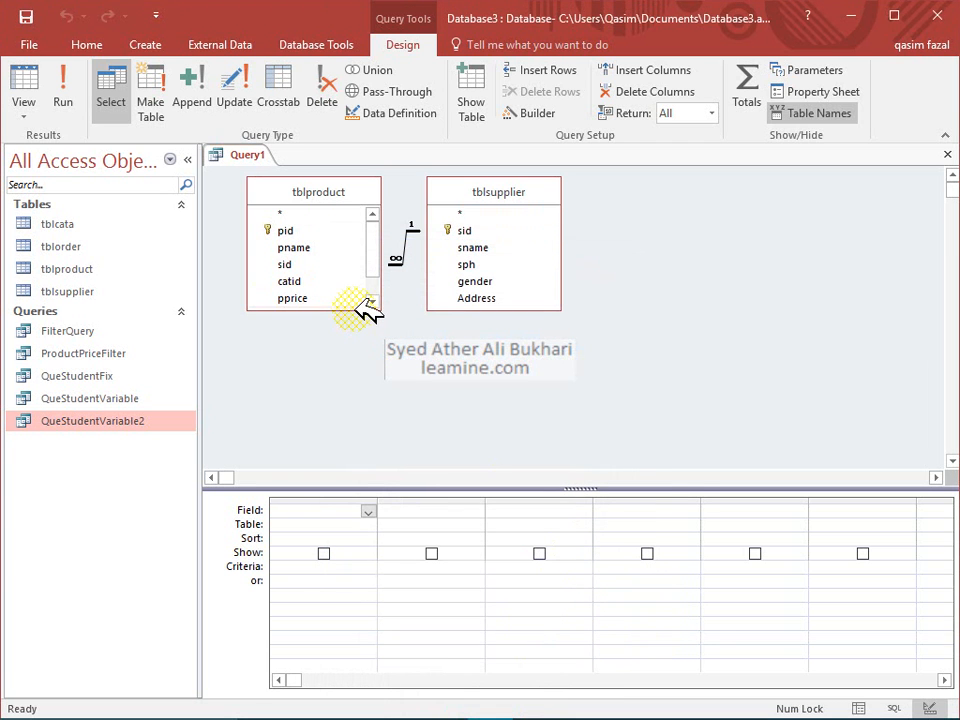
{"action": "left_click_drag", "start_coordinate": [368, 310], "coordinate": [366, 347]}
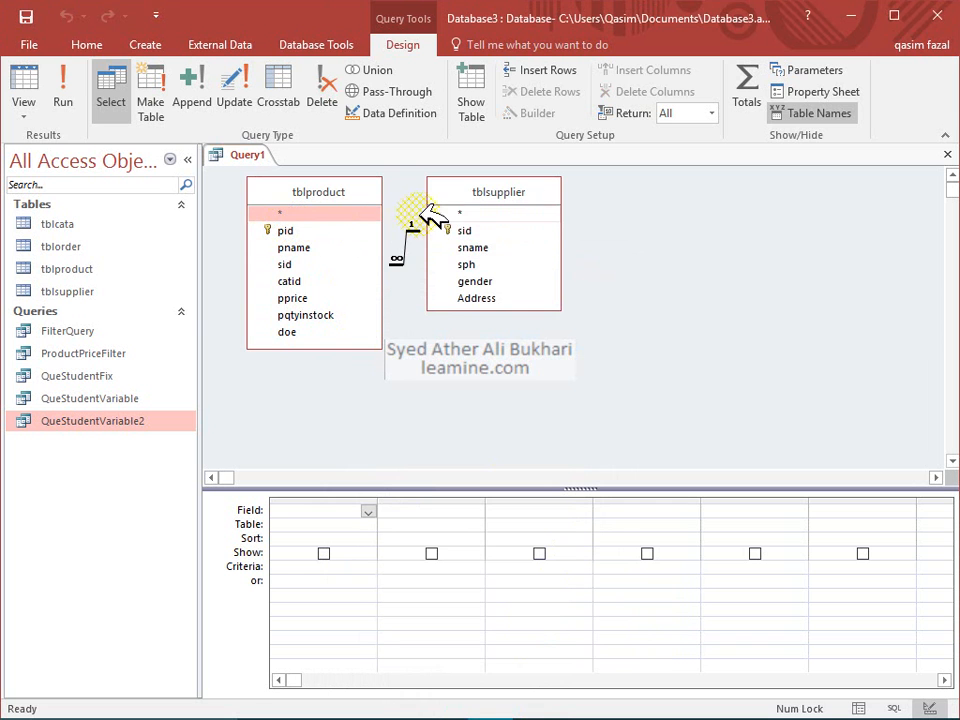
Arrange tblsupplier left of tblproduct, then add sname, sph and pname to the grid
{"action": "left_click_drag", "start_coordinate": [478, 194], "coordinate": [290, 200]}
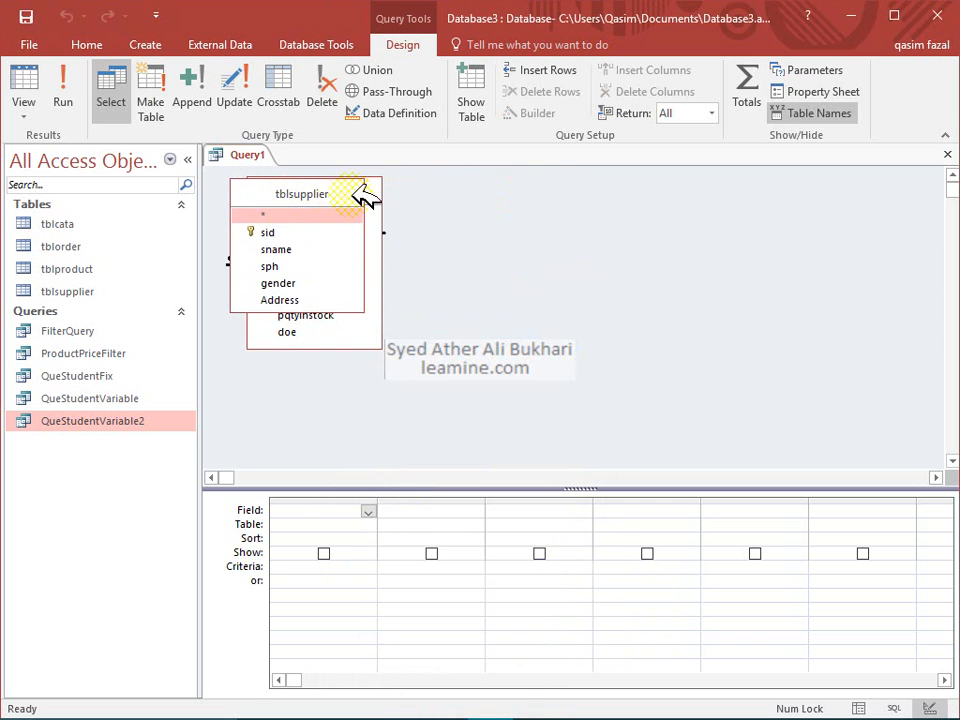
{"action": "left_click_drag", "start_coordinate": [385, 193], "coordinate": [613, 214]}
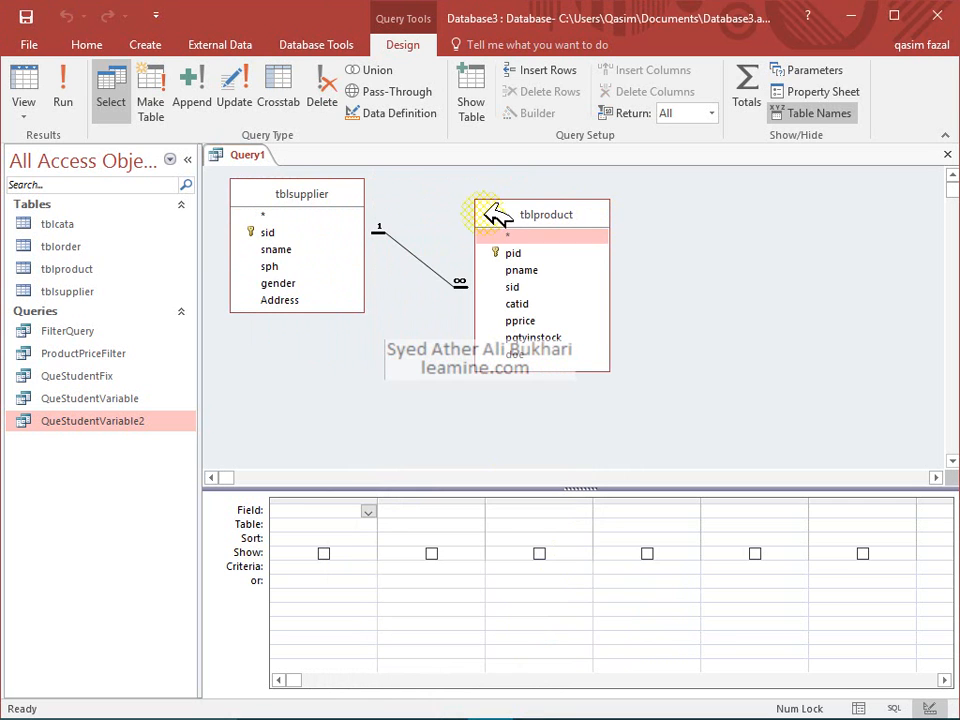
{"action": "double_click", "coordinate": [264, 246]}
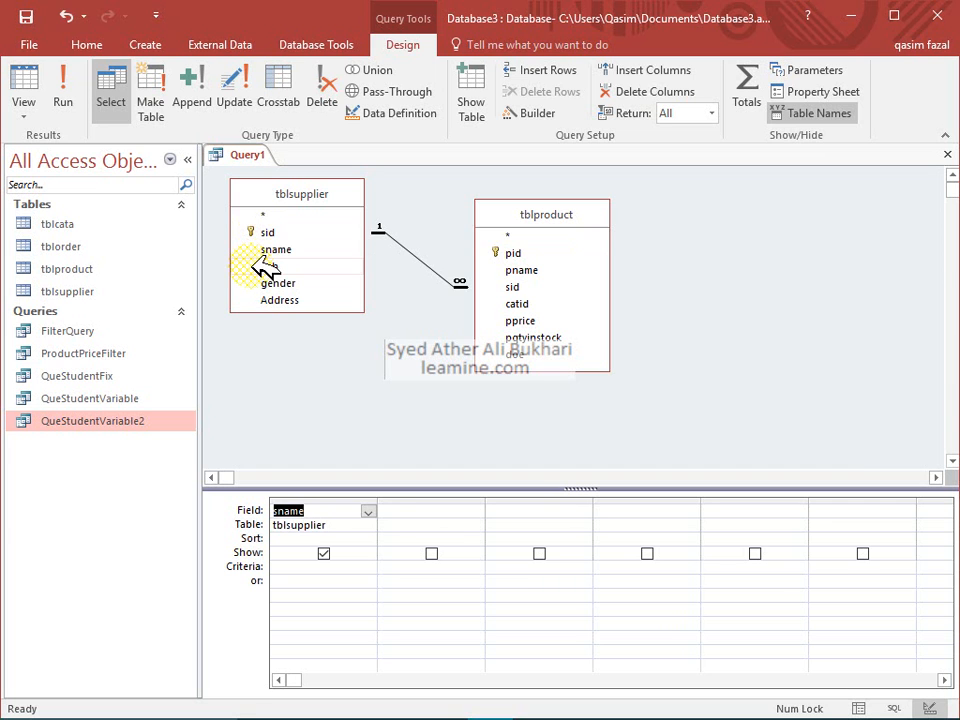
{"action": "double_click", "coordinate": [263, 262]}
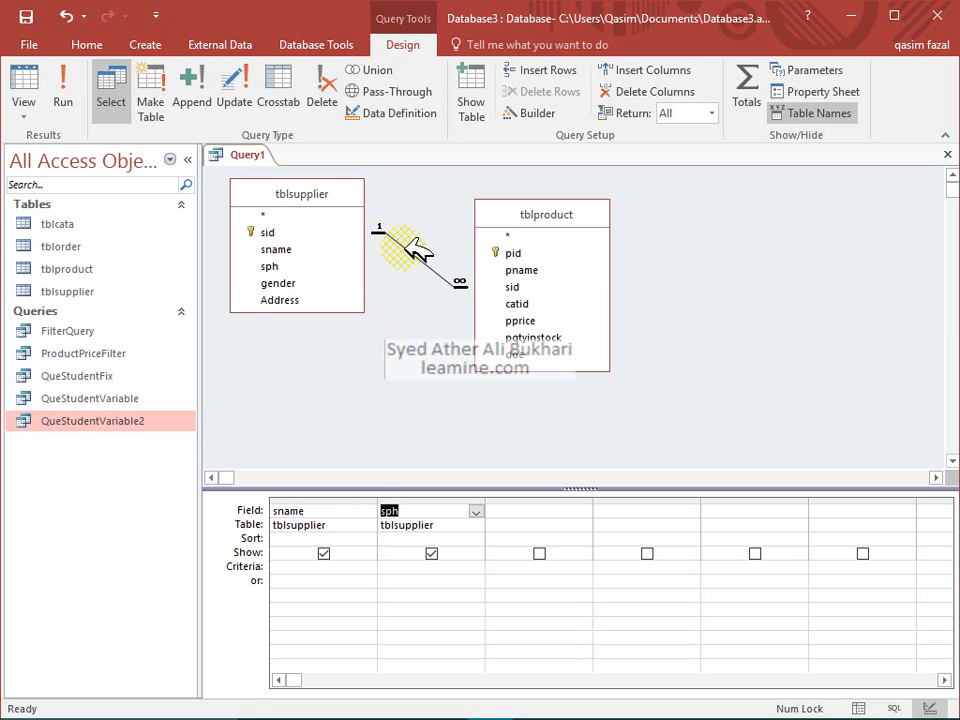
{"action": "double_click", "coordinate": [518, 272]}
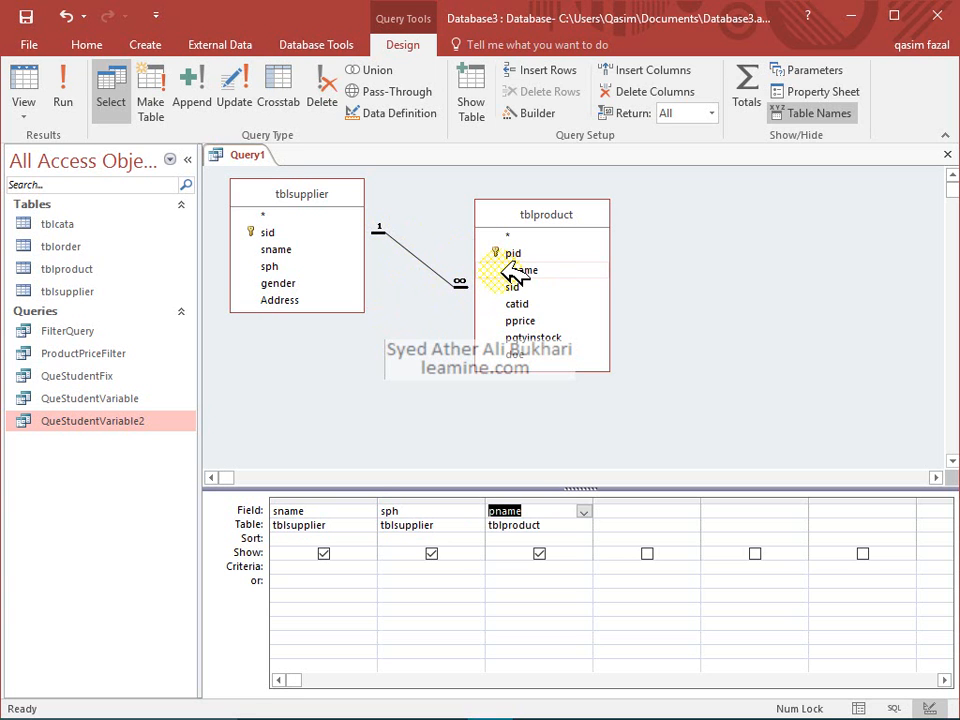
Save the query as 'twotable' and run it
{"action": "left_click", "coordinate": [25, 15]}
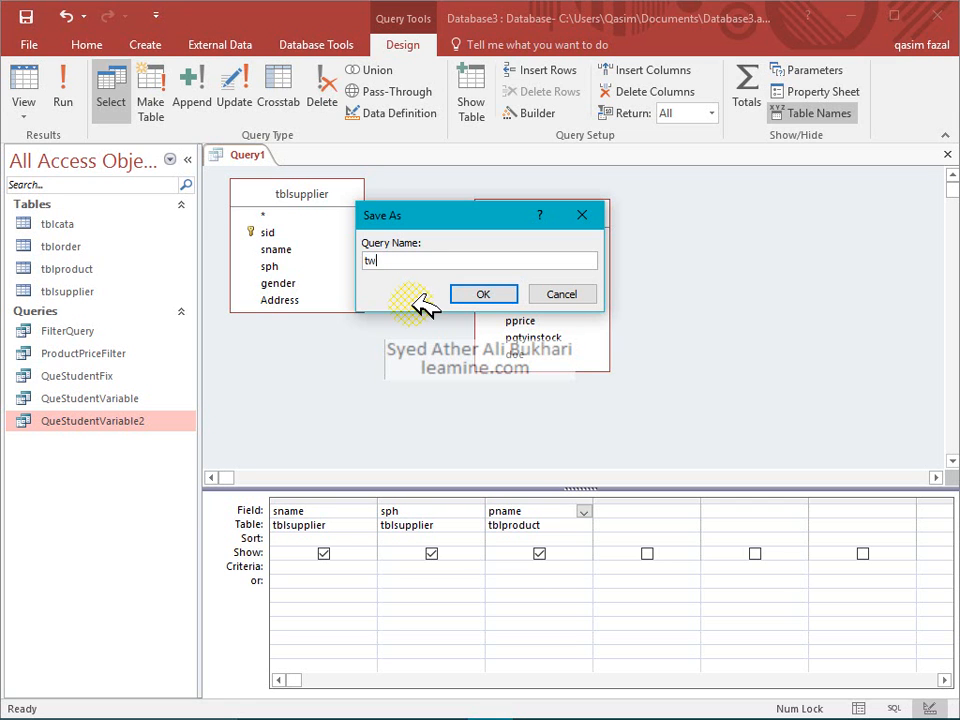
{"action": "type", "text": "twotable"}
{"action": "key", "text": "Return"}
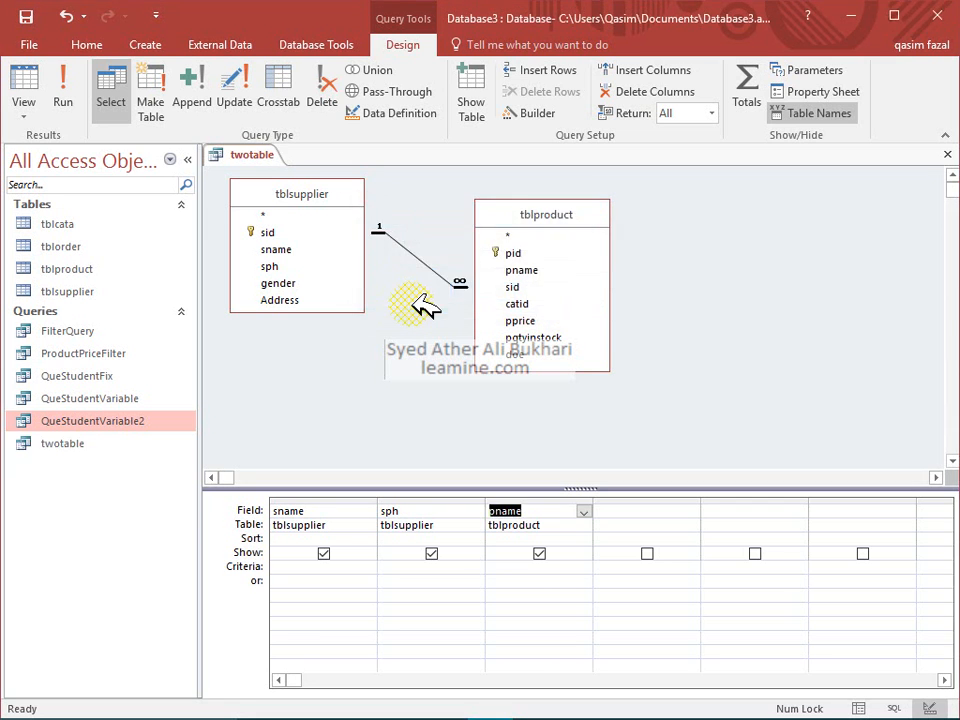
{"action": "left_click", "coordinate": [61, 100]}
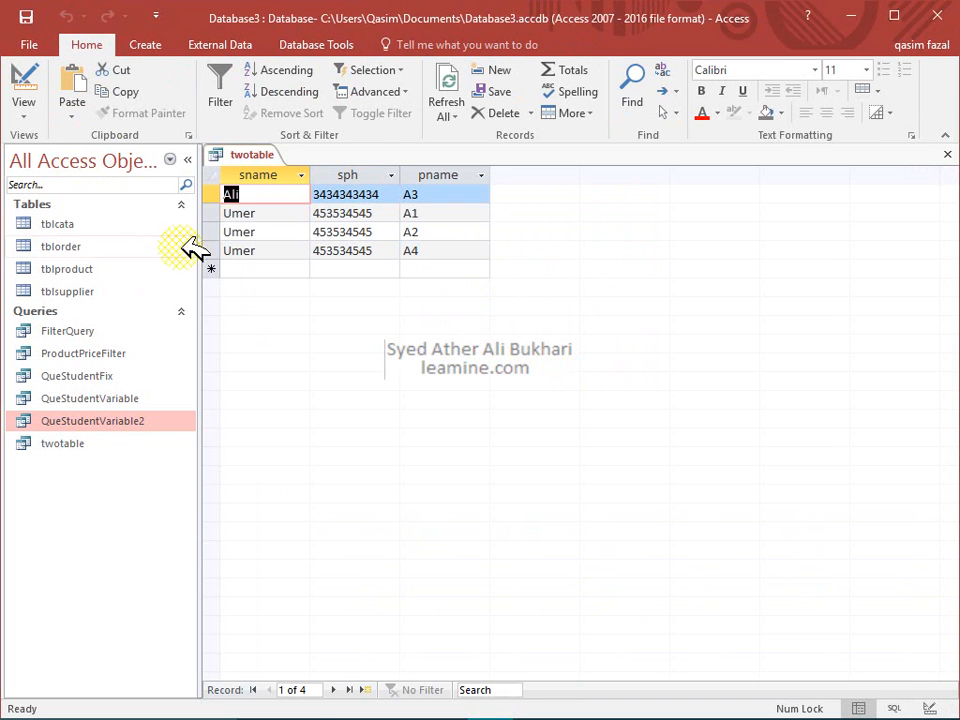
Go through the result rows: Ali with A3, Umer with A1, then products A2 and A4
{"action": "left_click", "coordinate": [262, 195]}
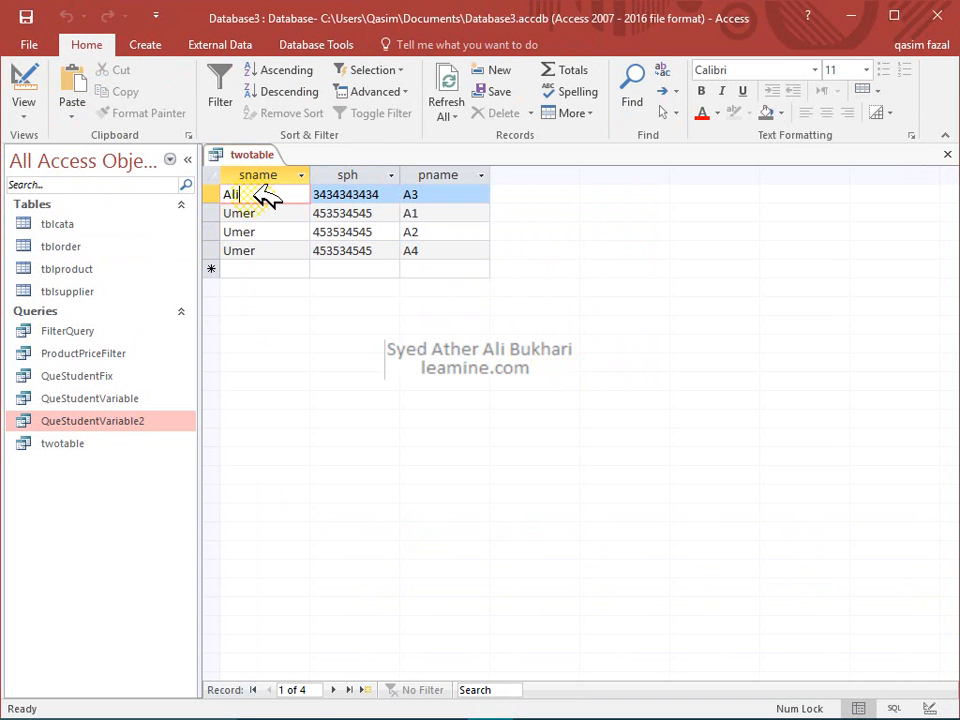
{"action": "left_click", "coordinate": [348, 195]}
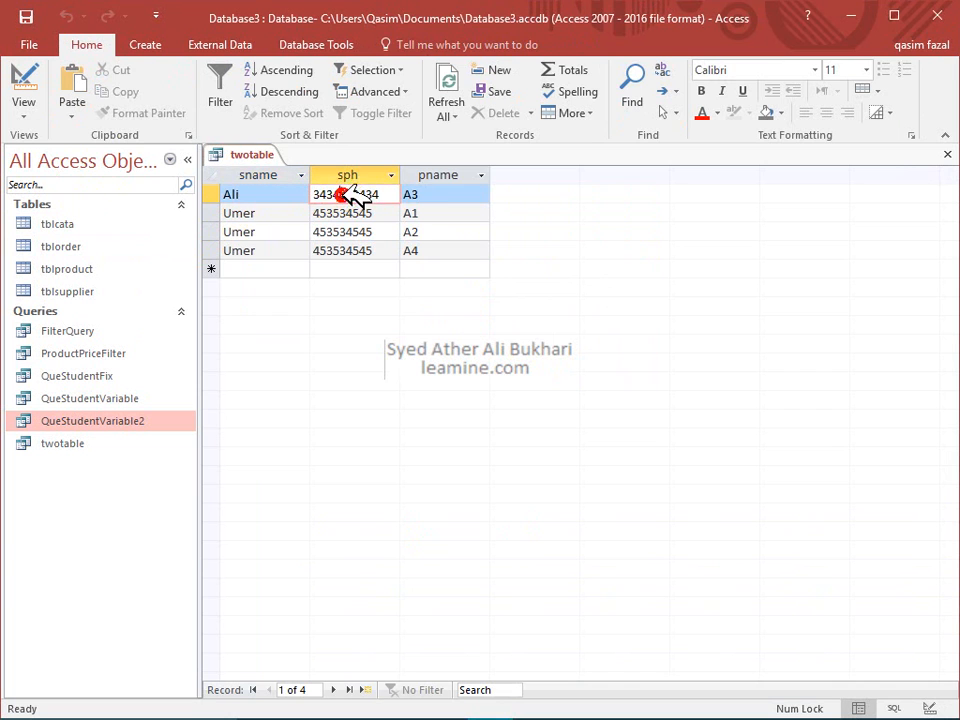
{"action": "left_click", "coordinate": [410, 195]}
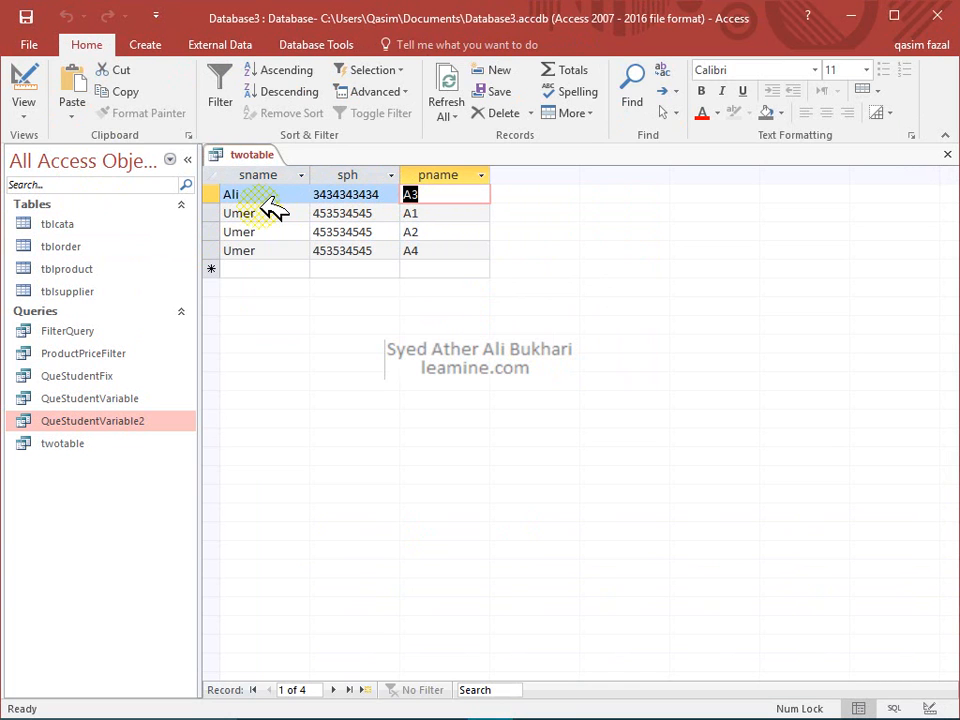
{"action": "left_click_drag", "start_coordinate": [262, 211], "coordinate": [226, 212]}
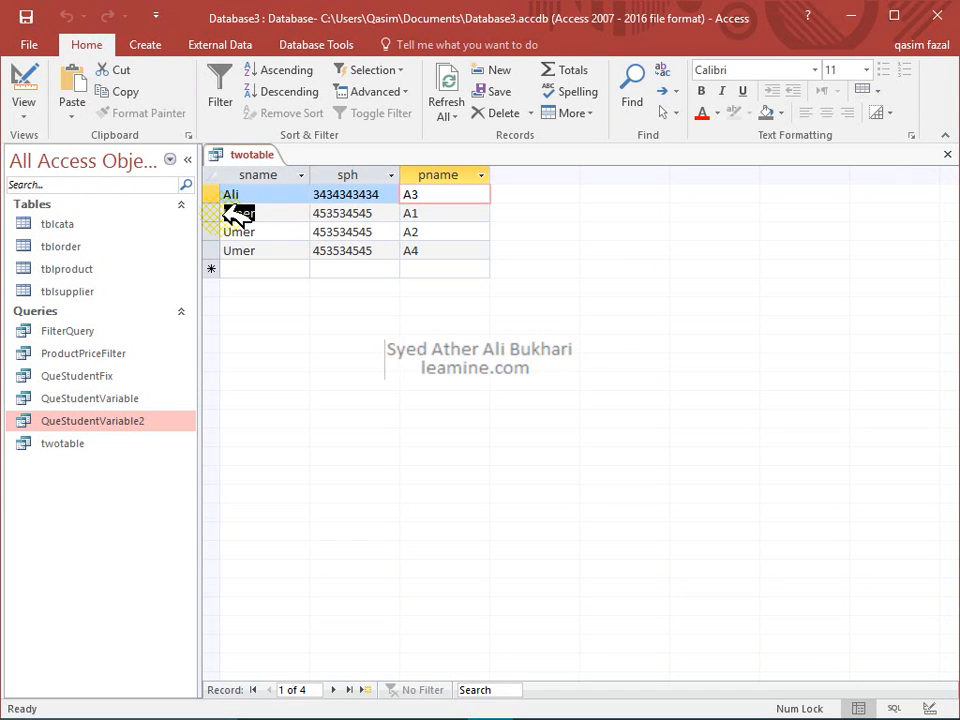
{"action": "left_click", "coordinate": [405, 214]}
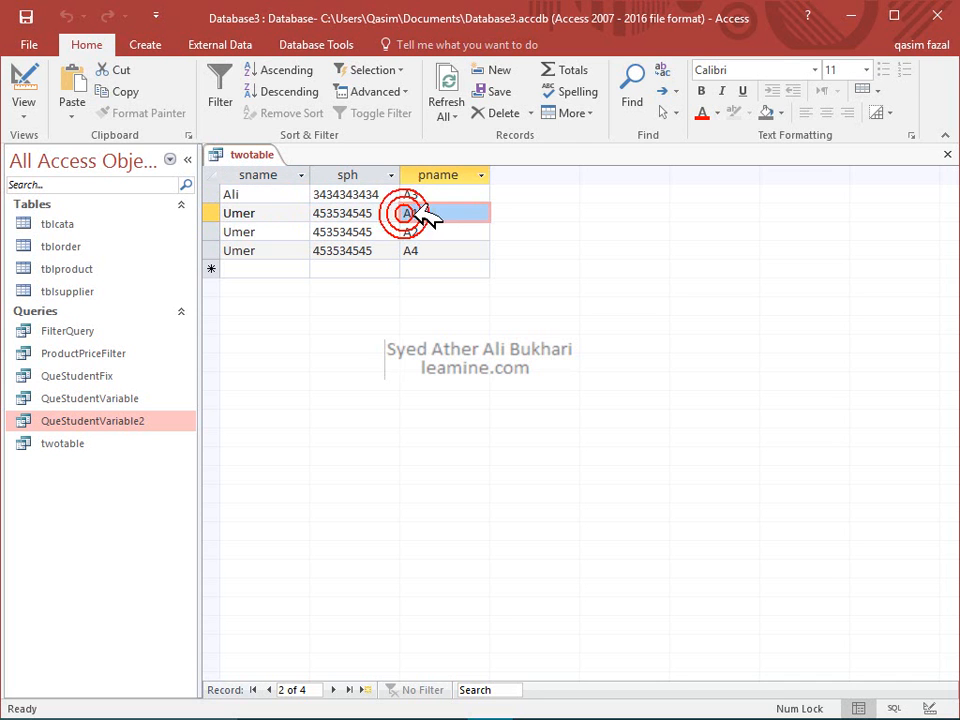
{"action": "left_click", "coordinate": [313, 232]}
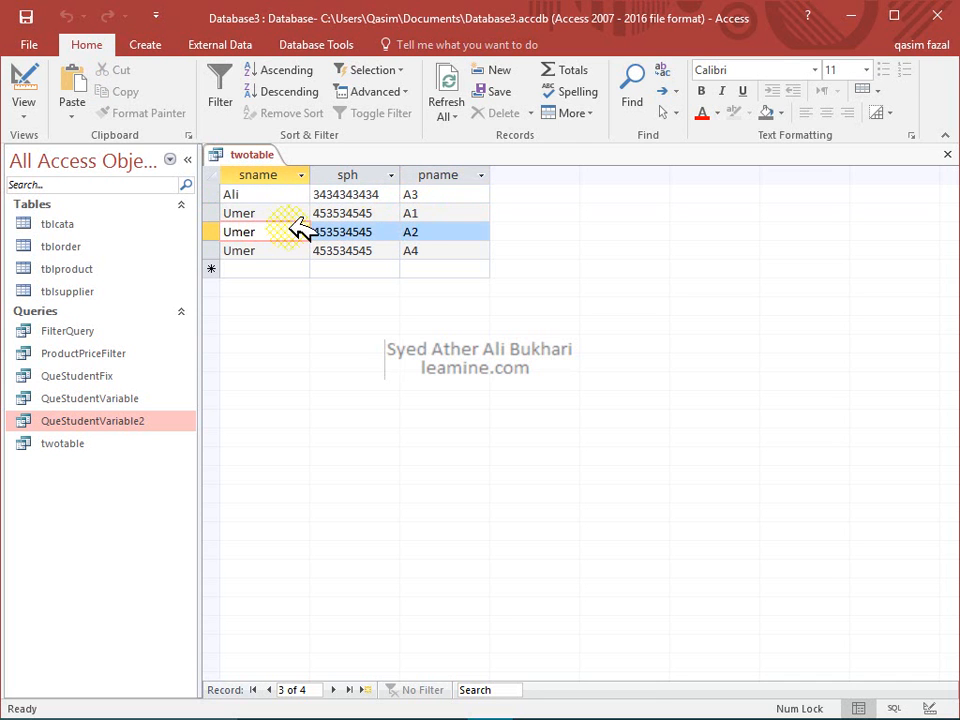
{"action": "left_click", "coordinate": [412, 232]}
{"action": "left_click_drag", "start_coordinate": [313, 251], "coordinate": [478, 258]}
{"action": "left_click", "coordinate": [476, 256]}
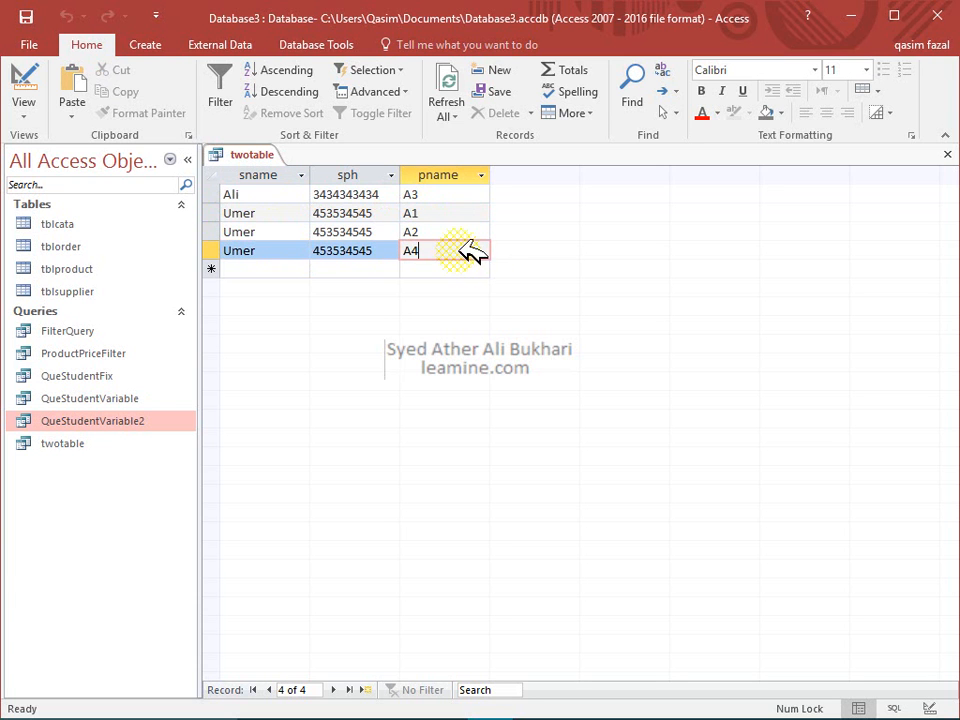
Select the three Umer records in the datasheet
{"action": "left_click", "coordinate": [285, 213]}
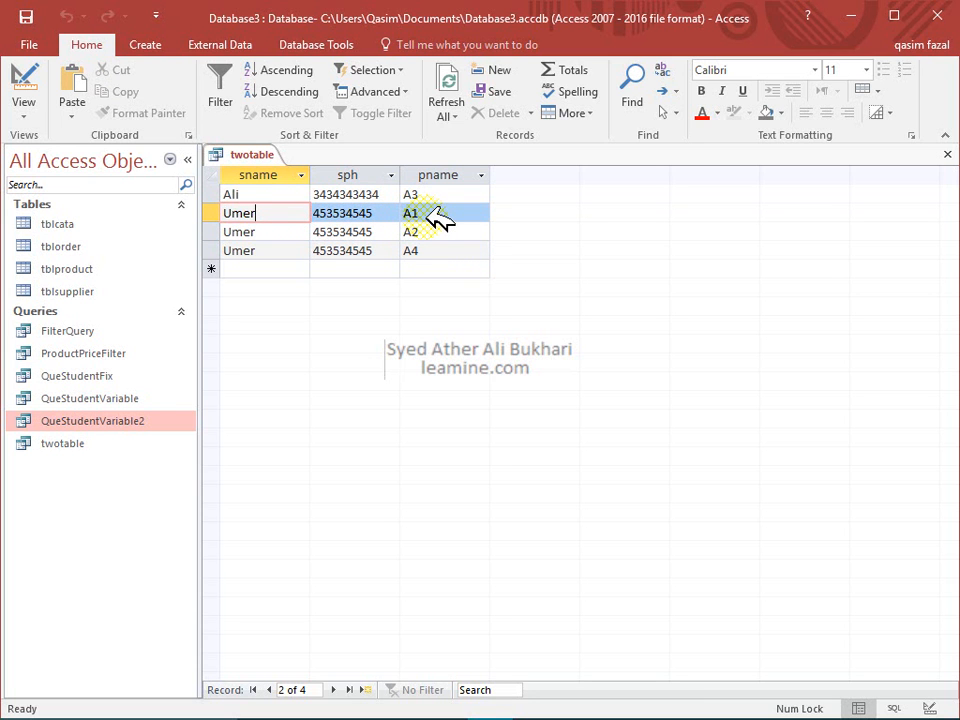
{"action": "key", "text": "shift+space"}
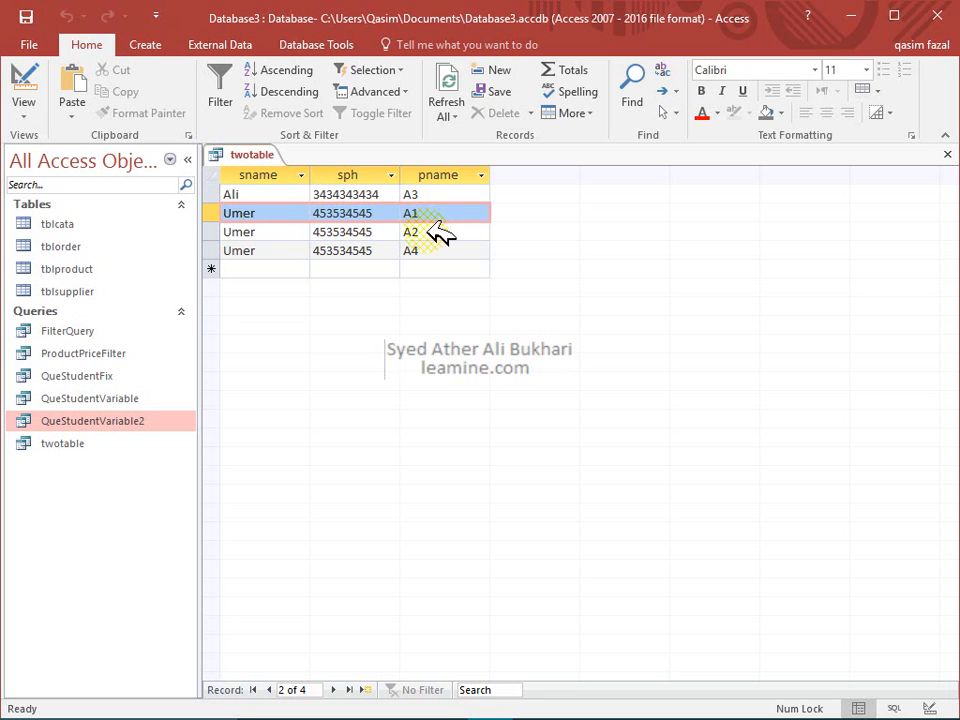
{"action": "left_click", "coordinate": [428, 231], "text": "shift"}
{"action": "left_click", "coordinate": [430, 250], "text": "shift"}
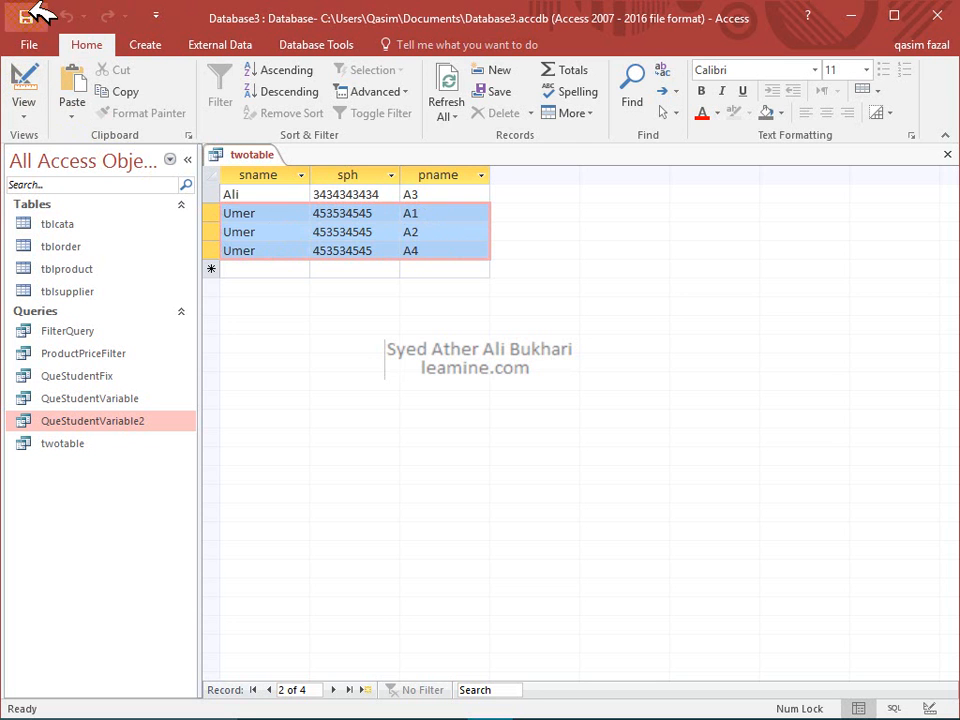
In Design view, move the sph column after pname
{"action": "left_click", "coordinate": [30, 82]}
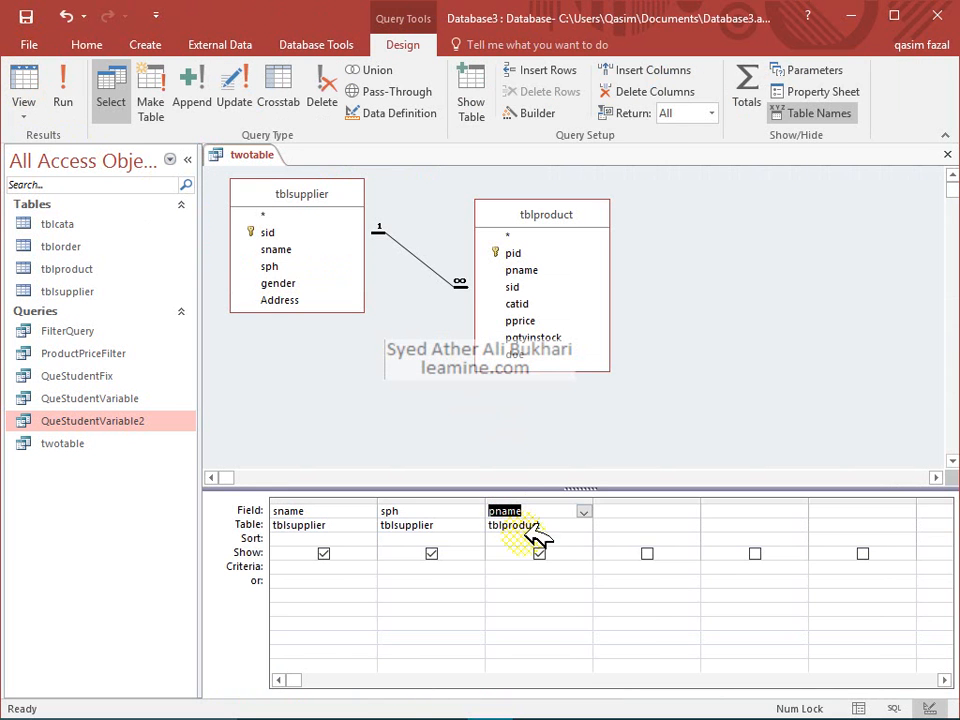
{"action": "left_click", "coordinate": [455, 501]}
{"action": "left_click_drag", "start_coordinate": [455, 501], "coordinate": [658, 499]}
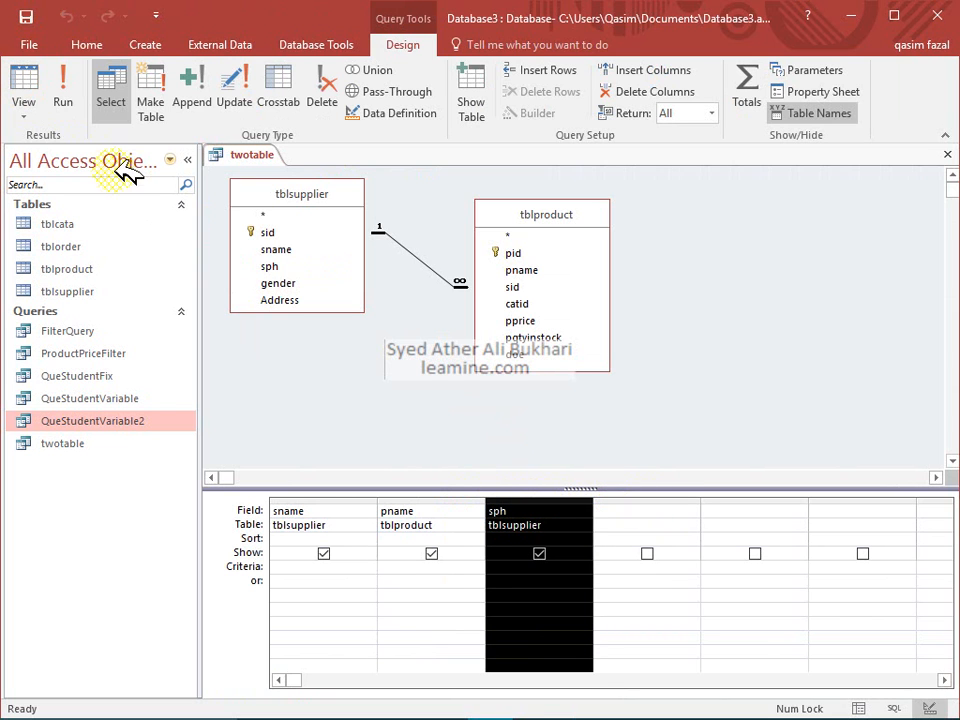
Run the query, check each row's supplier and product A3, A1, A2, A4, then return to Design
{"action": "left_click", "coordinate": [62, 90]}
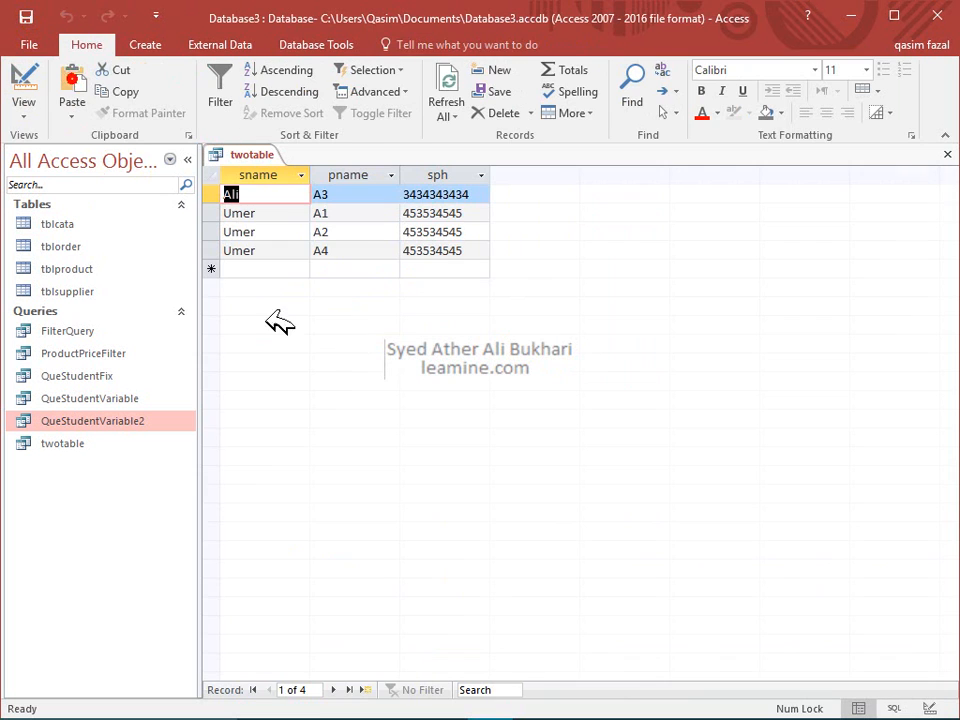
{"action": "left_click", "coordinate": [368, 194]}
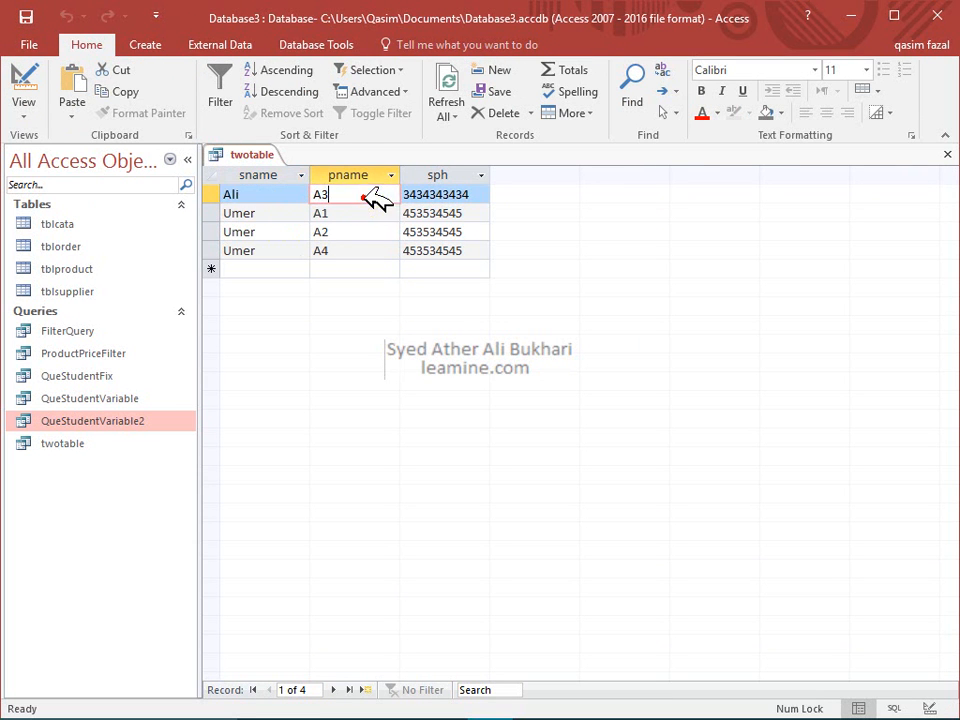
{"action": "left_click", "coordinate": [283, 214]}
{"action": "left_click", "coordinate": [335, 213]}
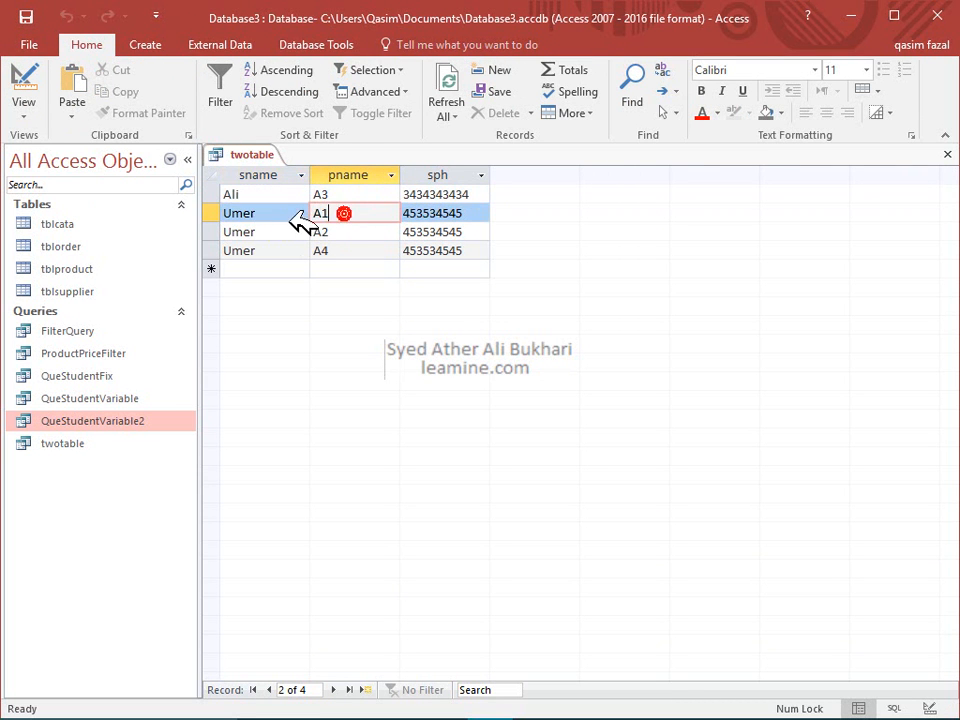
{"action": "left_click", "coordinate": [276, 230]}
{"action": "left_click", "coordinate": [350, 232]}
{"action": "left_click", "coordinate": [287, 251]}
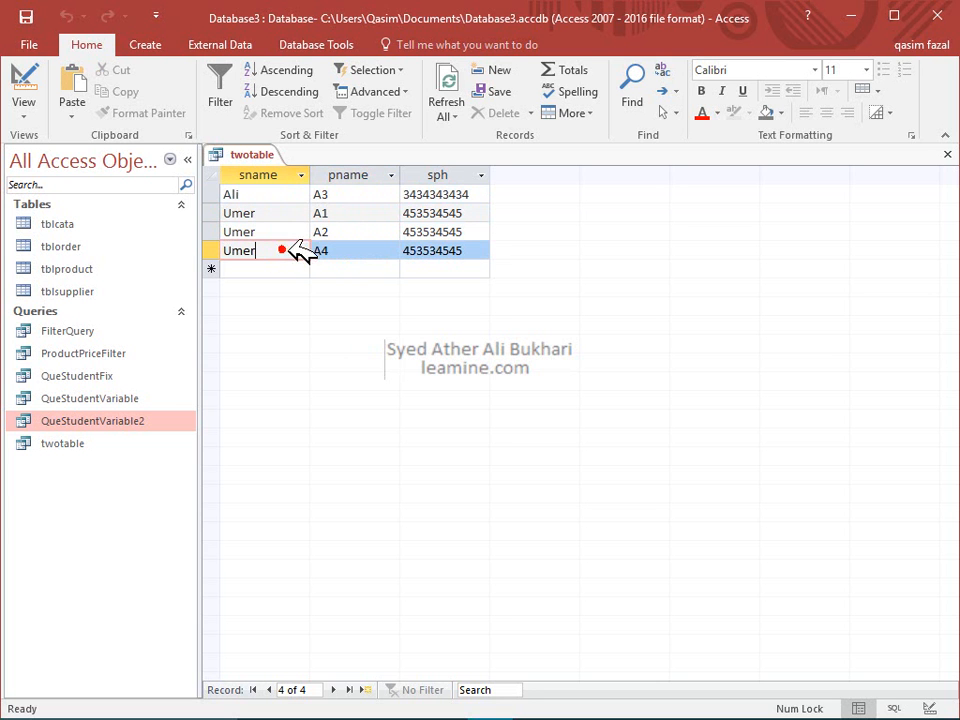
{"action": "left_click", "coordinate": [334, 250]}
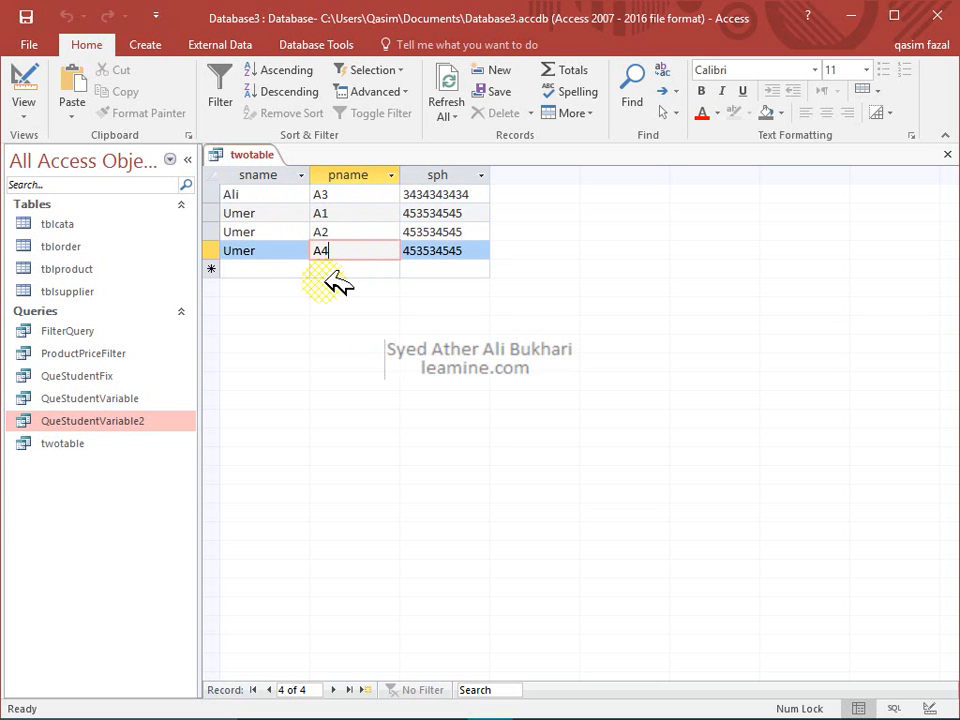
{"action": "left_click", "coordinate": [26, 80]}
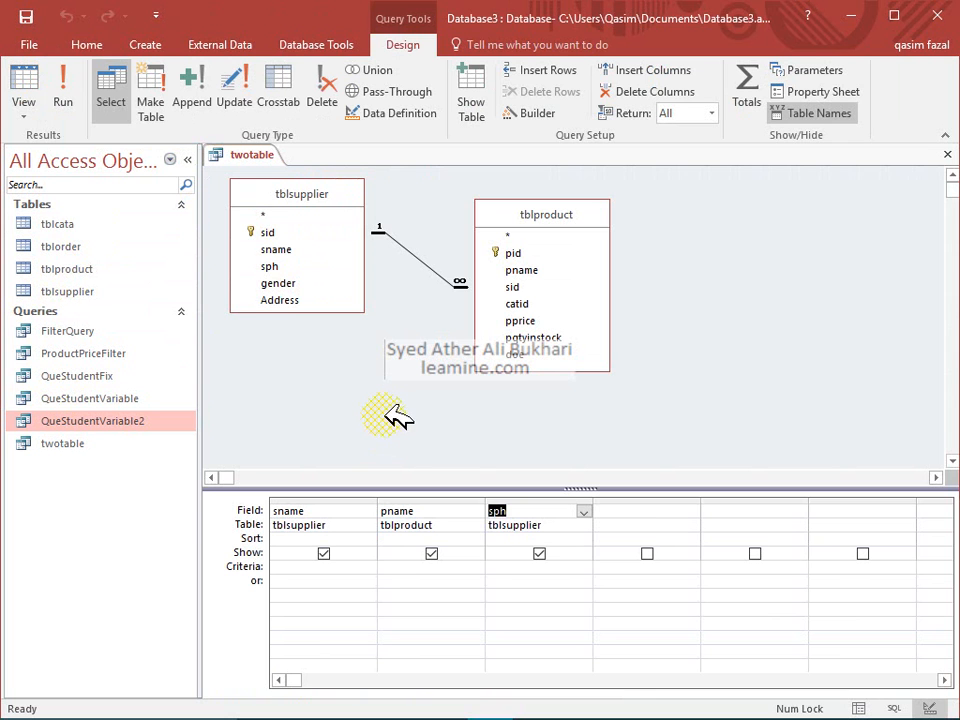
In SQL View, highlight each table.field pair in SELECT: sname, pname and sph
{"action": "left_click", "coordinate": [28, 116]}
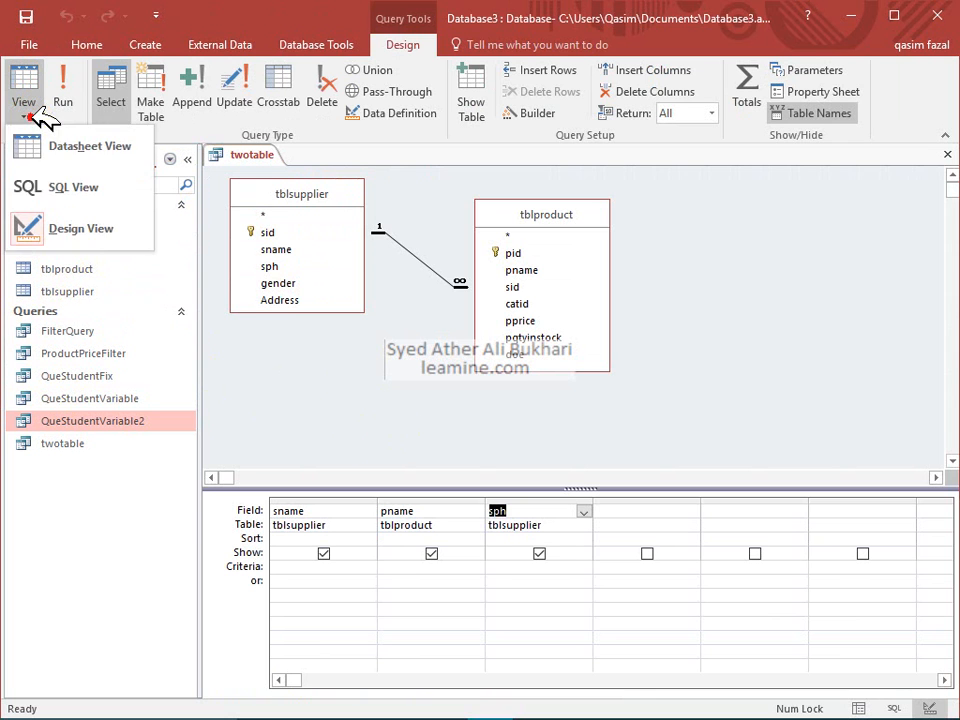
{"action": "left_click", "coordinate": [40, 187]}
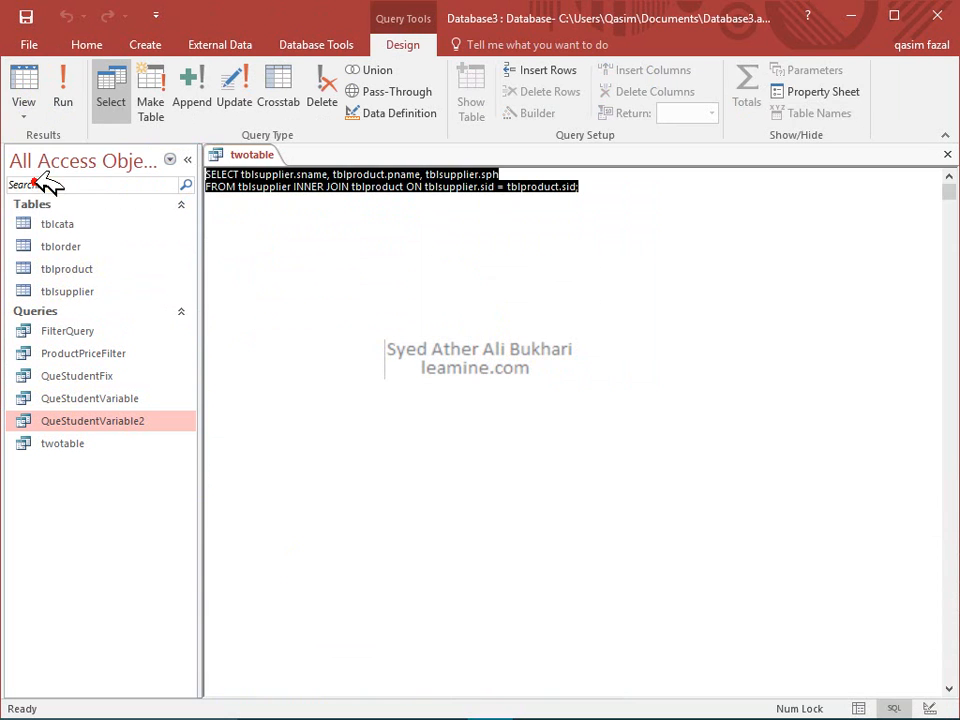
{"action": "left_click", "coordinate": [252, 181]}
{"action": "left_click_drag", "start_coordinate": [242, 177], "coordinate": [270, 175]}
{"action": "double_click", "coordinate": [313, 174]}
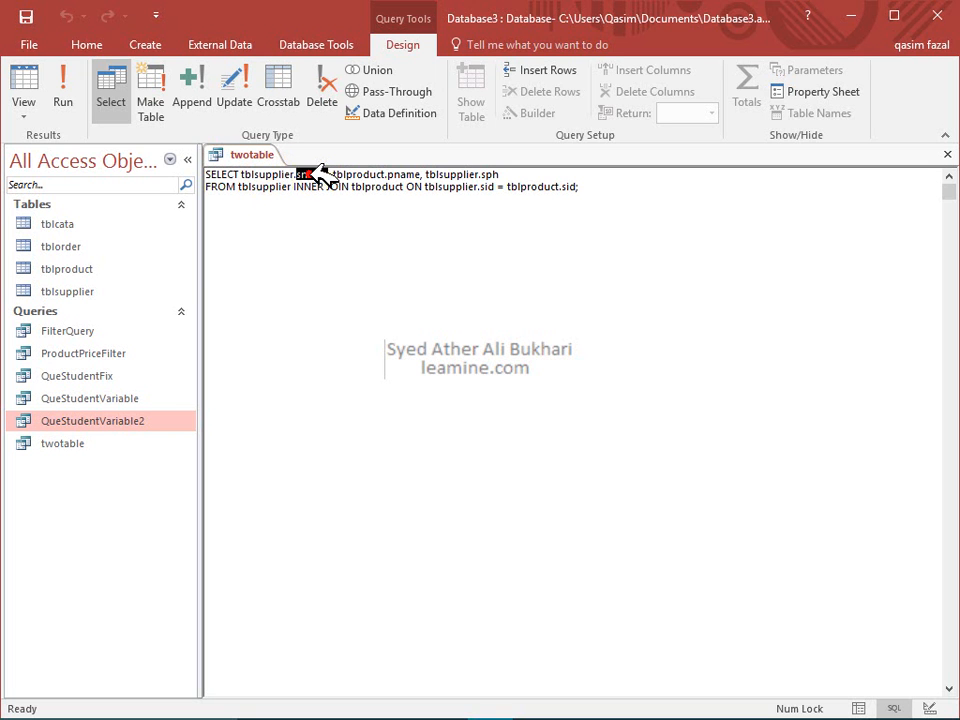
{"action": "left_click_drag", "start_coordinate": [333, 175], "coordinate": [386, 175]}
{"action": "double_click", "coordinate": [402, 175]}
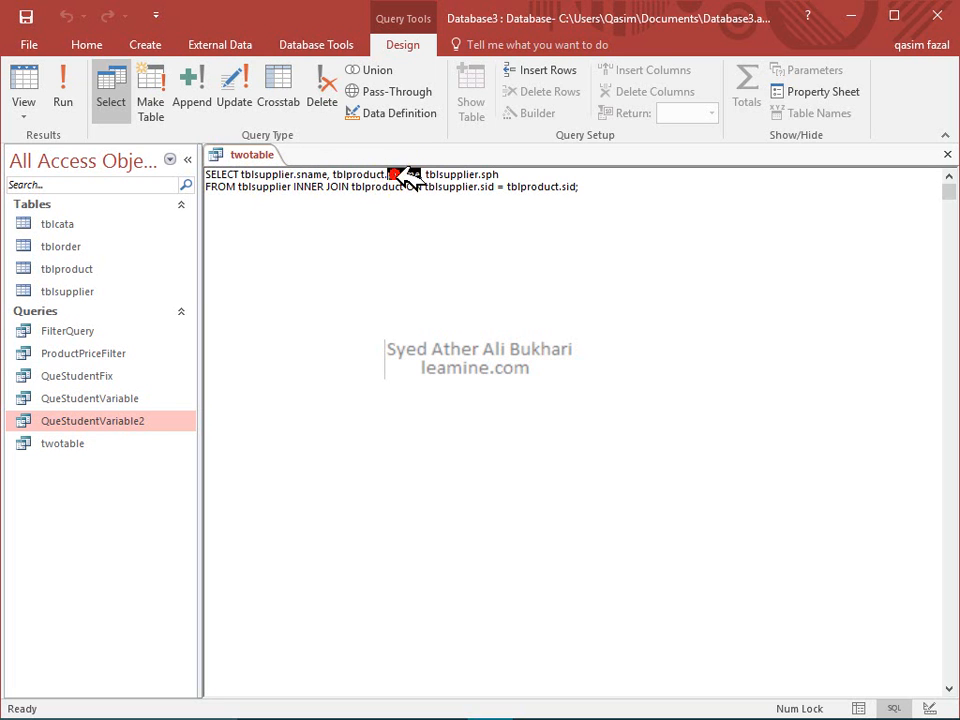
{"action": "double_click", "coordinate": [457, 177]}
{"action": "double_click", "coordinate": [490, 176]}
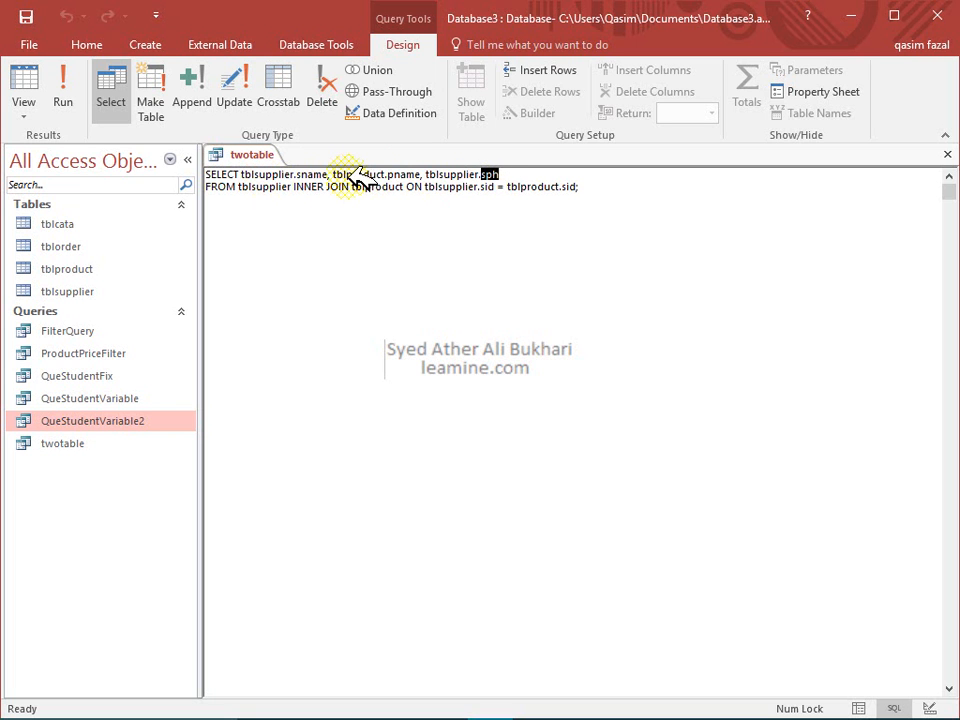
{"action": "left_click", "coordinate": [392, 176]}
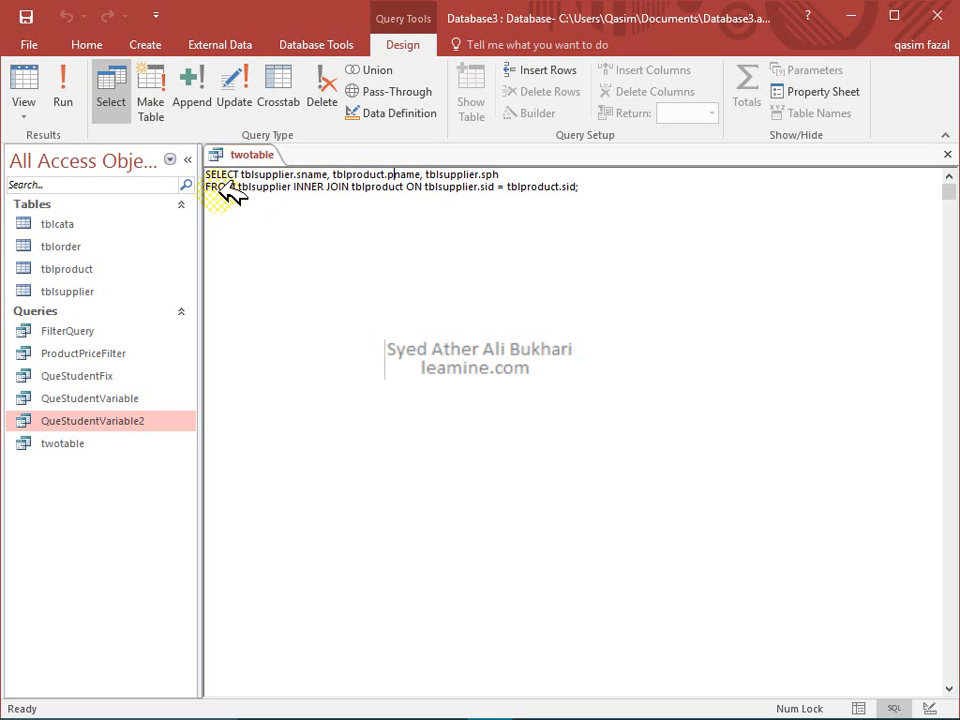
Walk through FROM tblsupplier INNER JOIN tblproduct ON the sid match, then run the query
{"action": "left_click_drag", "start_coordinate": [240, 187], "coordinate": [291, 187]}
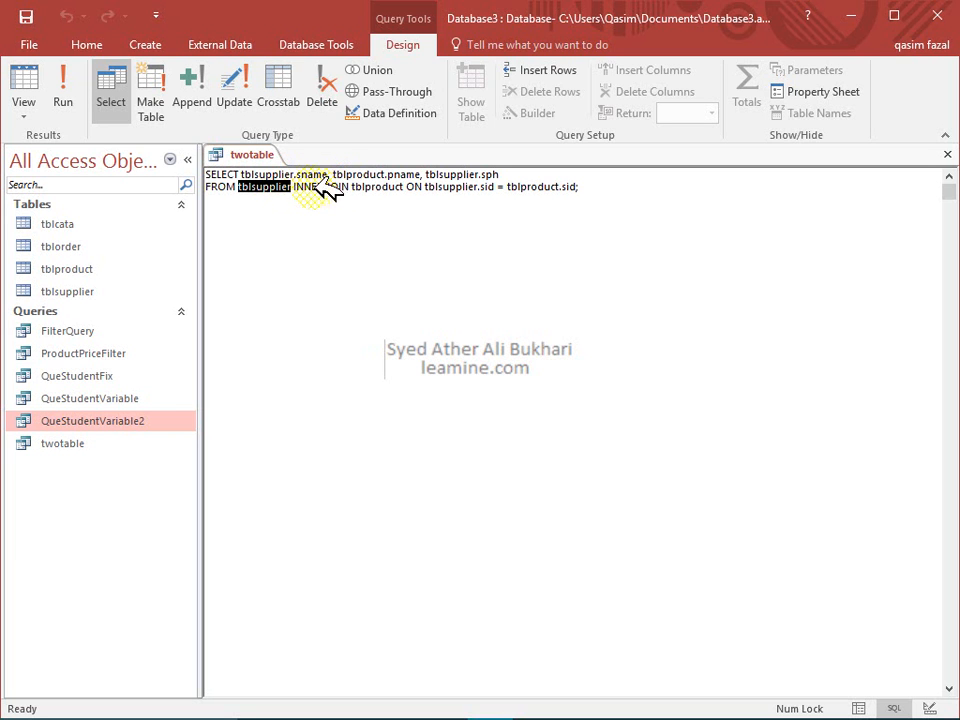
{"action": "left_click_drag", "start_coordinate": [292, 187], "coordinate": [586, 185]}
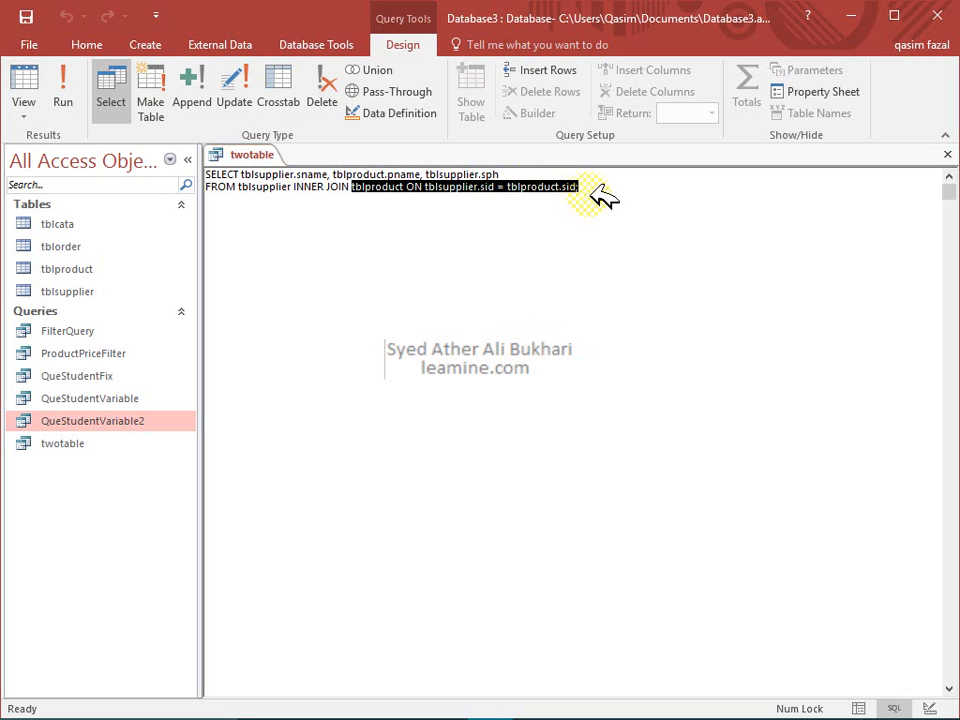
{"action": "left_click", "coordinate": [598, 195]}
{"action": "left_click", "coordinate": [527, 187]}
{"action": "left_click_drag", "start_coordinate": [606, 186], "coordinate": [510, 186]}
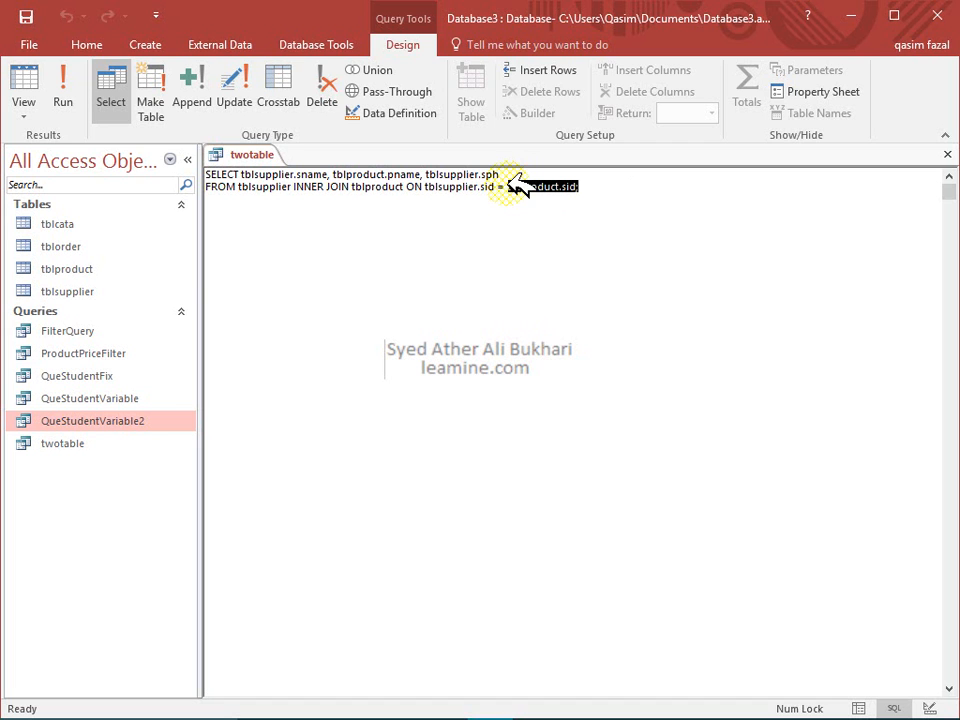
{"action": "left_click_drag", "start_coordinate": [512, 186], "coordinate": [434, 186]}
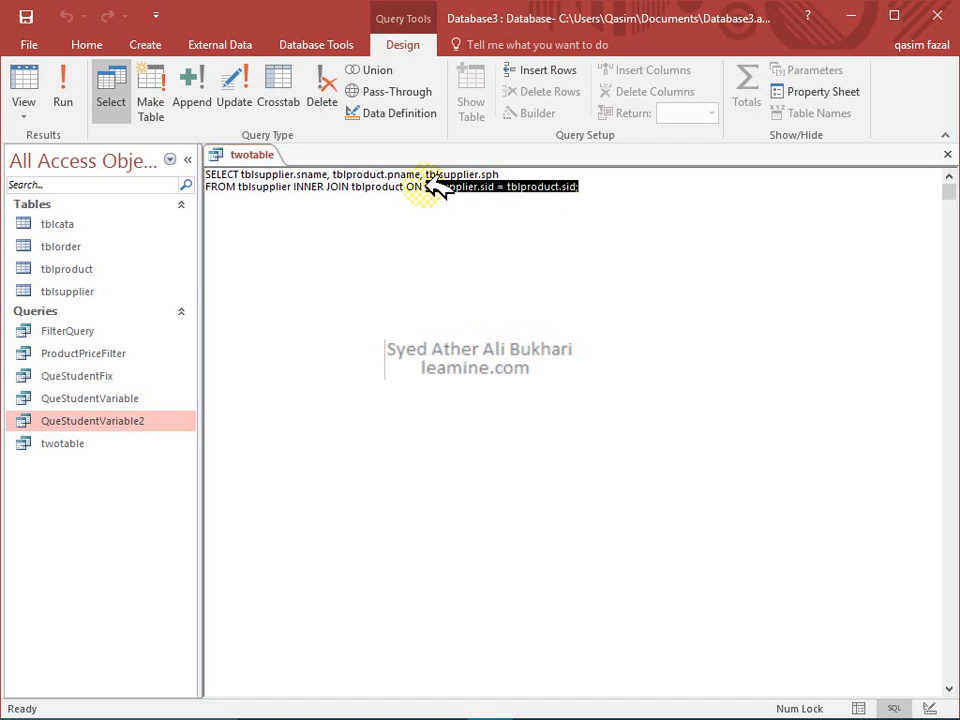
{"action": "left_click_drag", "start_coordinate": [427, 185], "coordinate": [350, 187]}
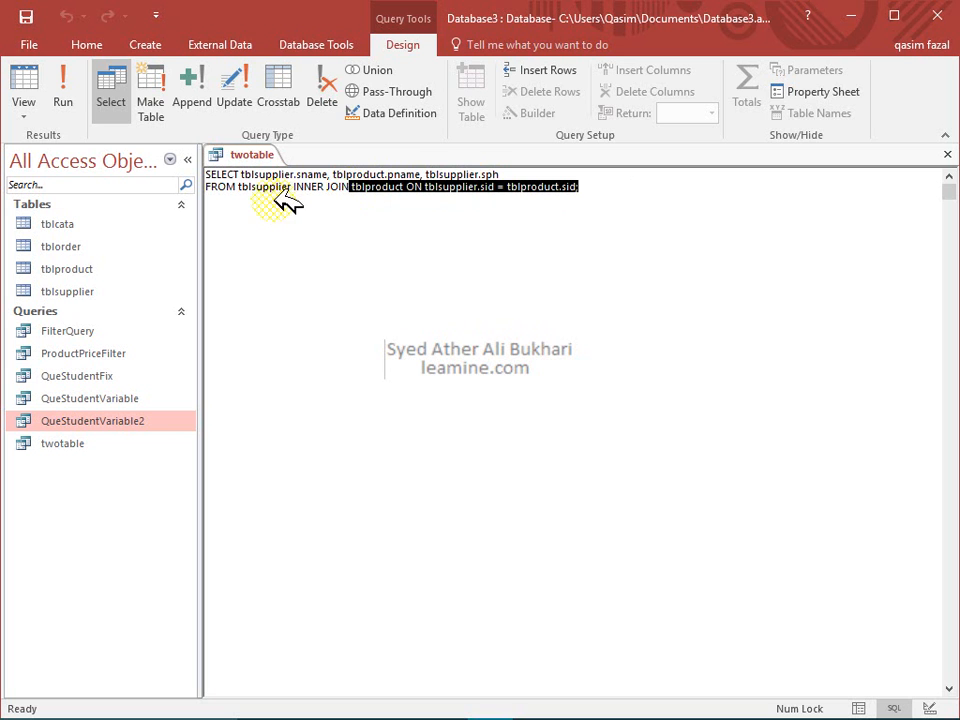
{"action": "left_click", "coordinate": [274, 199]}
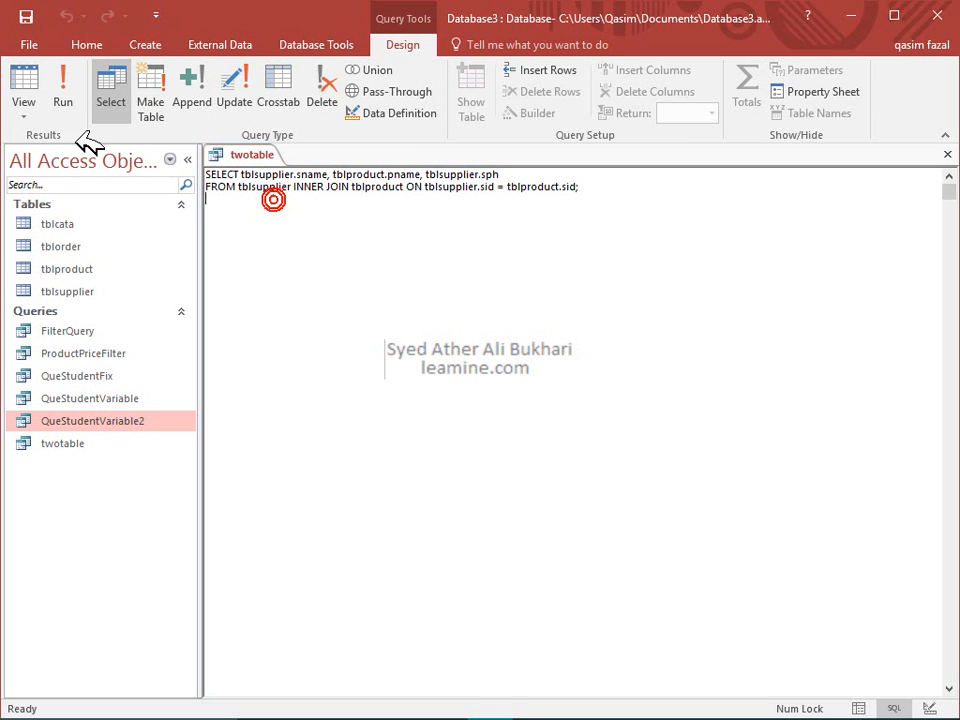
{"action": "left_click", "coordinate": [62, 101]}
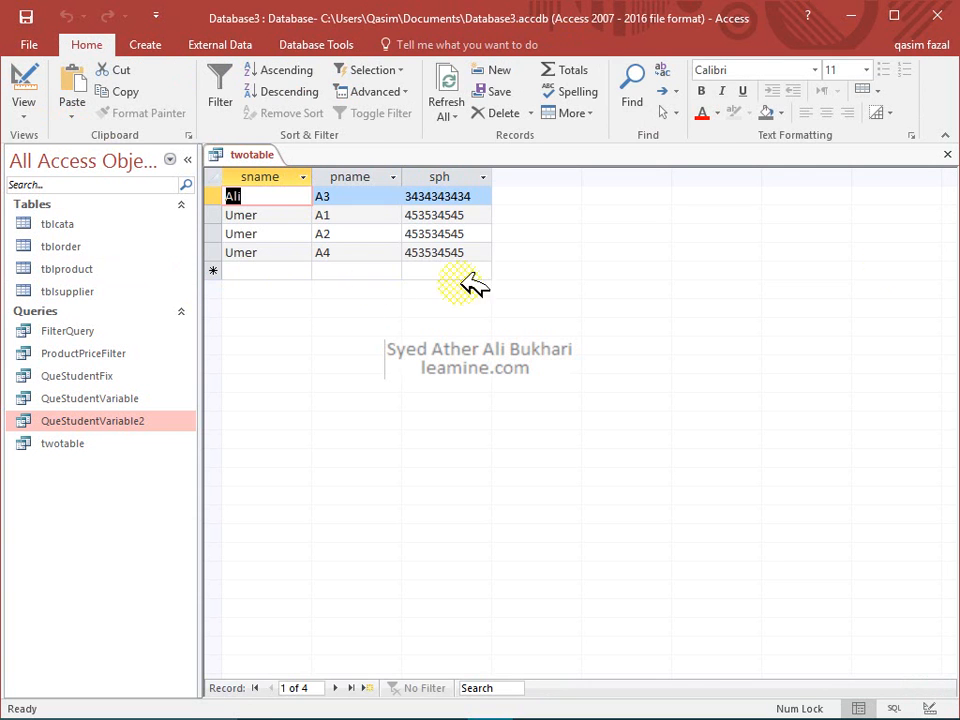
Close twotable, browse FilterQuery, twotable, ProductPriceFilter and QueStudentFix, then show the Create tab
{"action": "left_click", "coordinate": [947, 154]}
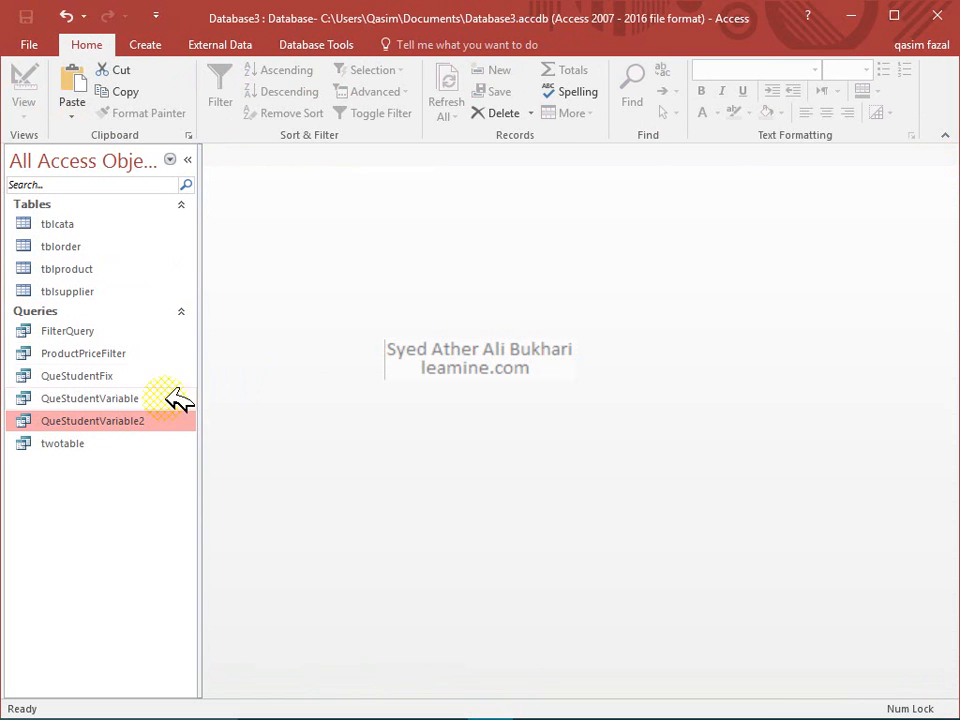
{"action": "left_click", "coordinate": [130, 331]}
{"action": "left_click", "coordinate": [130, 331]}
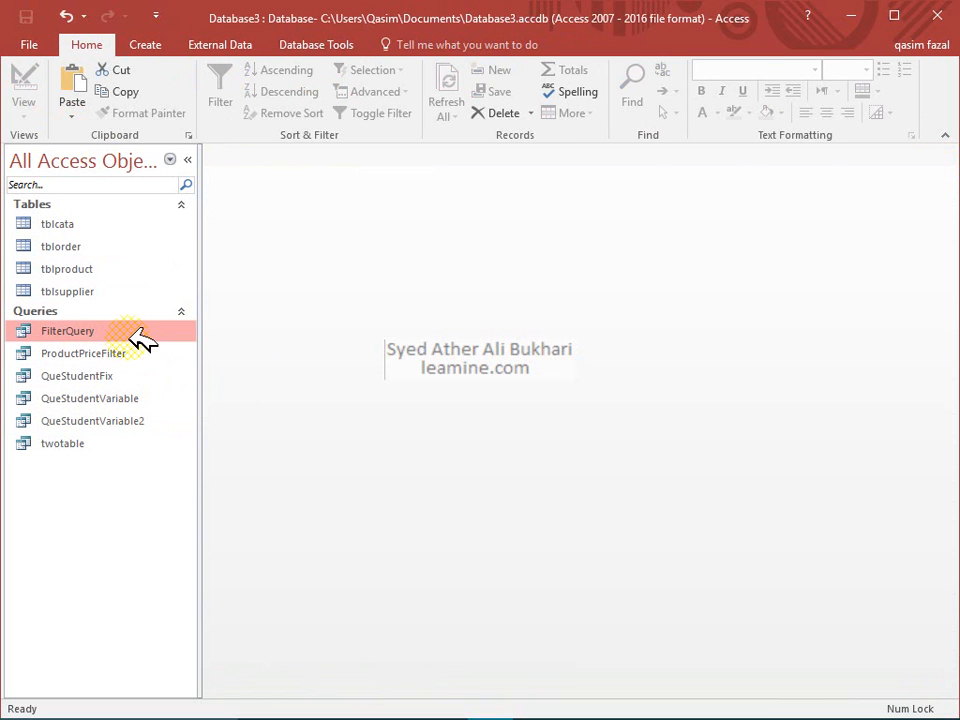
{"action": "left_click", "coordinate": [129, 440]}
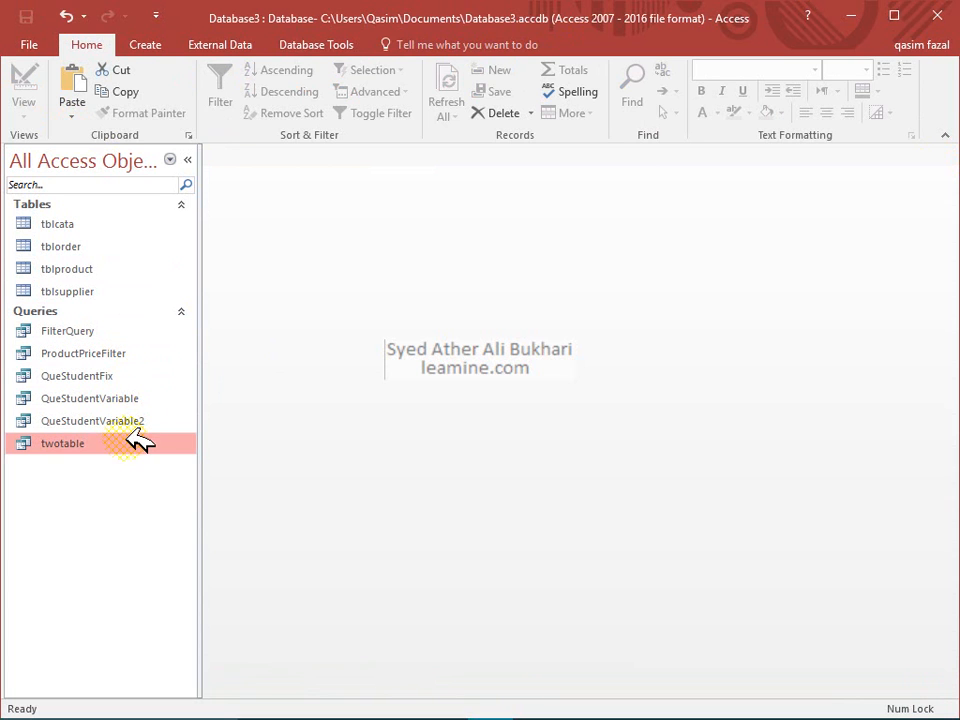
{"action": "left_click", "coordinate": [131, 356]}
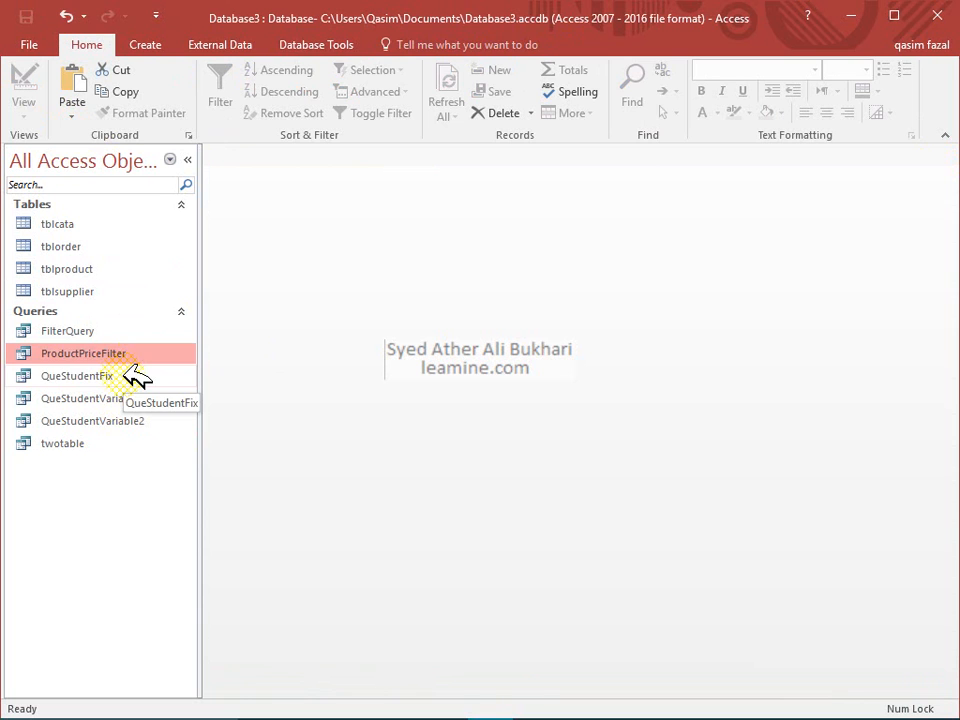
{"action": "left_click", "coordinate": [135, 377]}
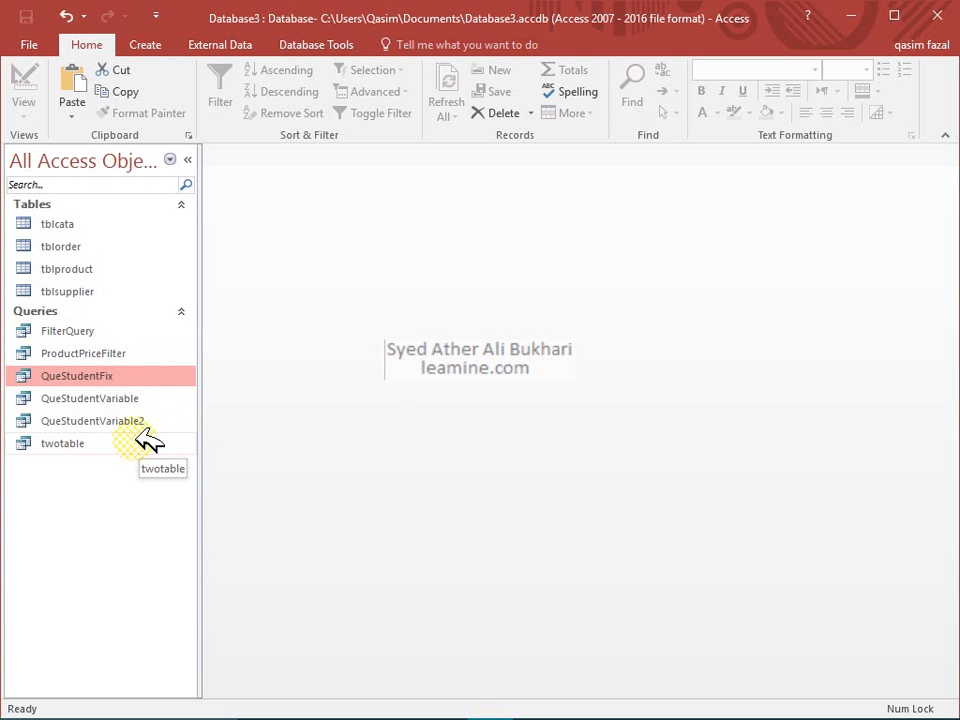
{"action": "left_click", "coordinate": [155, 42]}
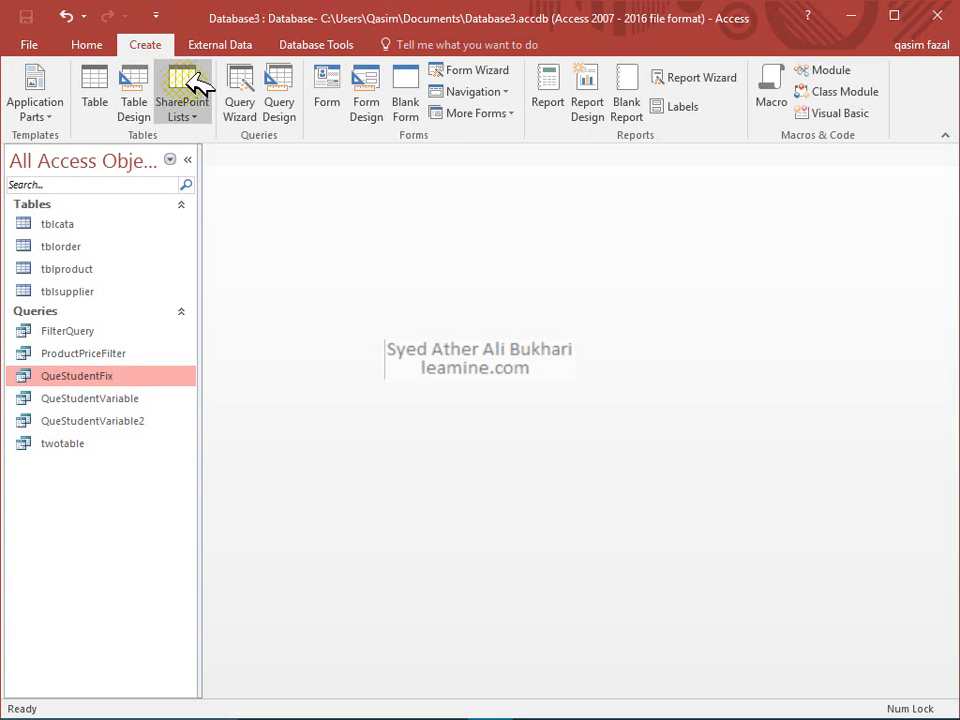
Open a blank Query1 design and move the Show Table window listing the four tables
{"action": "left_click", "coordinate": [282, 108]}
{"action": "left_click_drag", "start_coordinate": [462, 240], "coordinate": [527, 206]}
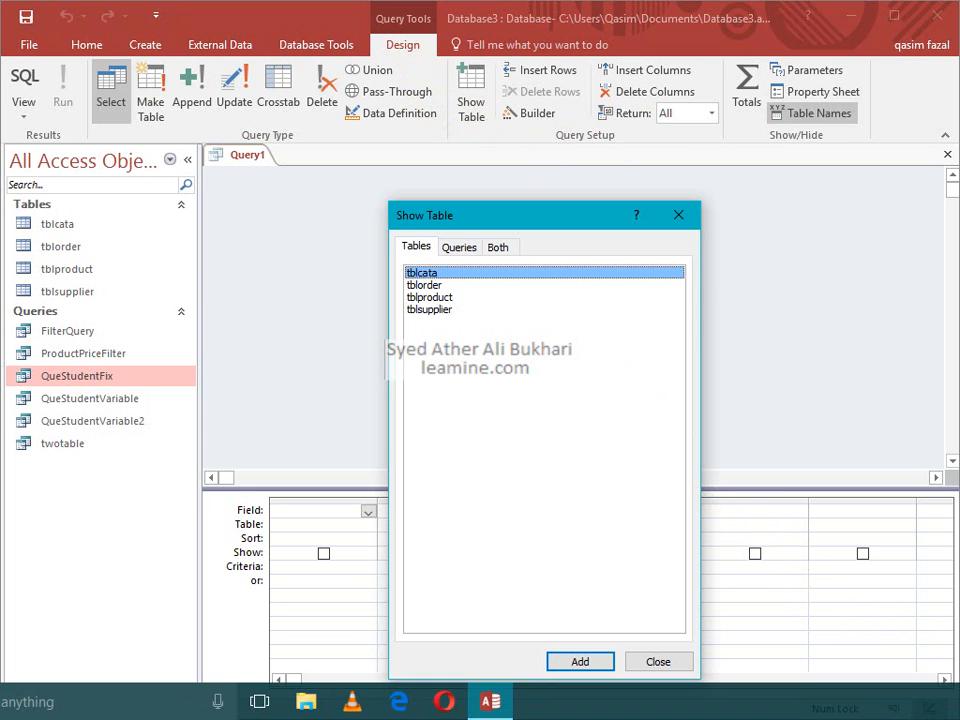
{"action": "left_click", "coordinate": [957, 702]}
{"action": "left_click", "coordinate": [941, 662]}
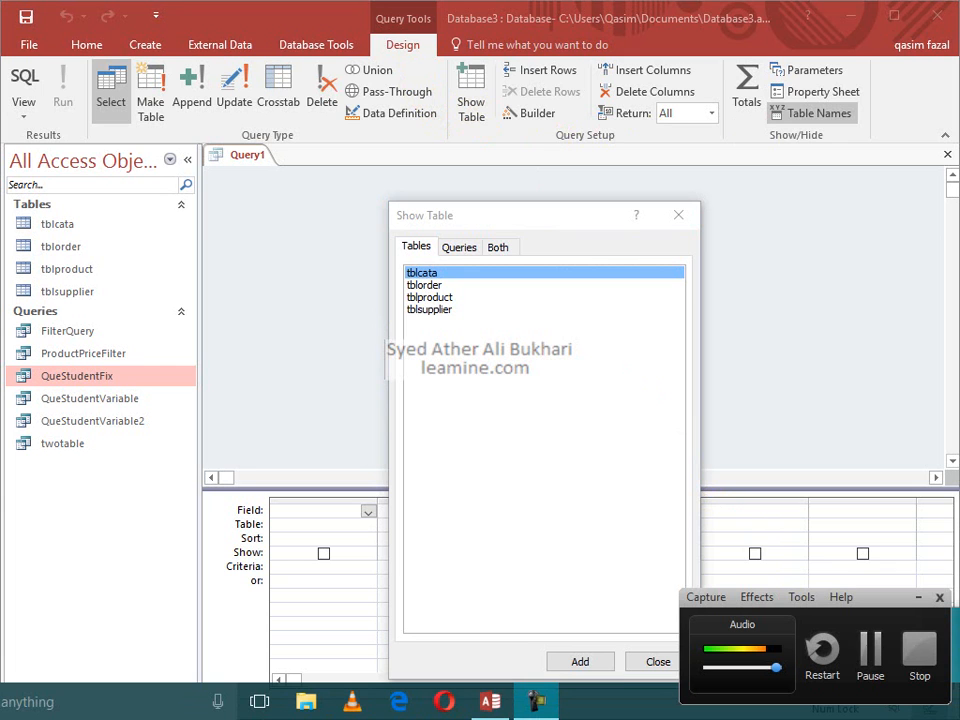